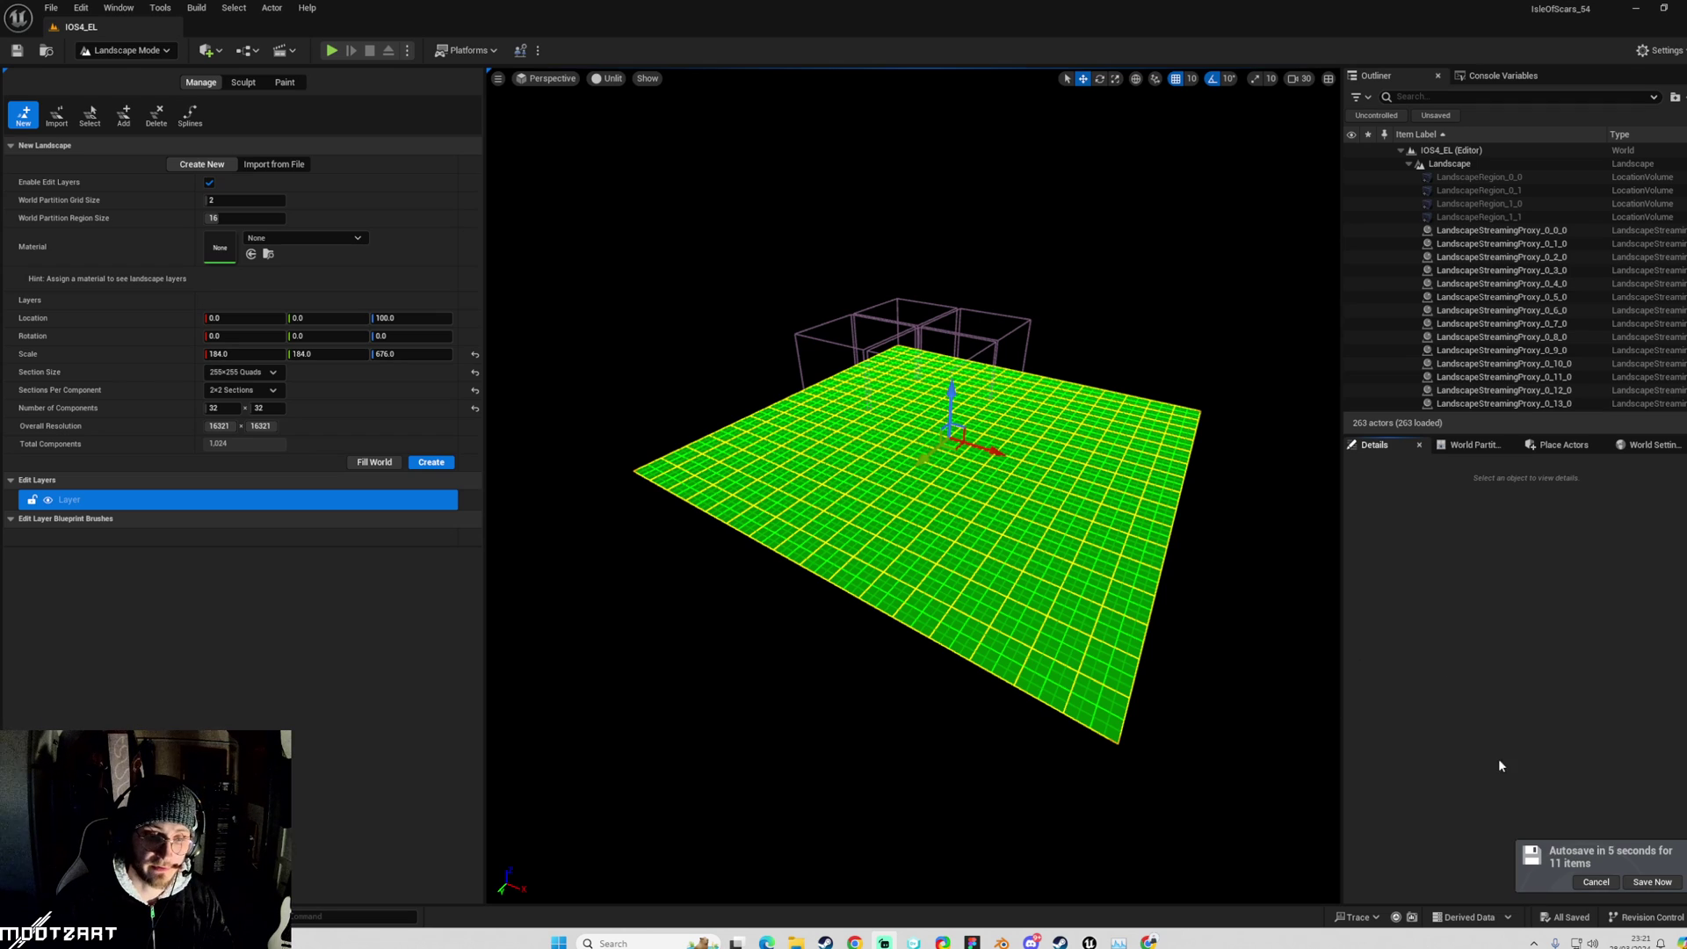
Cancel the pending autosave and switch the editor from Landscape mode to Selection mode.
{"action": "left_click", "coordinate": [1596, 882]}
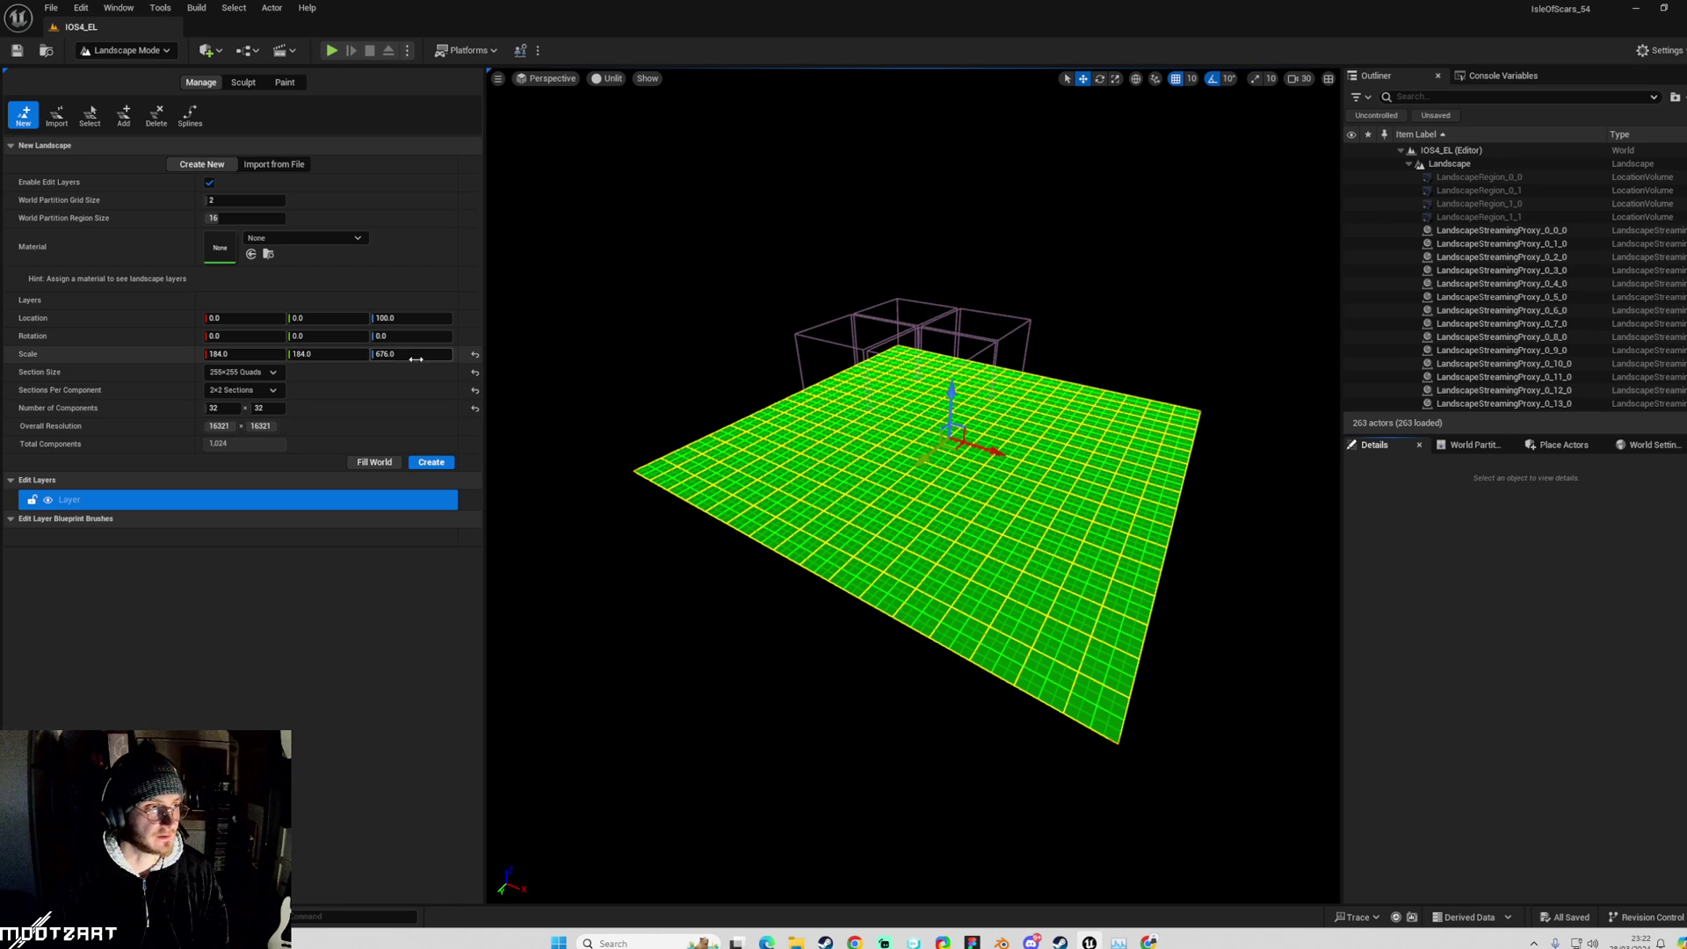
{"action": "left_click", "coordinate": [114, 53]}
{"action": "left_click", "coordinate": [137, 79]}
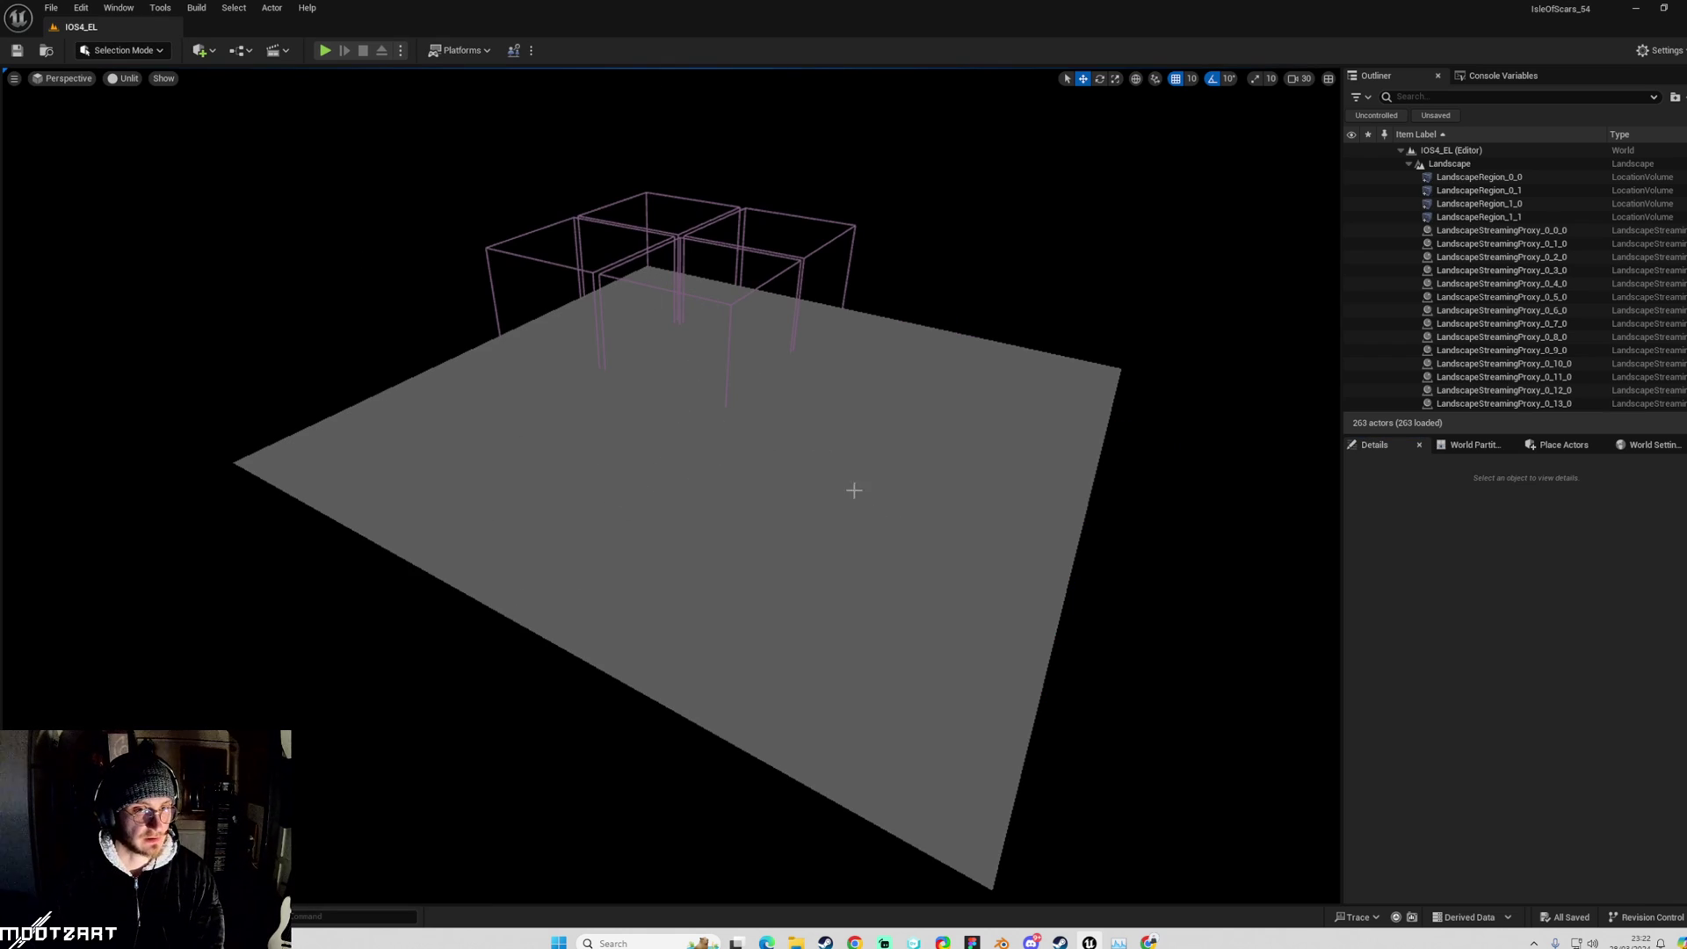
Select individual landscape streaming proxy tiles around the wireframe region volumes to examine how the landscape is divided.
{"action": "left_click", "coordinate": [901, 519]}
{"action": "left_click", "coordinate": [857, 321]}
{"action": "left_click", "coordinate": [828, 343]}
{"action": "left_click", "coordinate": [817, 353]}
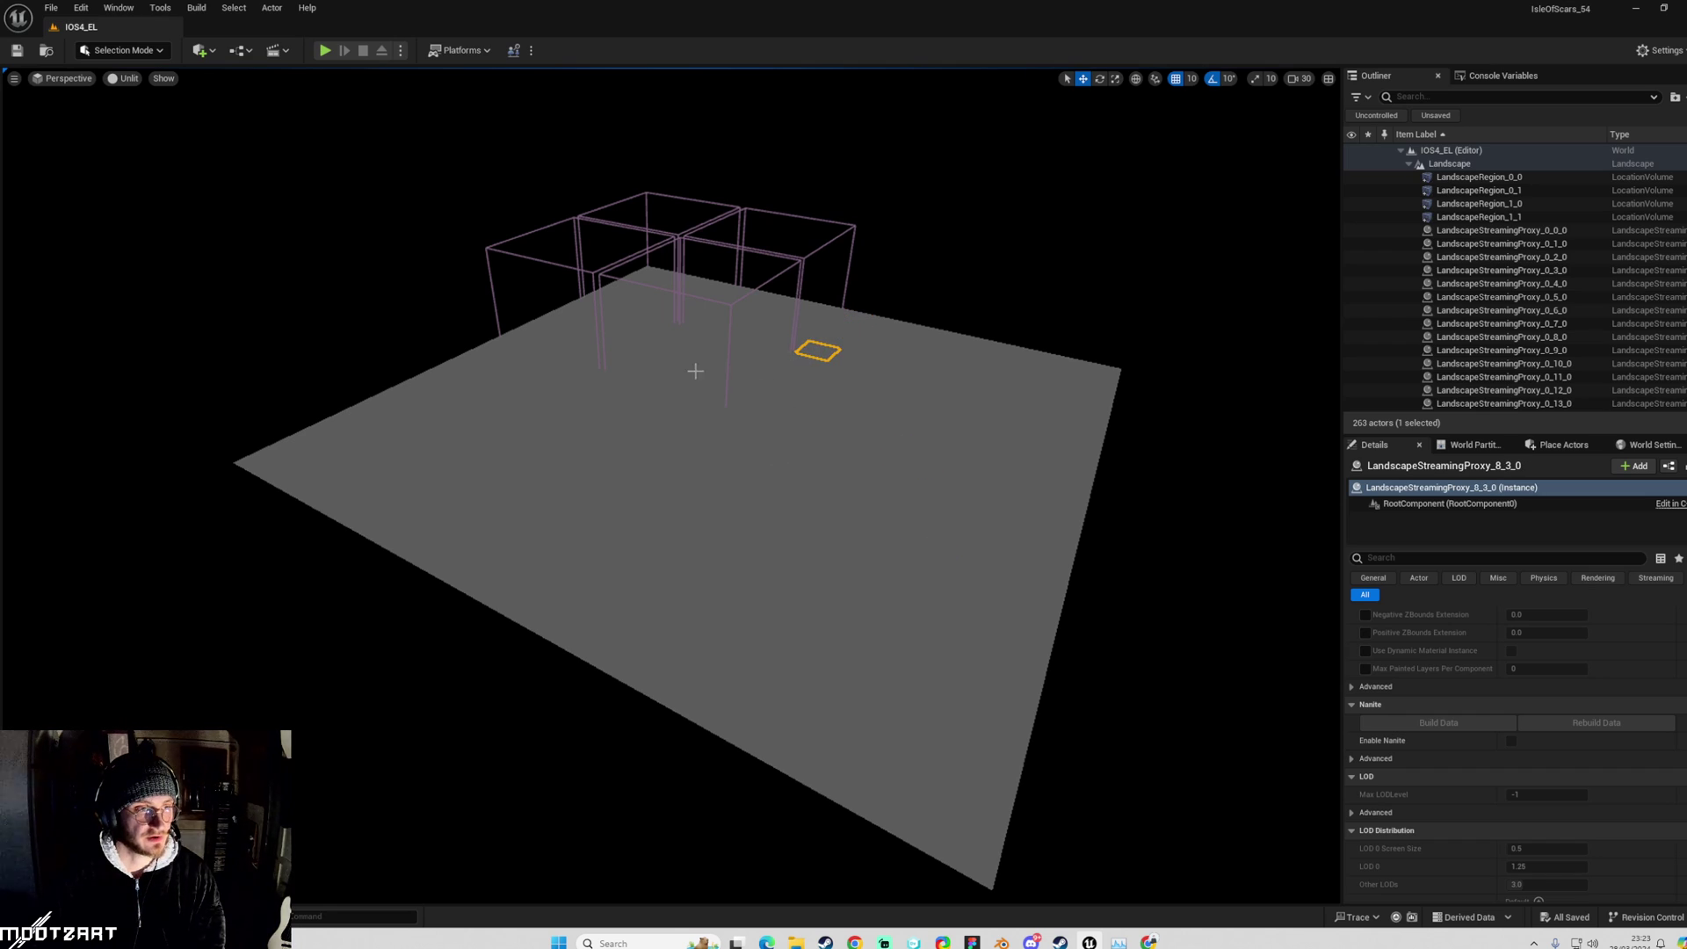
{"action": "left_click", "coordinate": [515, 336]}
{"action": "left_click", "coordinate": [542, 344]}
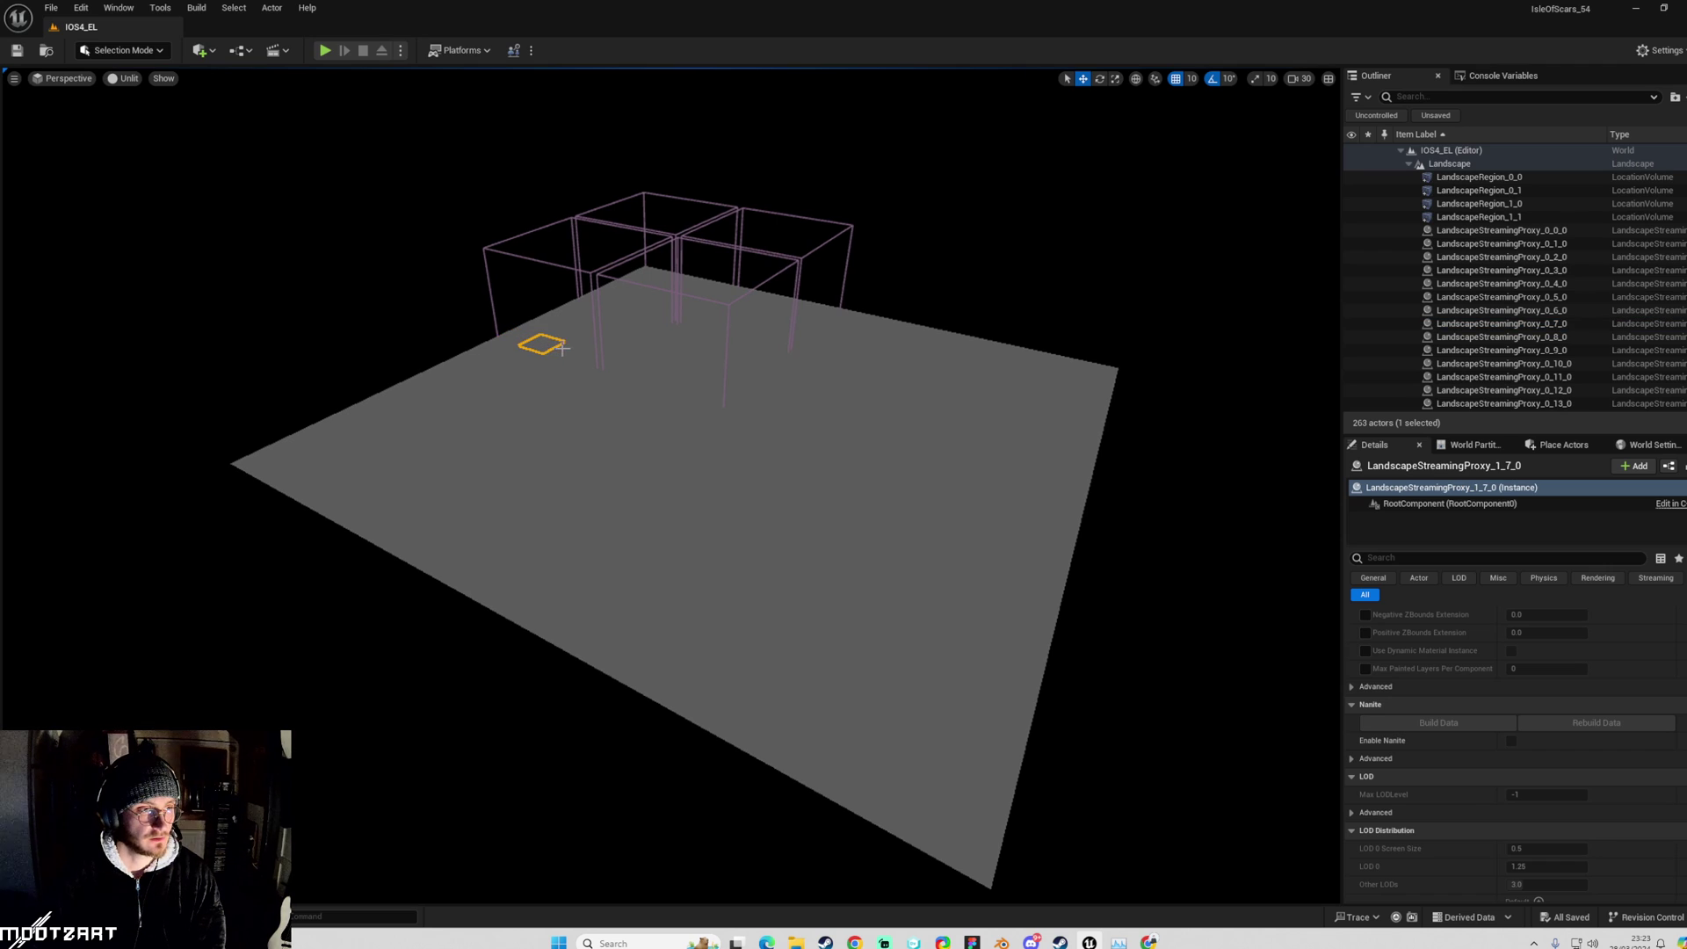
{"action": "left_click", "coordinate": [568, 352]}
{"action": "left_click", "coordinate": [595, 360]}
Examine the streaming proxy tiles beneath the region volumes up close, working out to the tile at the landscape's edge.
{"action": "key", "text": "a"}
{"action": "right_click_drag", "start_coordinate": [570, 348], "coordinate": [603, 365]}
{"action": "scroll", "coordinate": [570, 348], "scroll_direction": "up", "scroll_amount": 3}
{"action": "key", "text": "a"}
{"action": "key", "text": "w"}
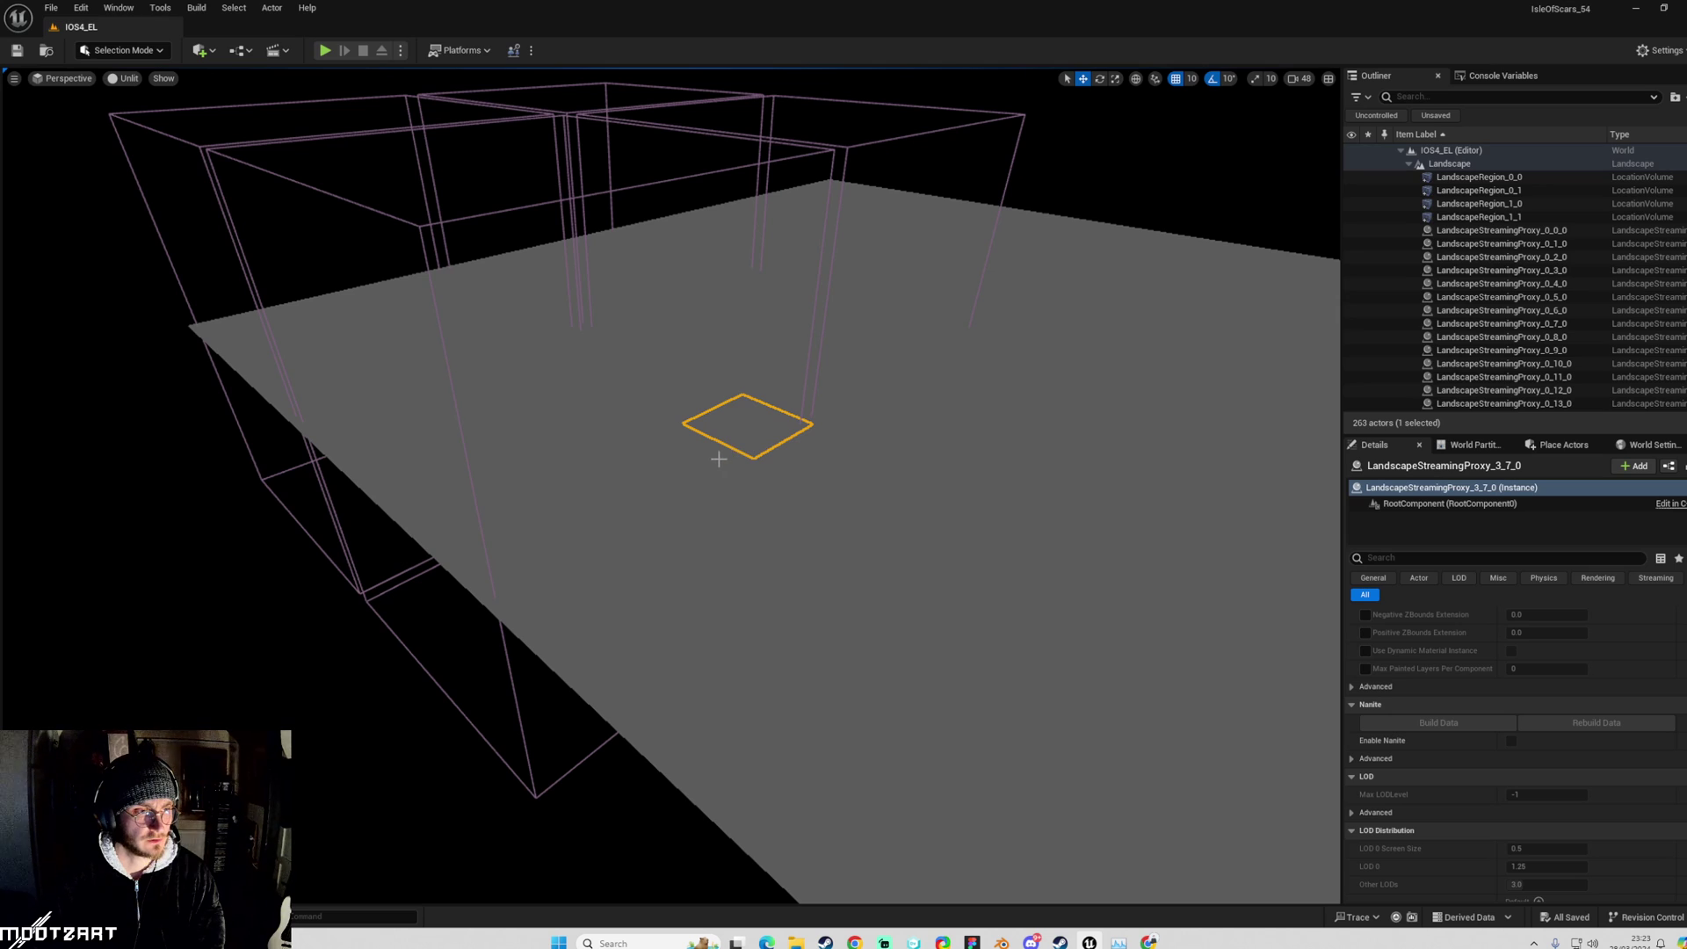
{"action": "left_click", "coordinate": [710, 459]}
{"action": "left_click", "coordinate": [596, 499]}
{"action": "left_click", "coordinate": [544, 542]}
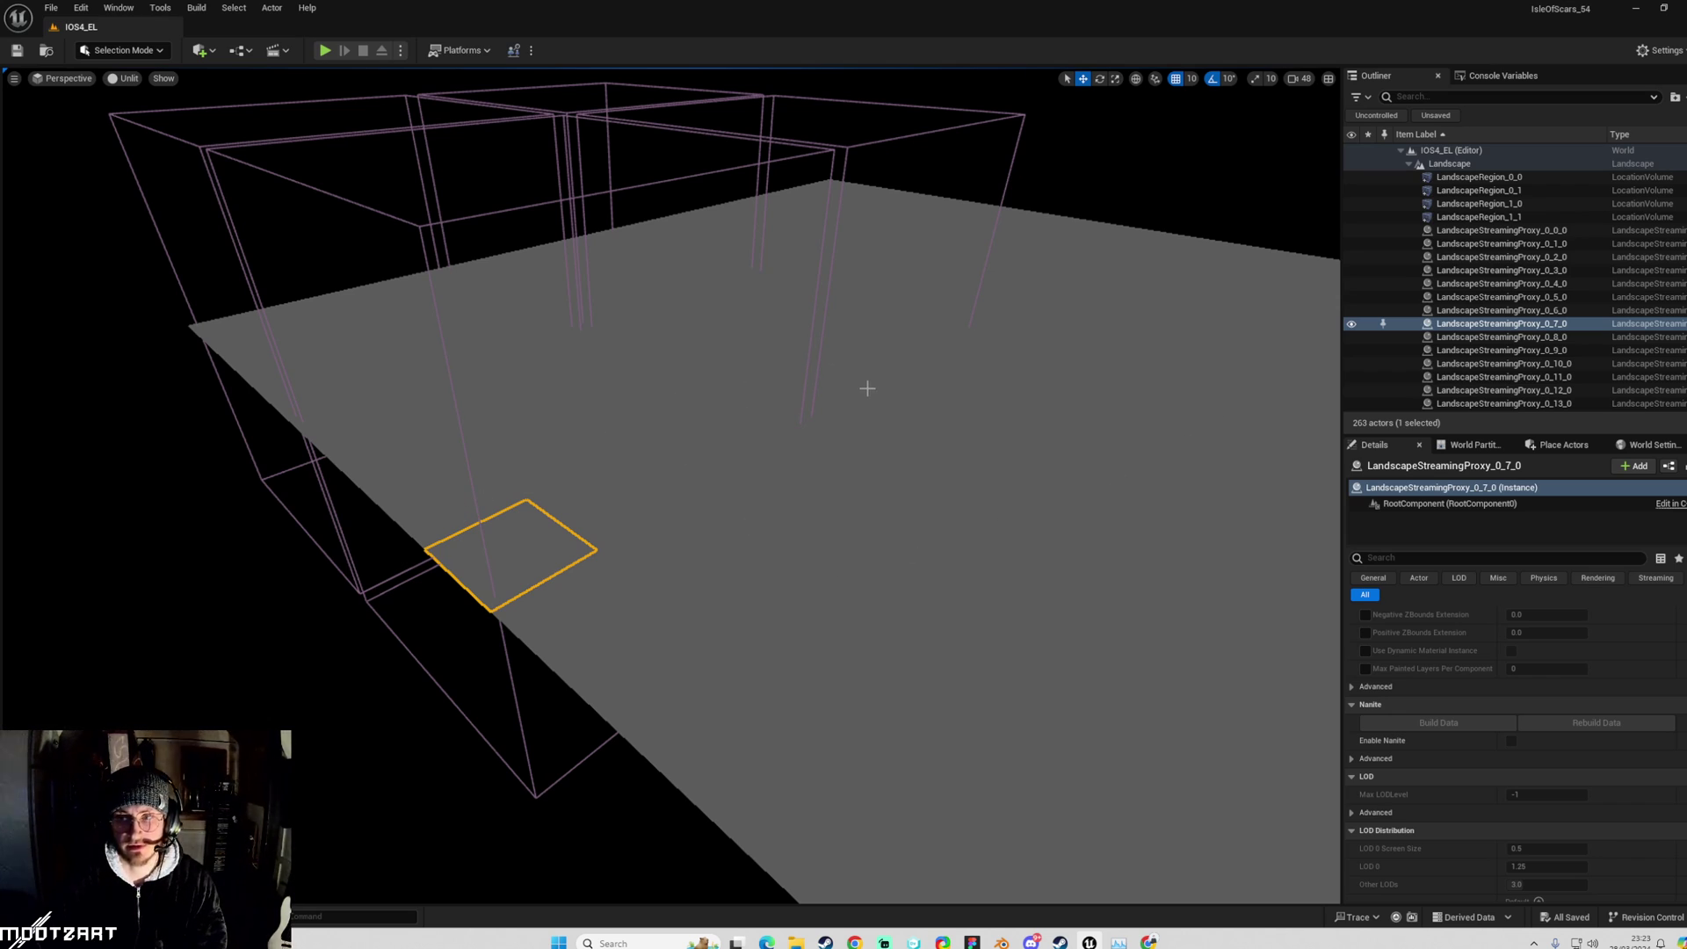
Examine the streaming proxy tiles one by one along the landscape's near edge up to its corner, and clear the selection.
{"action": "key", "text": "d"}
{"action": "right_click_drag", "start_coordinate": [718, 378], "coordinate": [715, 380]}
{"action": "key", "text": "s"}
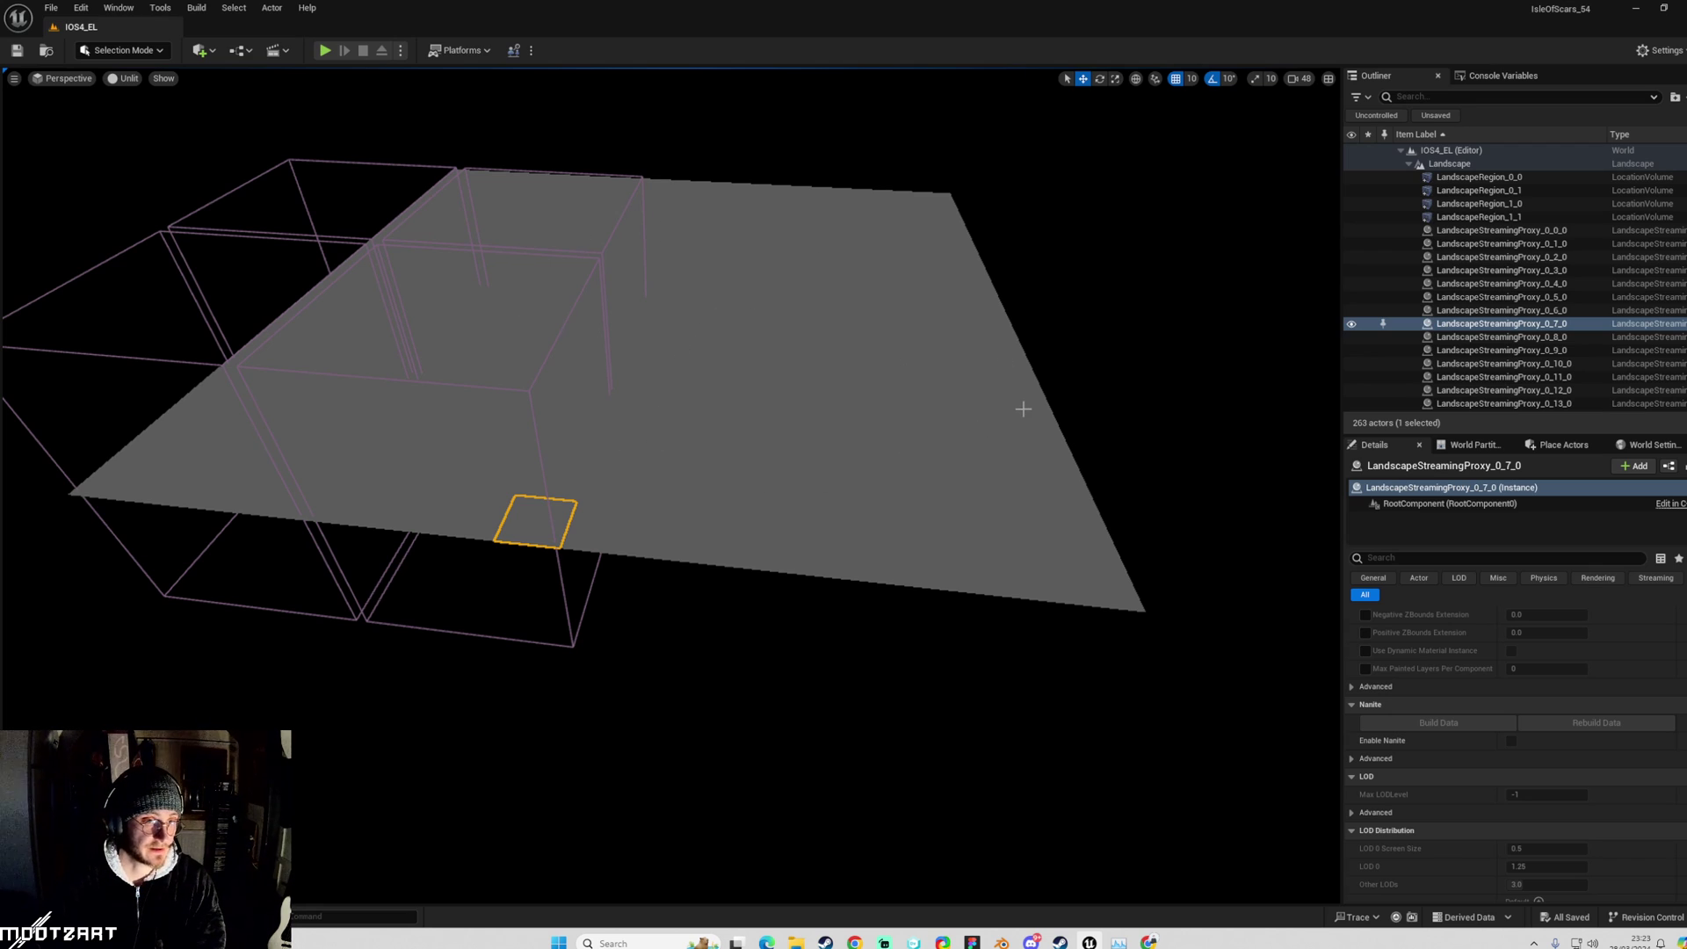
{"action": "left_click", "coordinate": [604, 525]}
{"action": "left_click", "coordinate": [676, 530]}
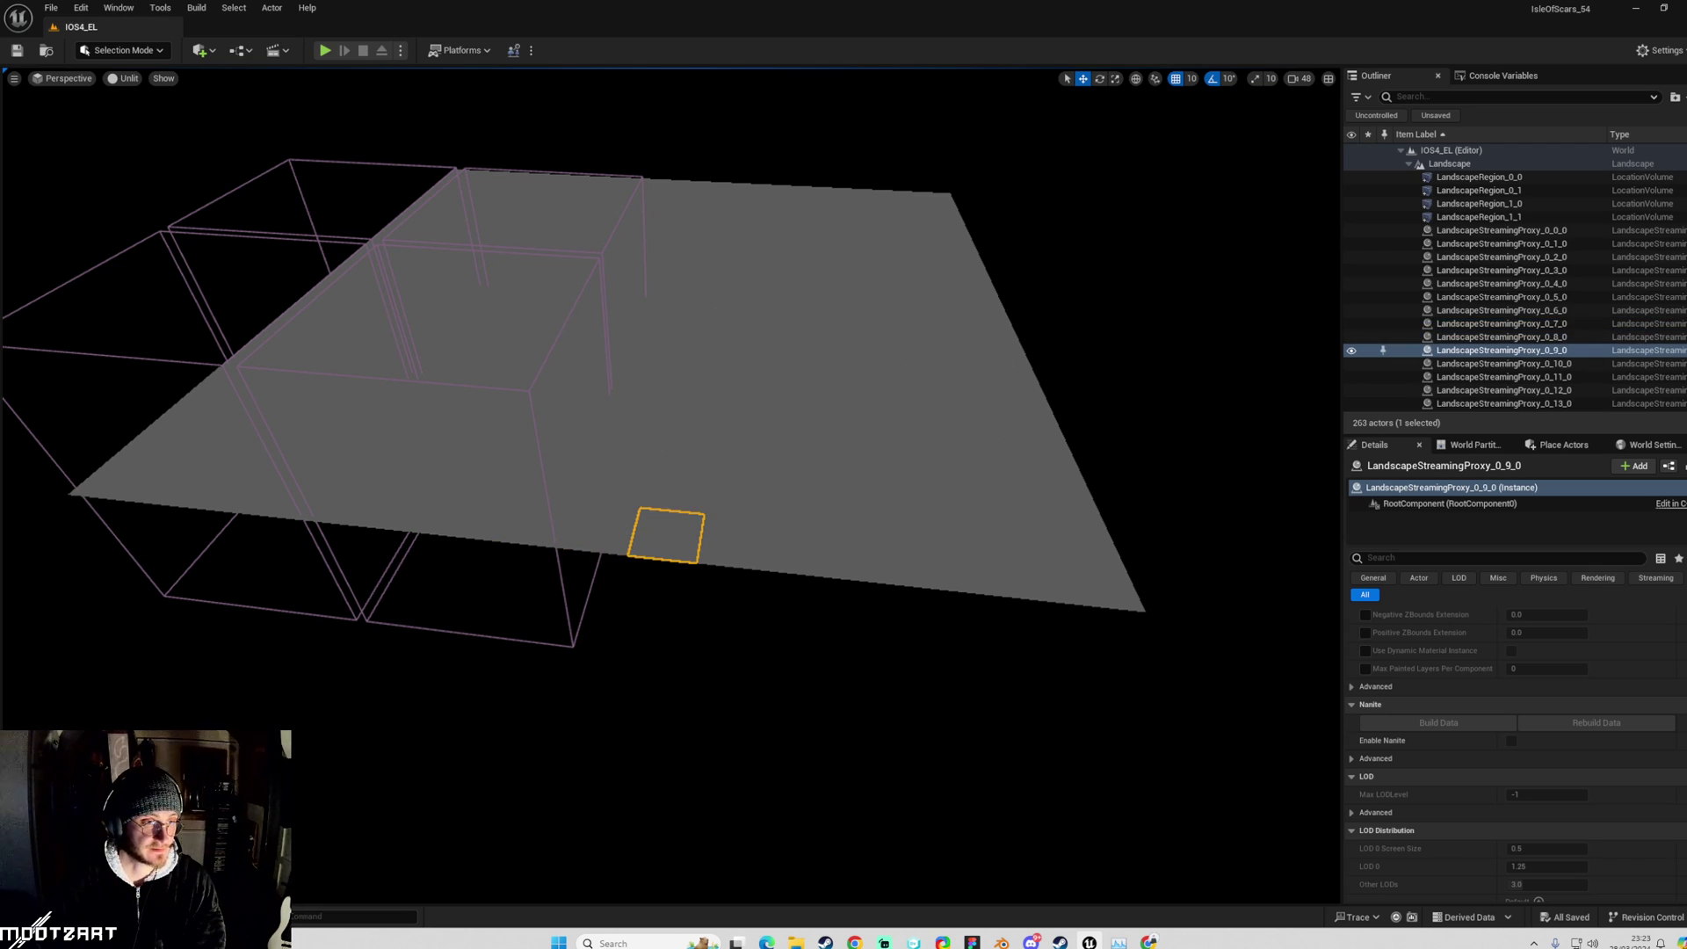
{"action": "left_click", "coordinate": [752, 541]}
{"action": "left_click", "coordinate": [817, 548]}
{"action": "left_click", "coordinate": [879, 555]}
{"action": "left_click", "coordinate": [932, 561]}
{"action": "left_click", "coordinate": [997, 567]}
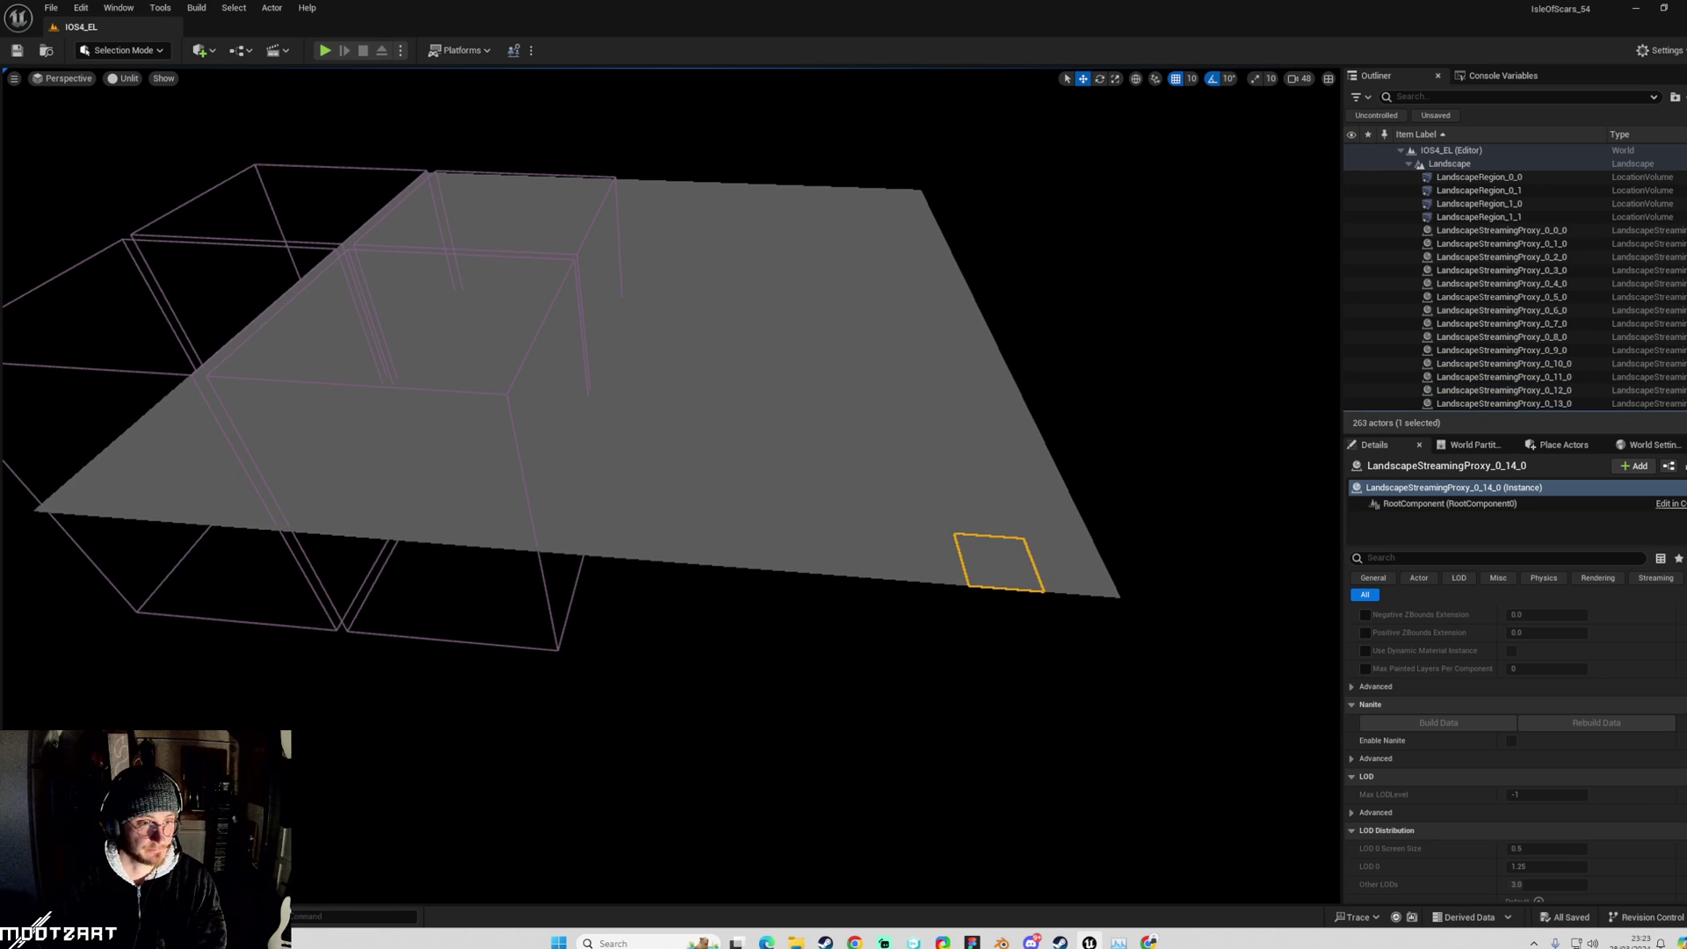
{"action": "left_click", "coordinate": [1065, 572]}
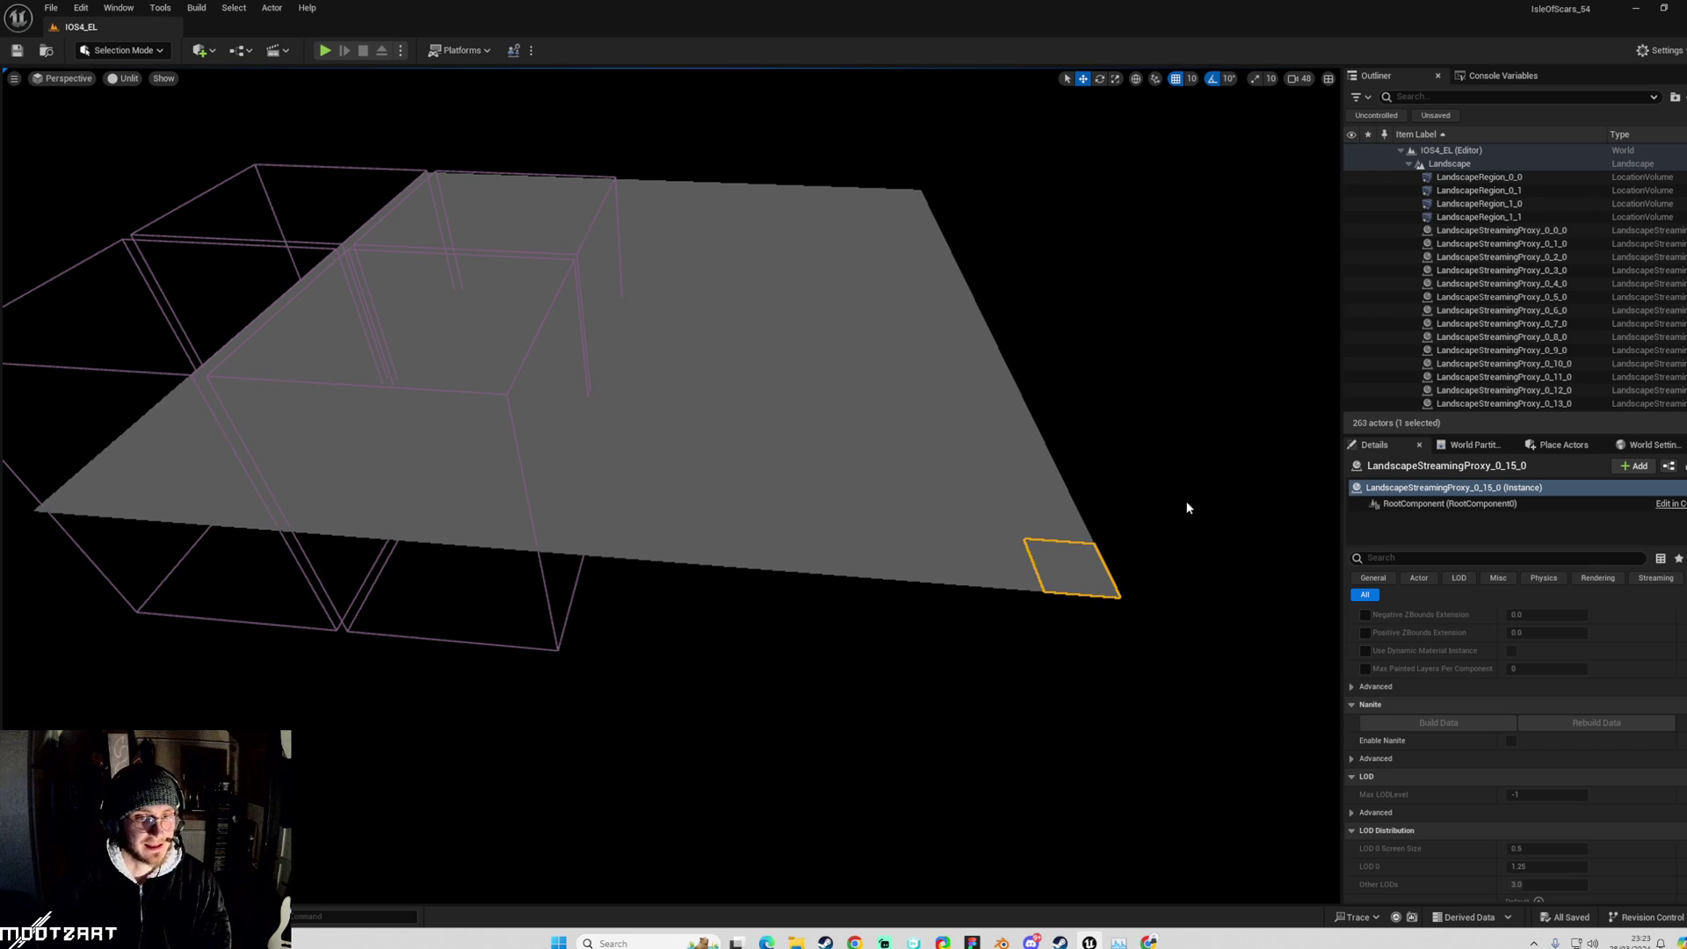
{"action": "left_click", "coordinate": [1143, 647]}
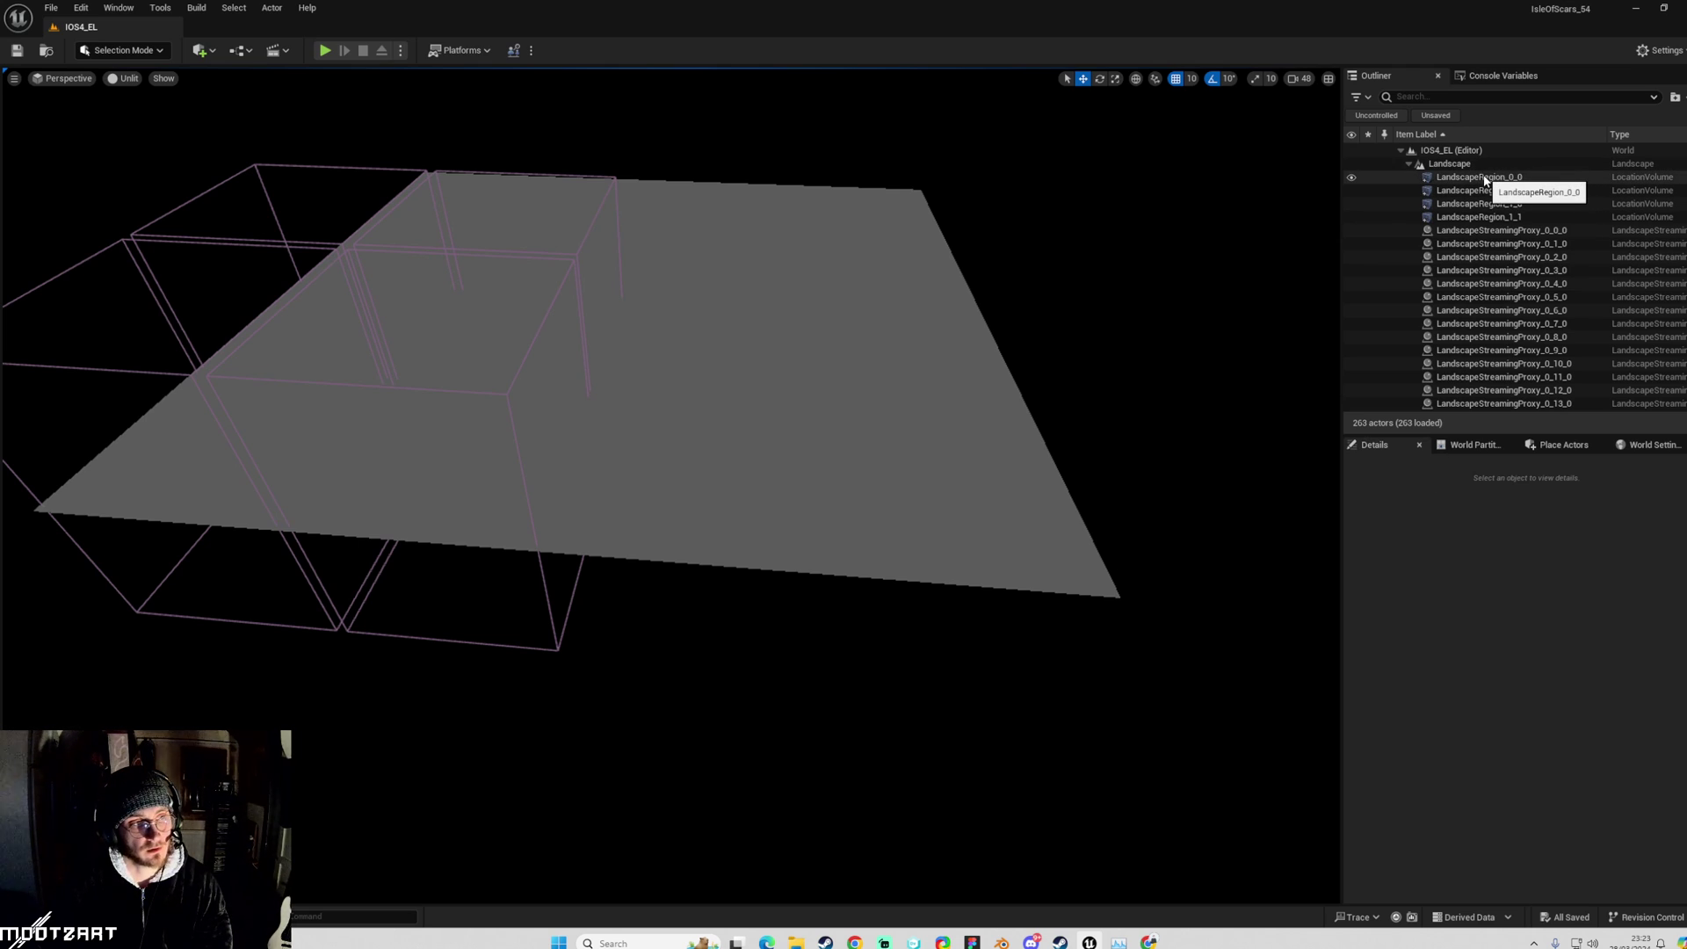
Select the LandscapeRegion_1_1 location volume and review its properties, including the World Partition settings.
{"action": "right_click_drag", "start_coordinate": [776, 381], "coordinate": [703, 345]}
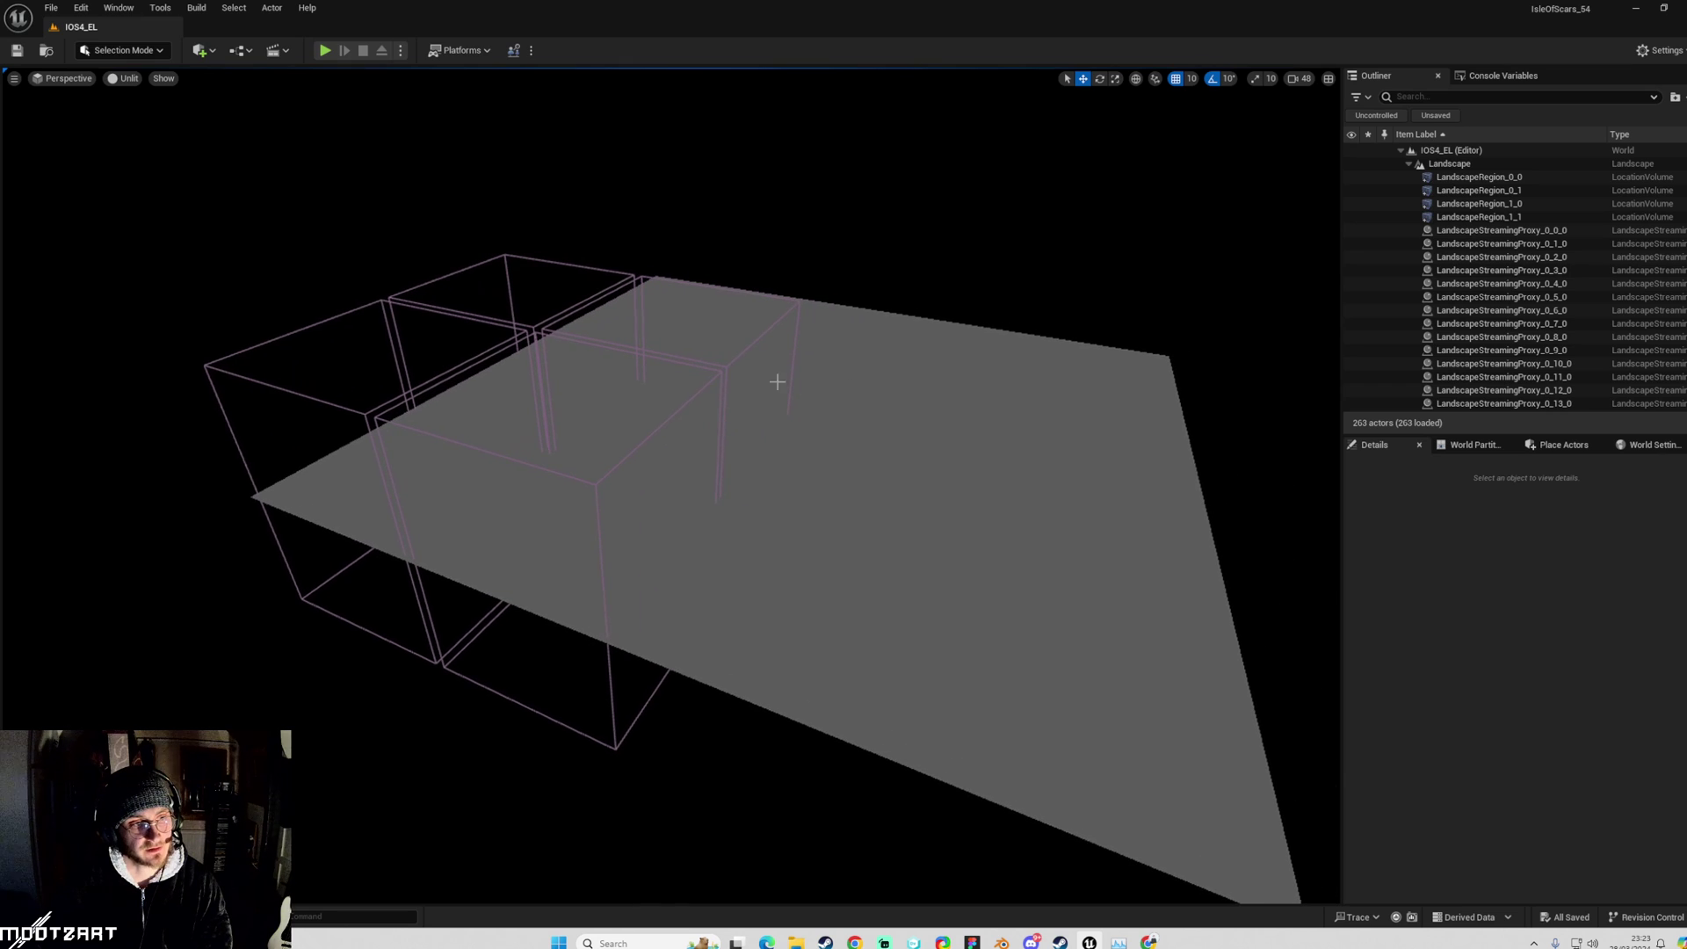
{"action": "left_click", "coordinate": [740, 353]}
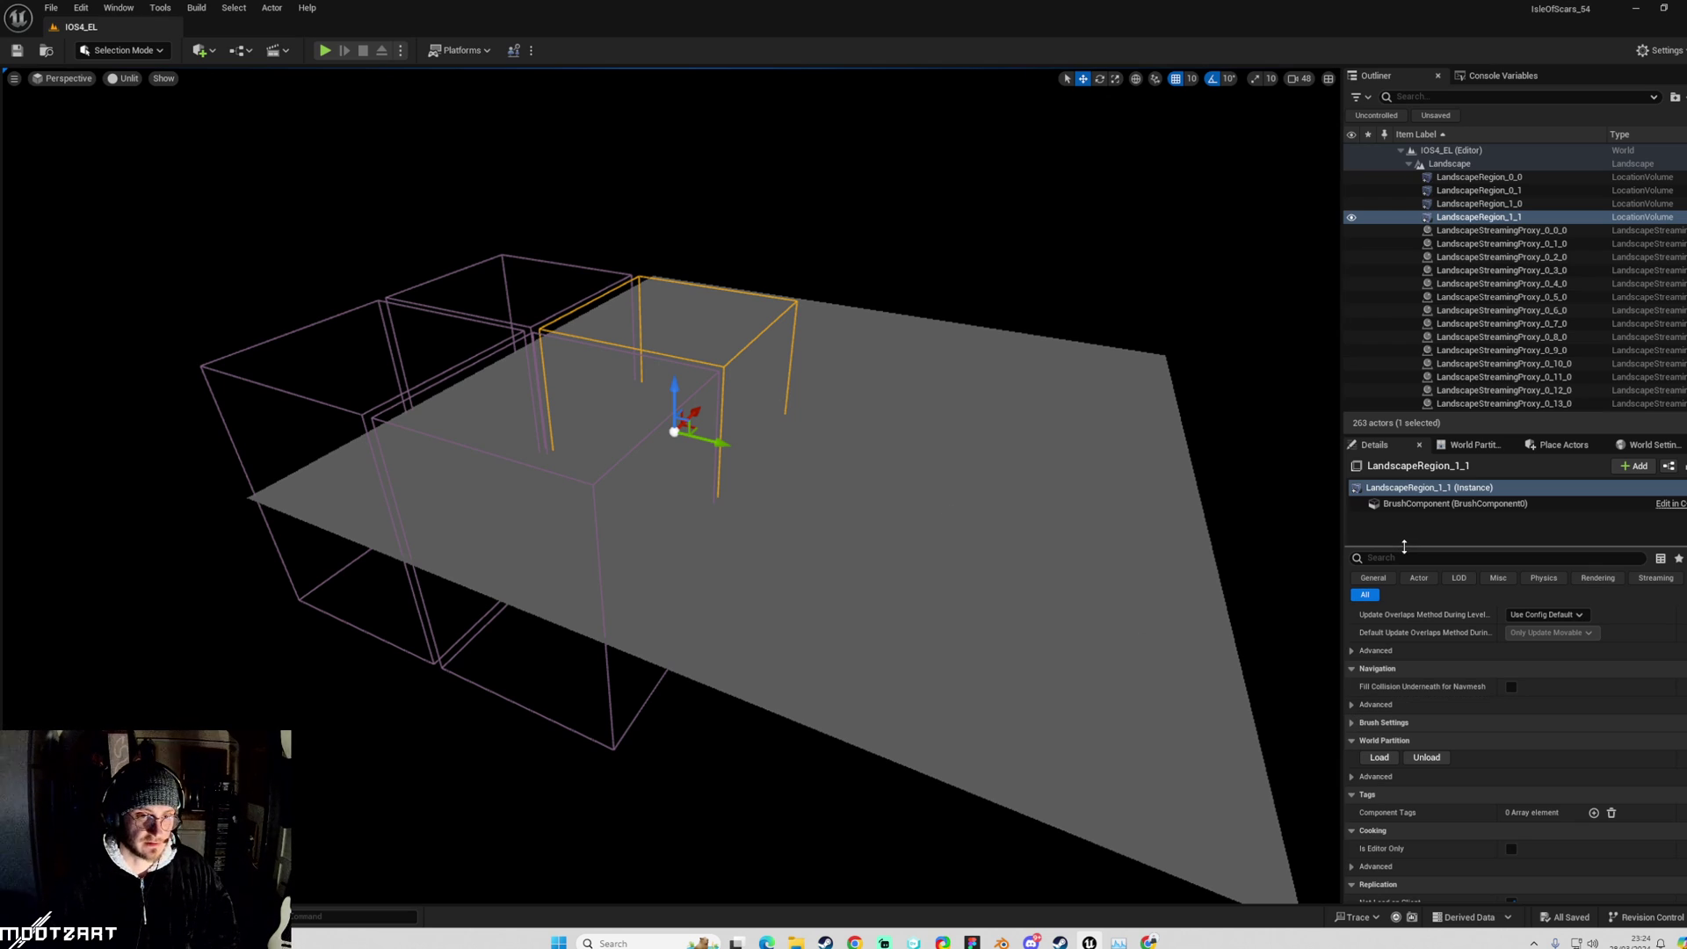
{"action": "scroll", "coordinate": [1522, 738], "scroll_direction": "down", "scroll_amount": 2}
{"action": "scroll", "coordinate": [1523, 740], "scroll_direction": "up", "scroll_amount": 3}
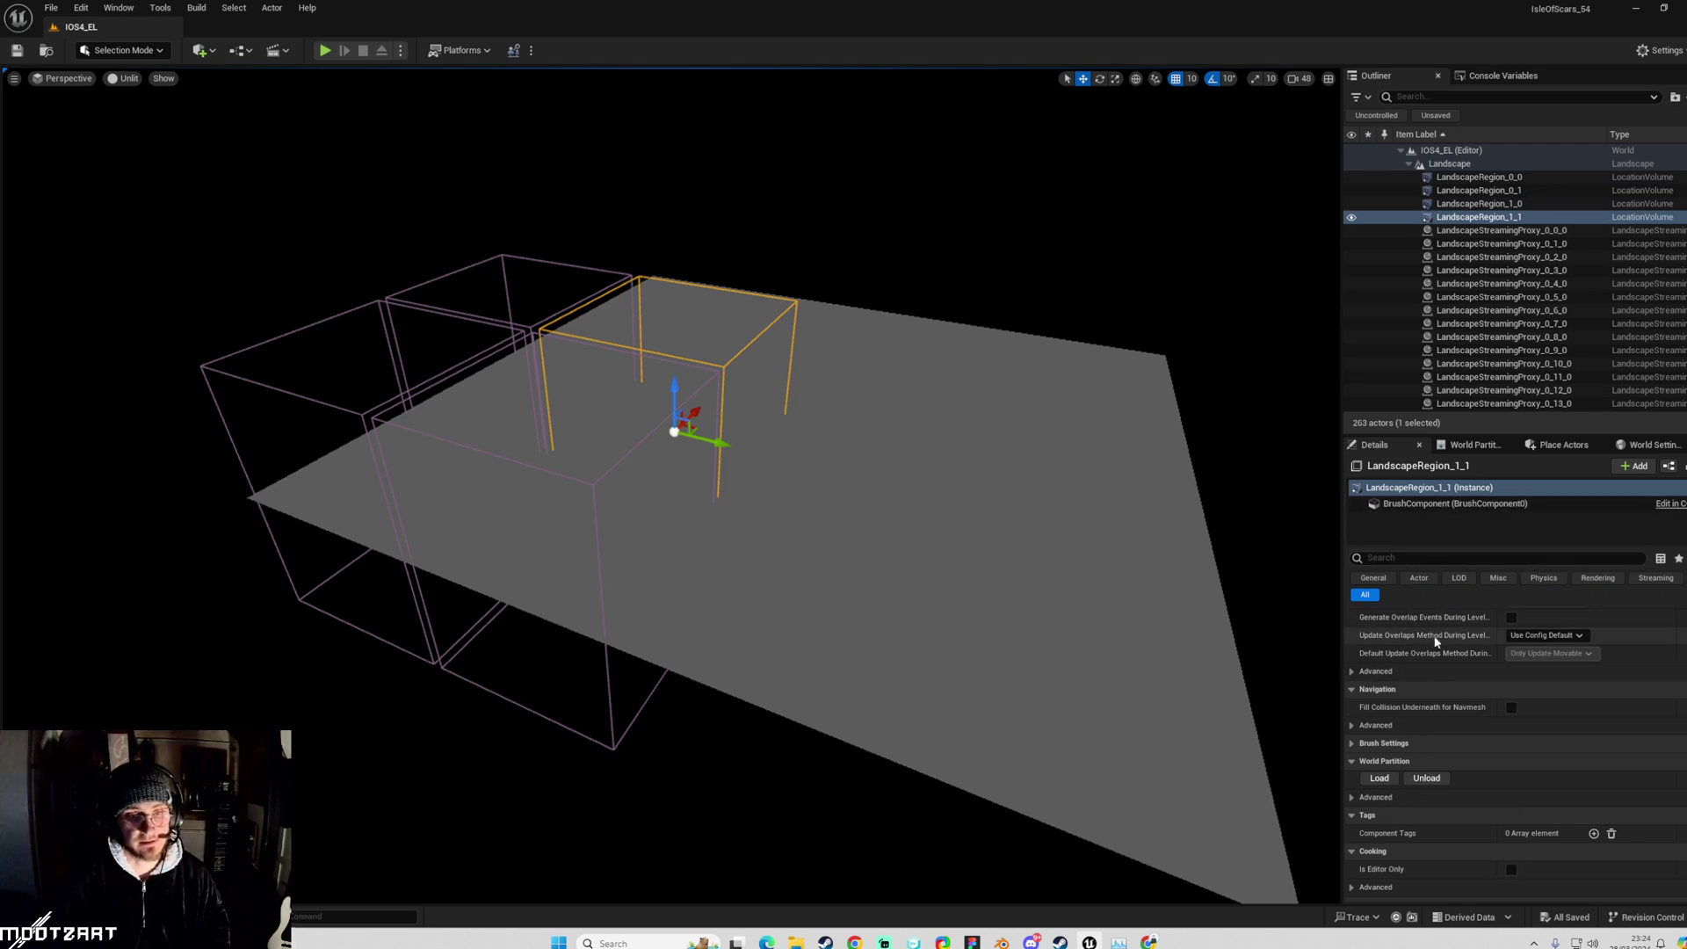
{"action": "scroll", "coordinate": [1437, 606], "scroll_direction": "up", "scroll_amount": 3}
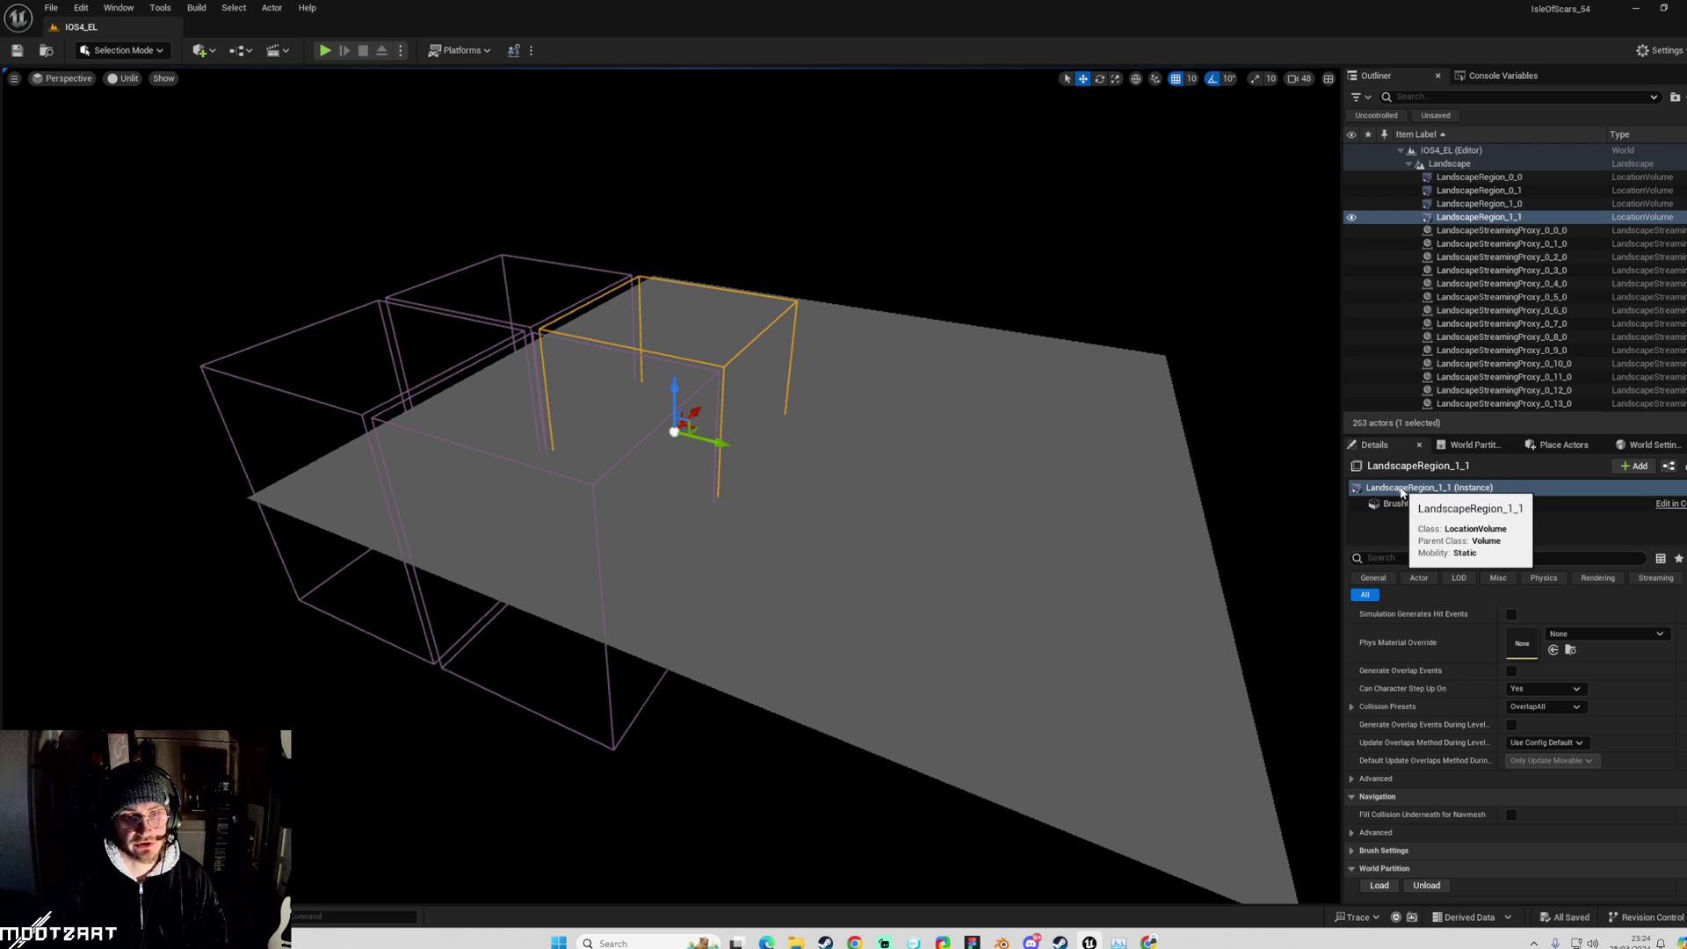
{"action": "left_click", "coordinate": [1450, 165]}
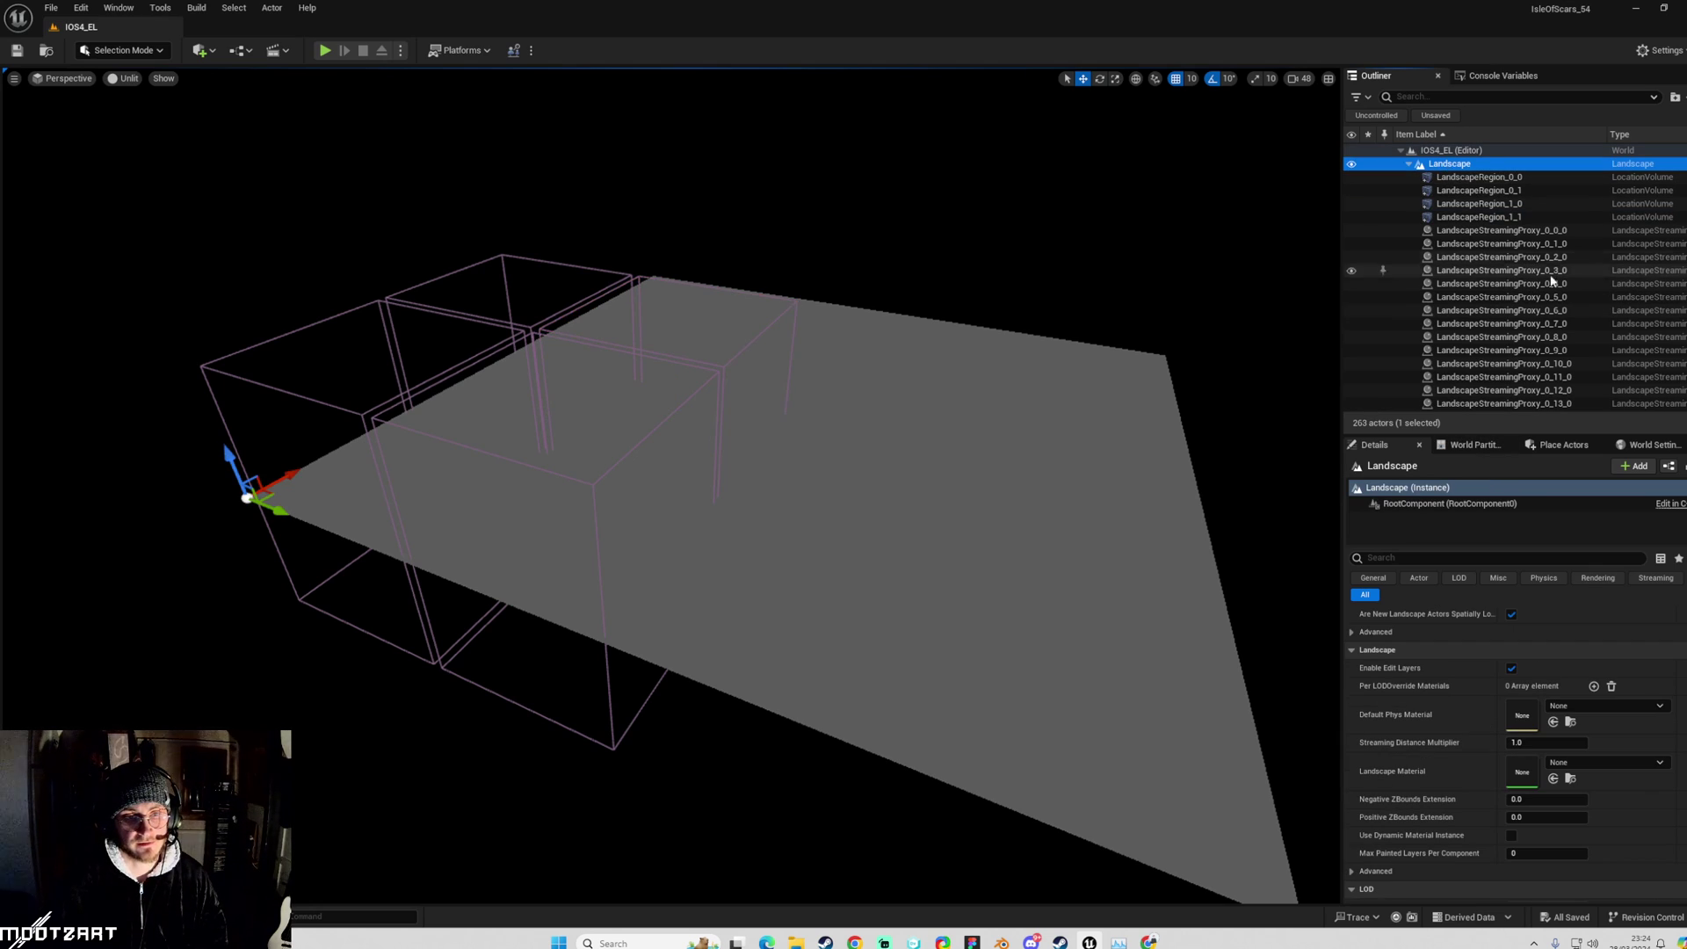
{"action": "left_click", "coordinate": [1621, 471]}
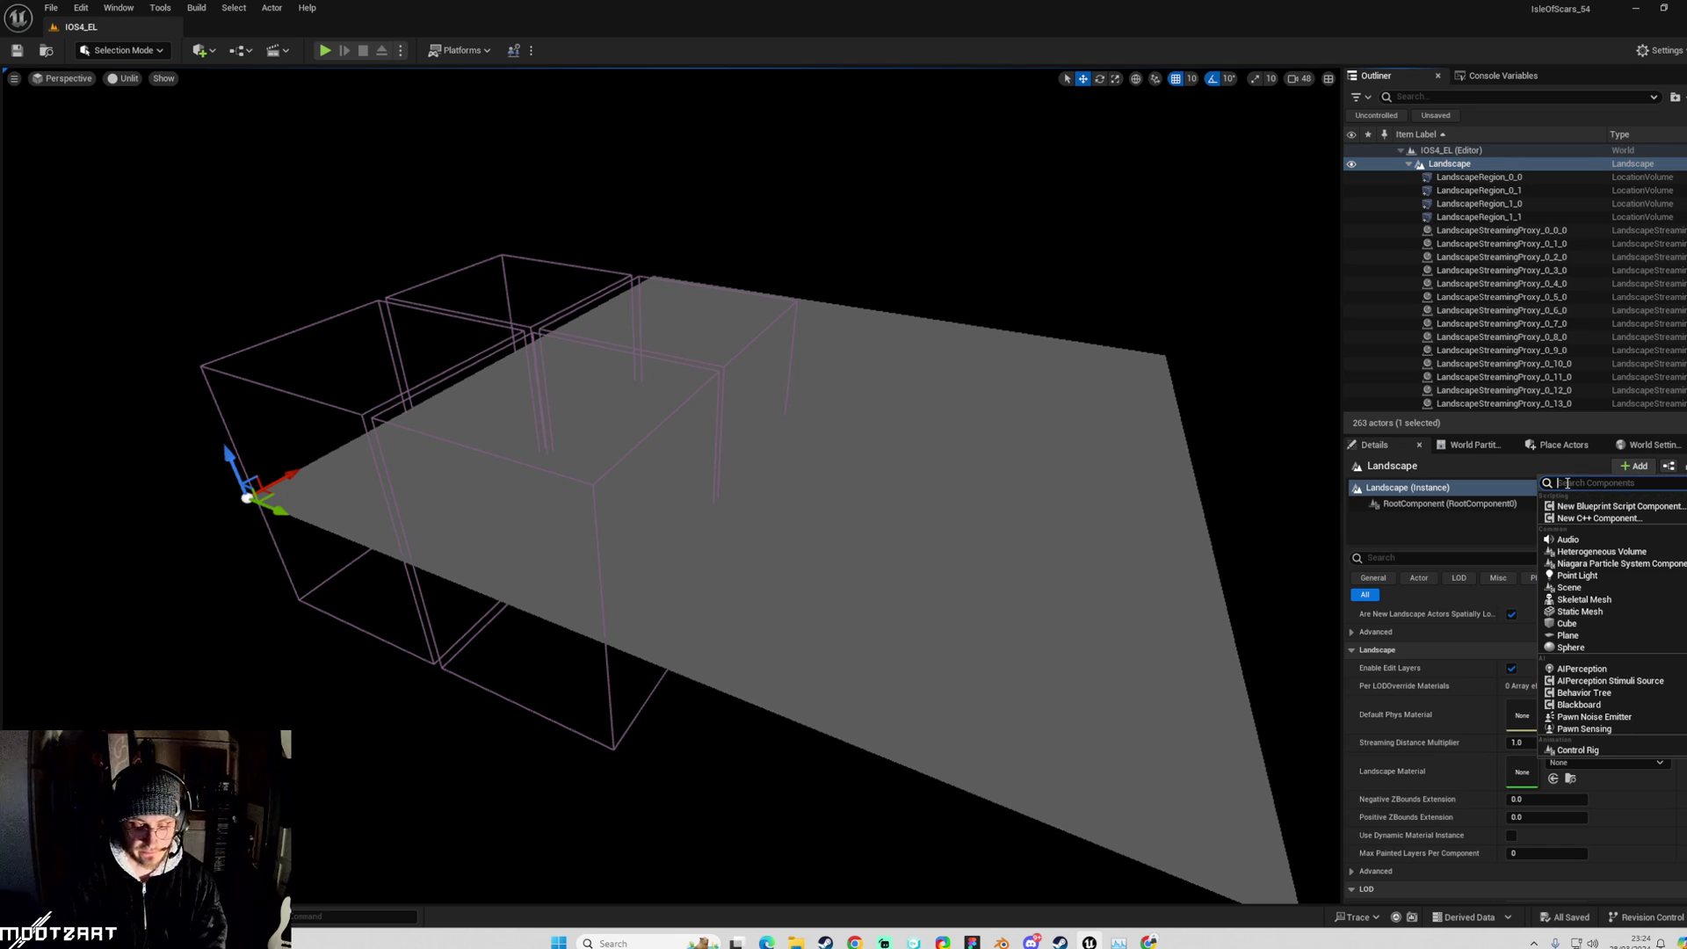
{"action": "type", "text": "location"}
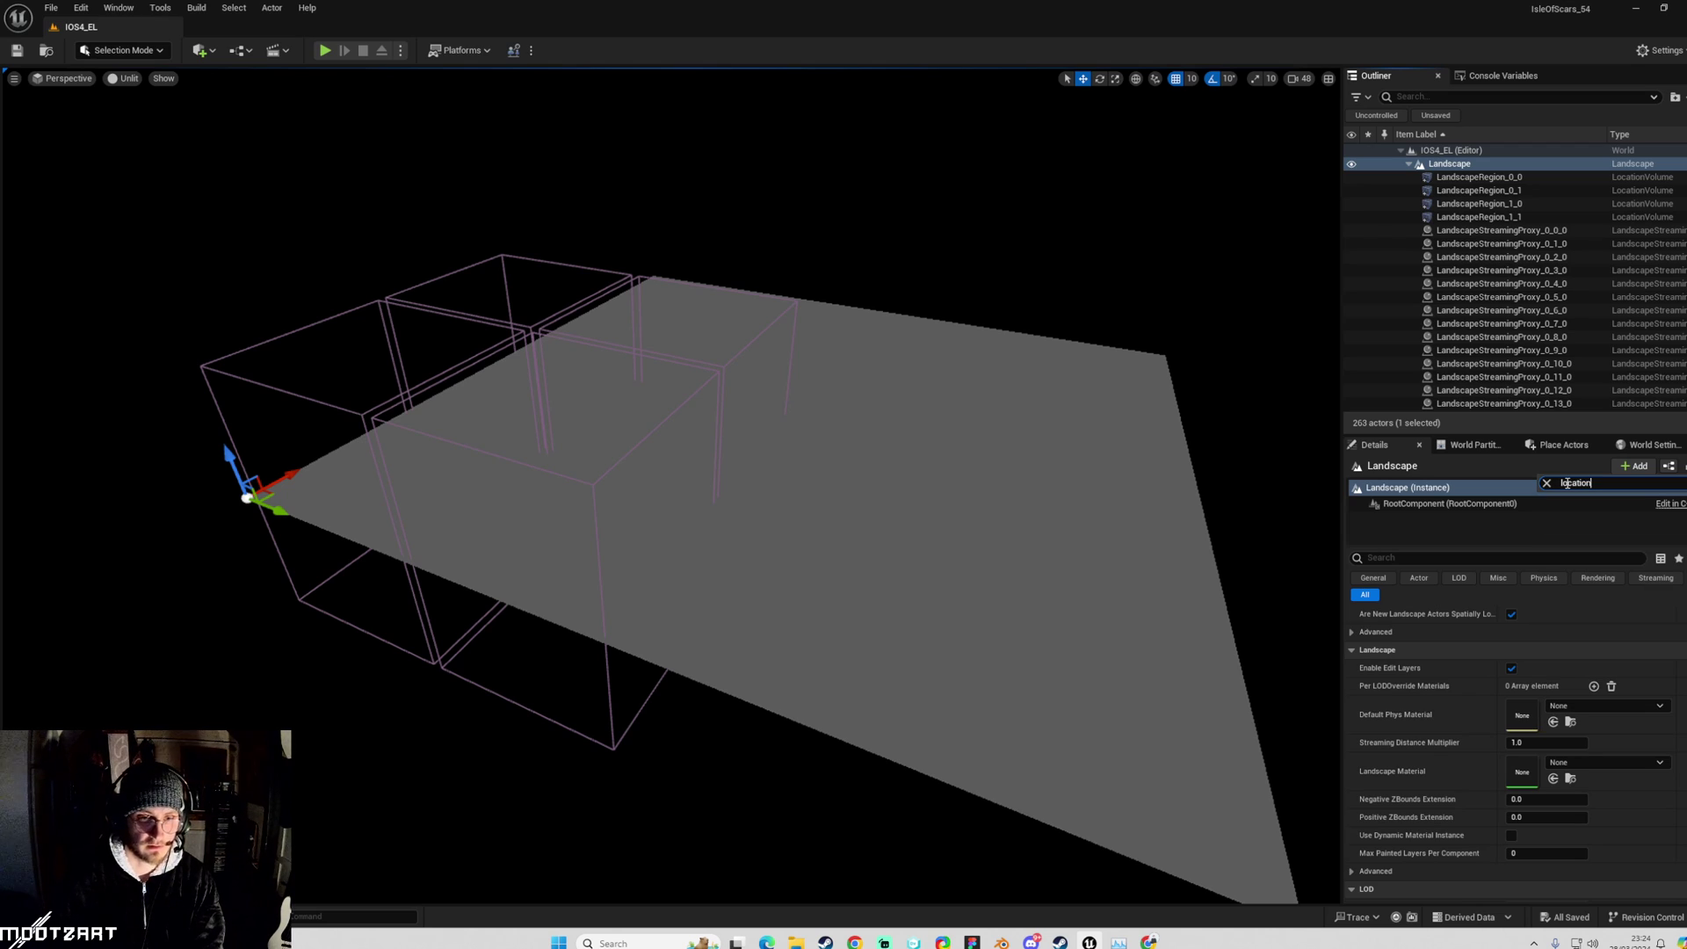
{"action": "left_click", "coordinate": [1547, 484]}
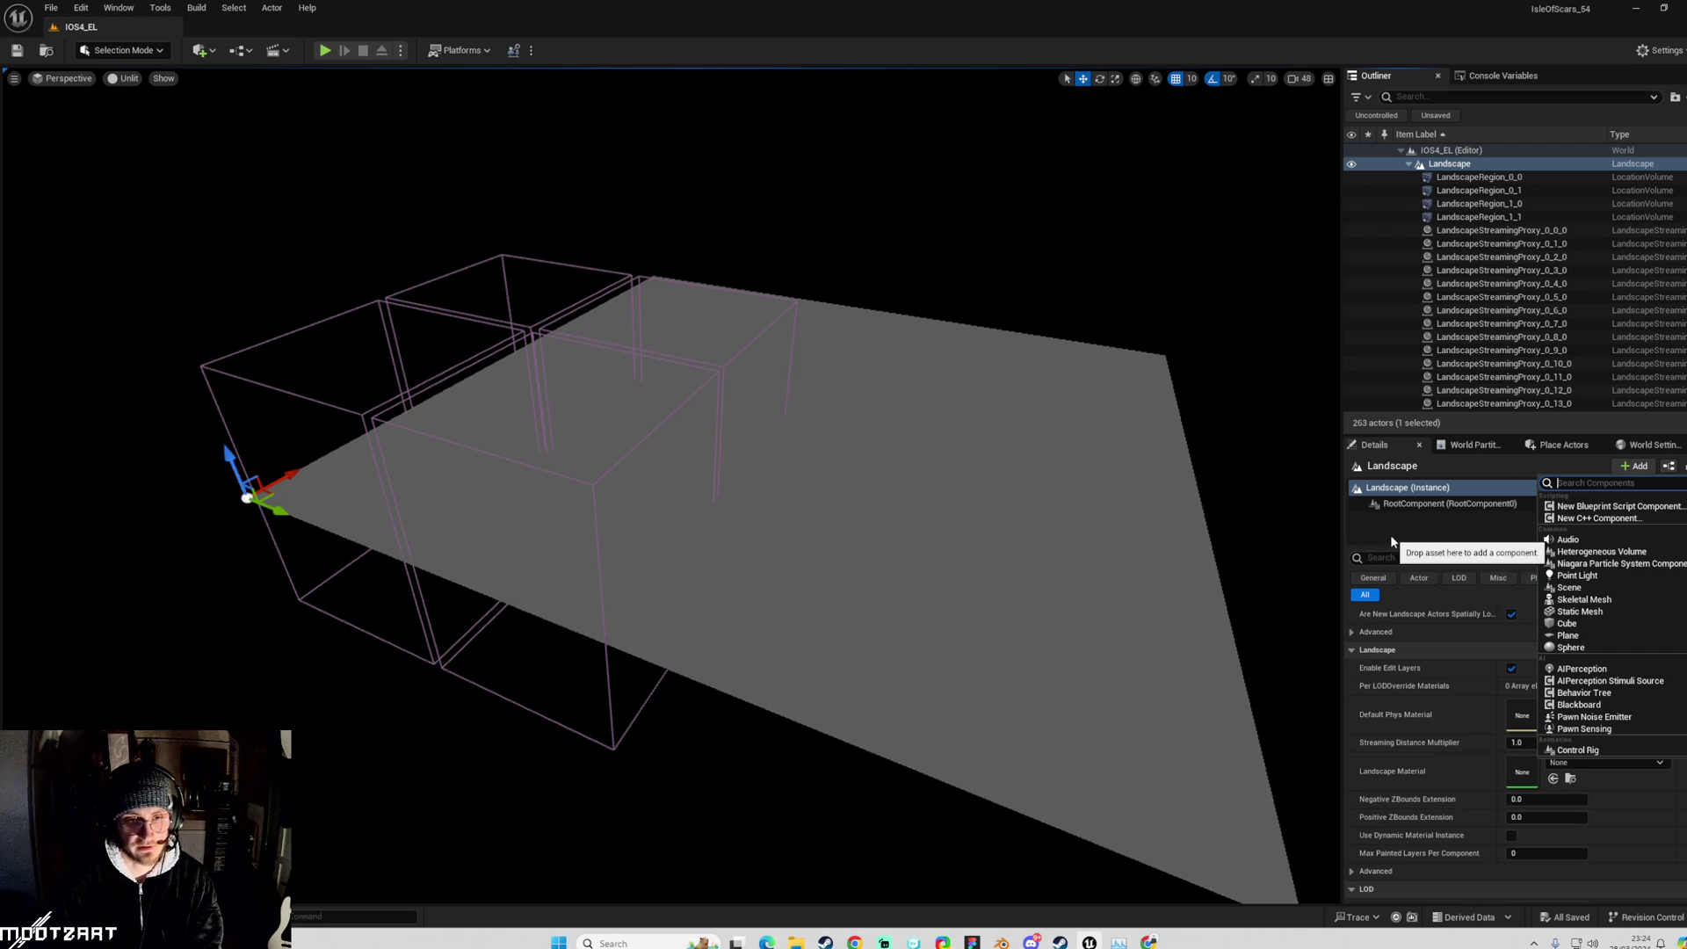
{"action": "left_click", "coordinate": [1406, 534]}
Search the placeable actors for "volume" and place a Location Volume on the landscape outside the existing region volumes.
{"action": "left_click", "coordinate": [1574, 447]}
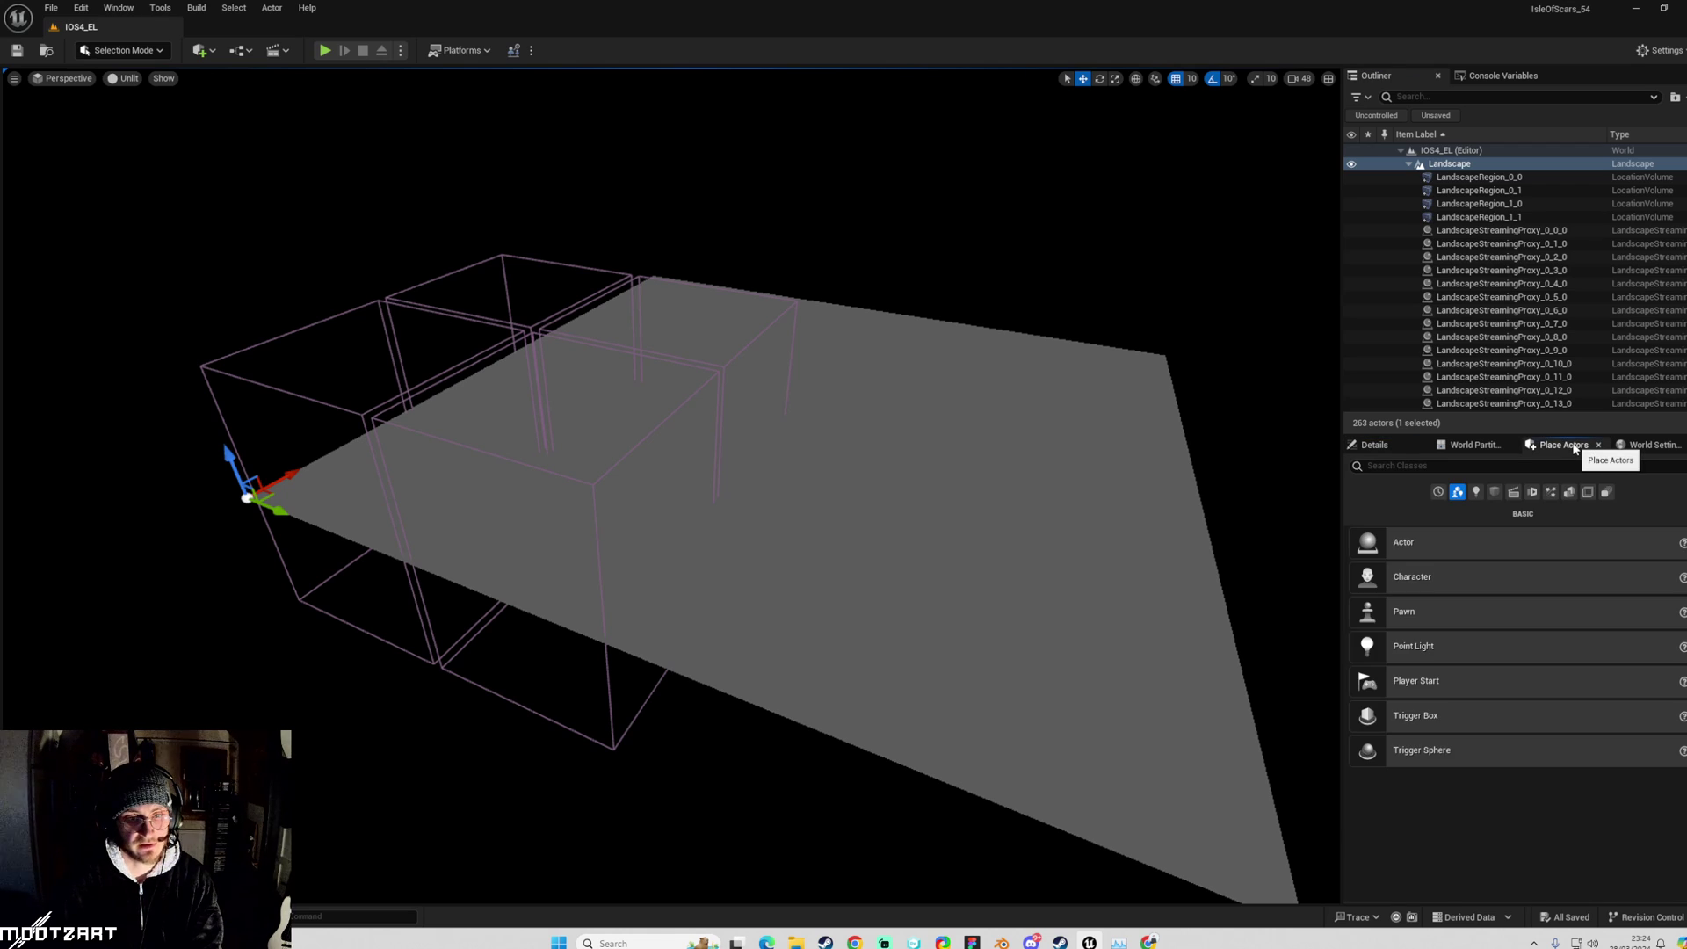
{"action": "left_click", "coordinate": [1490, 468]}
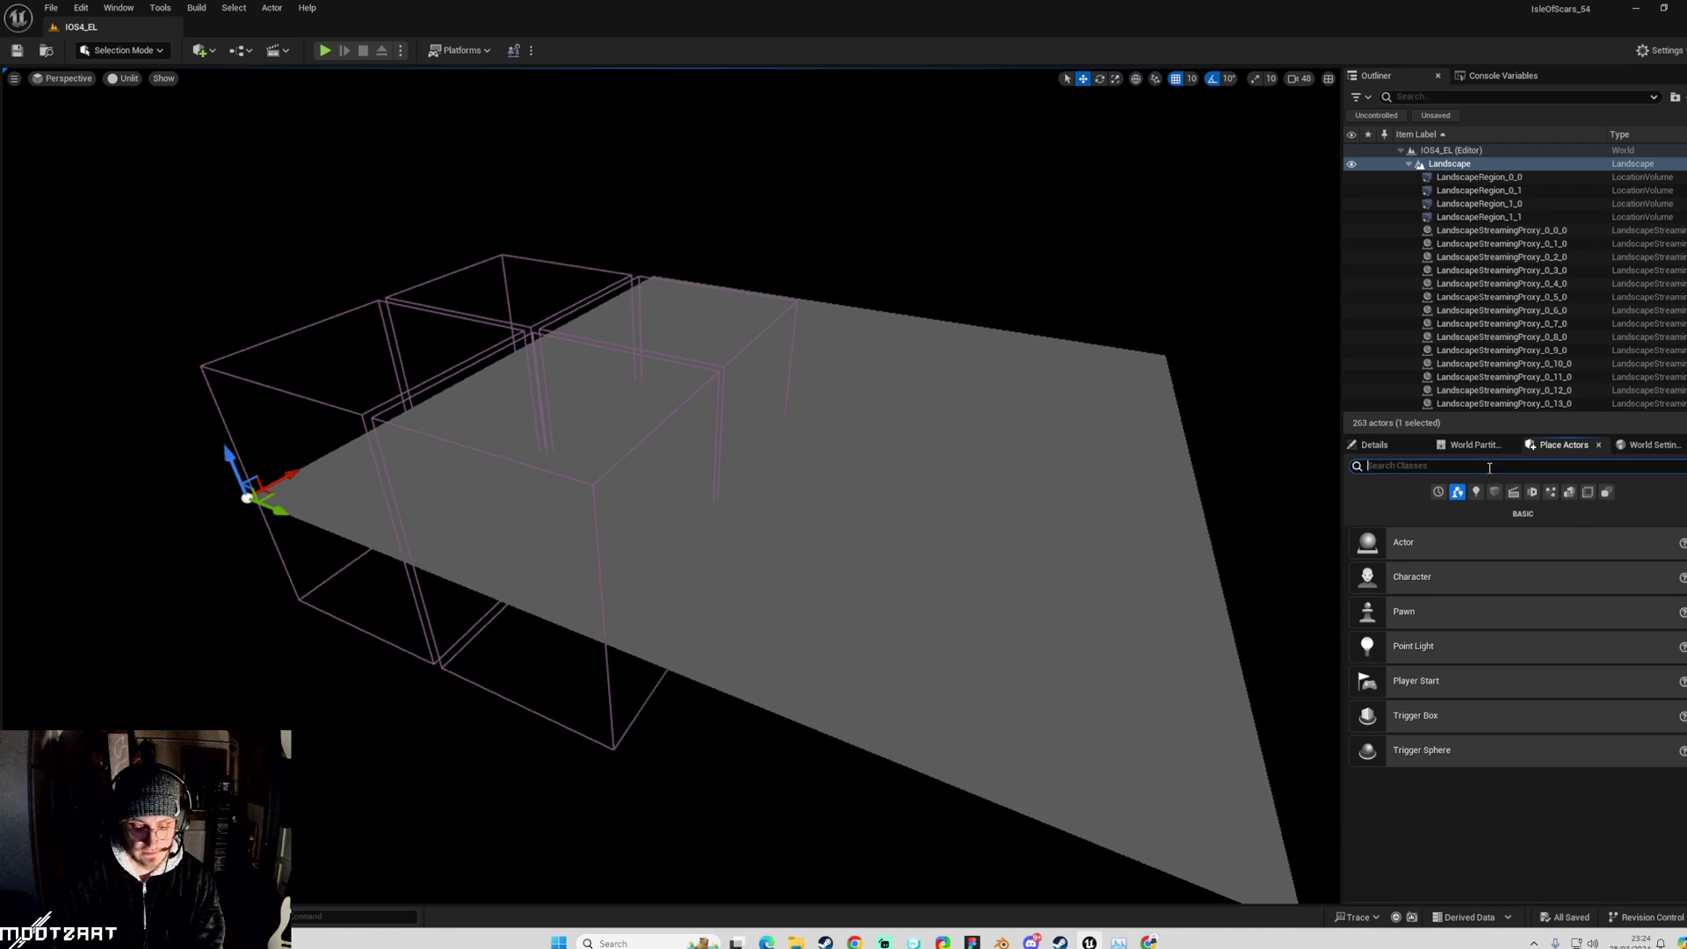
{"action": "type", "text": "volume"}
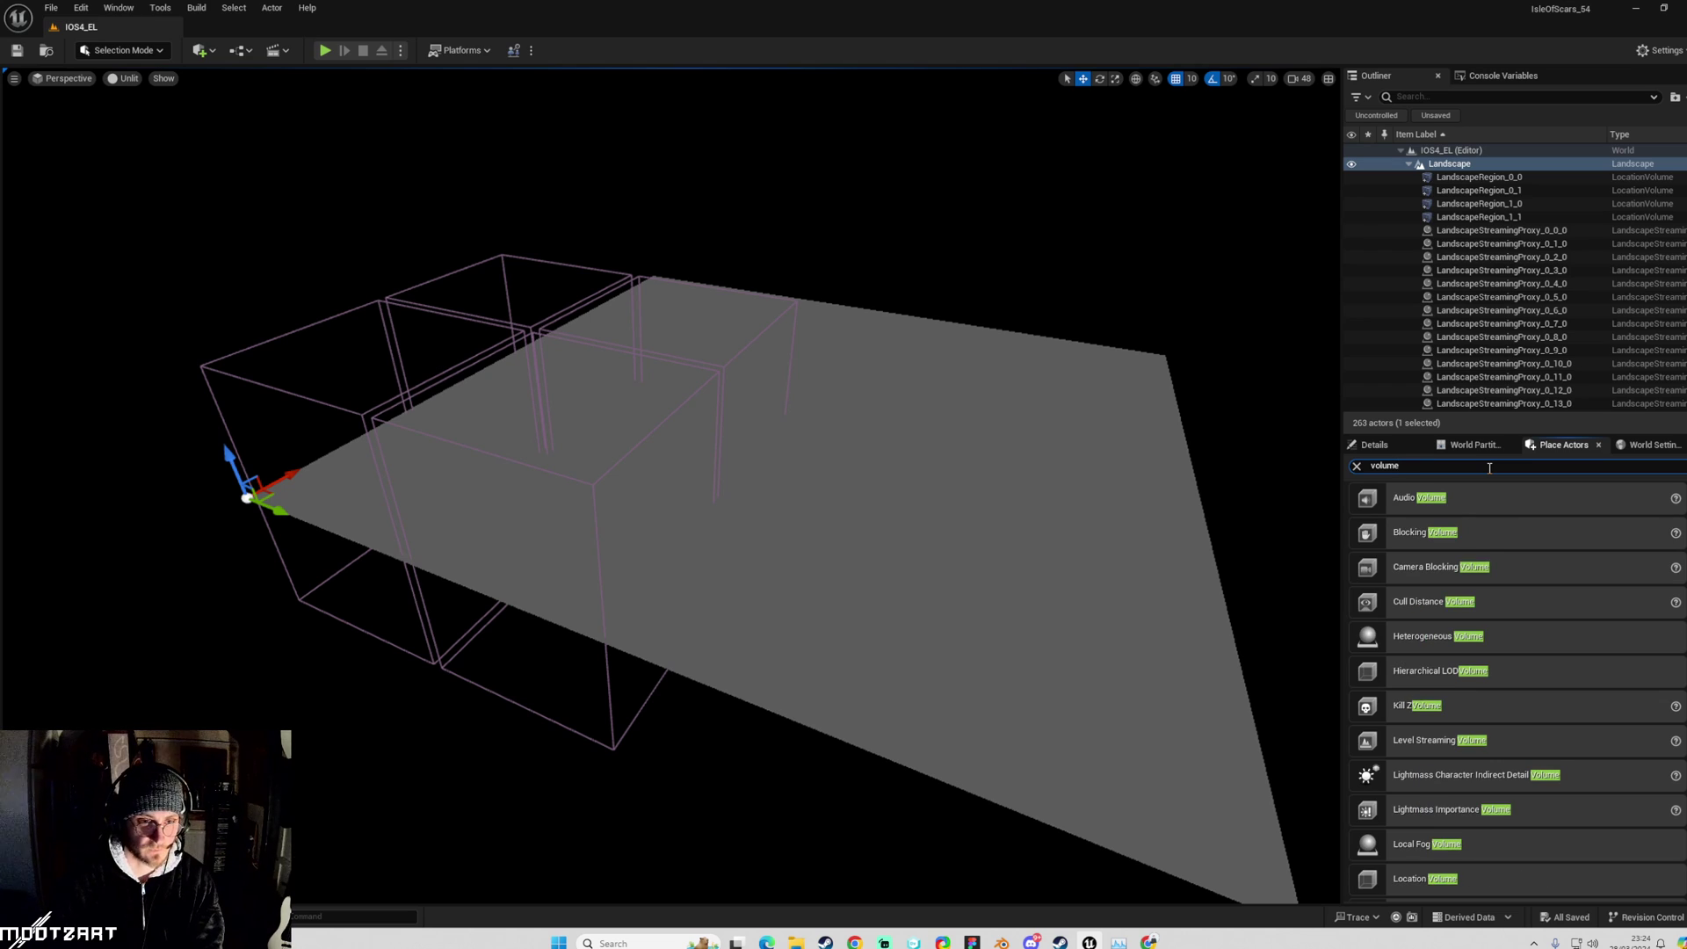
{"action": "scroll", "coordinate": [1538, 569], "scroll_direction": "down", "scroll_amount": 8}
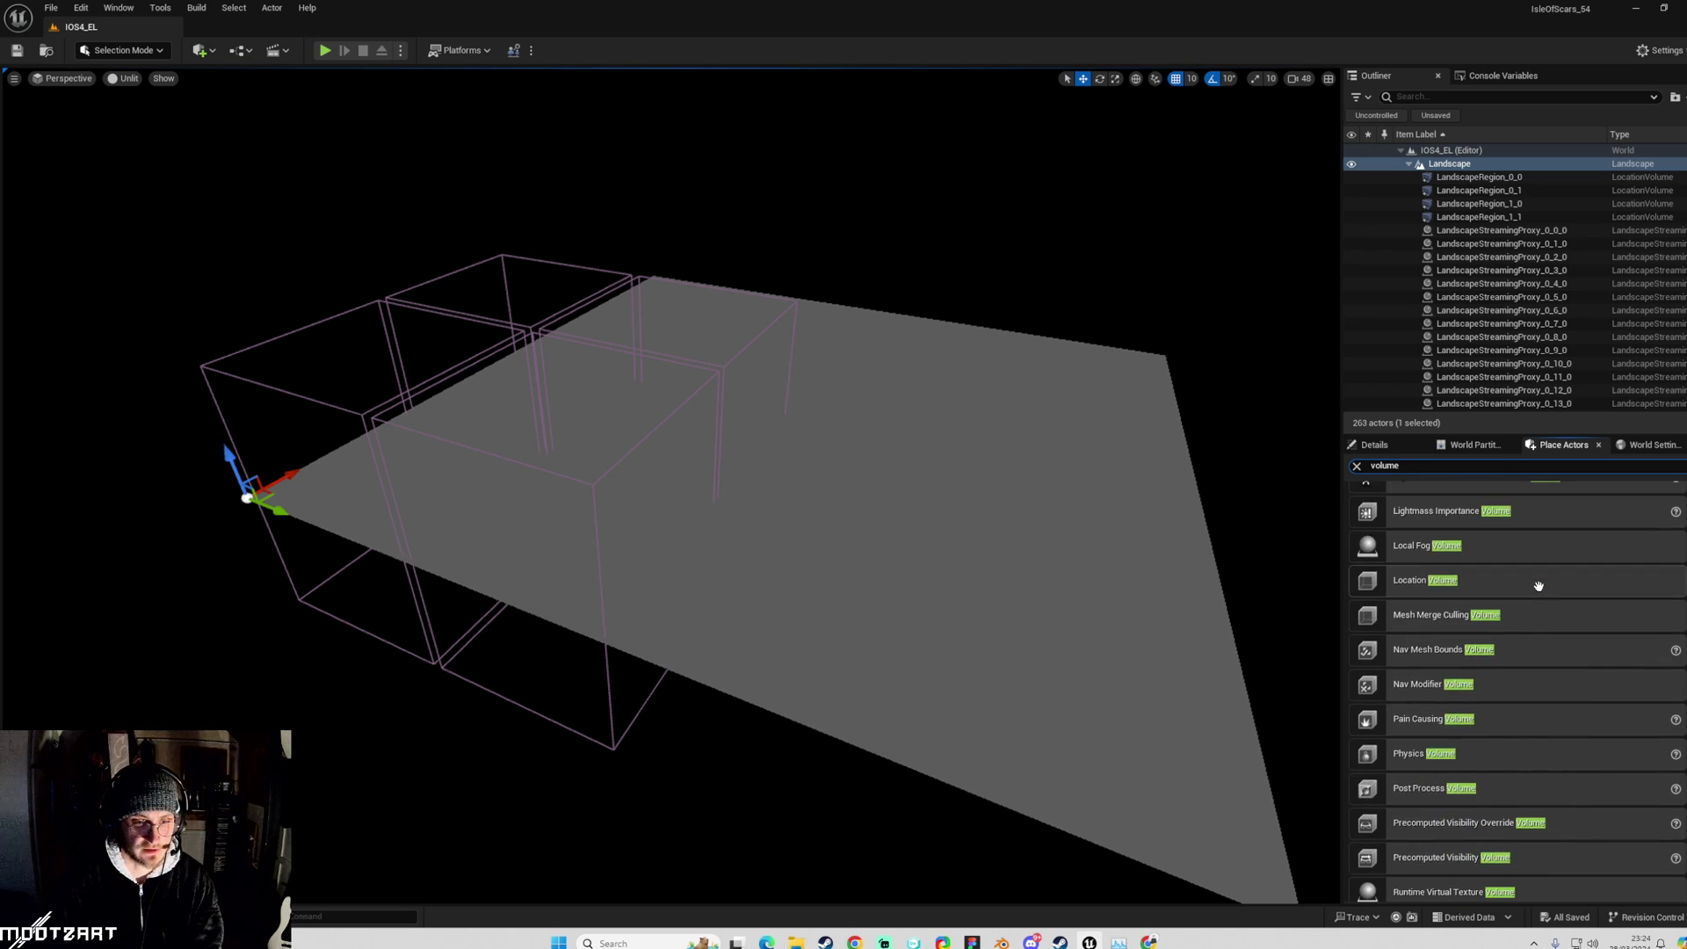
{"action": "scroll", "coordinate": [1541, 583], "scroll_direction": "up", "scroll_amount": 8}
{"action": "scroll", "coordinate": [1538, 598], "scroll_direction": "down", "scroll_amount": 3}
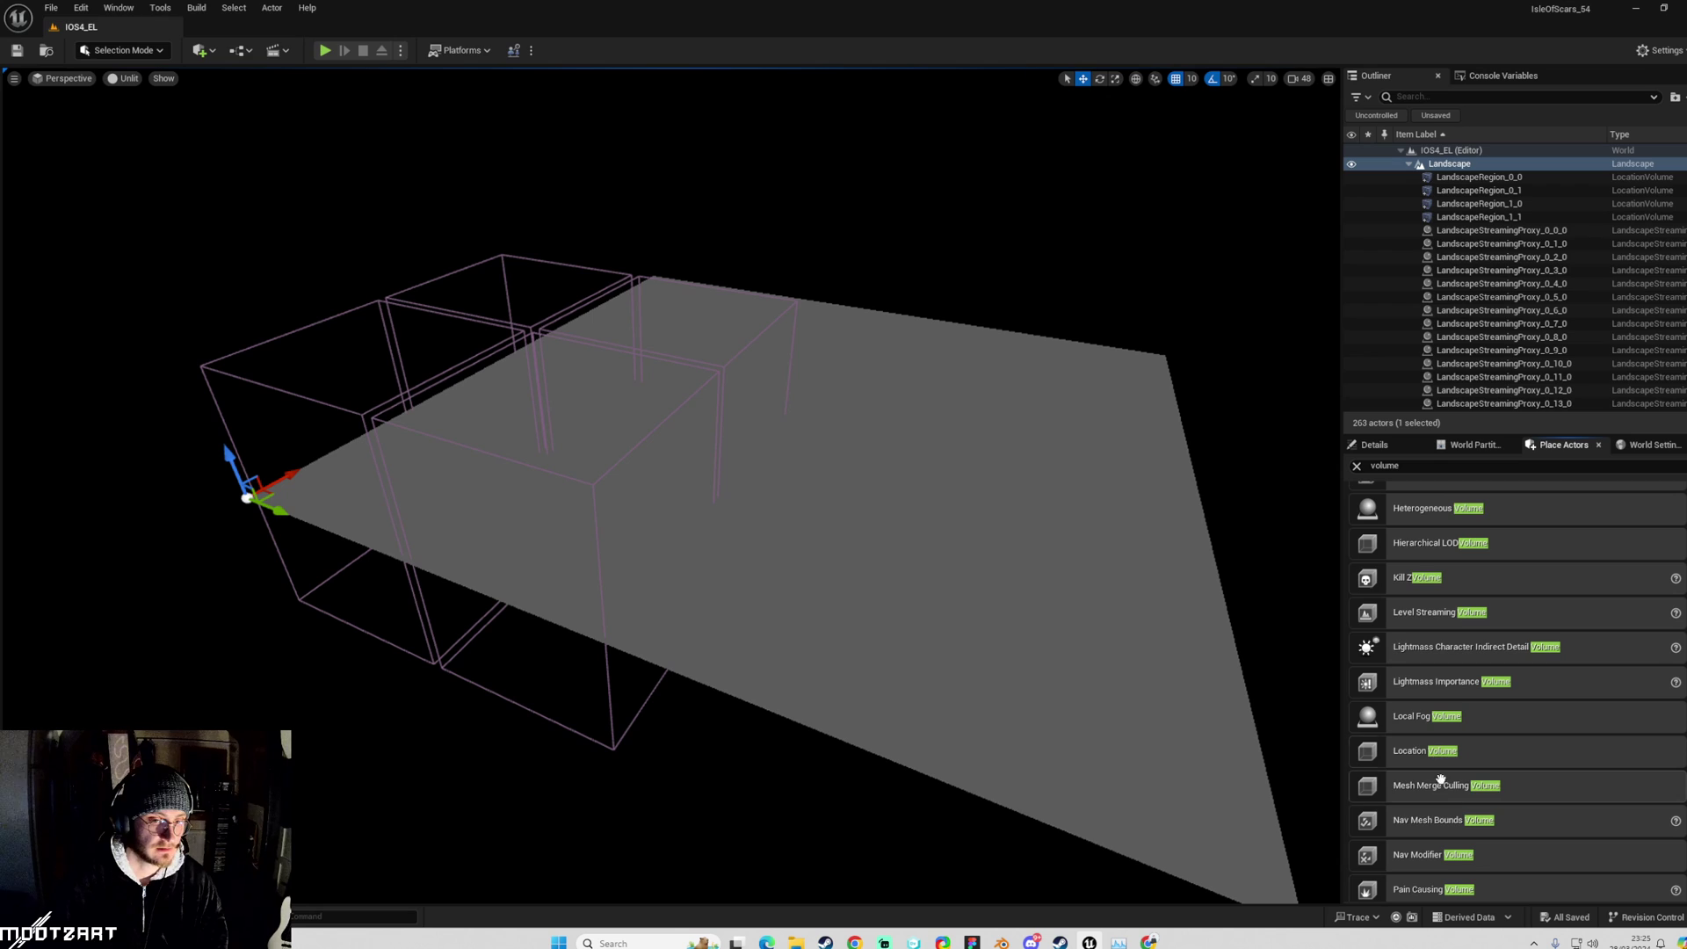
{"action": "left_click_drag", "start_coordinate": [1432, 751], "coordinate": [1082, 505]}
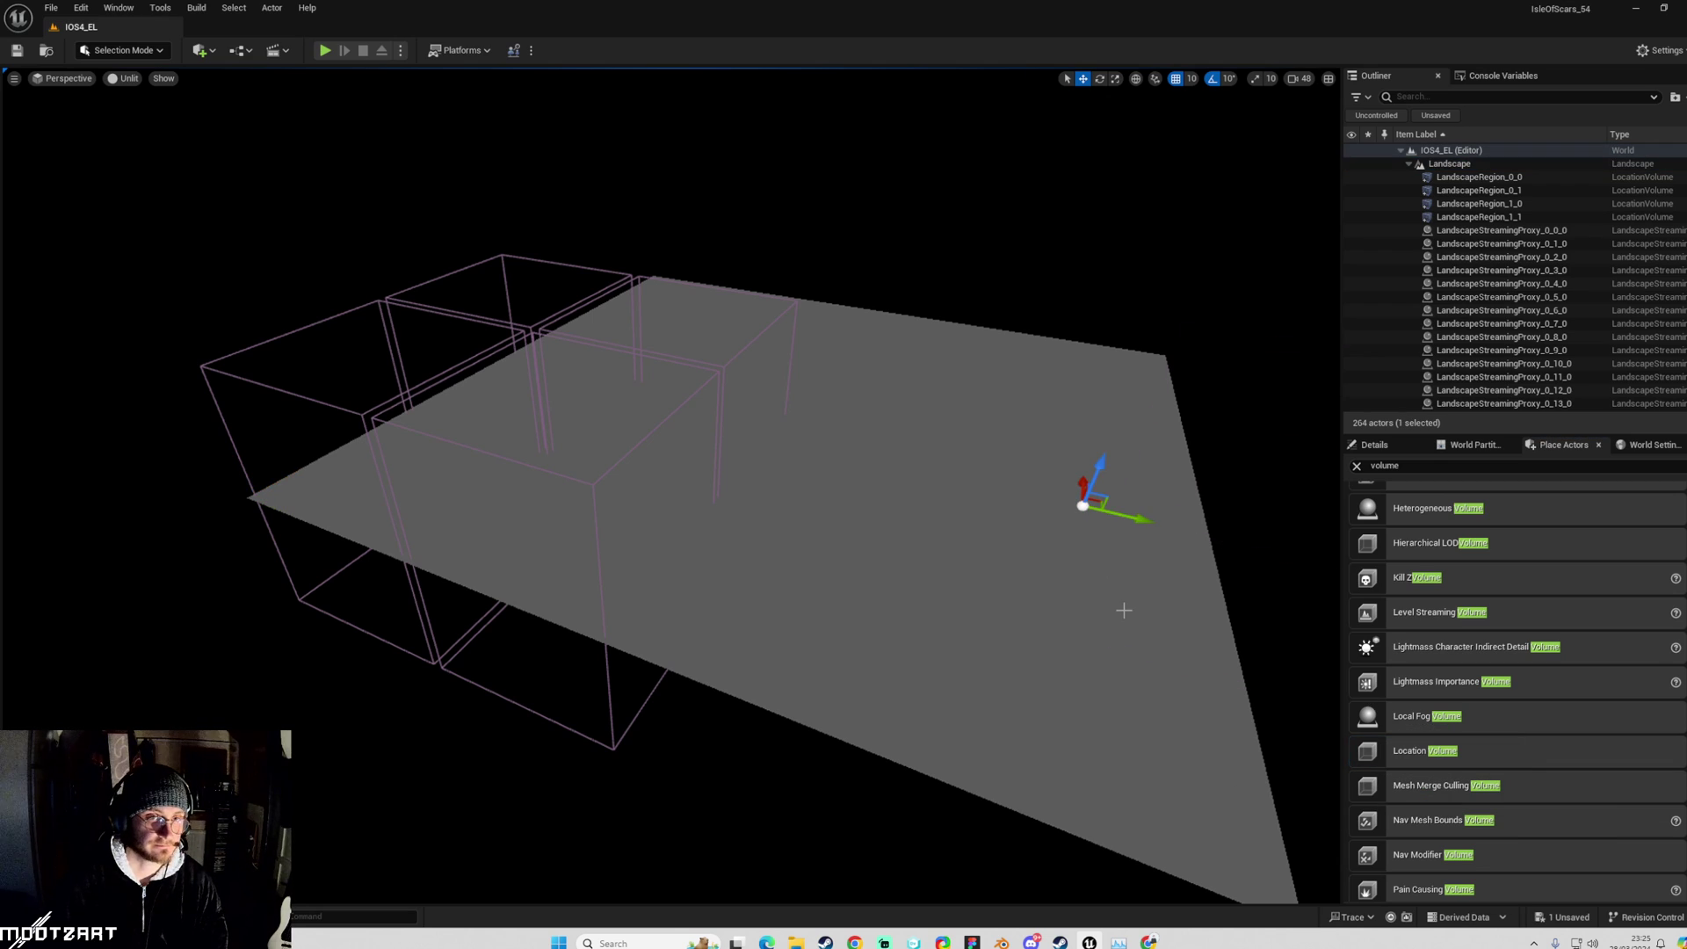
Show the new LocationVolume's details and parent it to the Landscape actor in the level hierarchy.
{"action": "left_click", "coordinate": [1409, 164]}
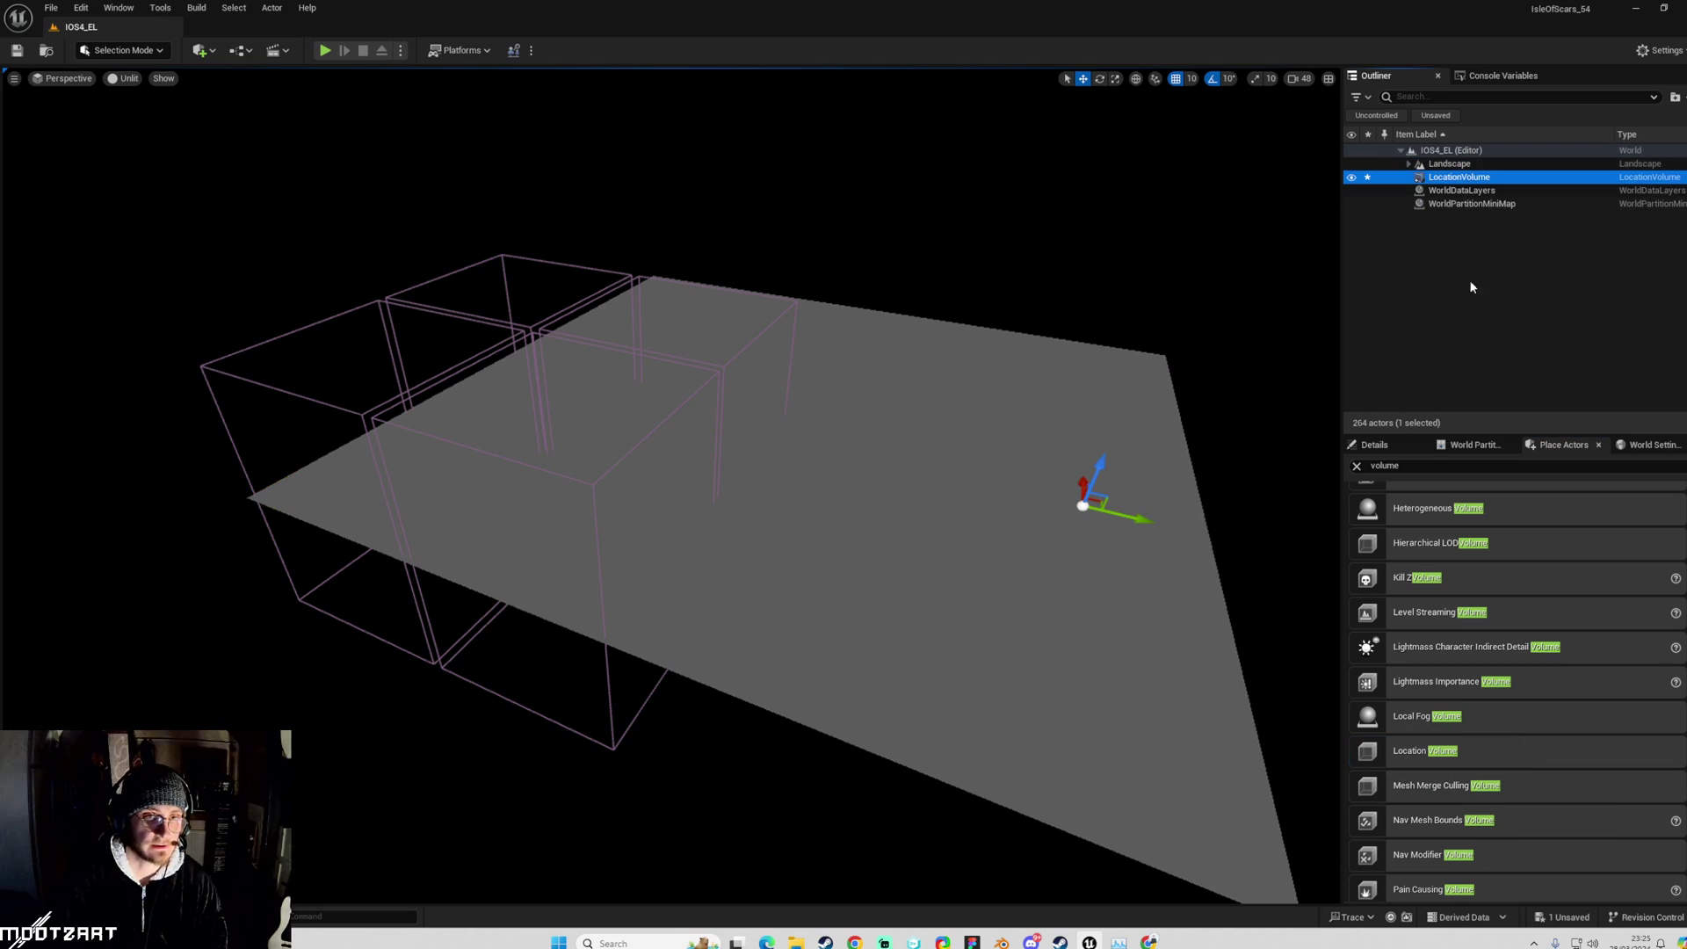
{"action": "left_click", "coordinate": [1409, 163]}
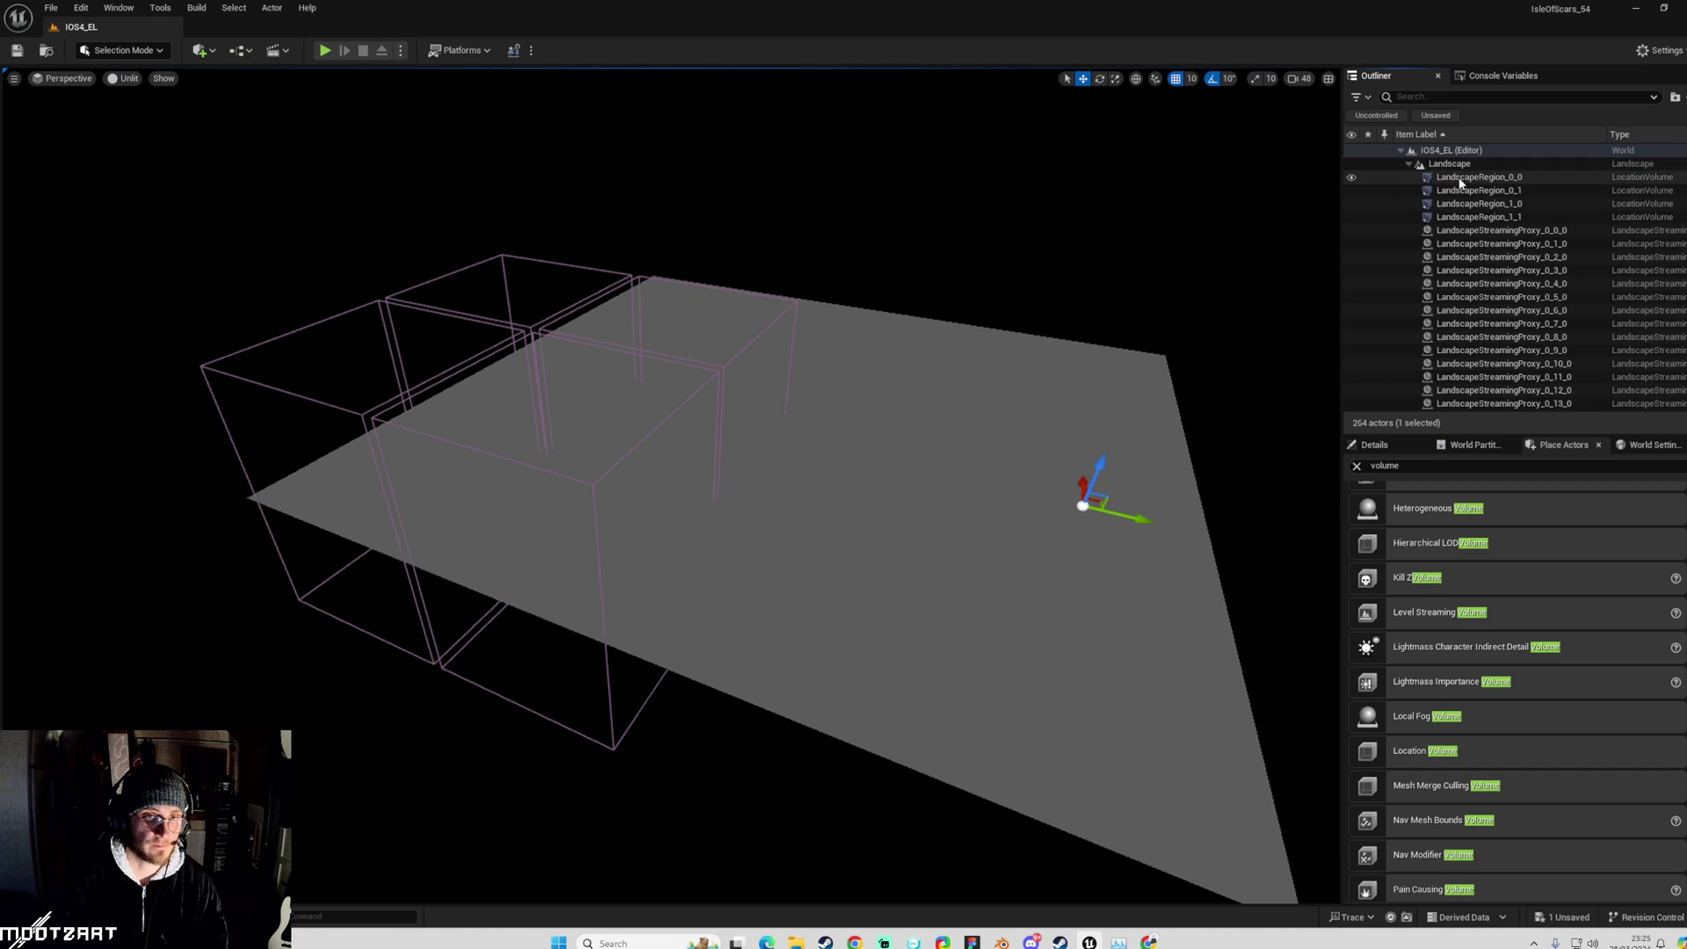
{"action": "left_click", "coordinate": [1409, 163]}
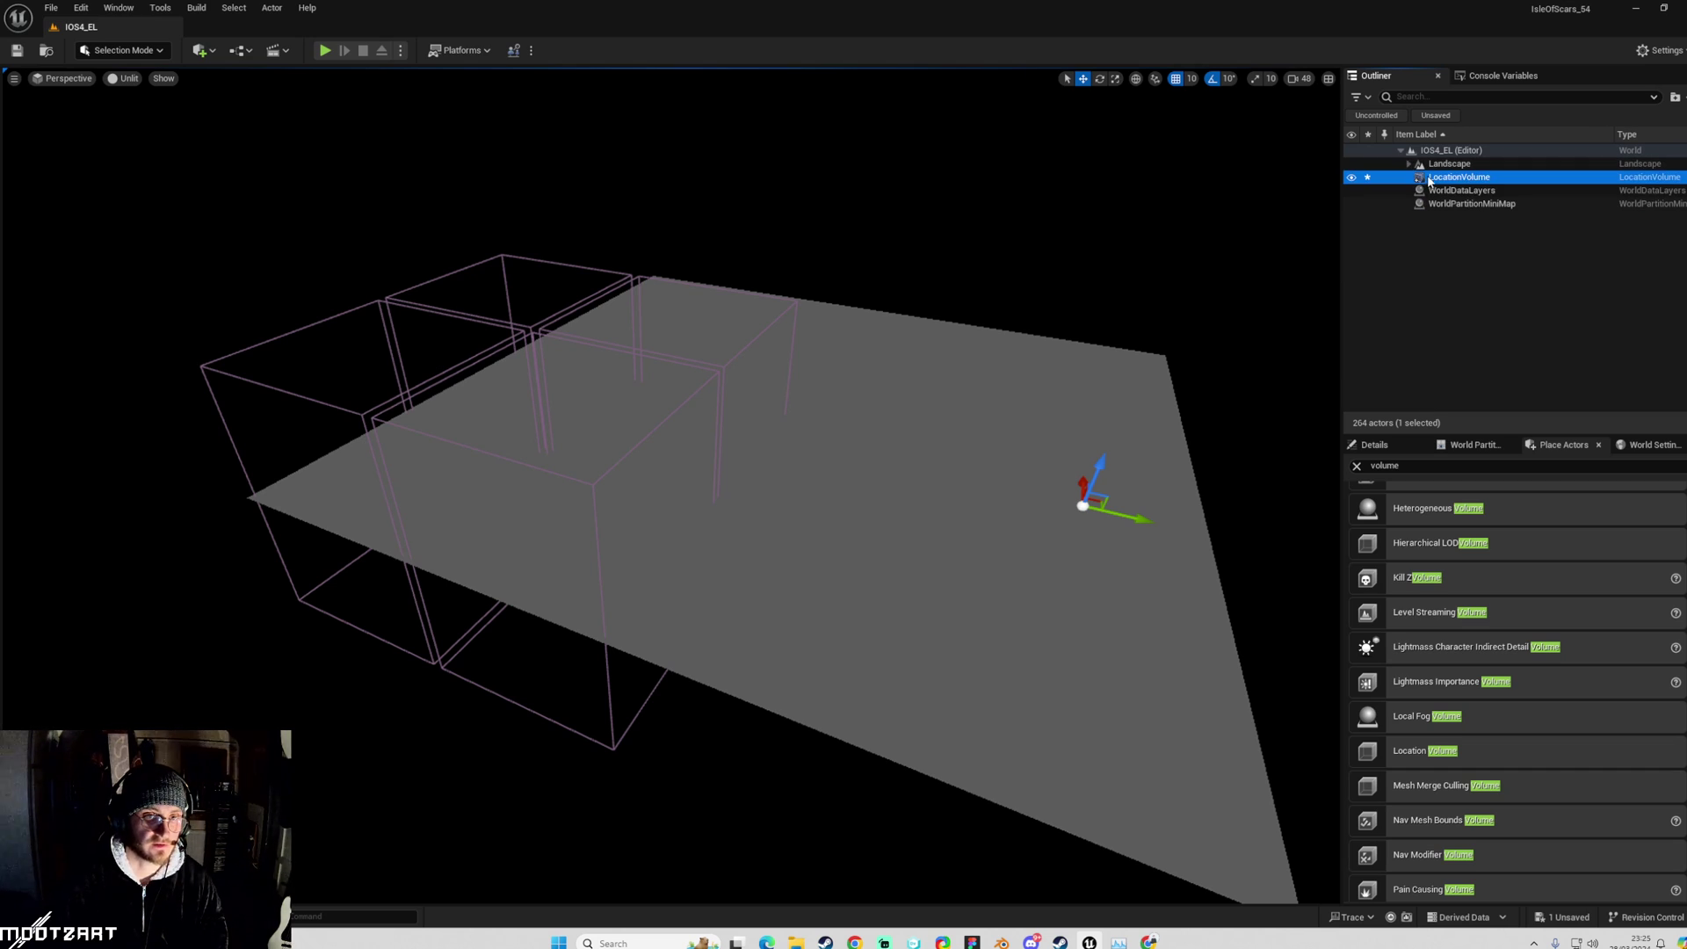
{"action": "left_click", "coordinate": [1371, 445]}
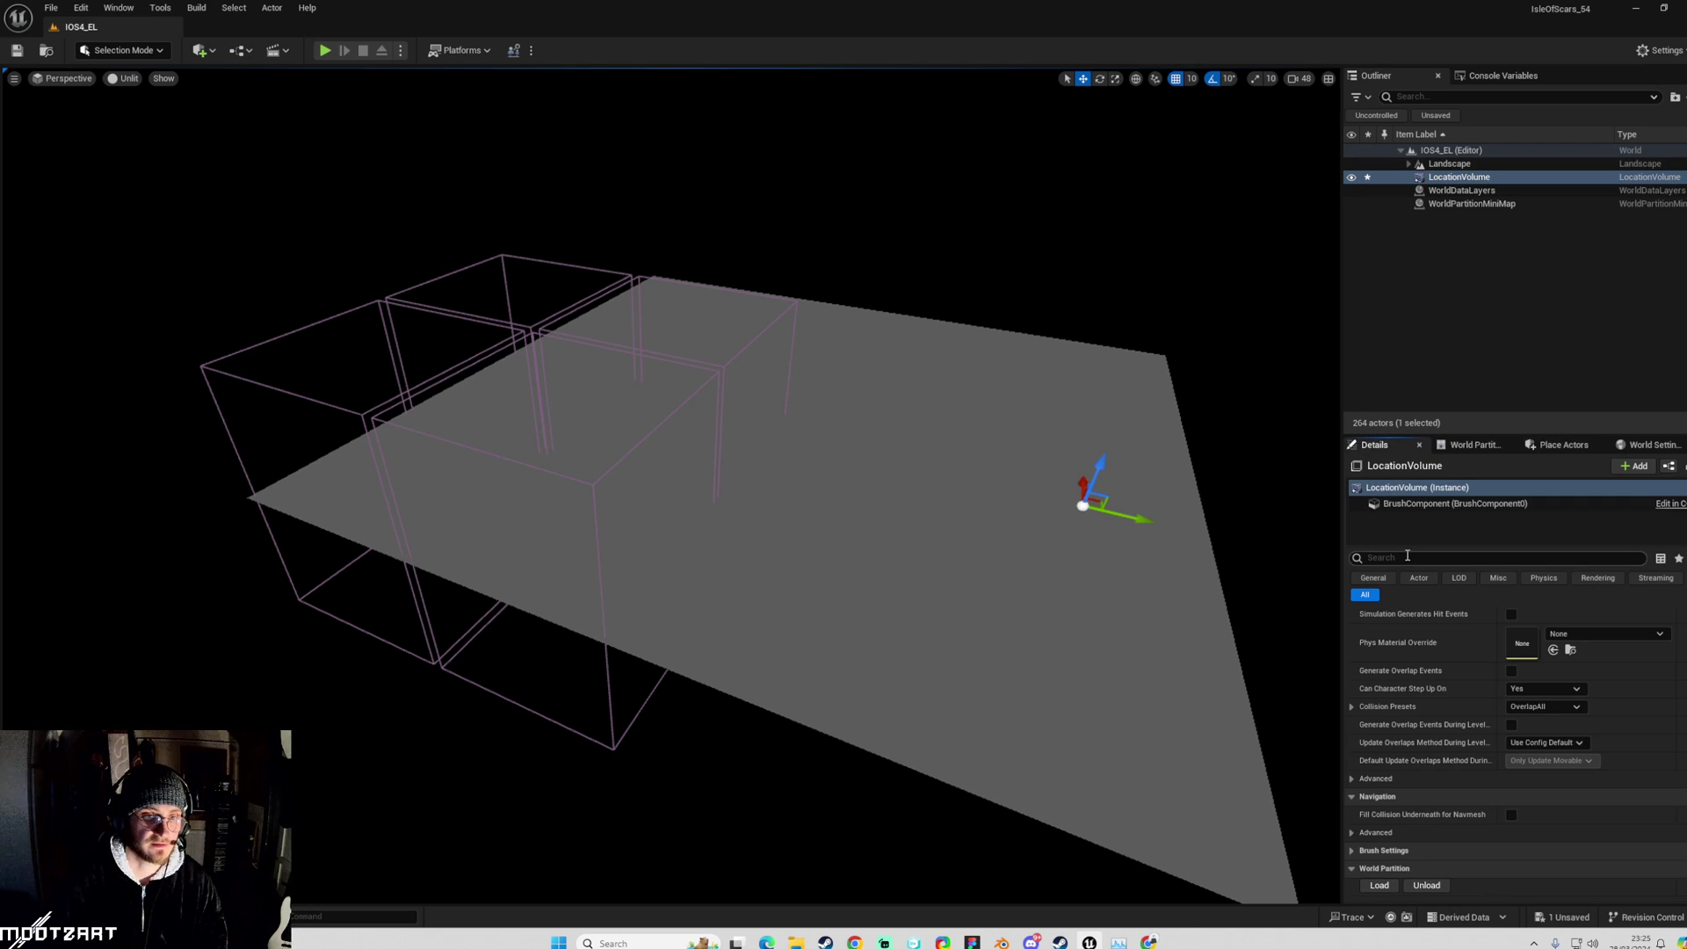
{"action": "left_click", "coordinate": [1409, 164]}
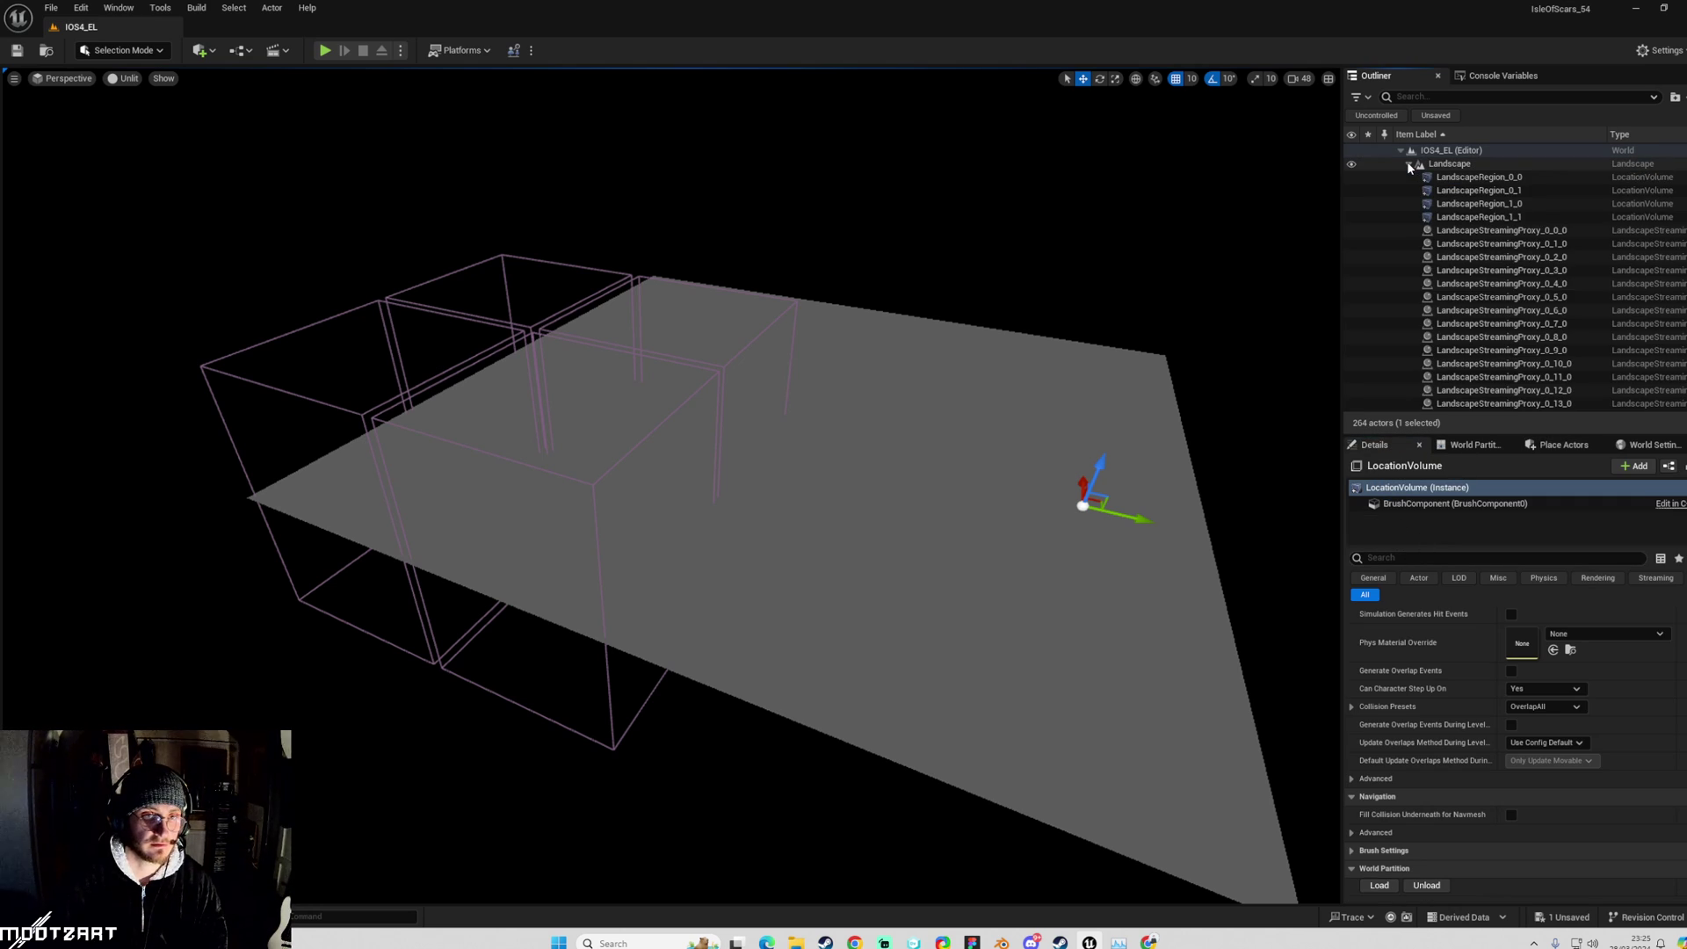
{"action": "left_click", "coordinate": [1409, 163]}
{"action": "left_click_drag", "start_coordinate": [1452, 175], "coordinate": [1456, 162]}
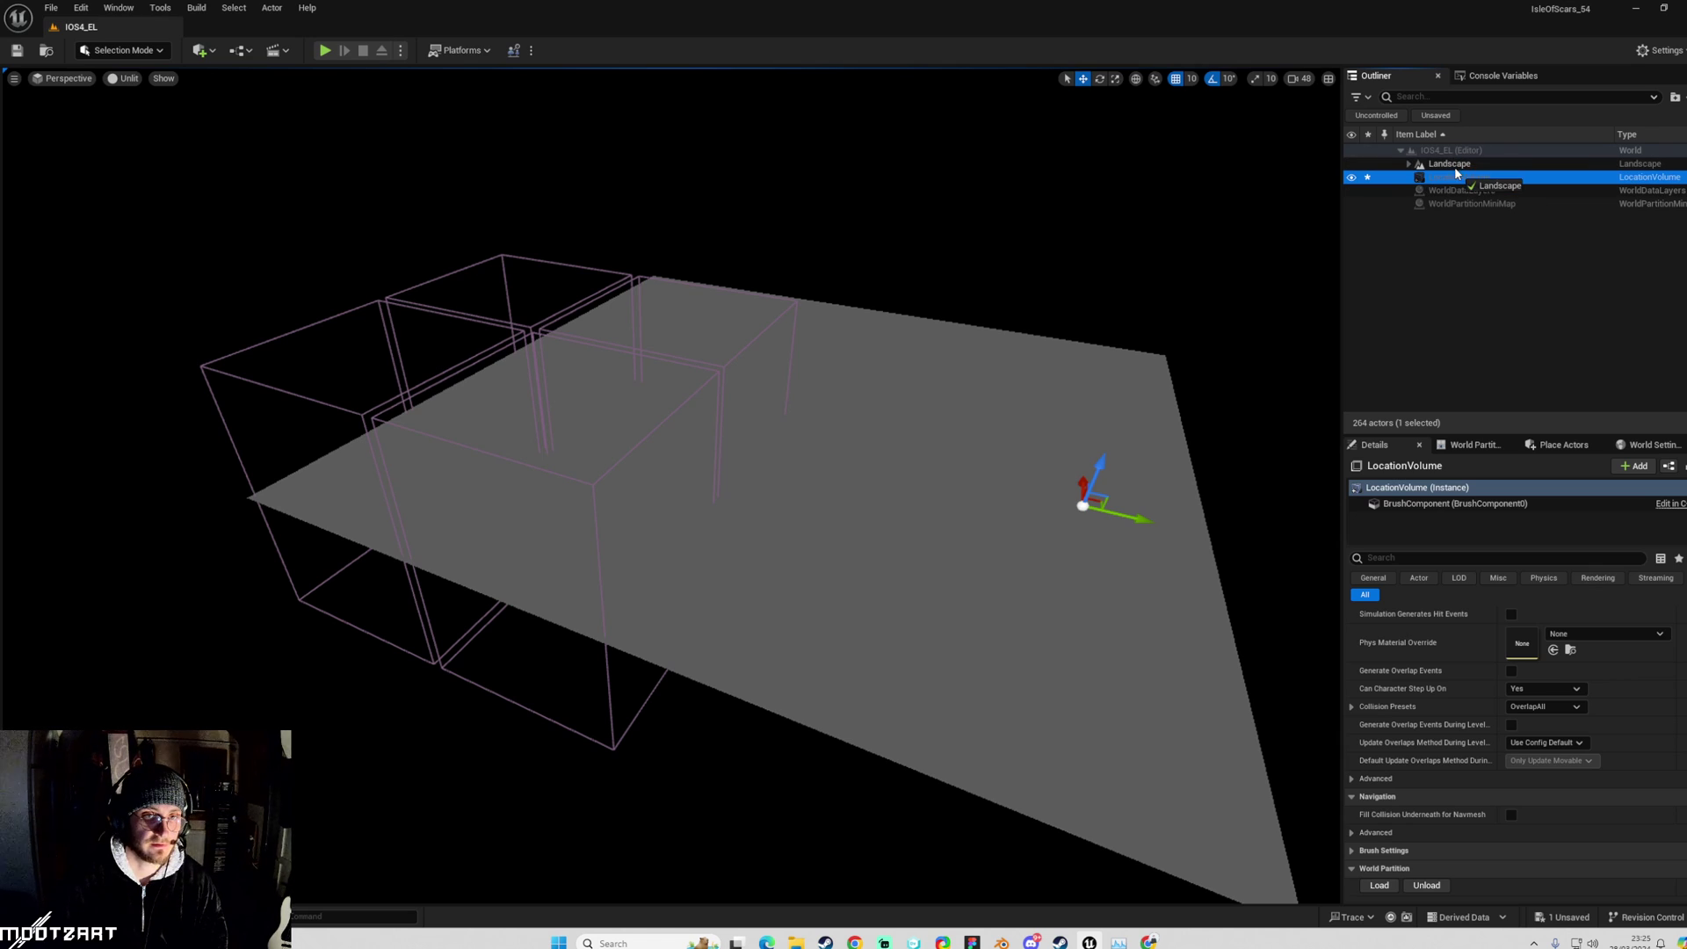
{"action": "left_click", "coordinate": [1410, 164]}
{"action": "left_click", "coordinate": [1410, 166]}
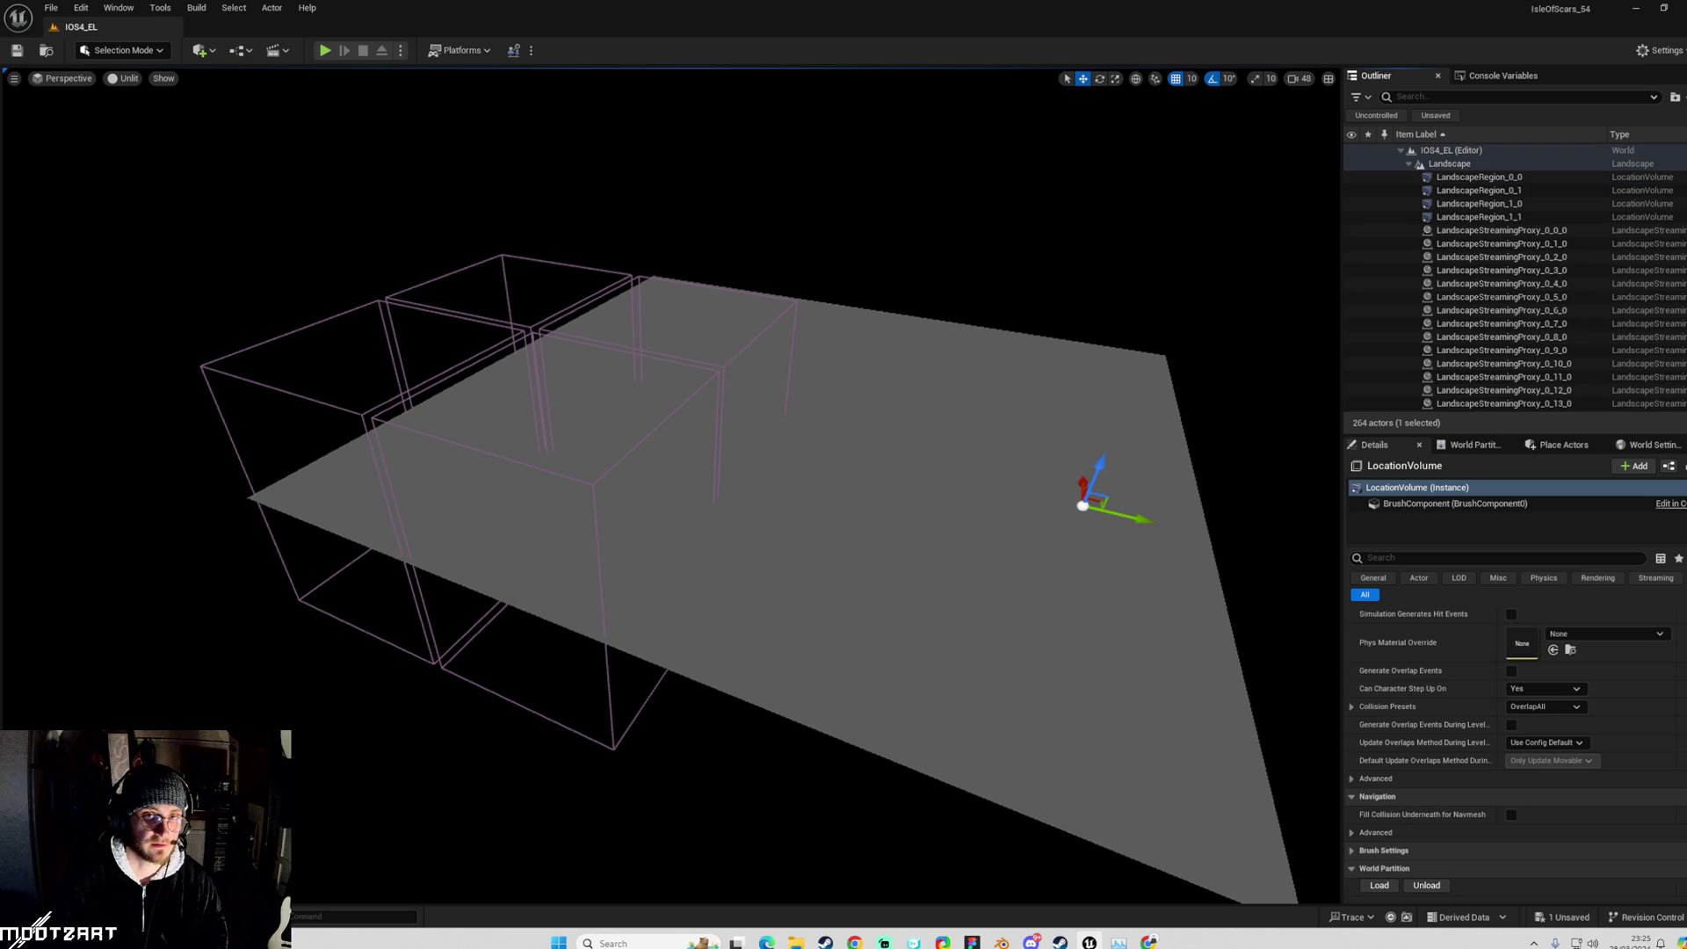
Rename the LocationVolume under the Landscape as Region_test.
{"action": "scroll", "coordinate": [1676, 390], "scroll_direction": "down", "scroll_amount": 3}
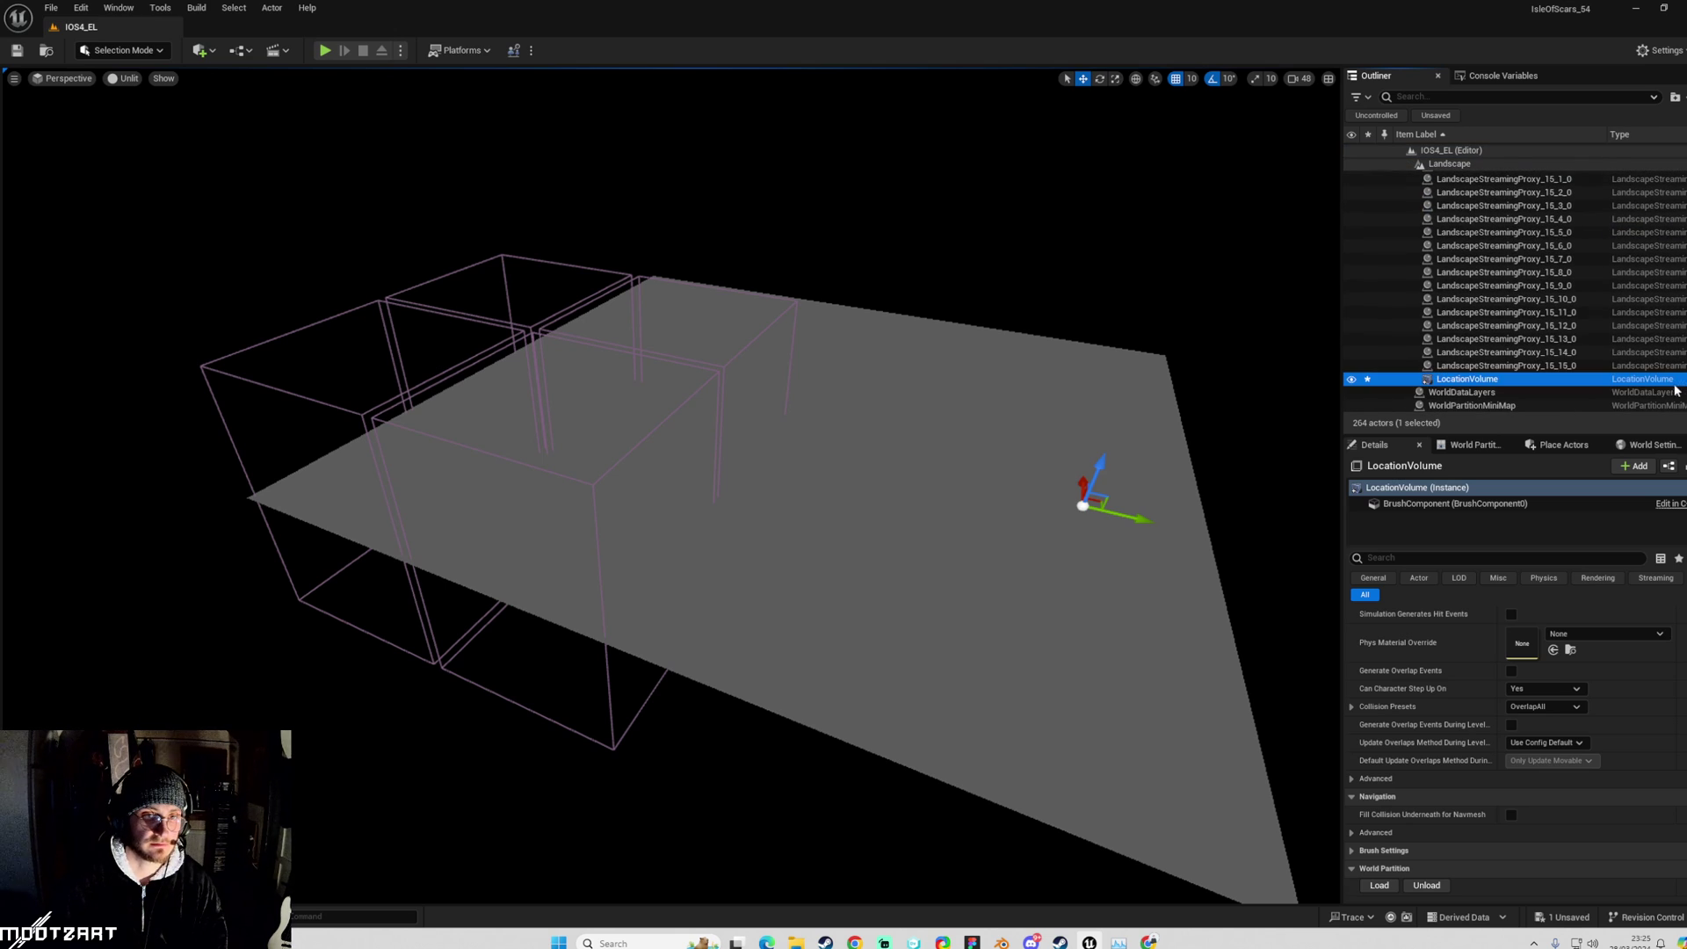
{"action": "left_click", "coordinate": [1470, 384]}
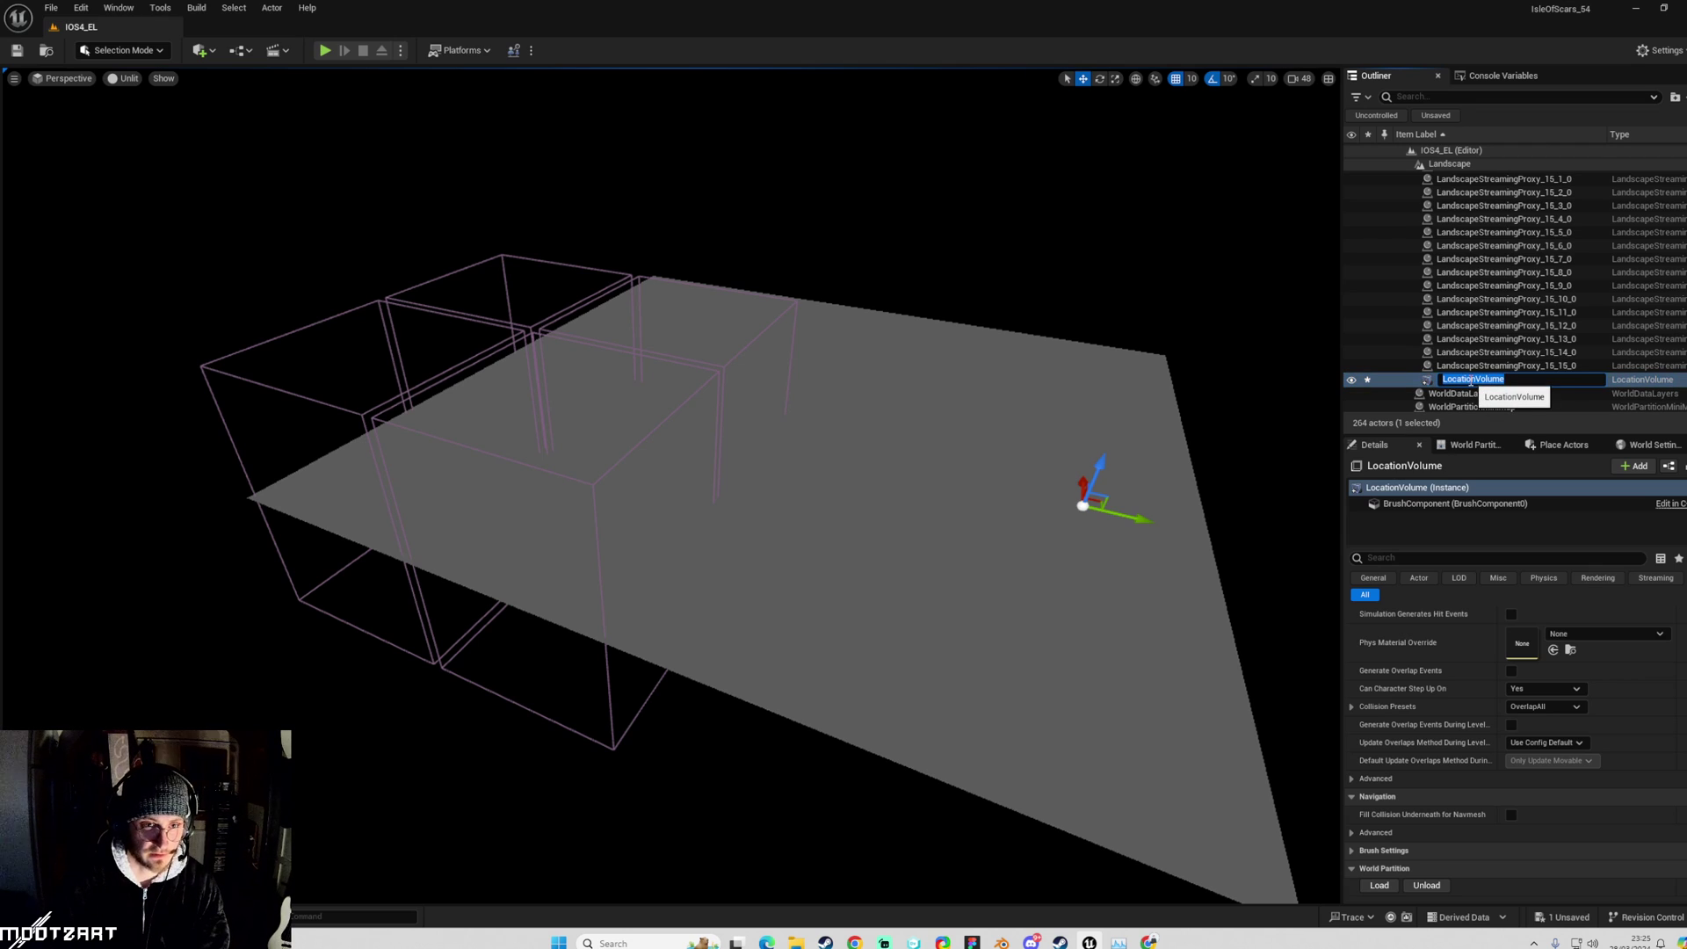
{"action": "type", "text": "Region"}
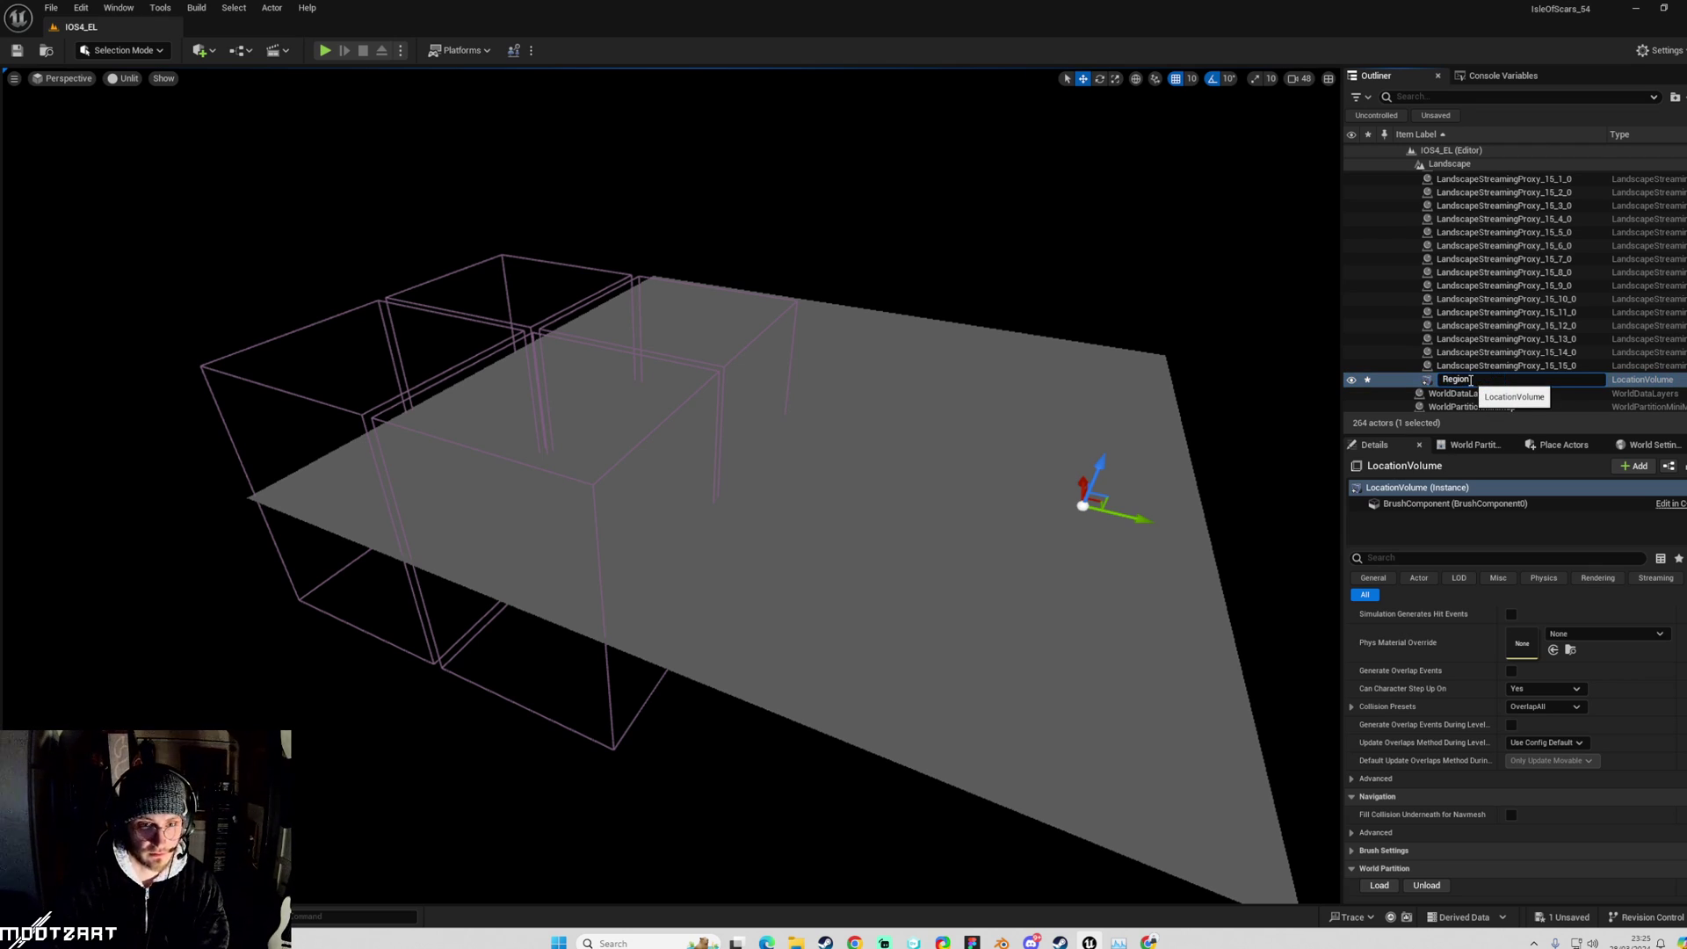
{"action": "type", "text": "_test"}
{"action": "key", "text": "Return"}
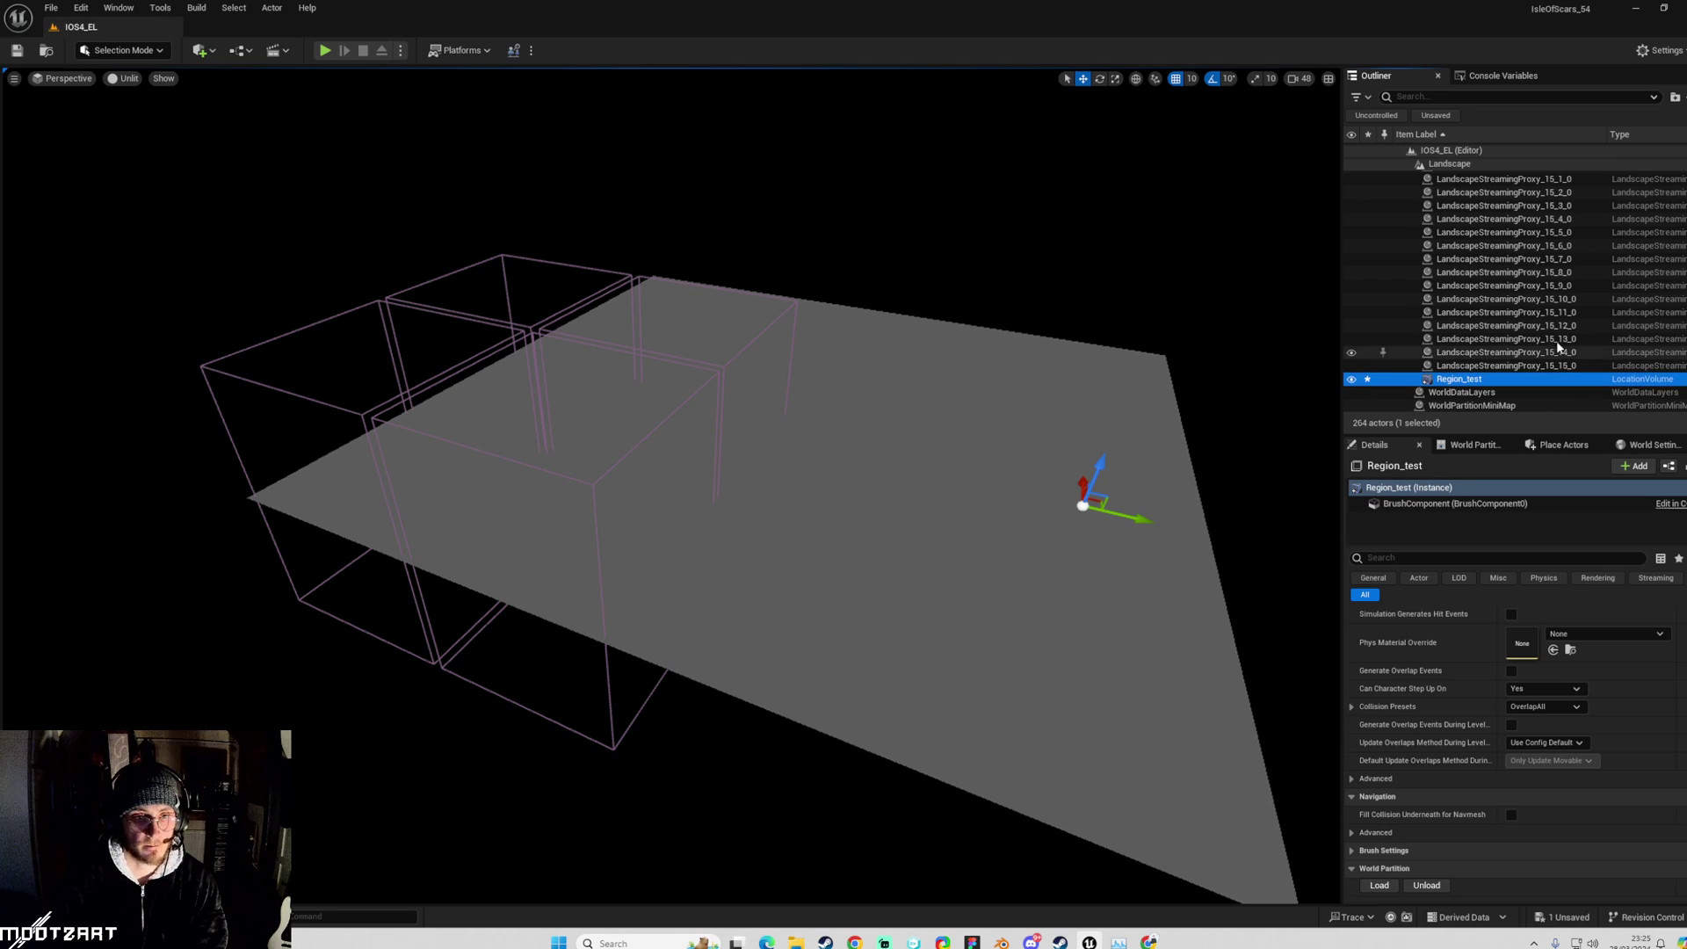
Rename the Region_test volume under the Landscape as LandscapeRegion_test.
{"action": "mouse_move", "coordinate": [1686, 387]}
{"action": "left_mouse_down"}
{"action": "mouse_move", "coordinate": [1686, 158]}
{"action": "mouse_move", "coordinate": [1686, 404]}
{"action": "left_mouse_up"}
{"action": "left_click", "coordinate": [1503, 381]}
{"action": "left_click", "coordinate": [1454, 380]}
{"action": "type", "text": "Landscape"}
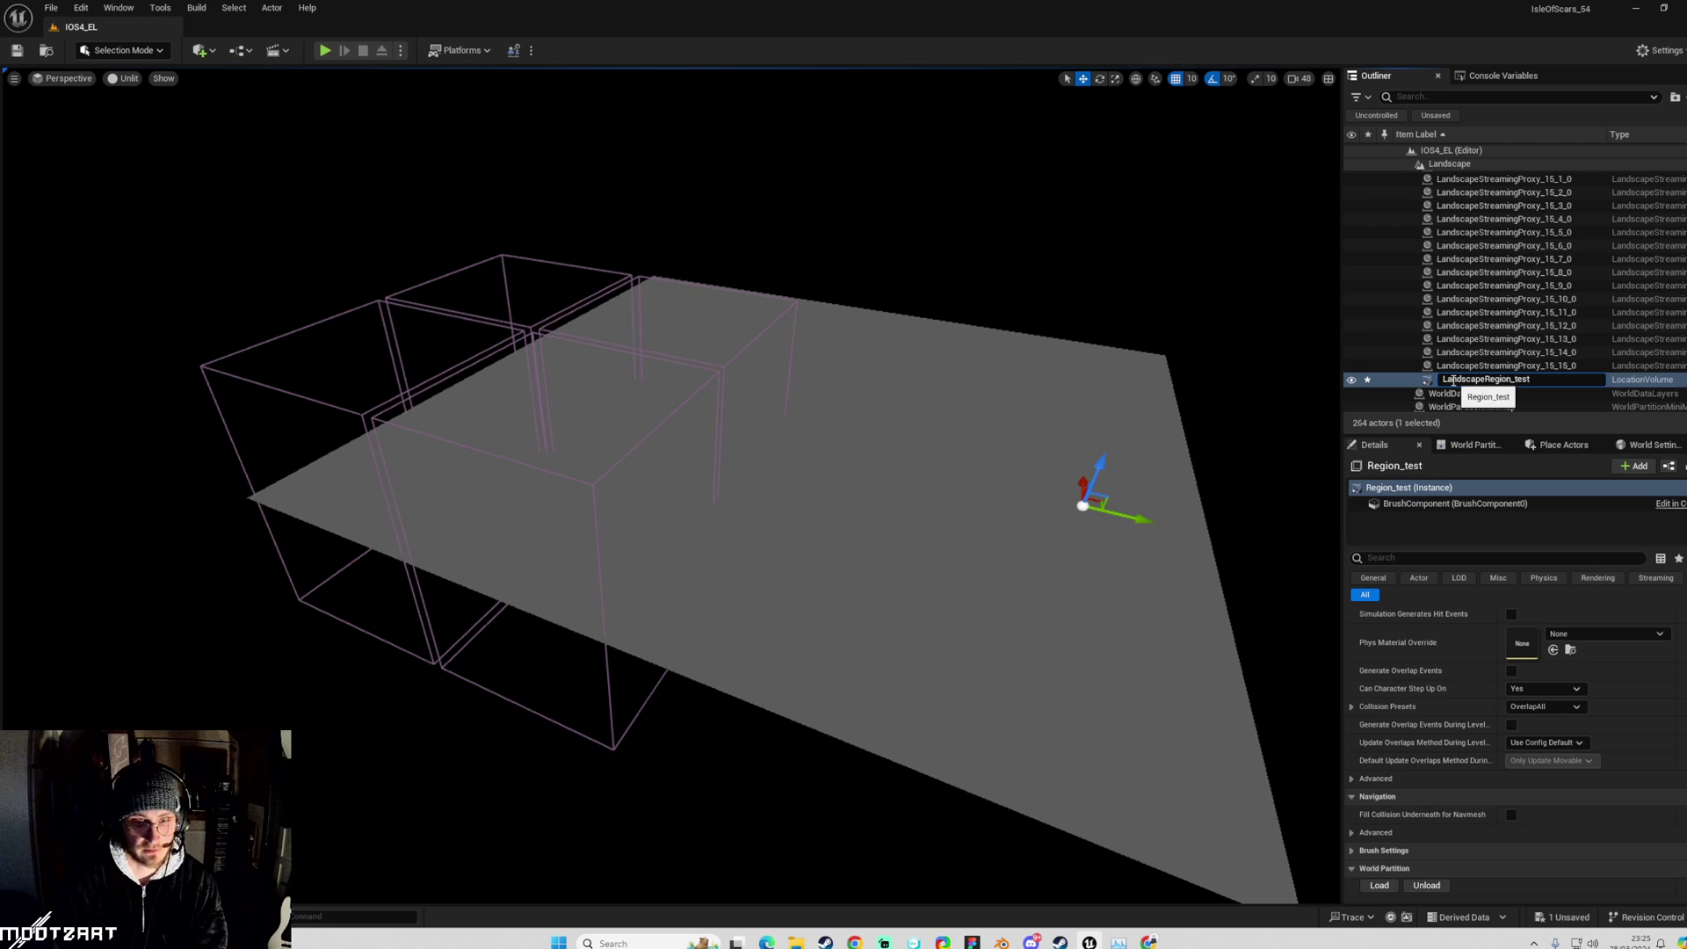
{"action": "key", "text": "Return"}
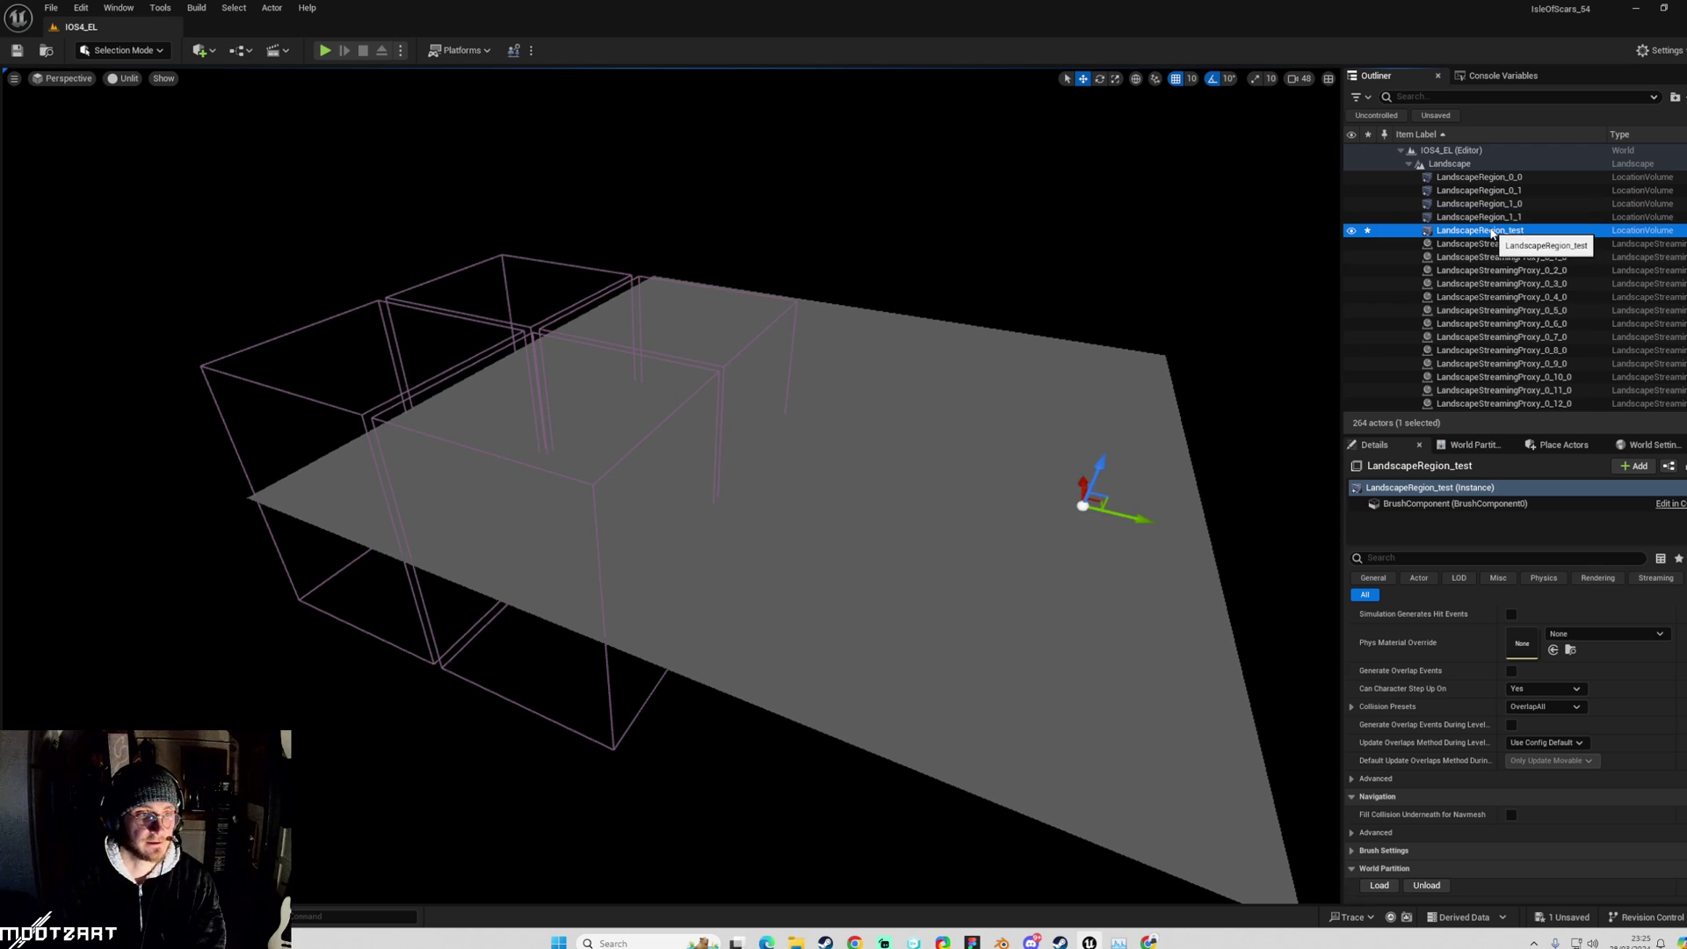
Show all properties of LandscapeRegion_test and set its location to 0, 0, 0.
{"action": "left_click", "coordinate": [1387, 579]}
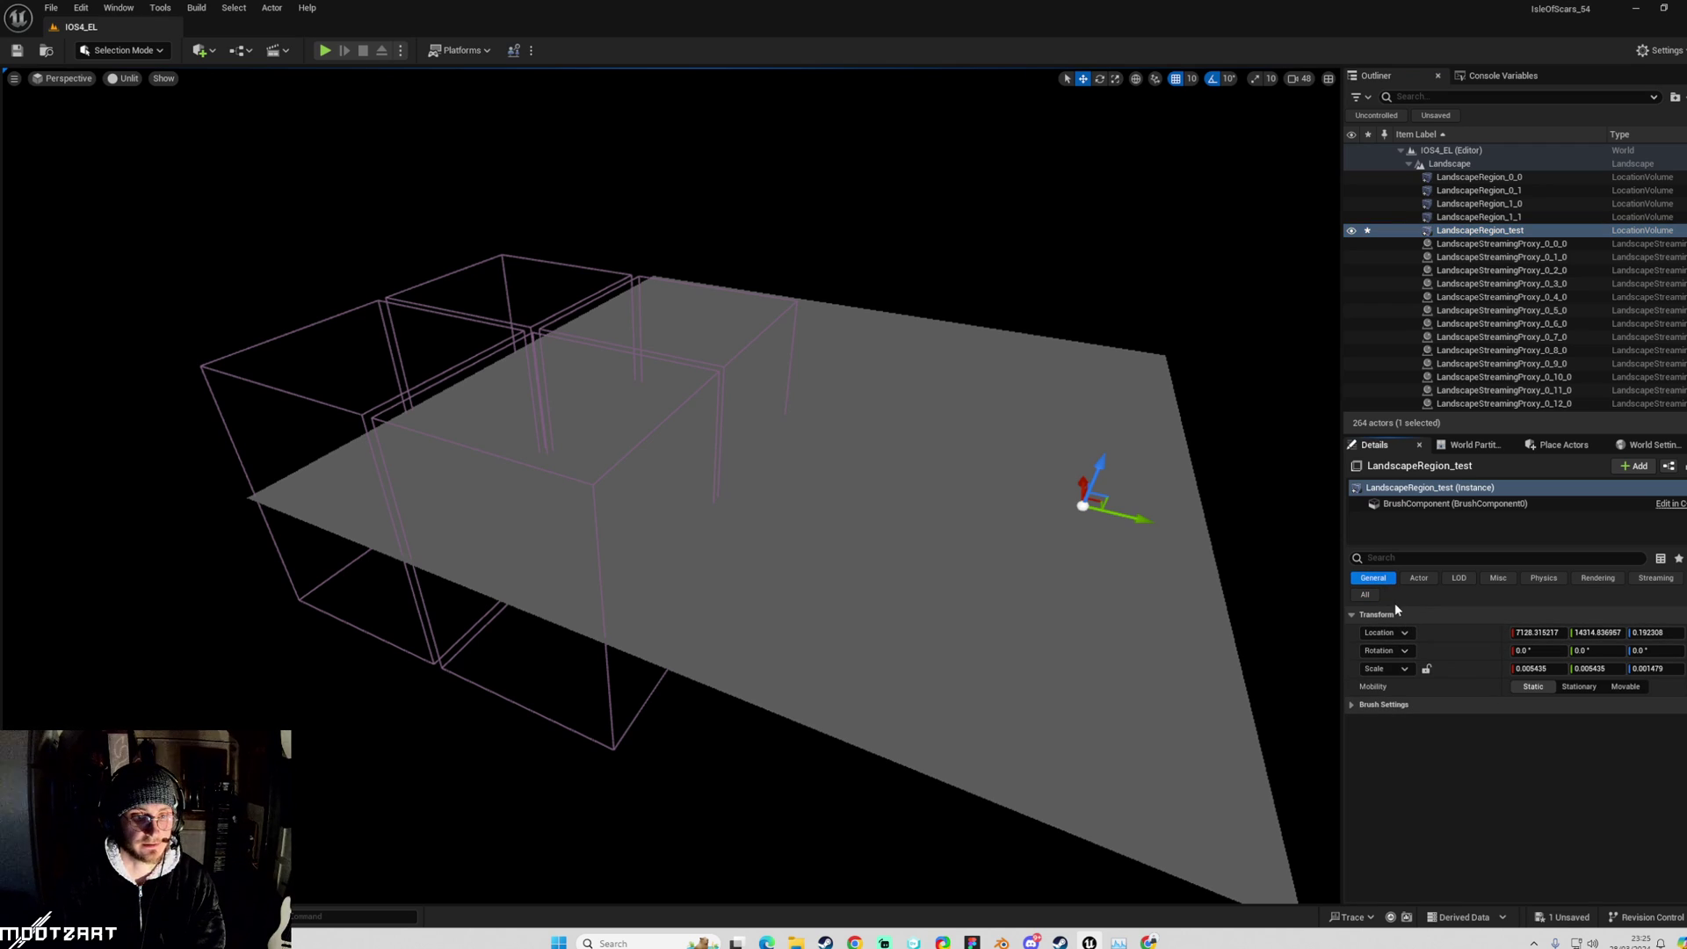
{"action": "left_click", "coordinate": [1368, 594]}
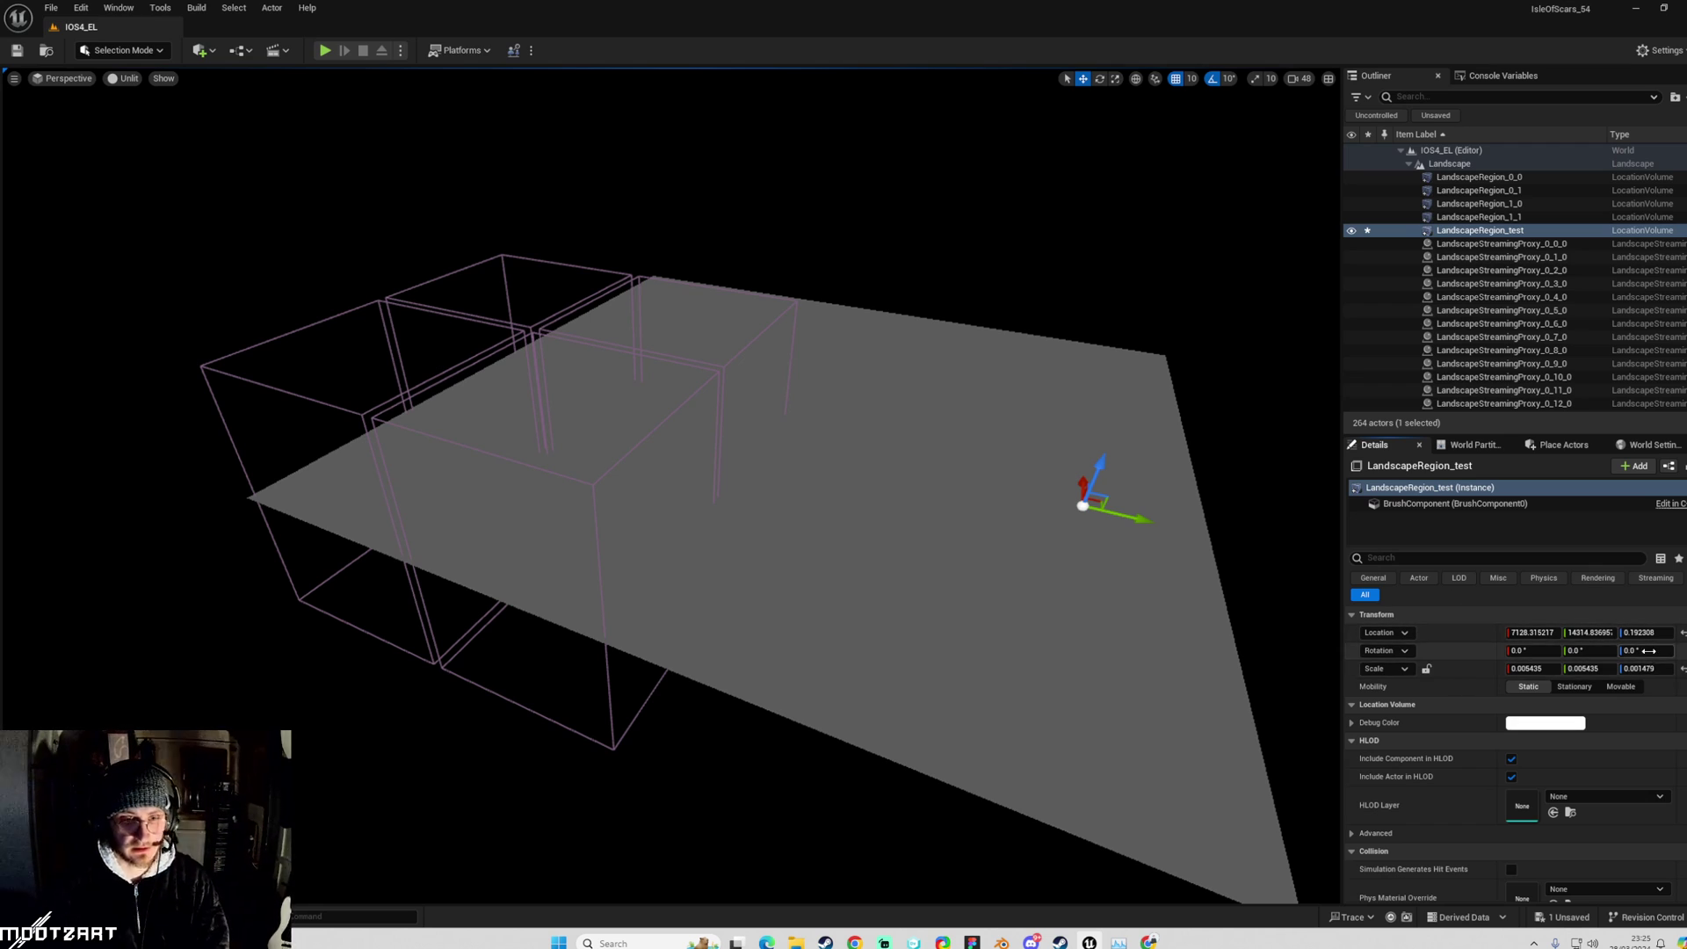
{"action": "left_click", "coordinate": [1481, 218]}
{"action": "left_click", "coordinate": [1481, 230]}
{"action": "left_click", "coordinate": [1644, 632]}
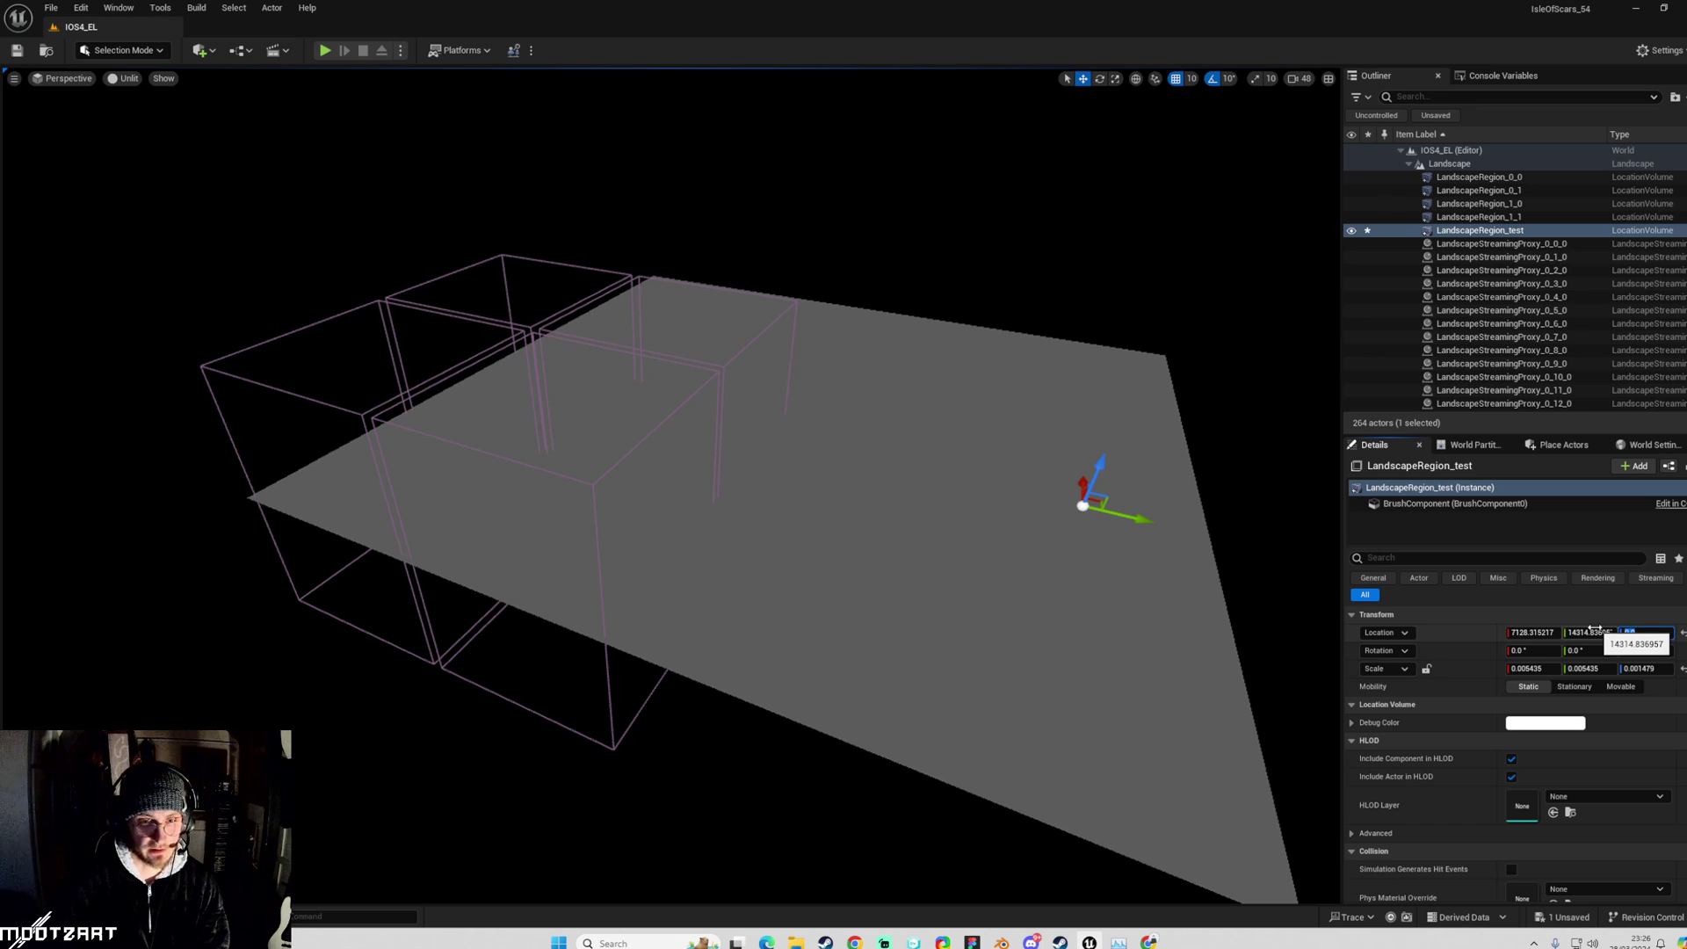
{"action": "left_click", "coordinate": [1537, 632]}
{"action": "type", "text": "0"}
{"action": "key", "text": "Tab"}
{"action": "type", "text": "0"}
{"action": "key", "text": "Tab"}
{"action": "type", "text": "0"}
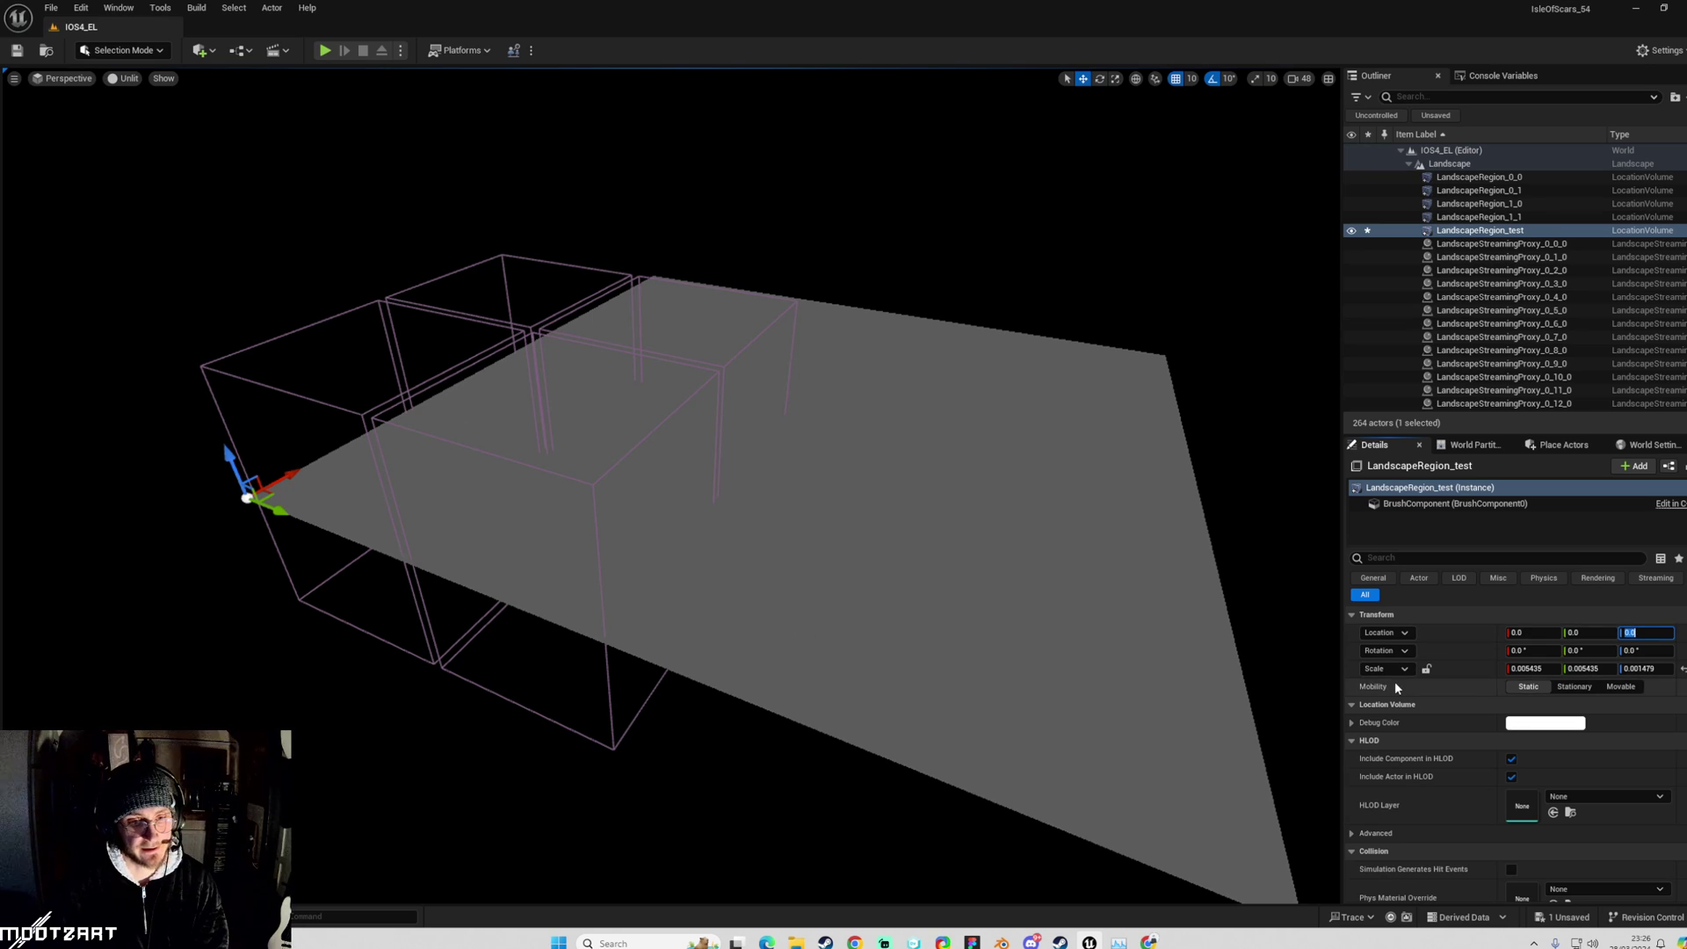
Set the scale of LandscapeRegion_test to 1 on all three axes and frame the volume in the viewport.
{"action": "left_click", "coordinate": [1549, 669]}
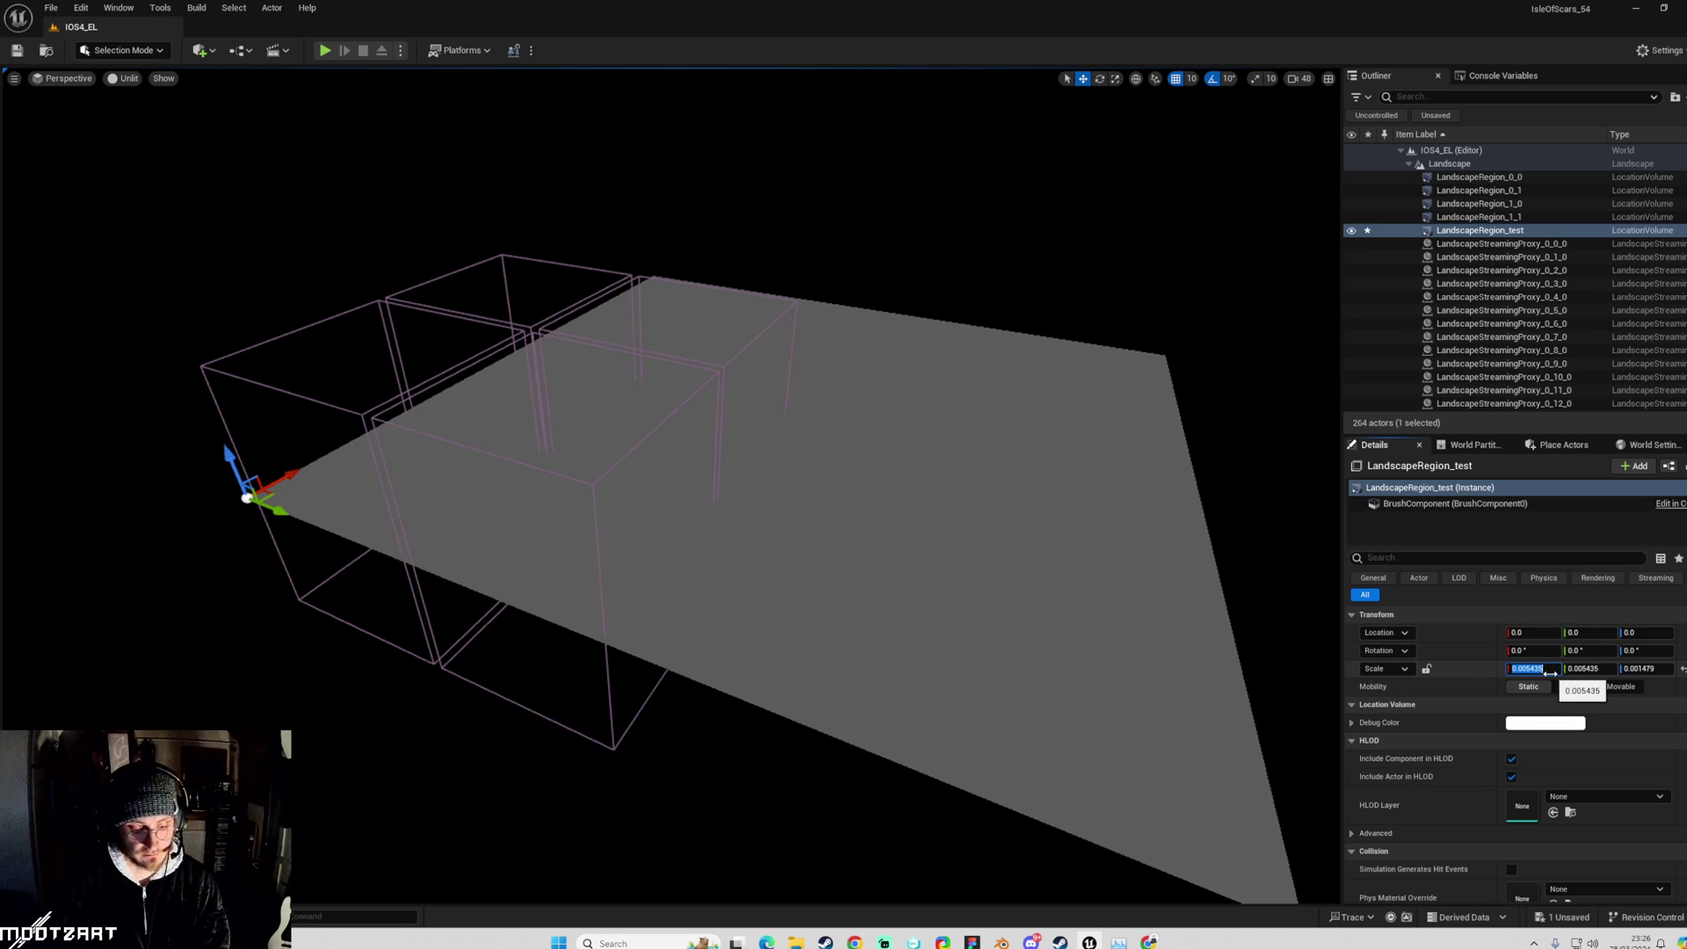
{"action": "type", "text": "1"}
{"action": "key", "text": "Tab"}
{"action": "type", "text": "1"}
{"action": "key", "text": "Tab"}
{"action": "type", "text": "1"}
{"action": "right_click_drag", "start_coordinate": [644, 539], "coordinate": [606, 539]}
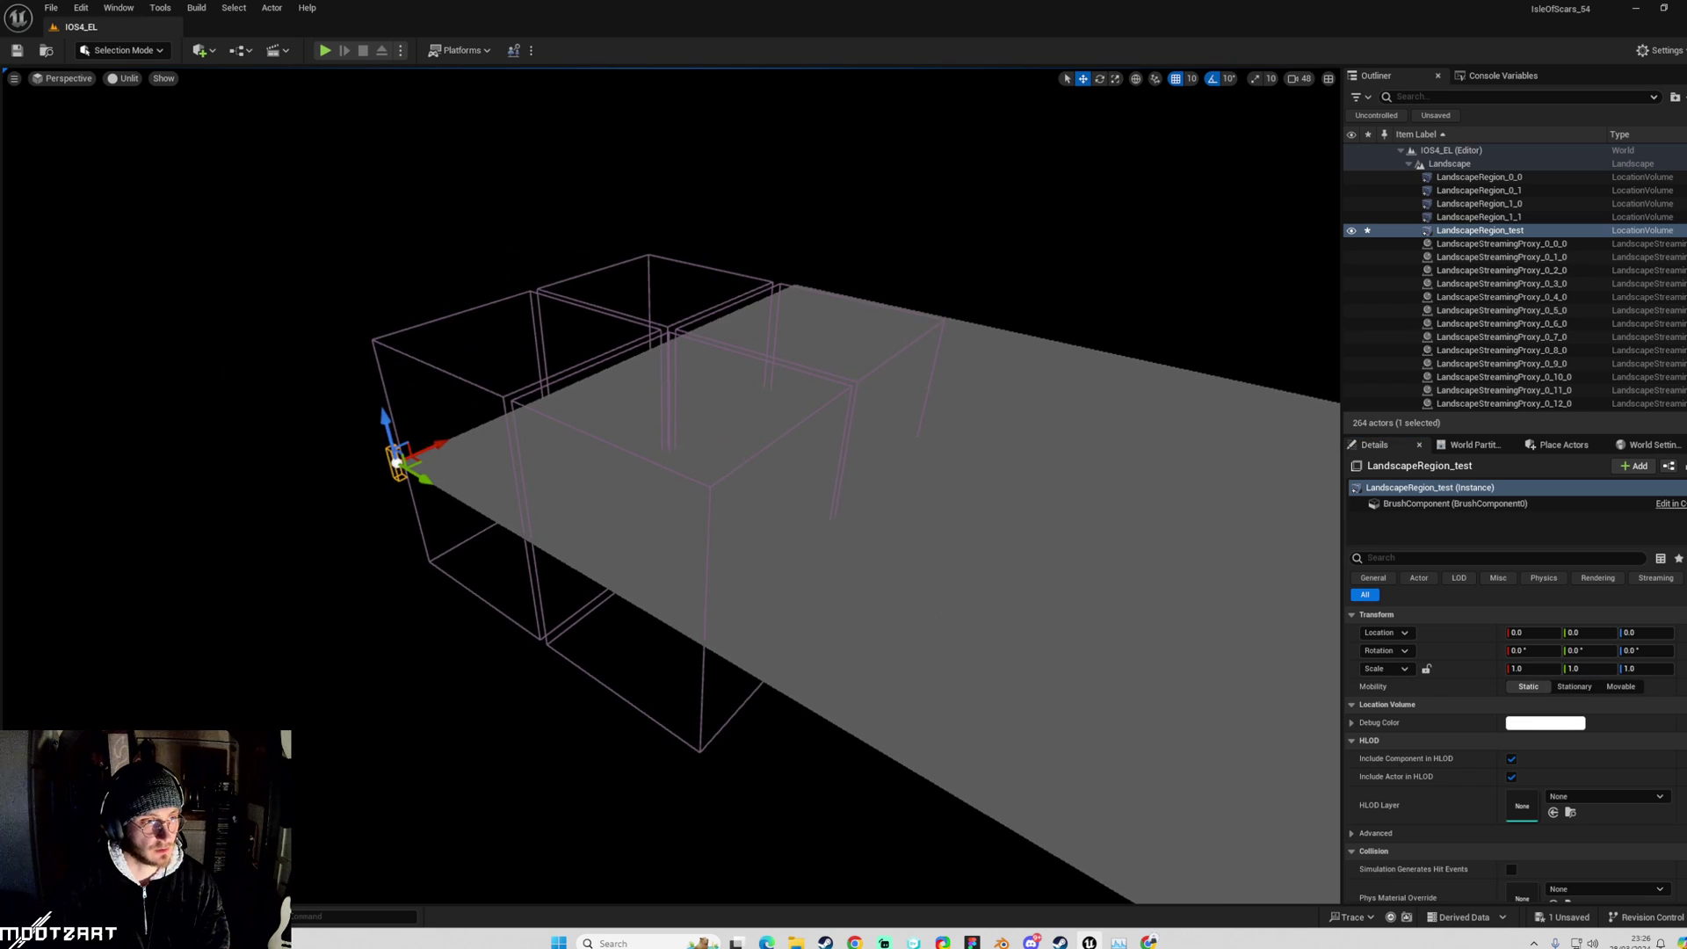
{"action": "key", "text": "f"}
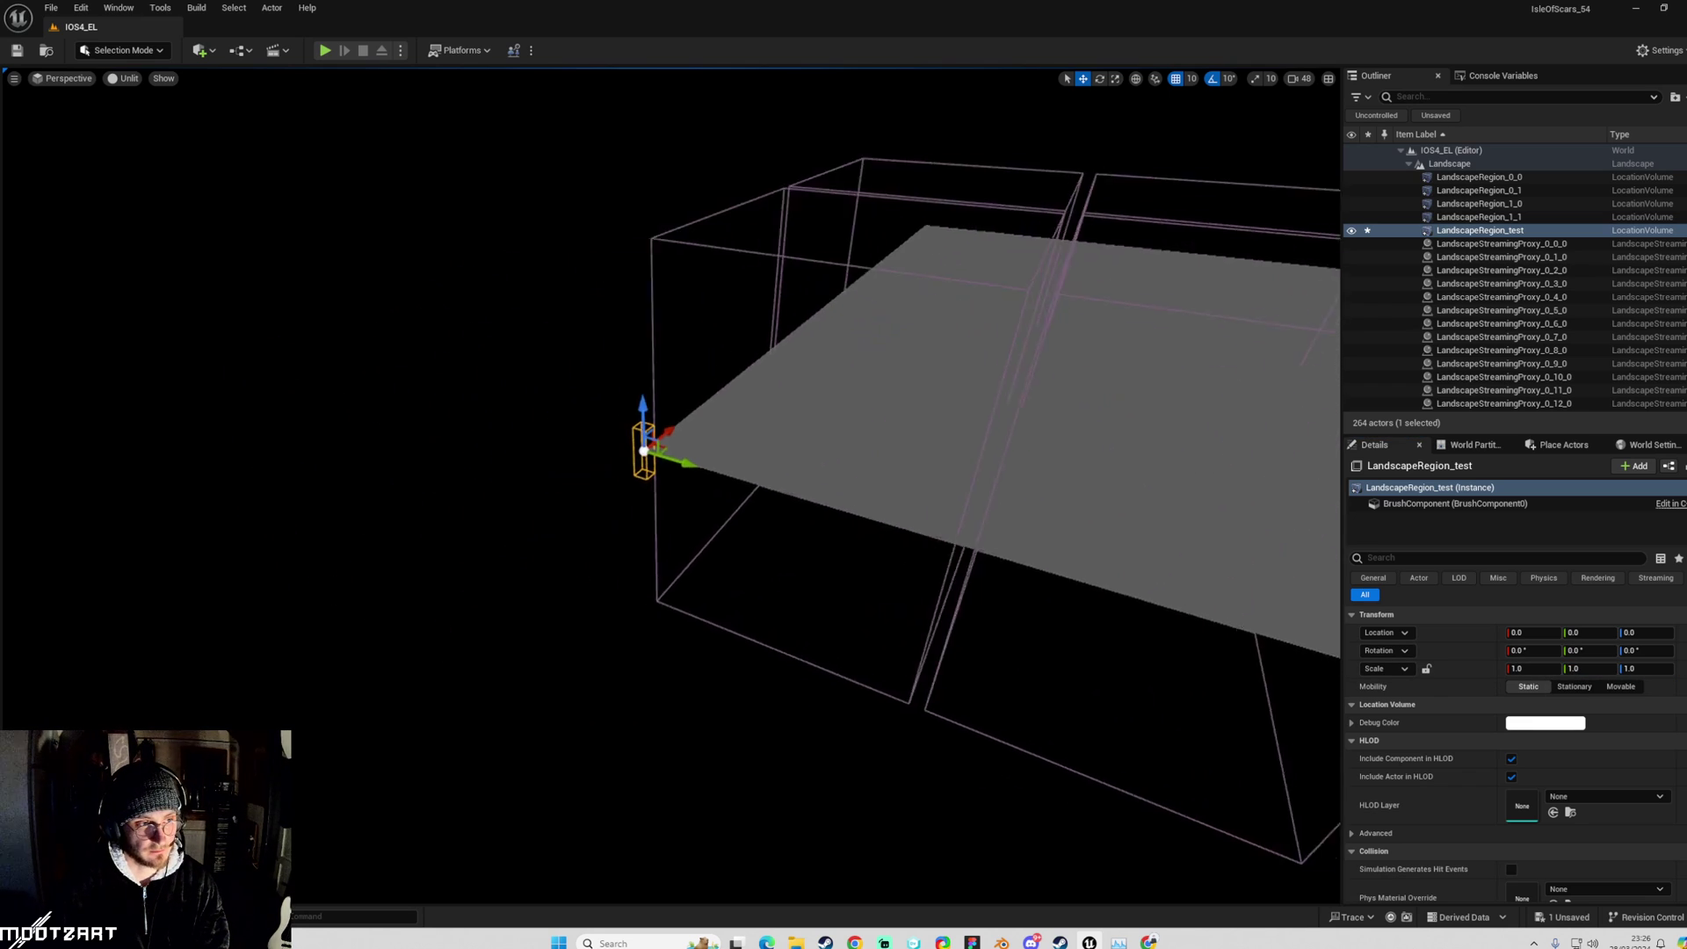
{"action": "right_click_drag", "start_coordinate": [644, 539], "coordinate": [746, 524]}
{"action": "key", "text": "s"}
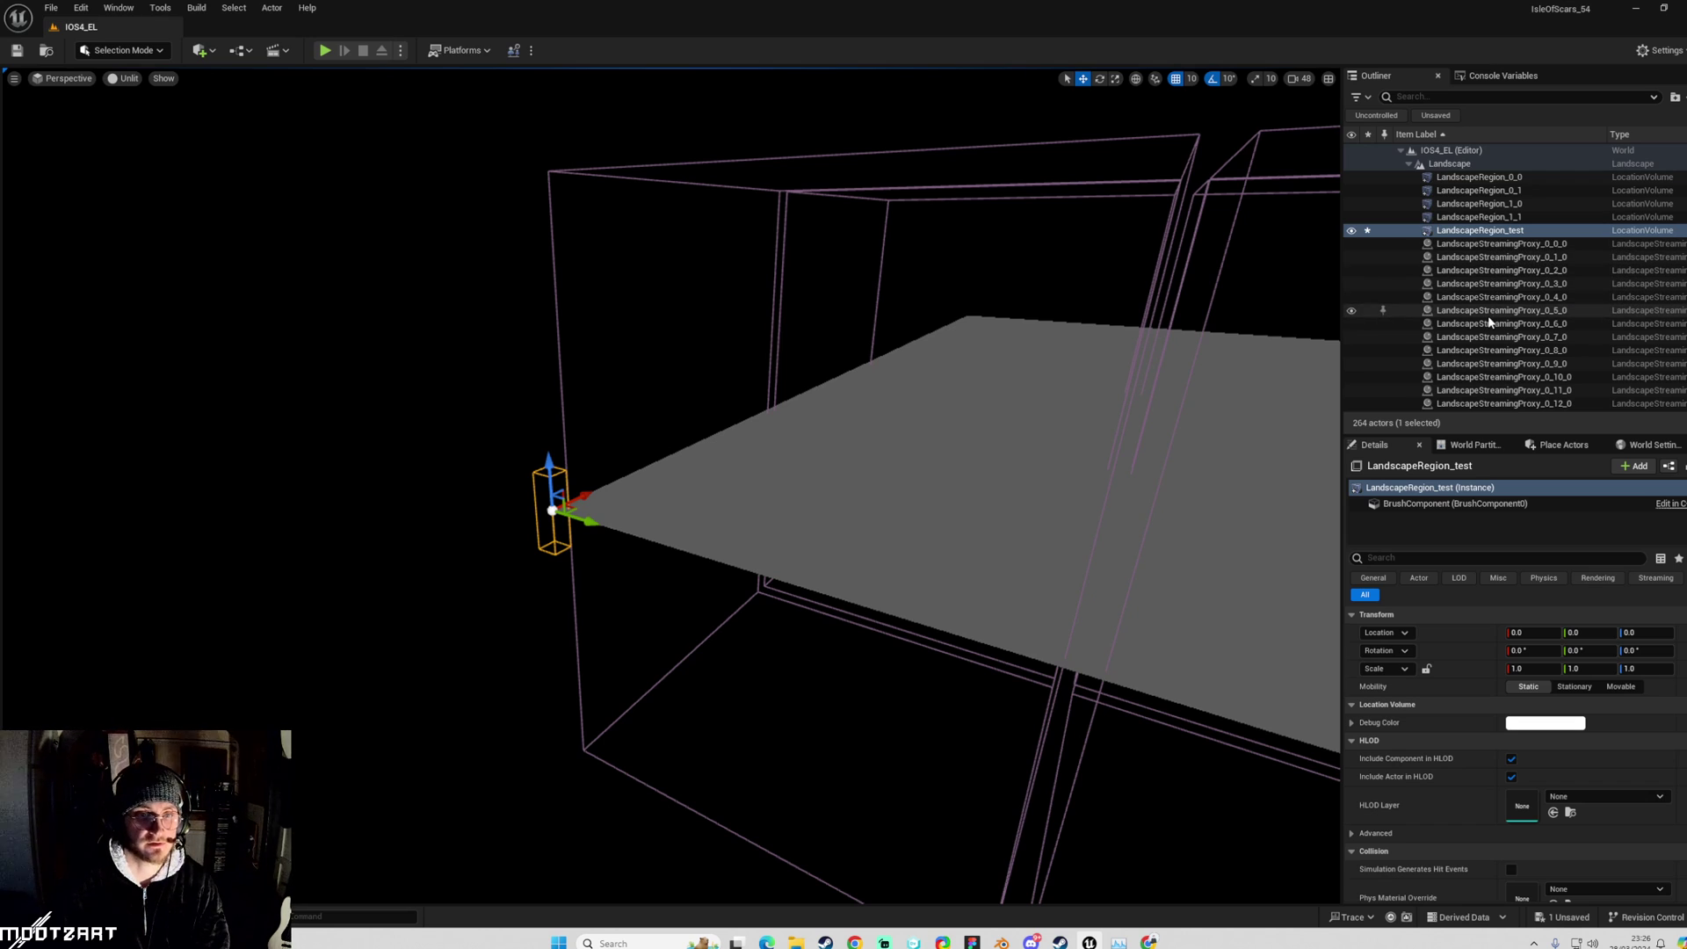
Examine the transforms of the four existing region volumes, from LandscapeRegion_0_0 to LandscapeRegion_1_1.
{"action": "left_click", "coordinate": [1513, 178]}
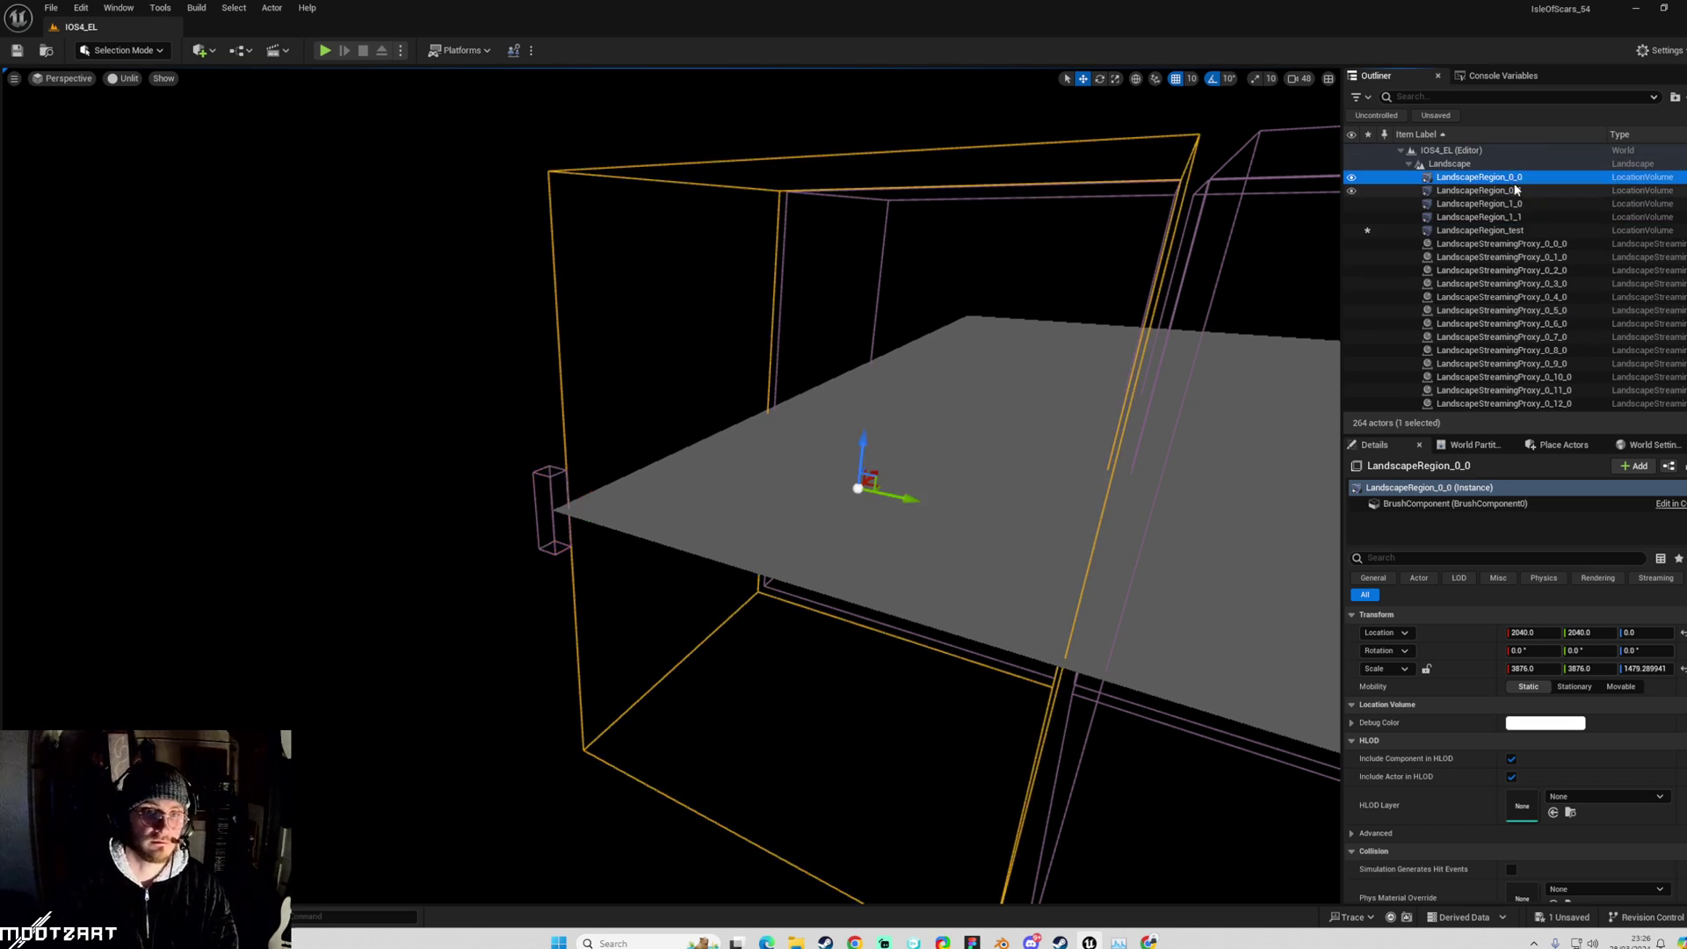
{"action": "left_click", "coordinate": [1515, 191]}
{"action": "left_click", "coordinate": [1516, 204]}
{"action": "left_click", "coordinate": [1518, 217]}
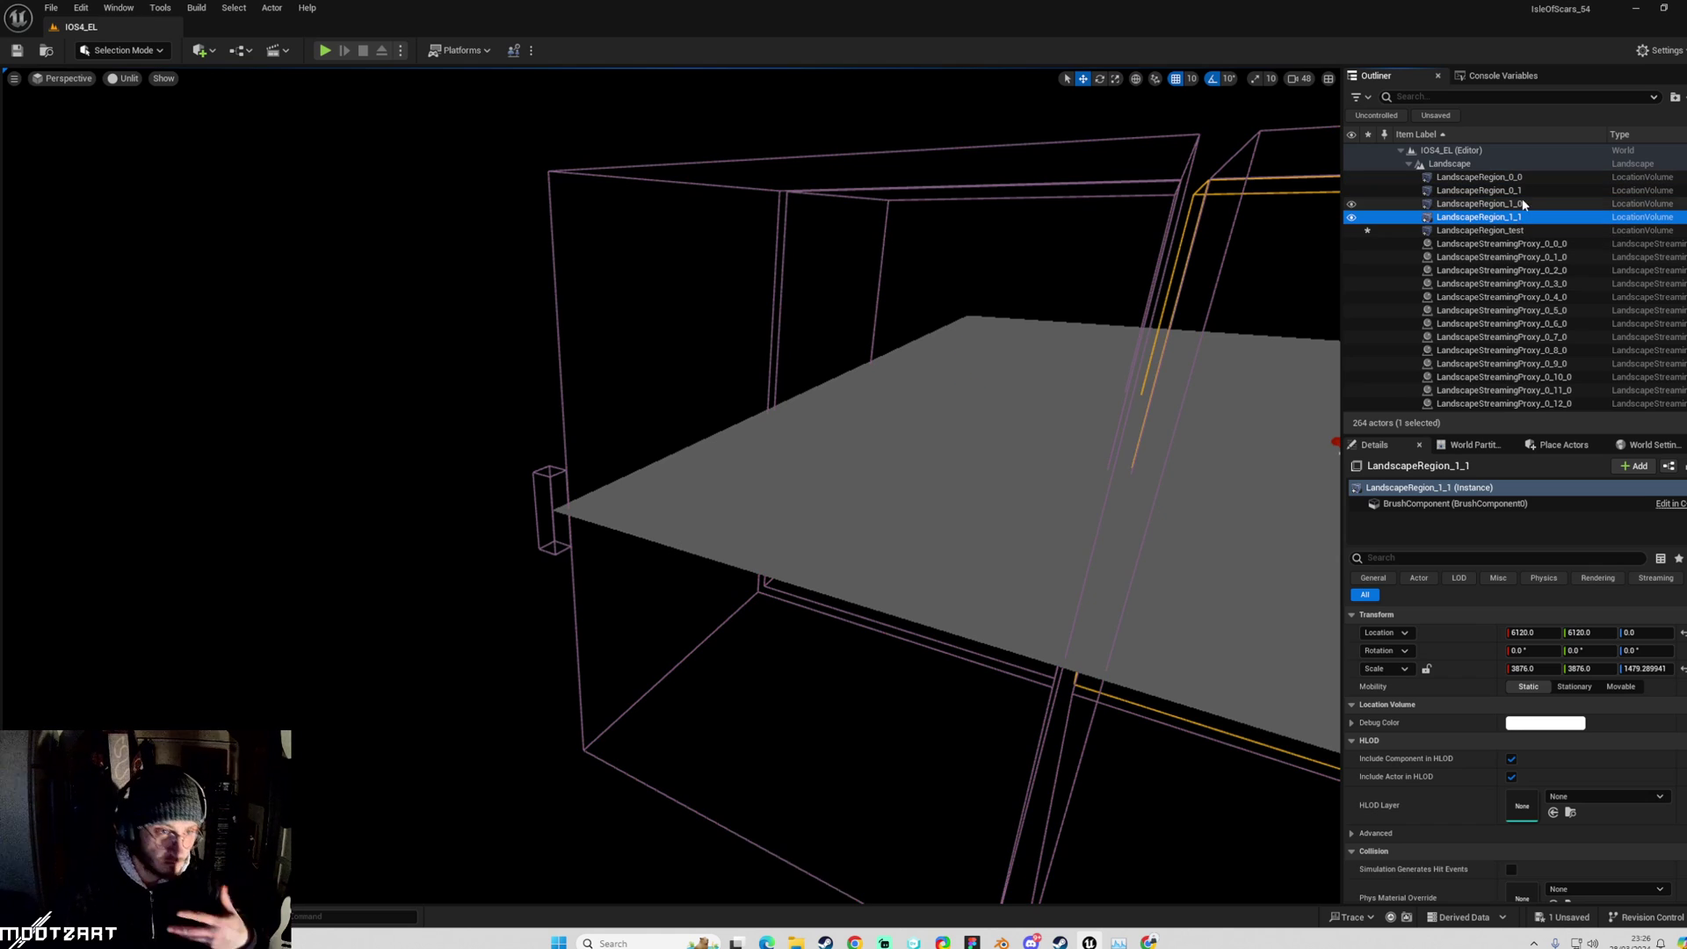
{"action": "right_click_drag", "start_coordinate": [1005, 424], "coordinate": [923, 410]}
{"action": "key", "text": "s"}
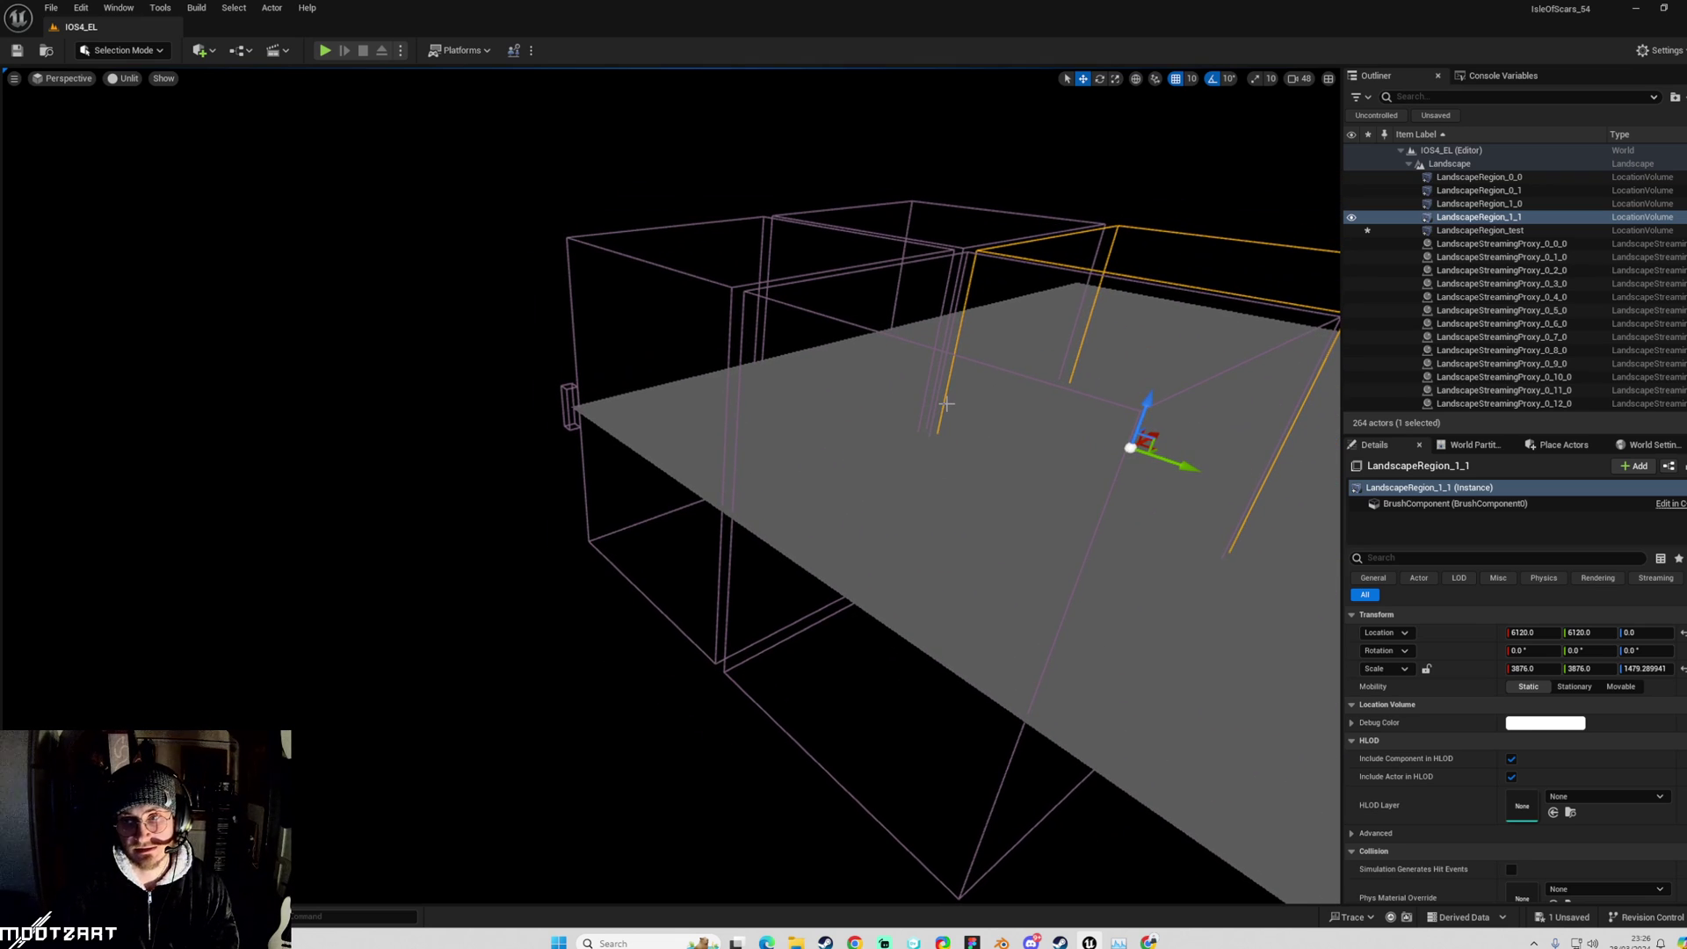
Select LandscapeRegion_test and look for it on the World Partition map, then return to its details.
{"action": "left_click", "coordinate": [557, 391]}
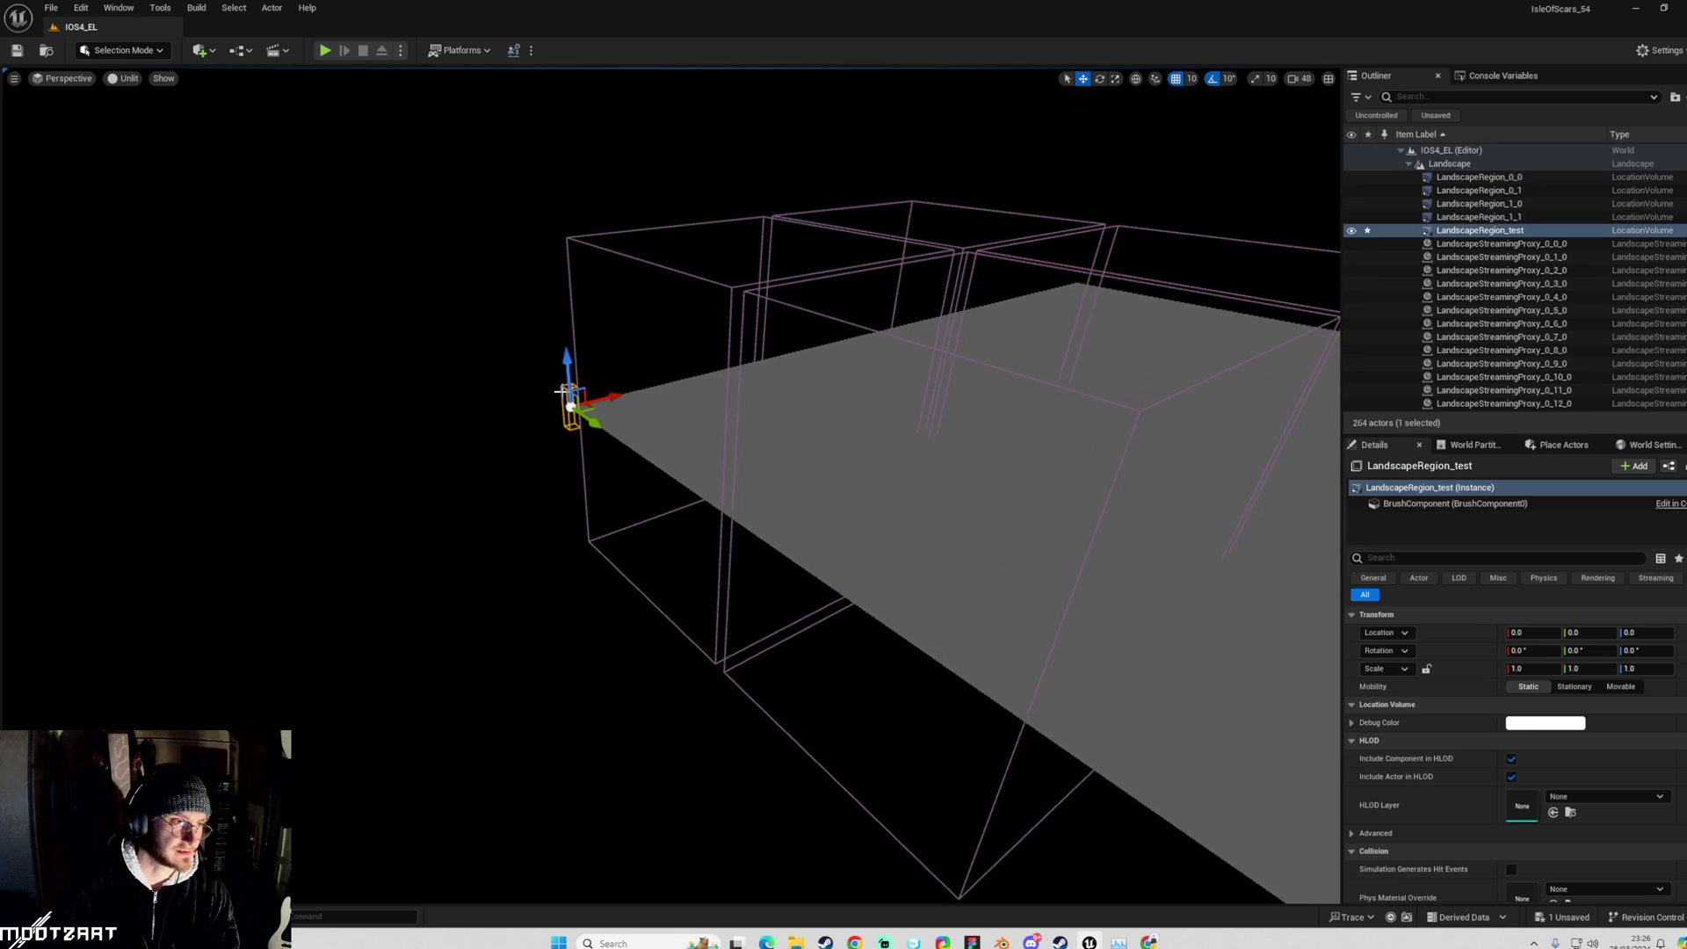
{"action": "left_click", "coordinate": [1473, 444]}
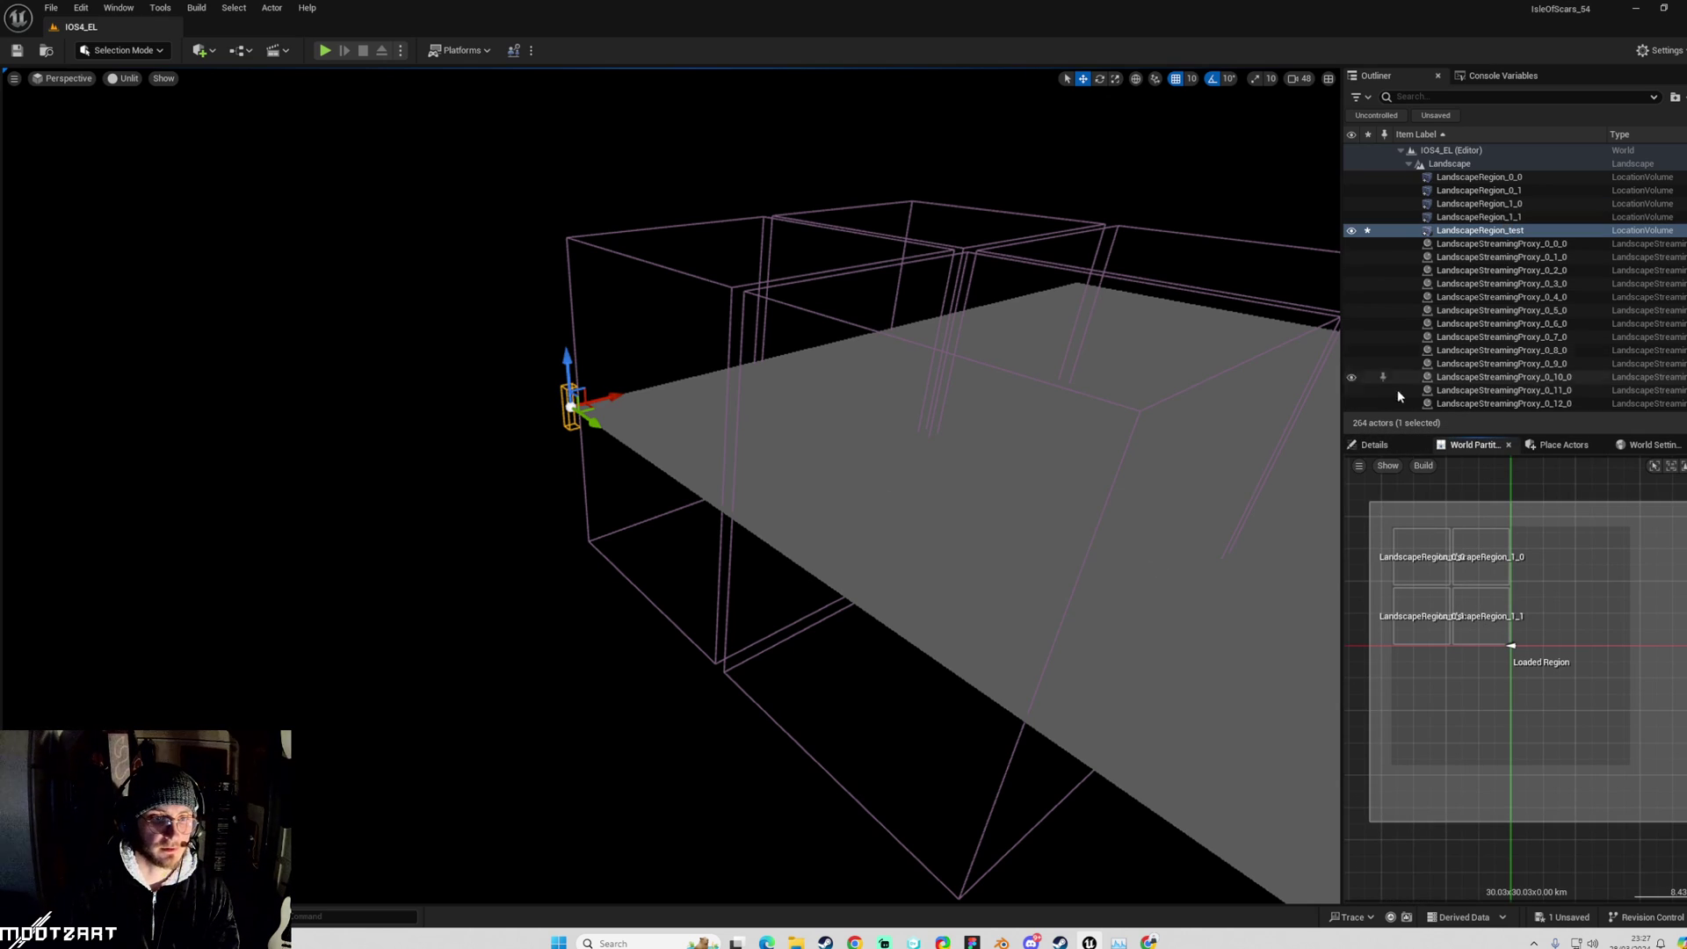
{"action": "left_click", "coordinate": [1377, 445]}
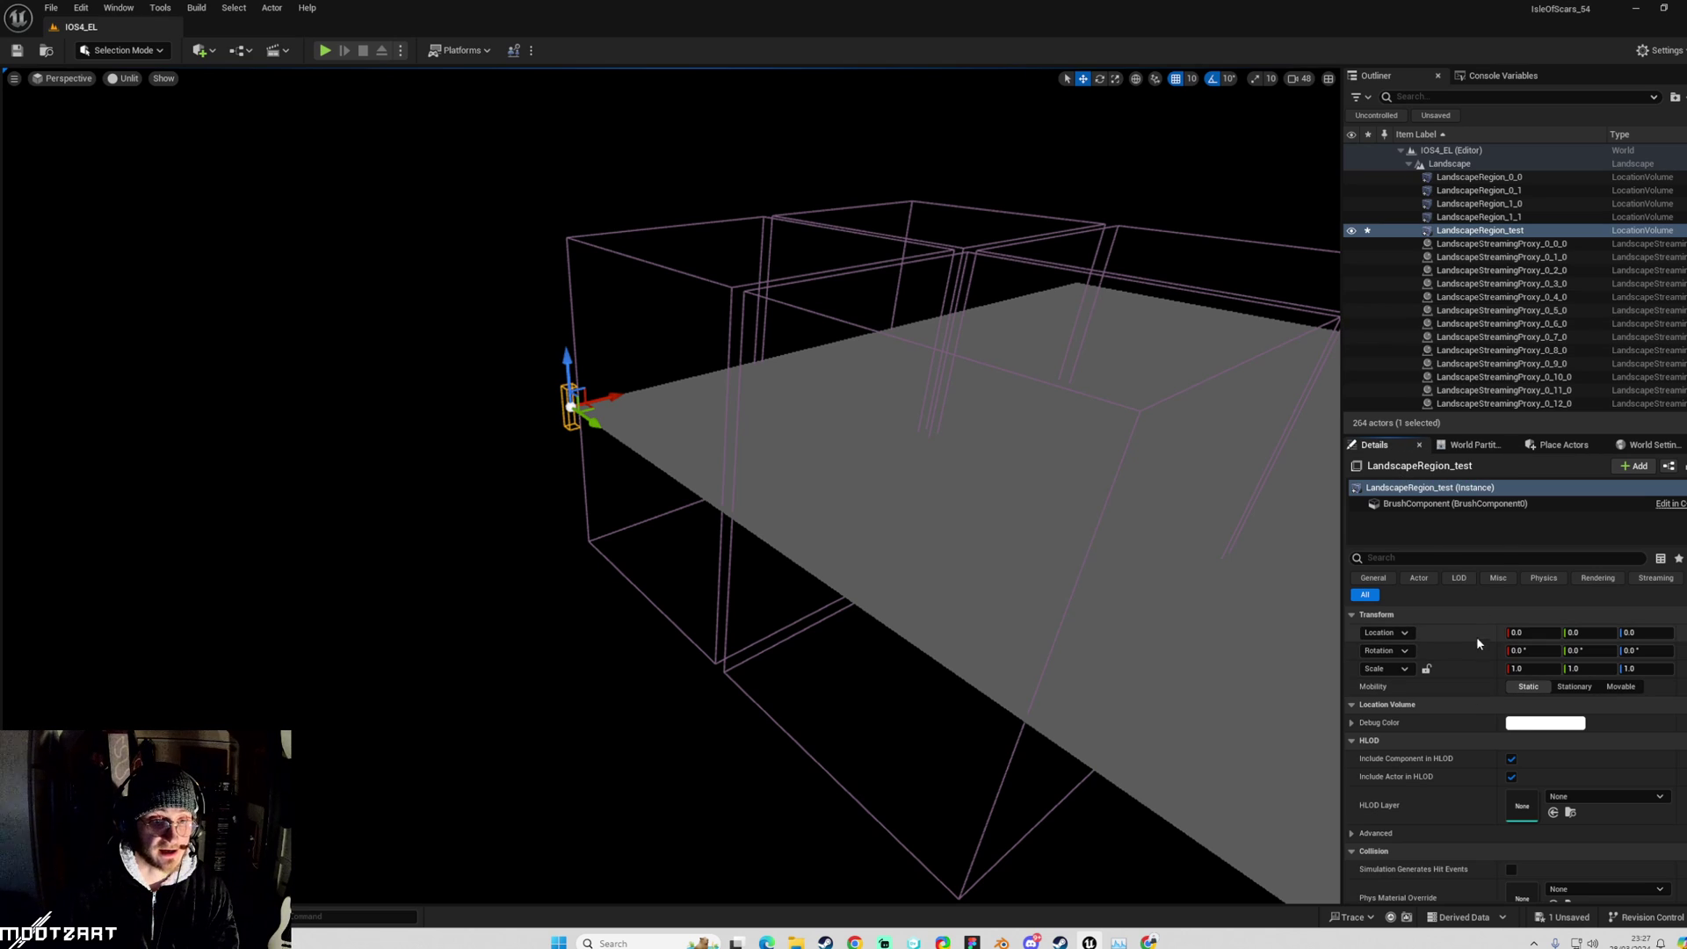
Set the scale of LandscapeRegion_test to 10 on the X, Y and Z axes.
{"action": "left_click", "coordinate": [1538, 670]}
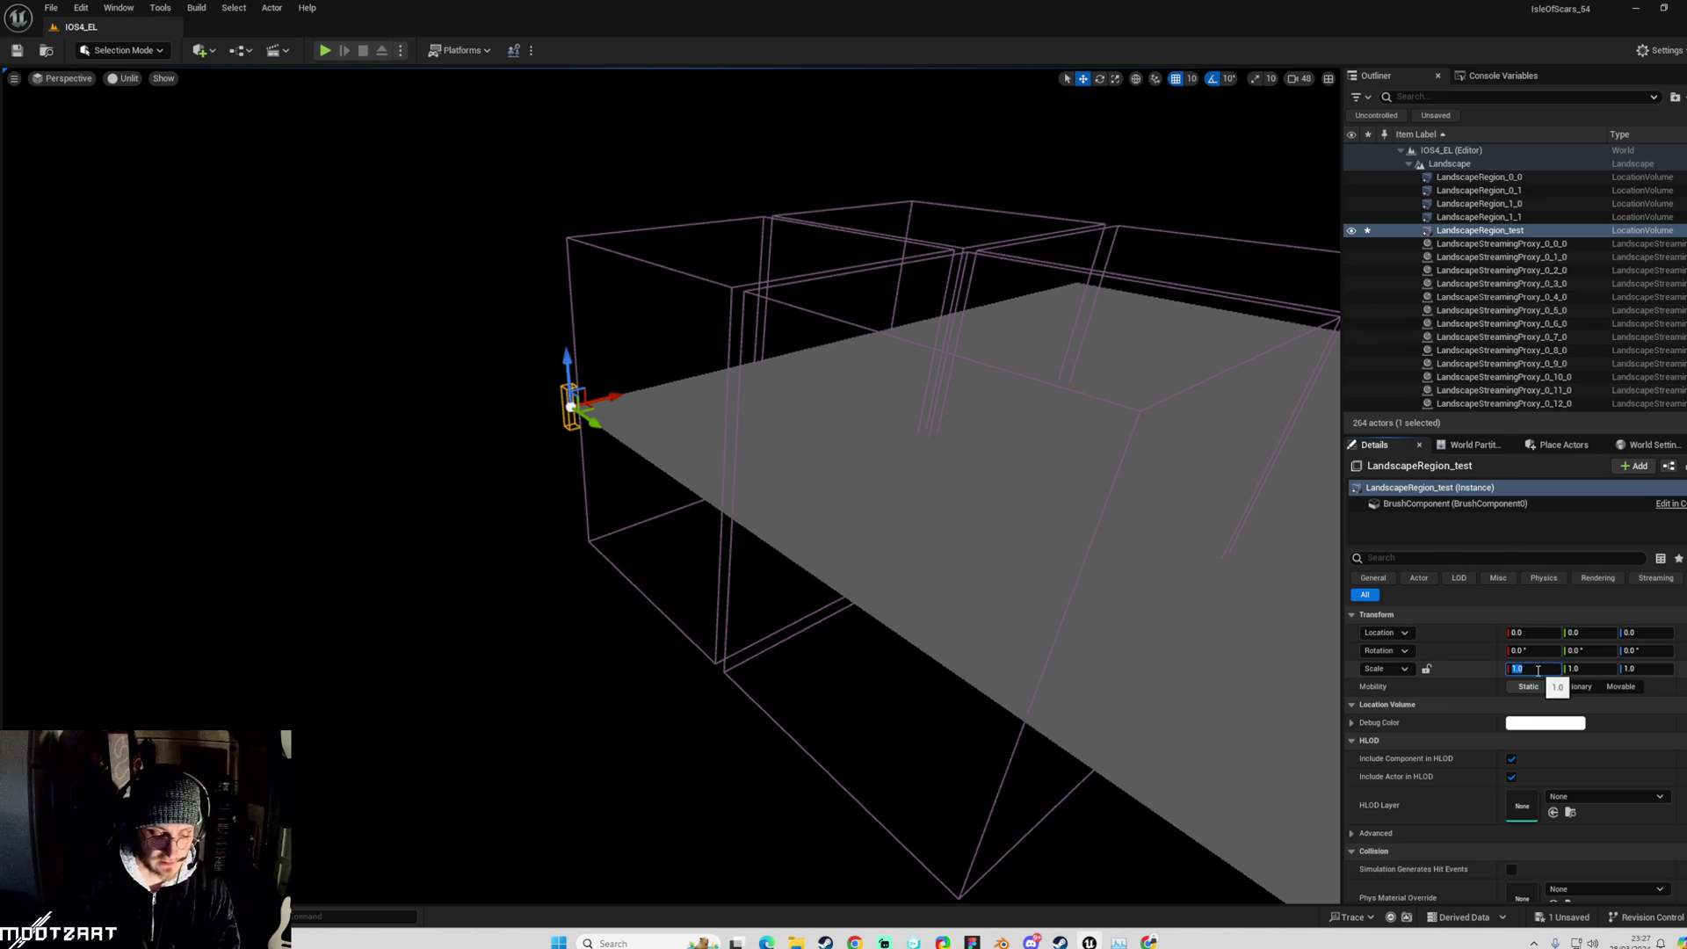
{"action": "type", "text": "10"}
{"action": "key", "text": "Tab"}
{"action": "type", "text": "1"}
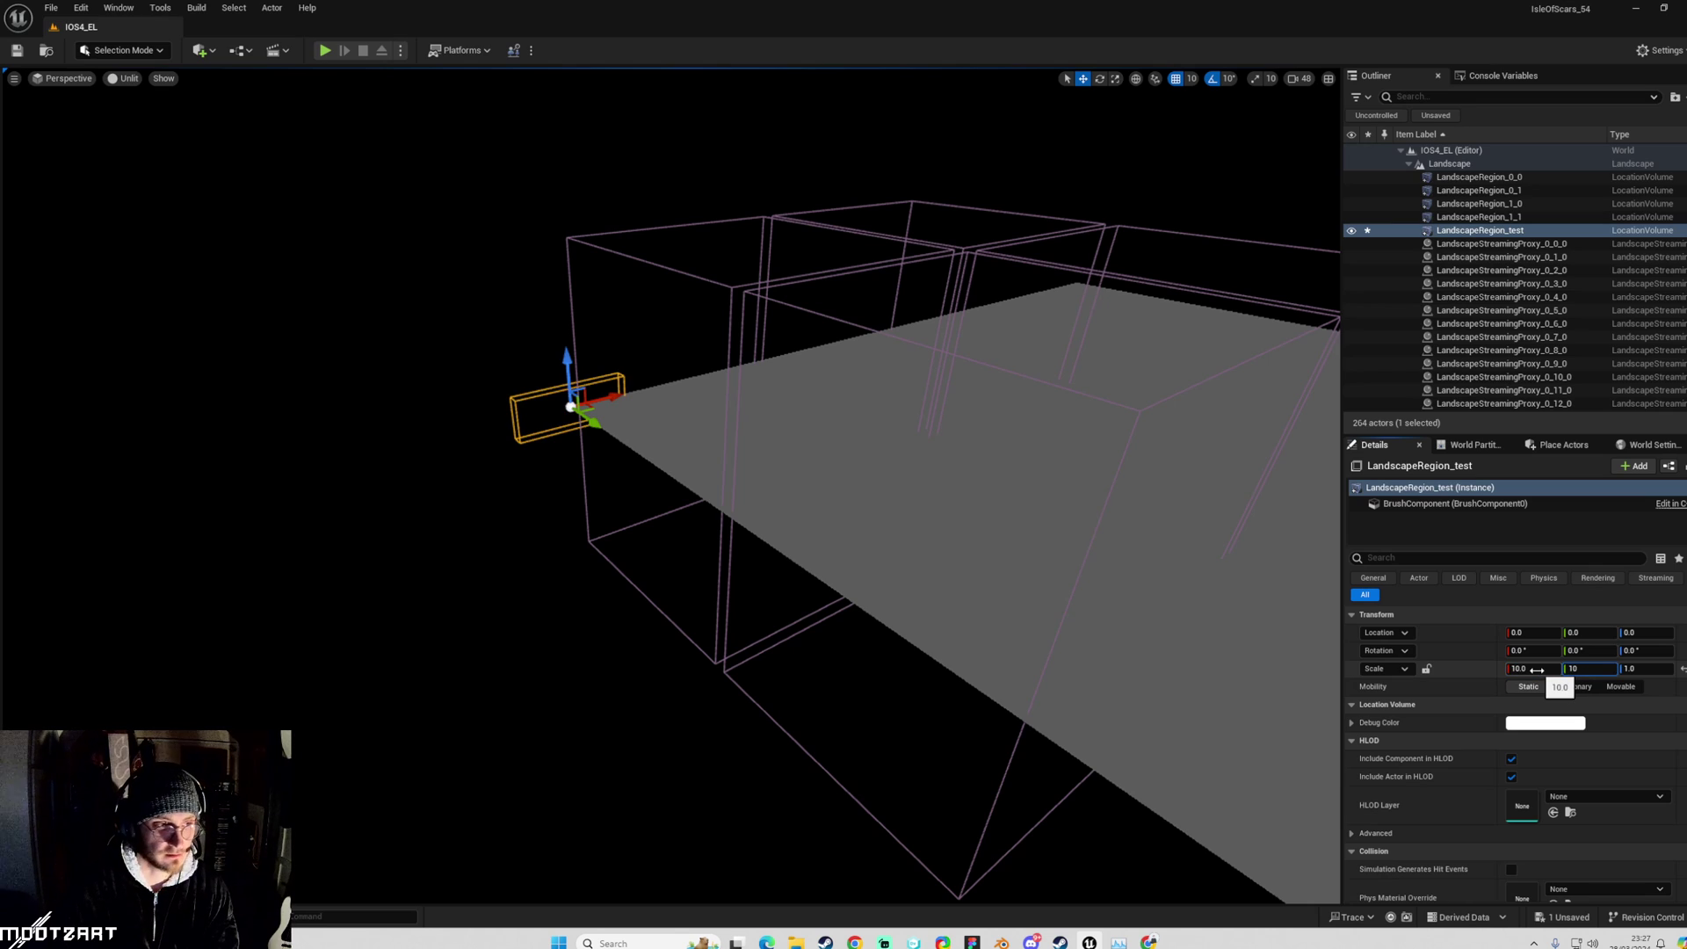
{"action": "type", "text": "0"}
{"action": "key", "text": "Return"}
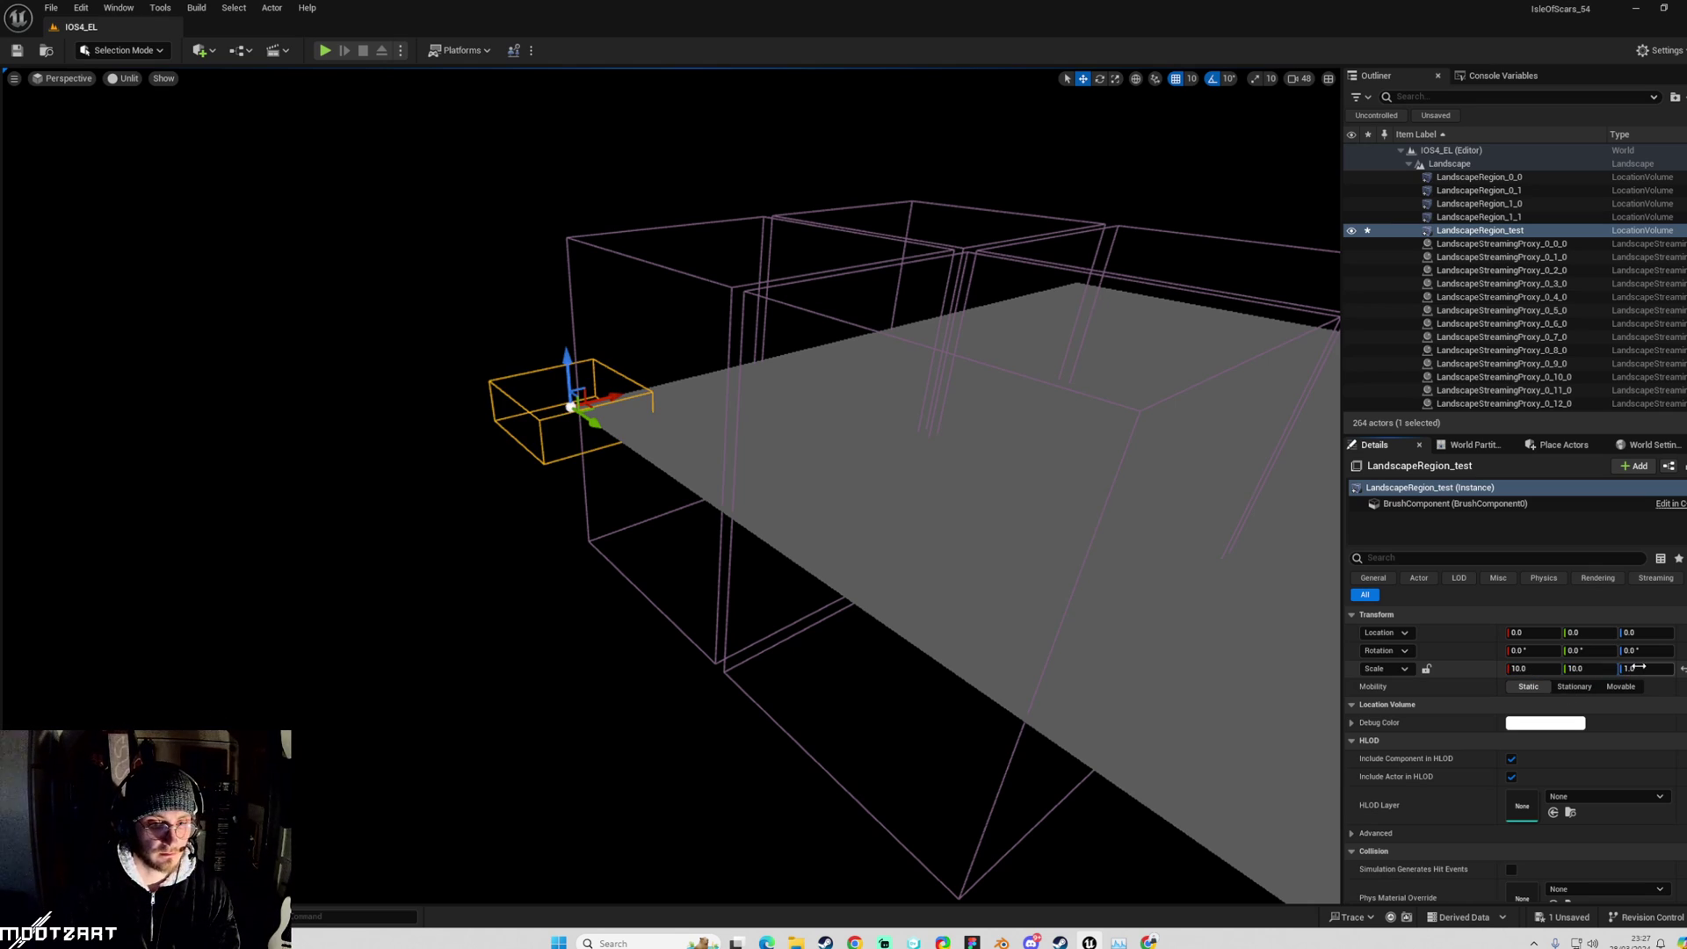
{"action": "left_click", "coordinate": [1637, 669]}
{"action": "type", "text": "10"}
{"action": "key", "text": "Return"}
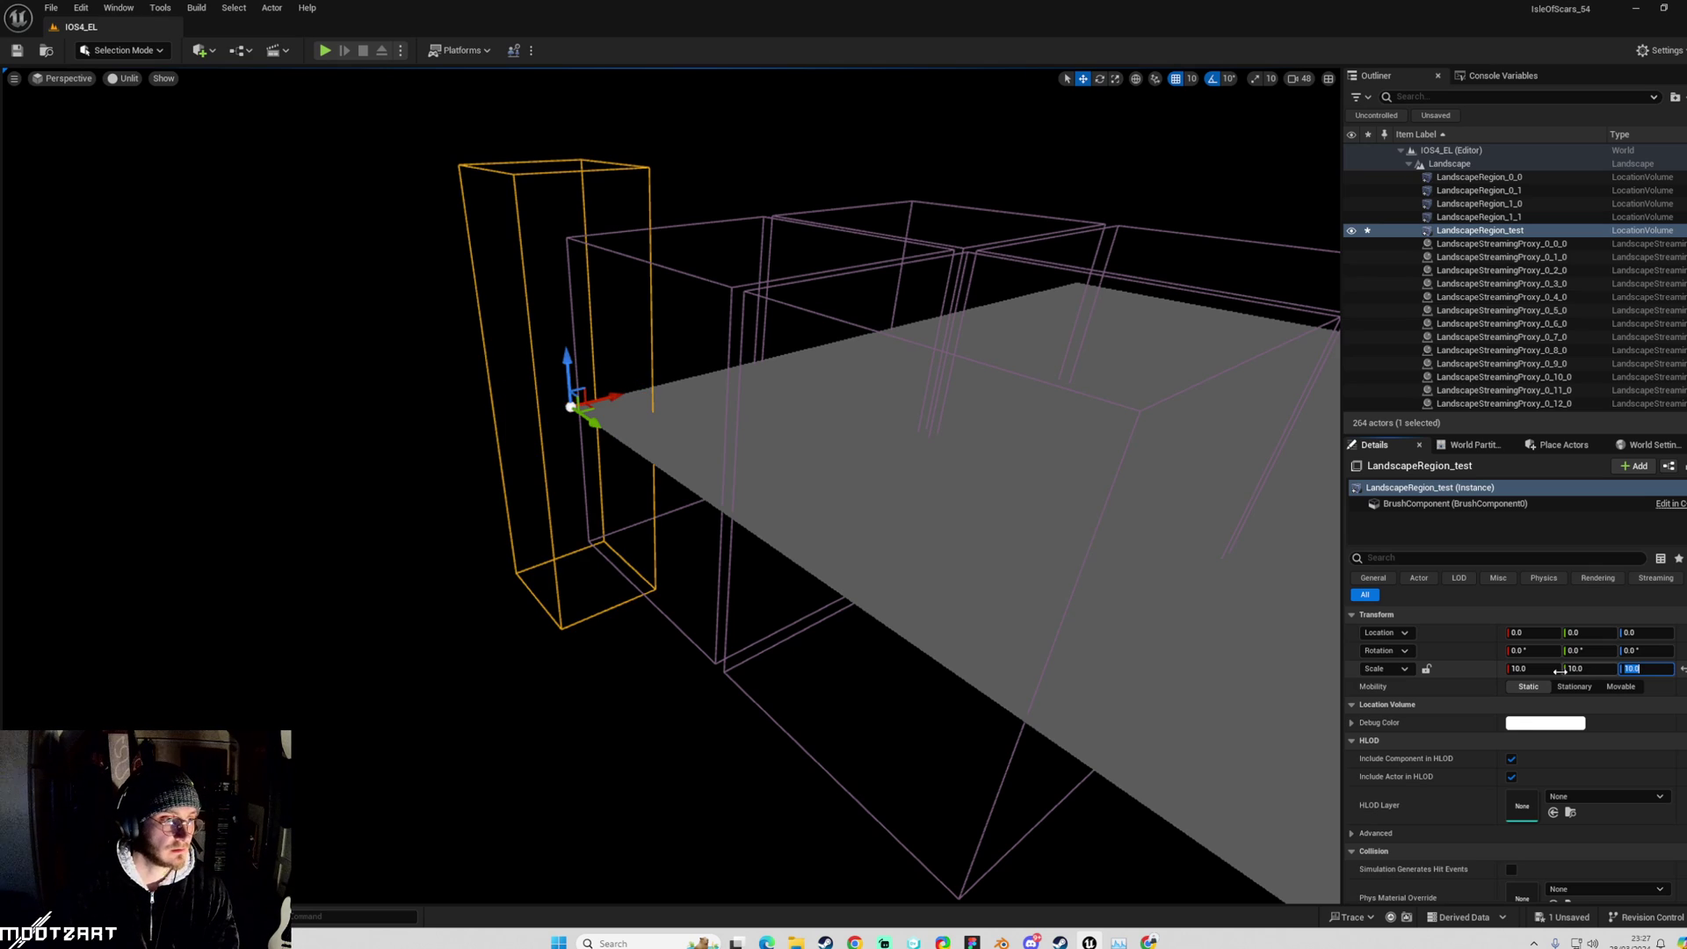
Copy the X scale of LandscapeRegion_0_1 and apply 3876 to the X and Y scale of LandscapeRegion_test.
{"action": "left_click", "coordinate": [1176, 394]}
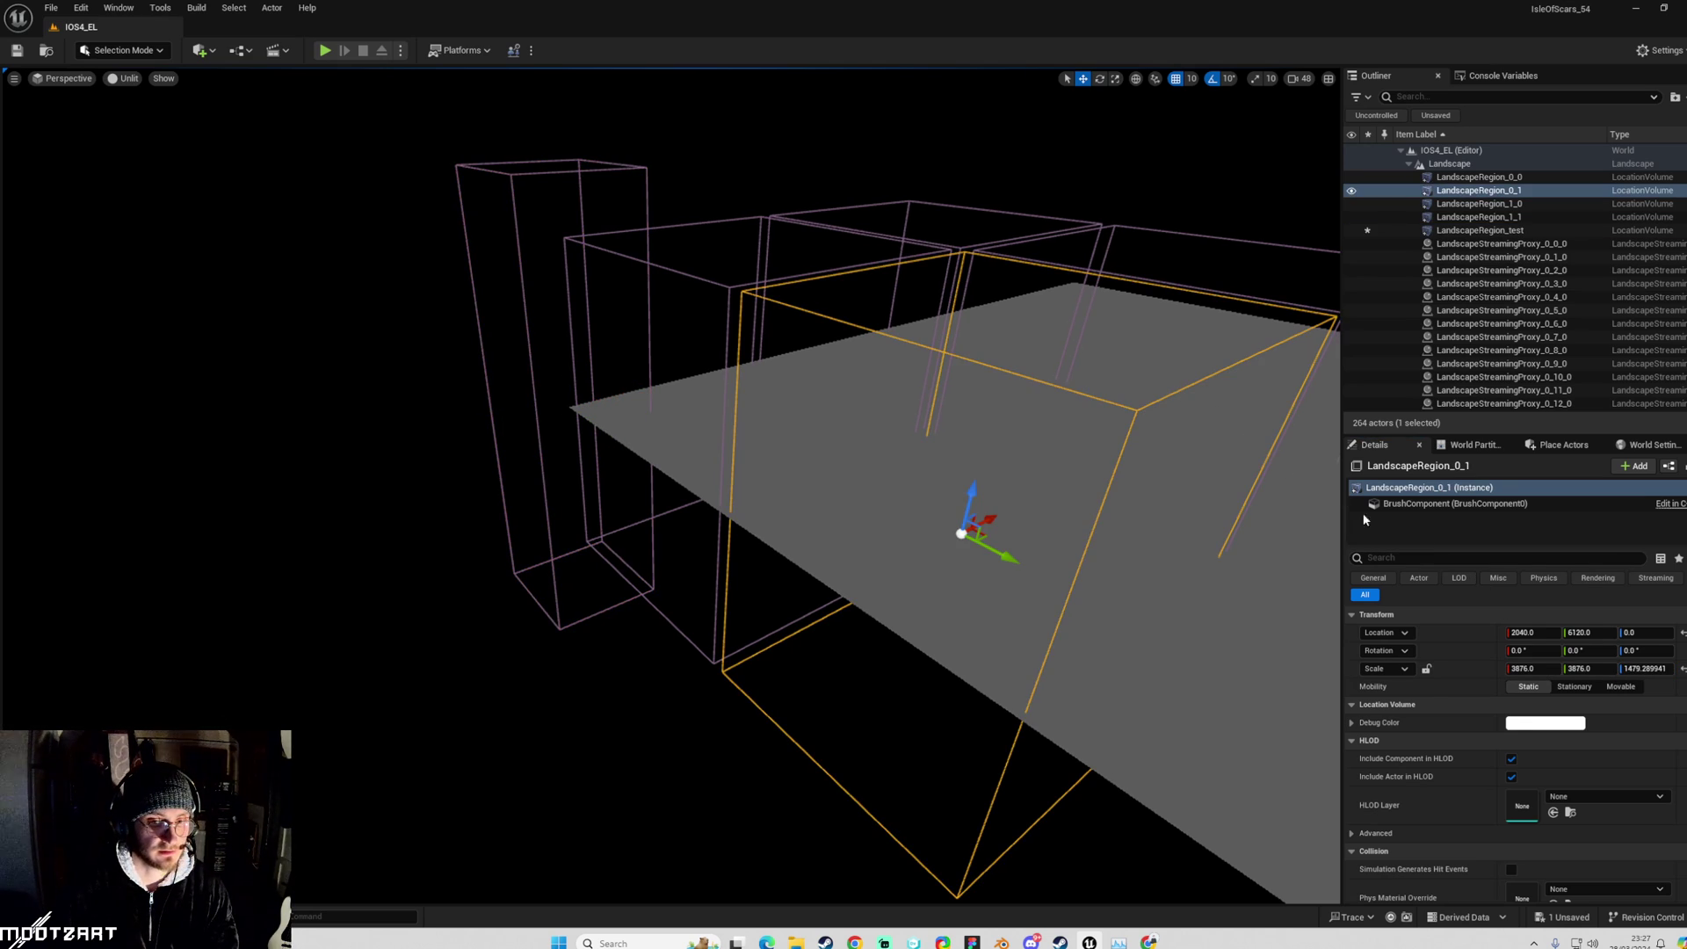
{"action": "left_click", "coordinate": [1533, 669]}
{"action": "key", "text": "ctrl+c"}
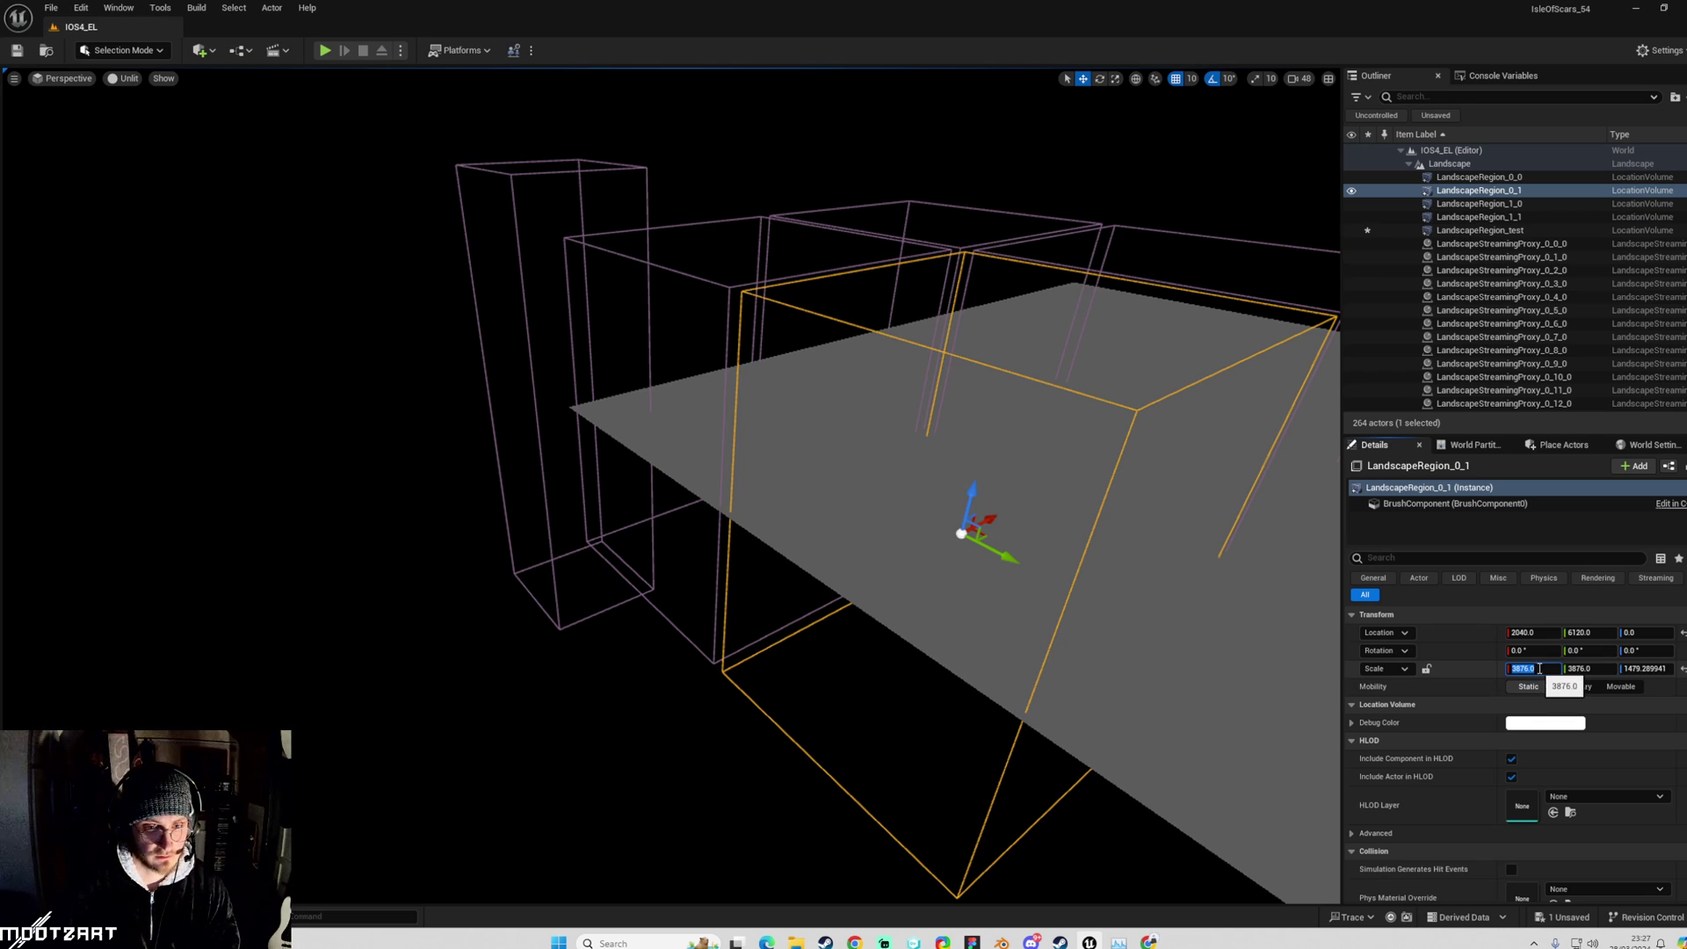
{"action": "left_click", "coordinate": [534, 389]}
{"action": "left_click", "coordinate": [534, 389]}
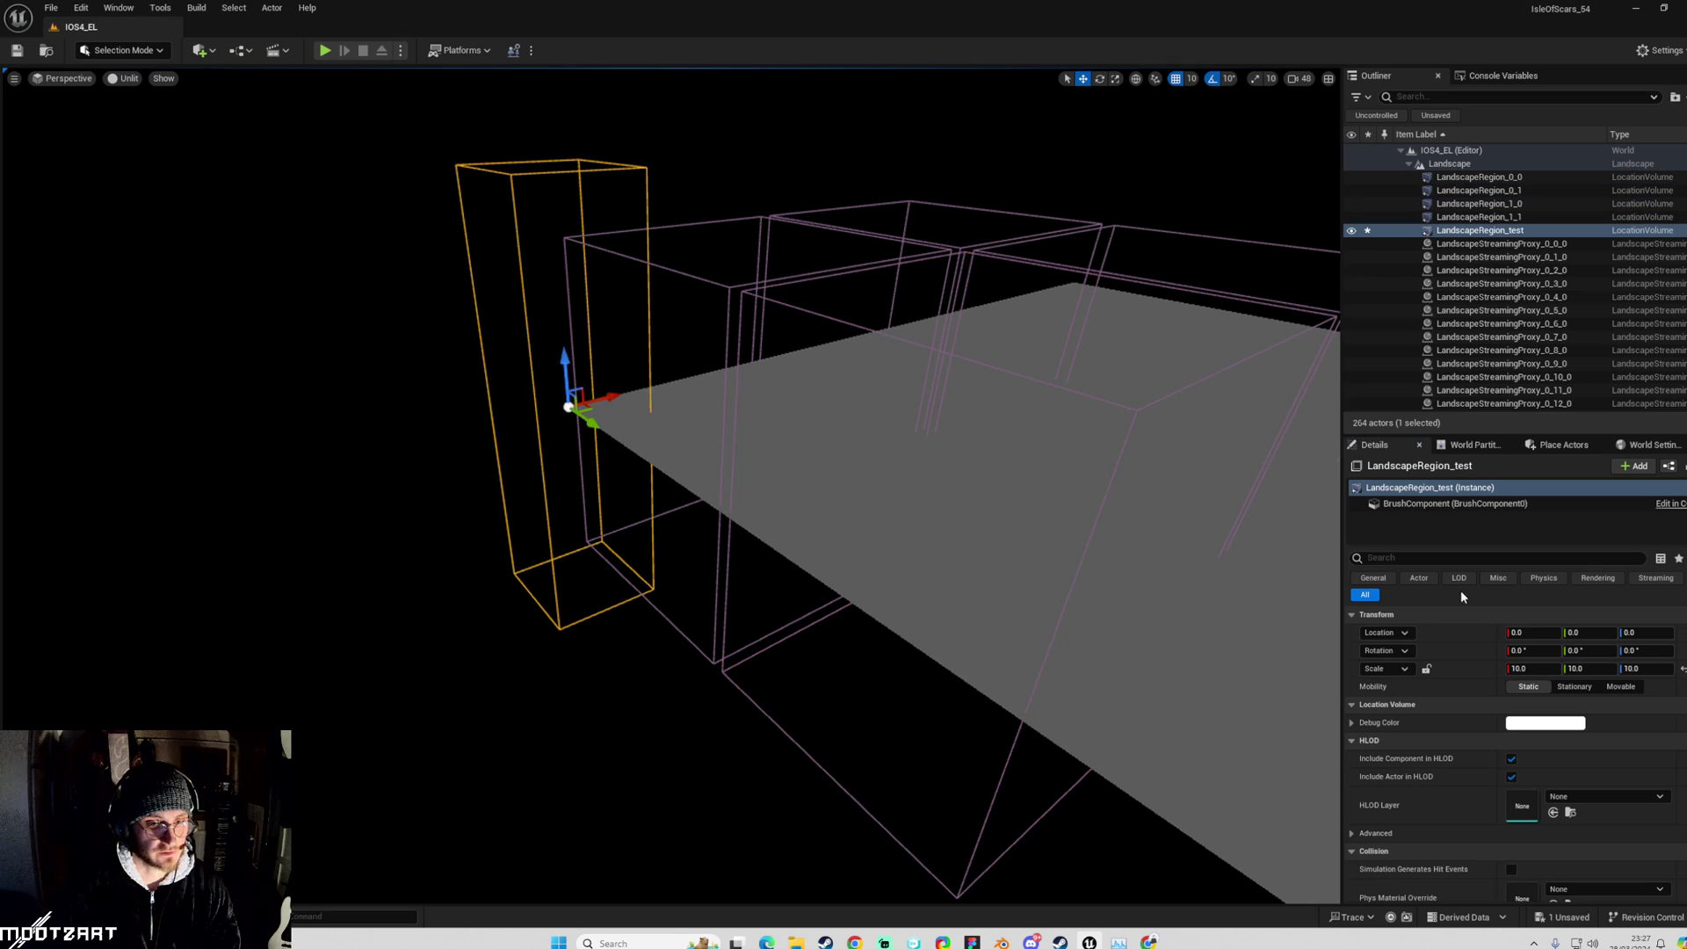
{"action": "left_click", "coordinate": [1538, 669]}
{"action": "key", "text": "ctrl+v"}
{"action": "left_click", "coordinate": [1603, 670]}
{"action": "key", "text": "ctrl+v"}
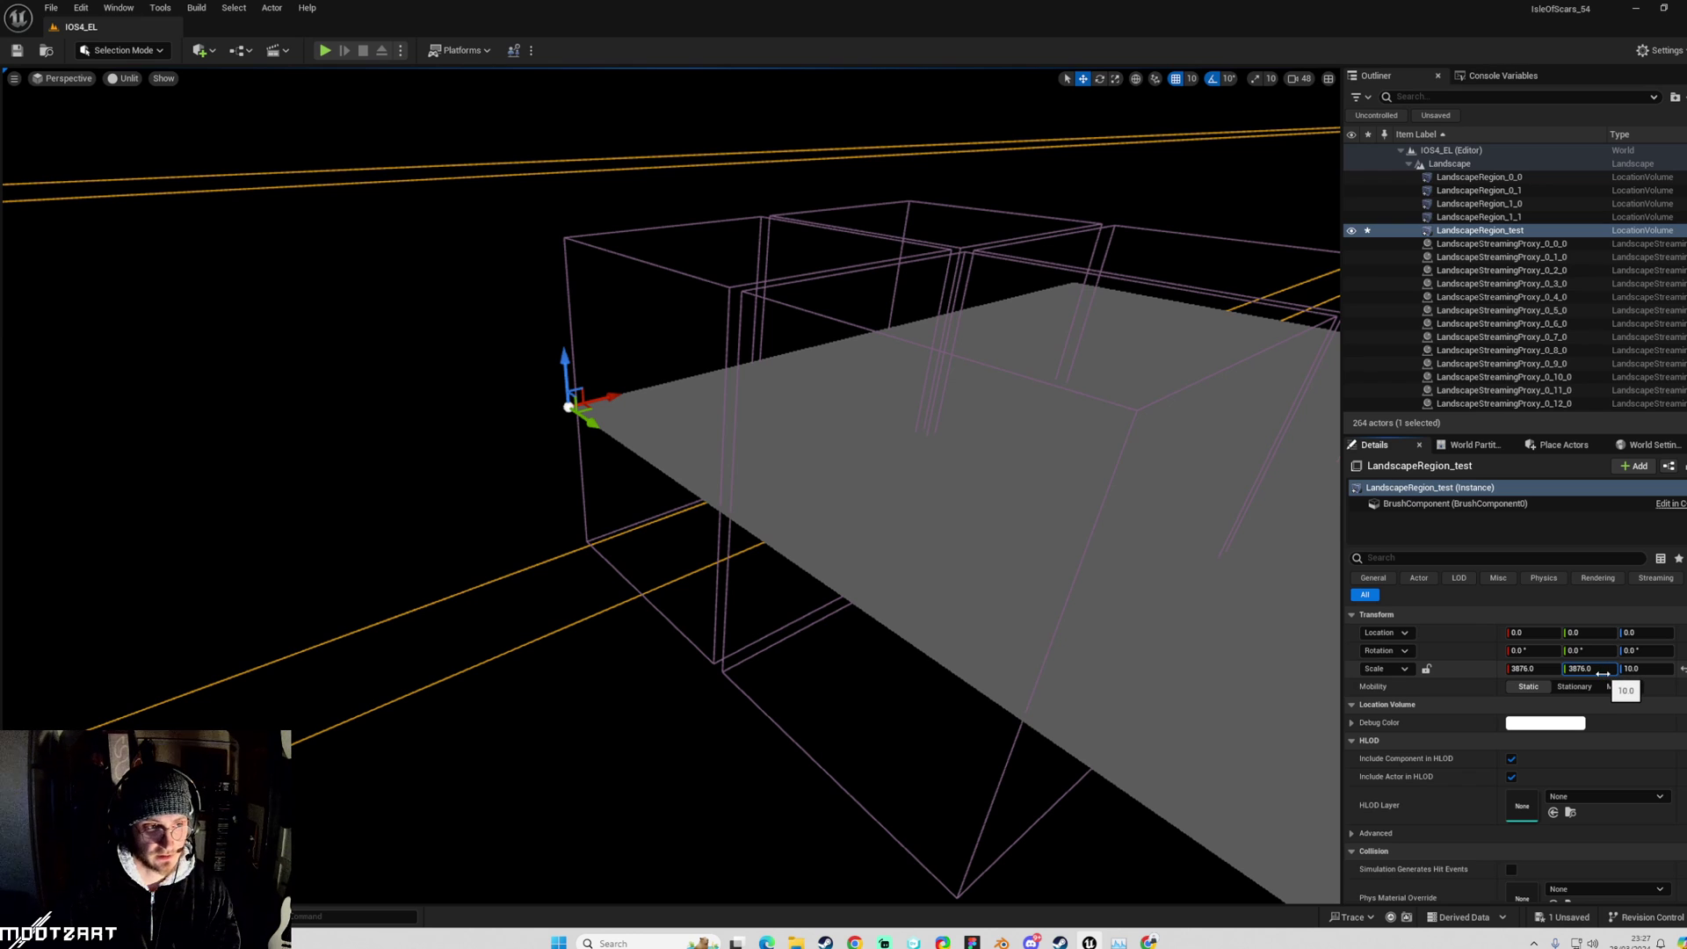
{"action": "key", "text": "Return"}
{"action": "right_click_drag", "start_coordinate": [1055, 562], "coordinate": [1336, 568]}
{"action": "key", "text": "s"}
{"action": "right_click_drag", "start_coordinate": [671, 486], "coordinate": [550, 444]}
{"action": "right_click_drag", "start_coordinate": [667, 399], "coordinate": [803, 572]}
{"action": "key", "text": "w"}
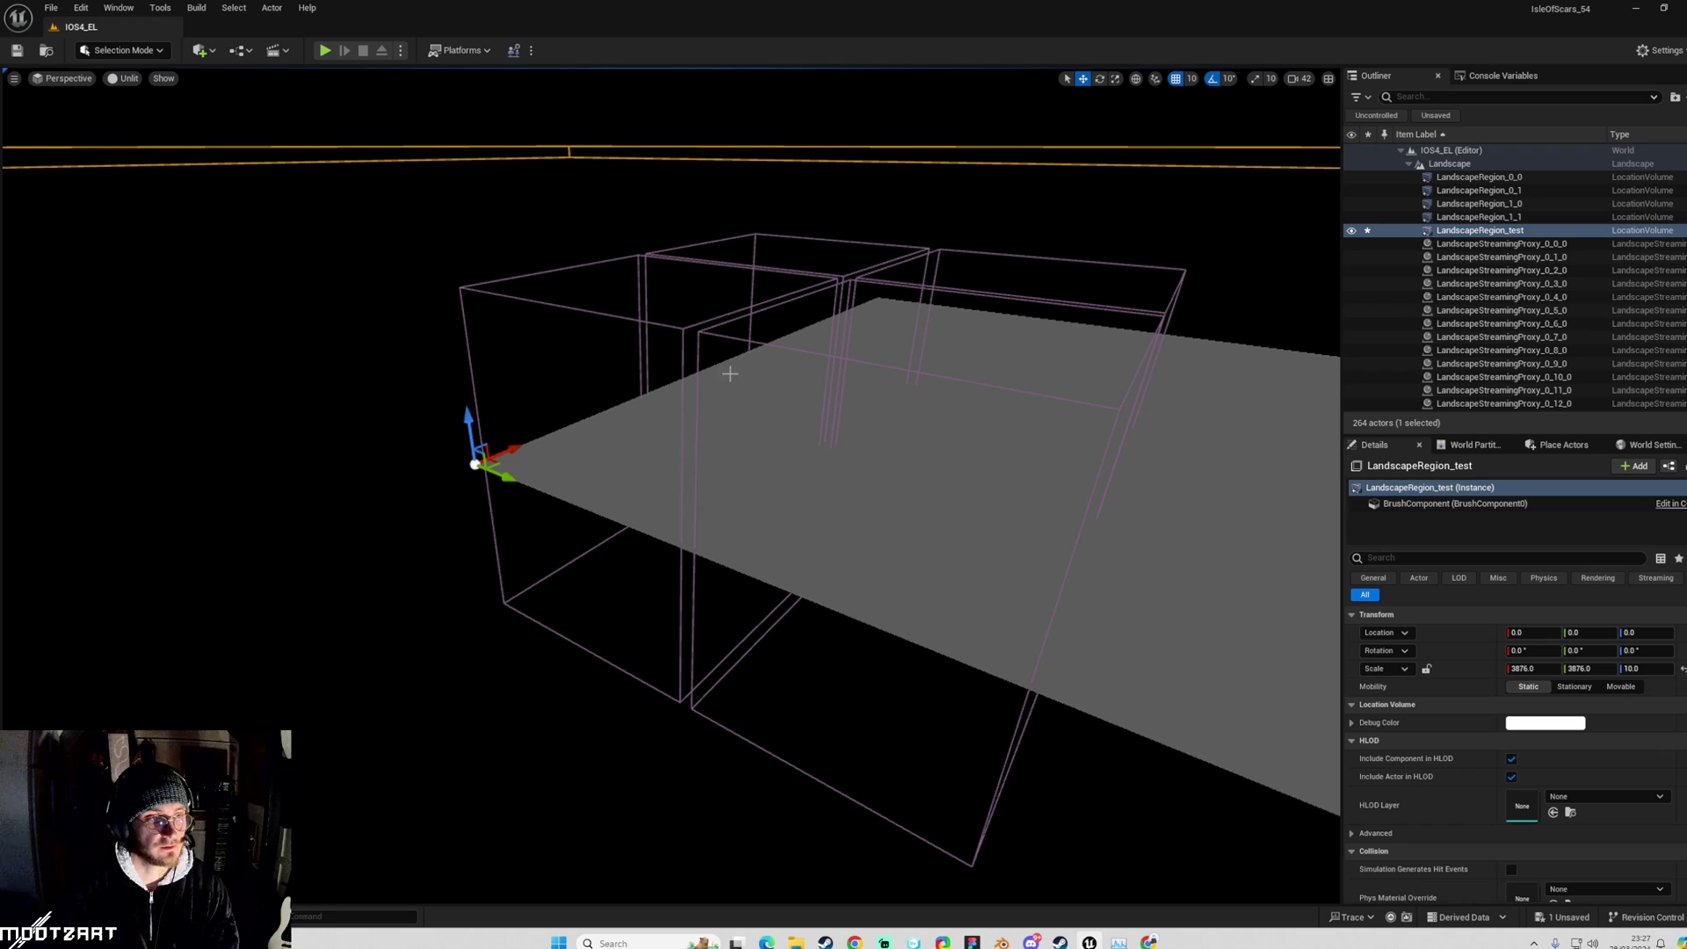
Compare the transform and volume size of LandscapeRegion_test with those of the existing region volumes.
{"action": "left_click", "coordinate": [681, 327]}
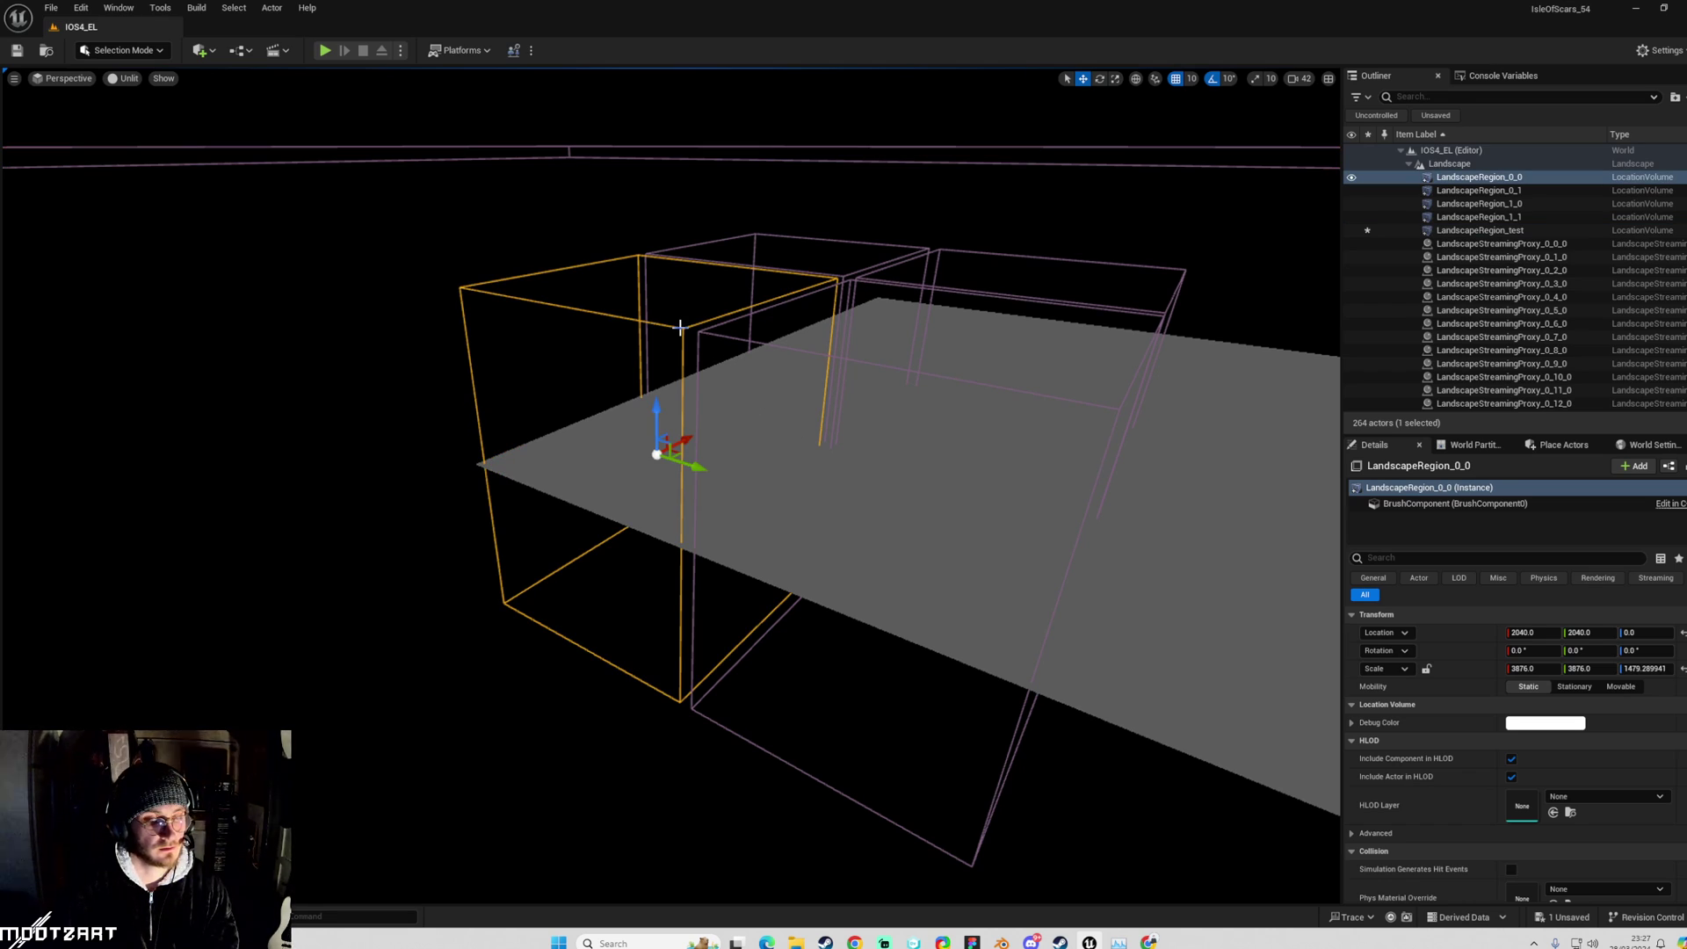
{"action": "left_click", "coordinate": [1494, 217]}
{"action": "left_click", "coordinate": [1510, 230]}
{"action": "left_click", "coordinate": [1507, 217]}
{"action": "left_click", "coordinate": [1511, 230]}
{"action": "left_click", "coordinate": [1512, 218]}
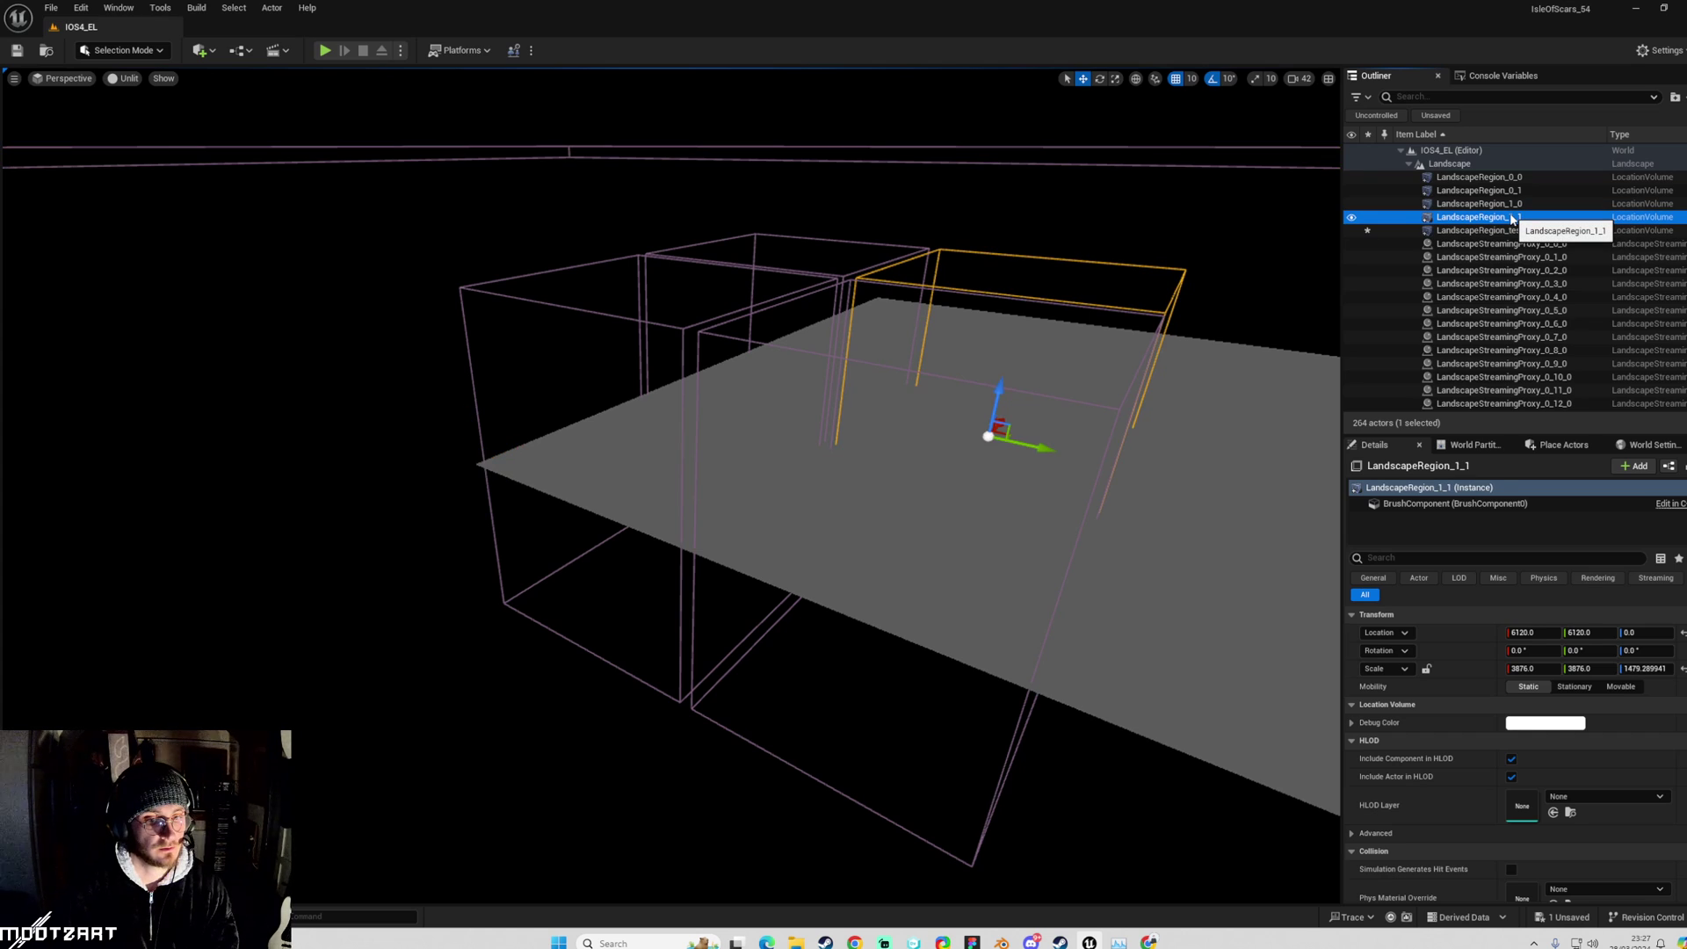
{"action": "left_click", "coordinate": [1511, 230]}
{"action": "left_click", "coordinate": [1510, 217]}
Compare the remaining properties of LandscapeRegion_1_1 and LandscapeRegion_test, including the Actor, Collision and World Partition settings.
{"action": "scroll", "coordinate": [1459, 745], "scroll_direction": "down", "scroll_amount": 10}
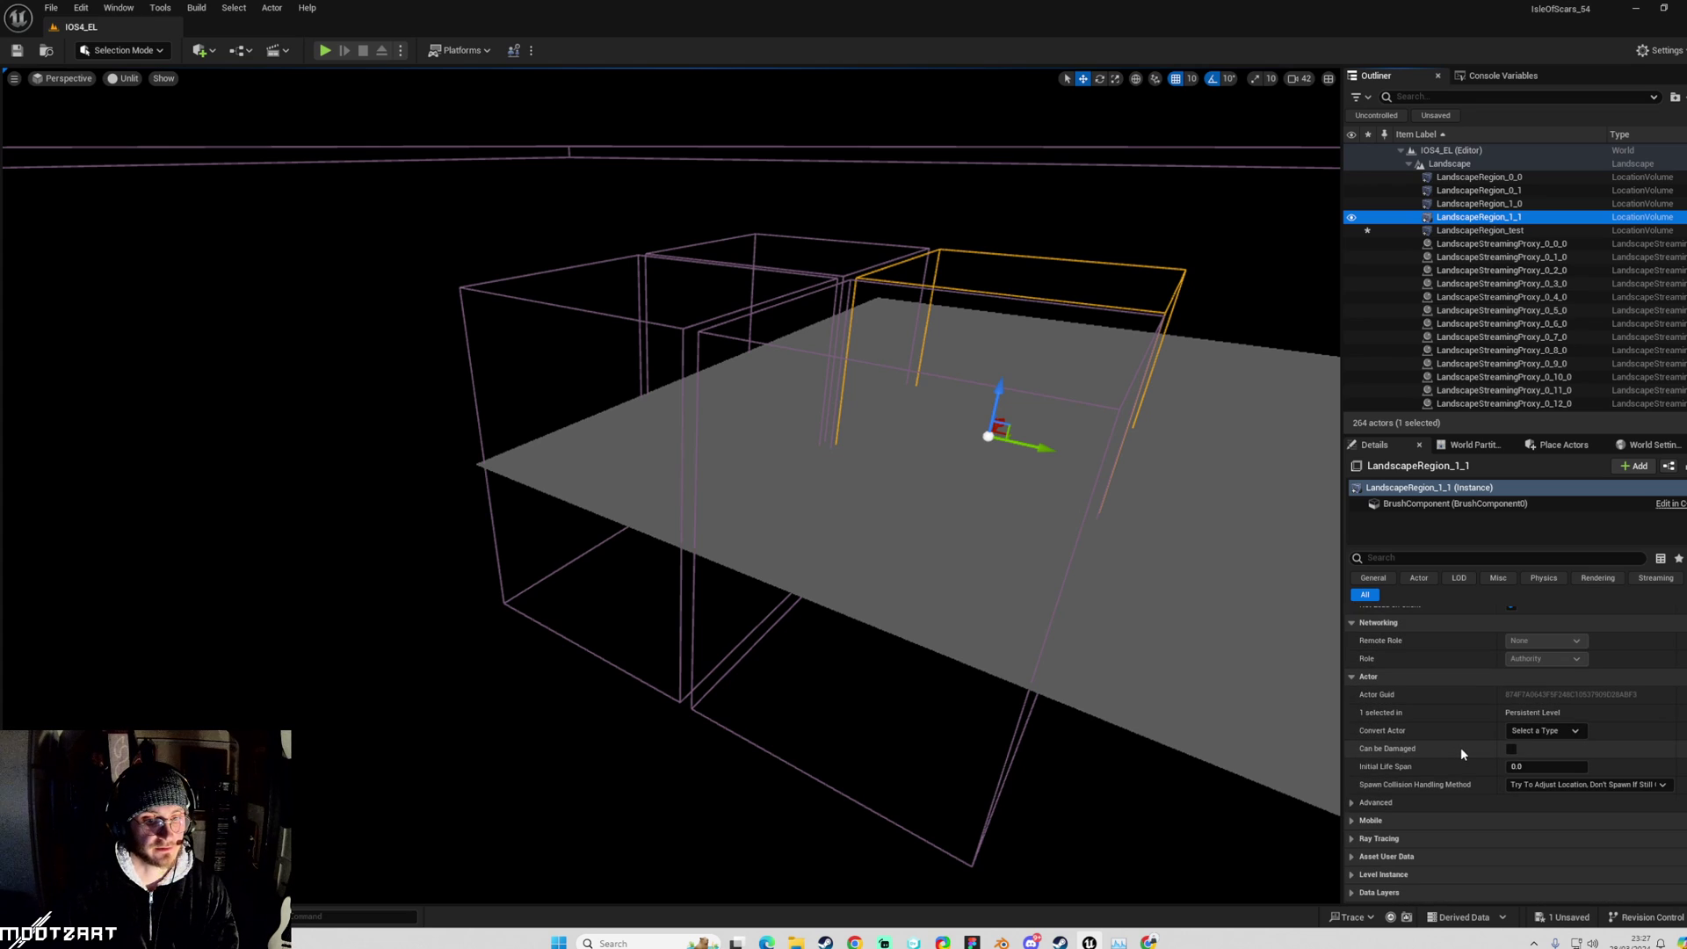
{"action": "left_click", "coordinate": [1499, 231]}
{"action": "left_click", "coordinate": [1500, 218]}
{"action": "scroll", "coordinate": [1457, 773], "scroll_direction": "up", "scroll_amount": 2}
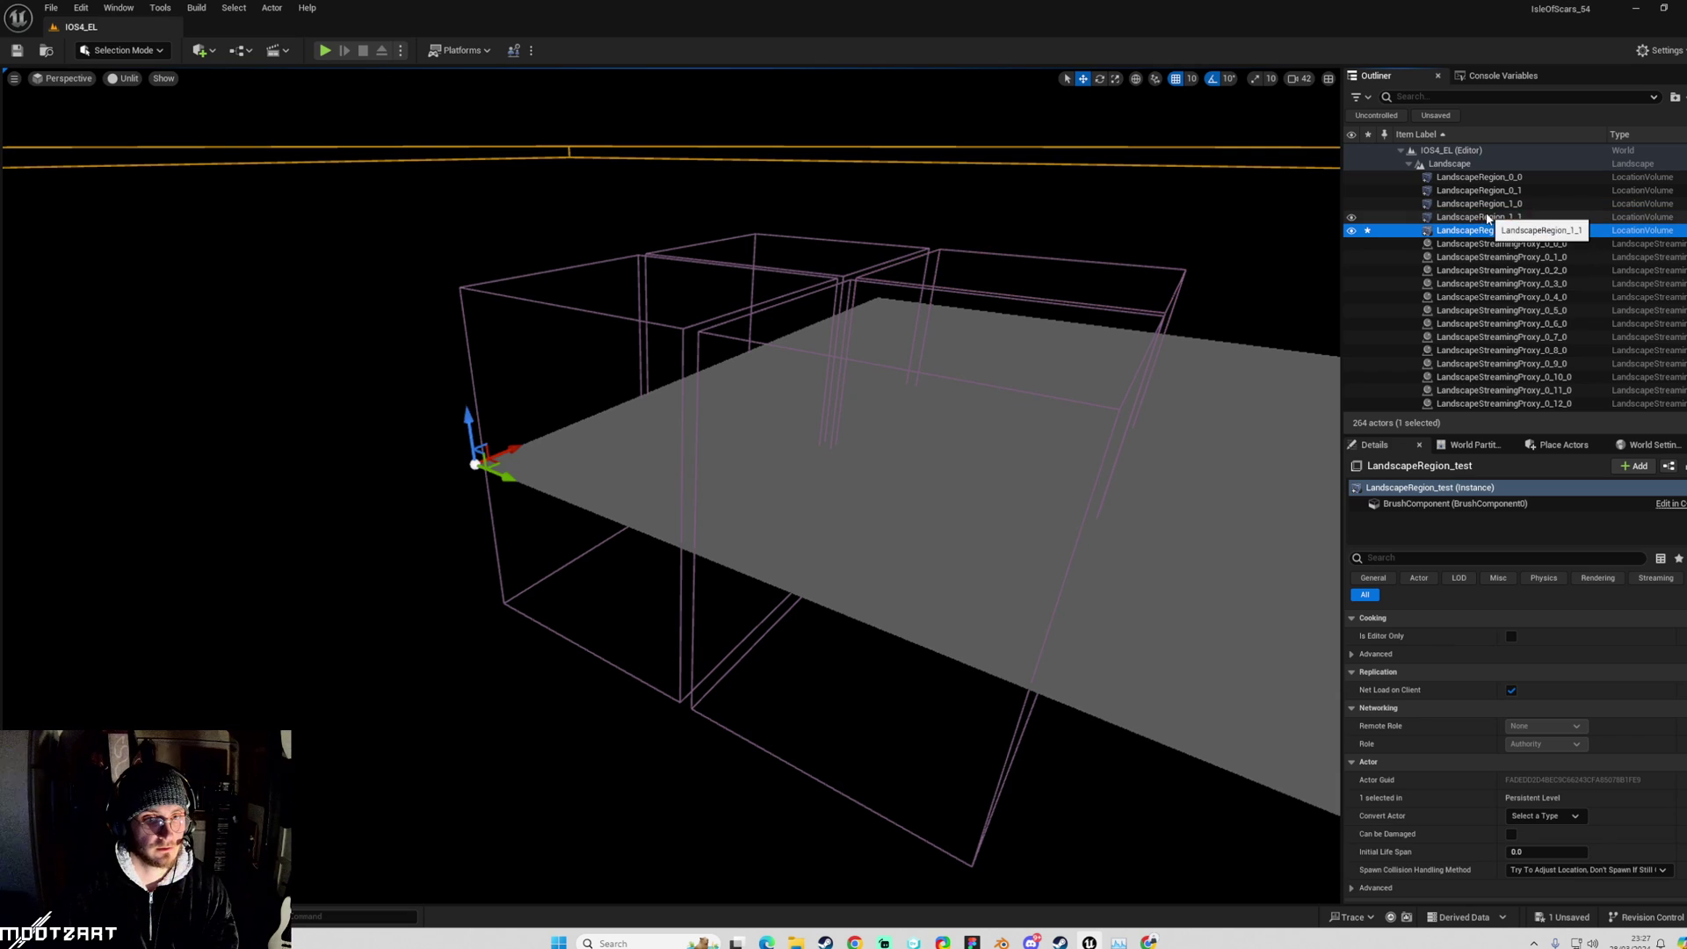
{"action": "scroll", "coordinate": [1494, 709], "scroll_direction": "up", "scroll_amount": 5}
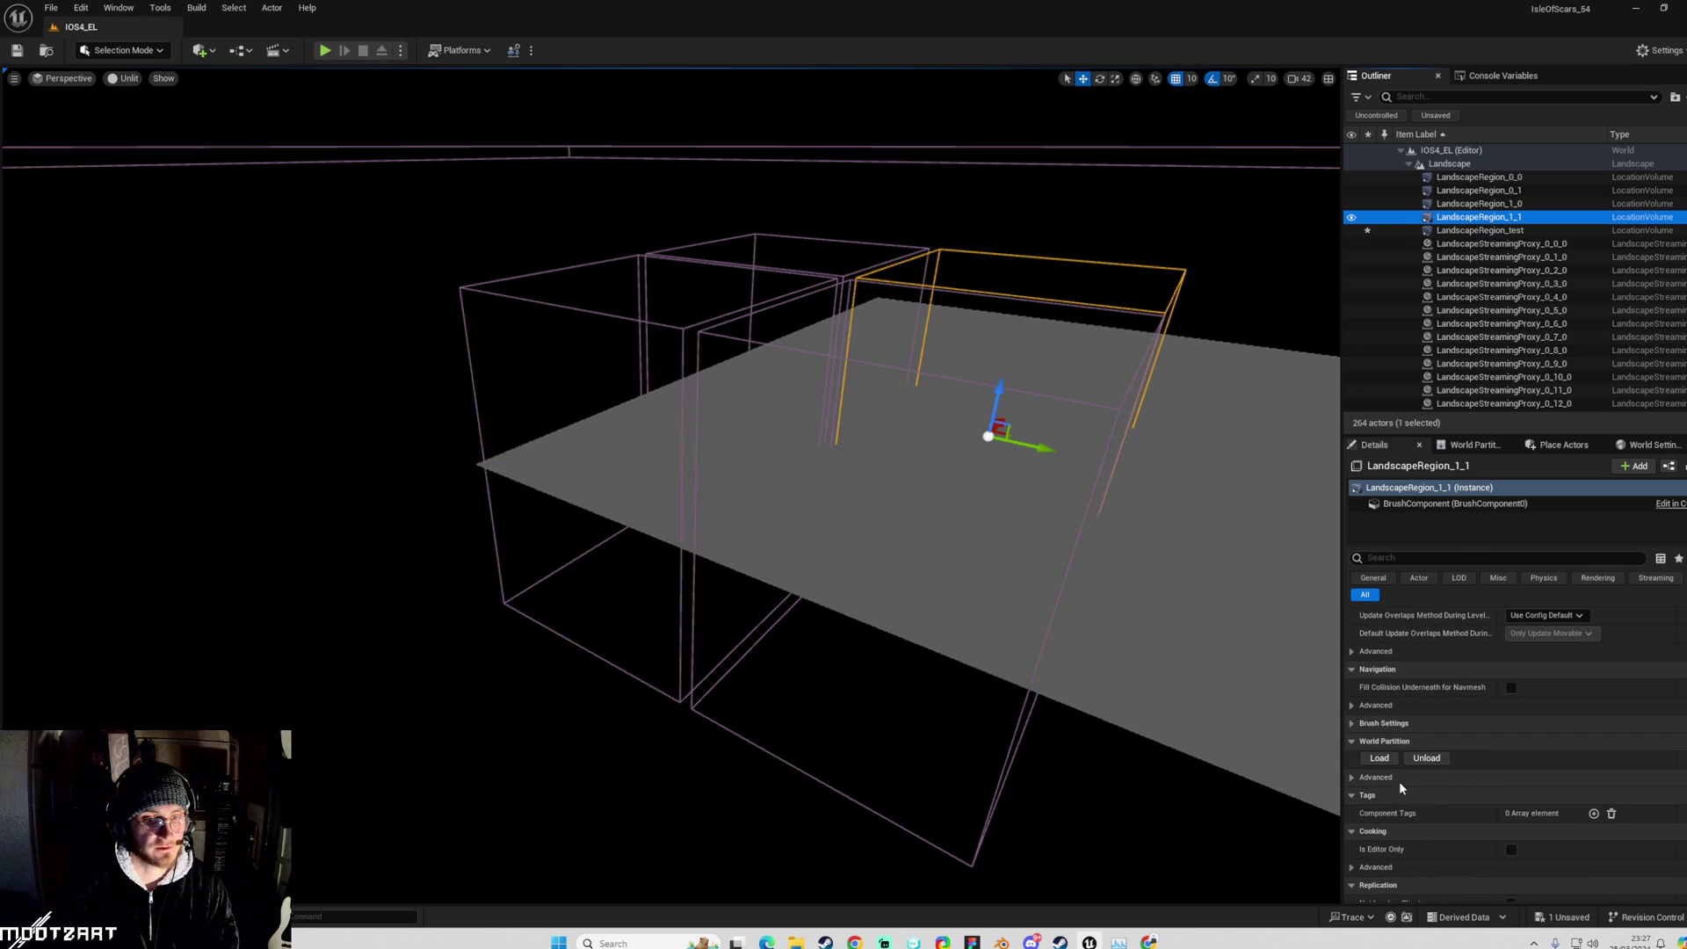
{"action": "left_click", "coordinate": [1483, 230]}
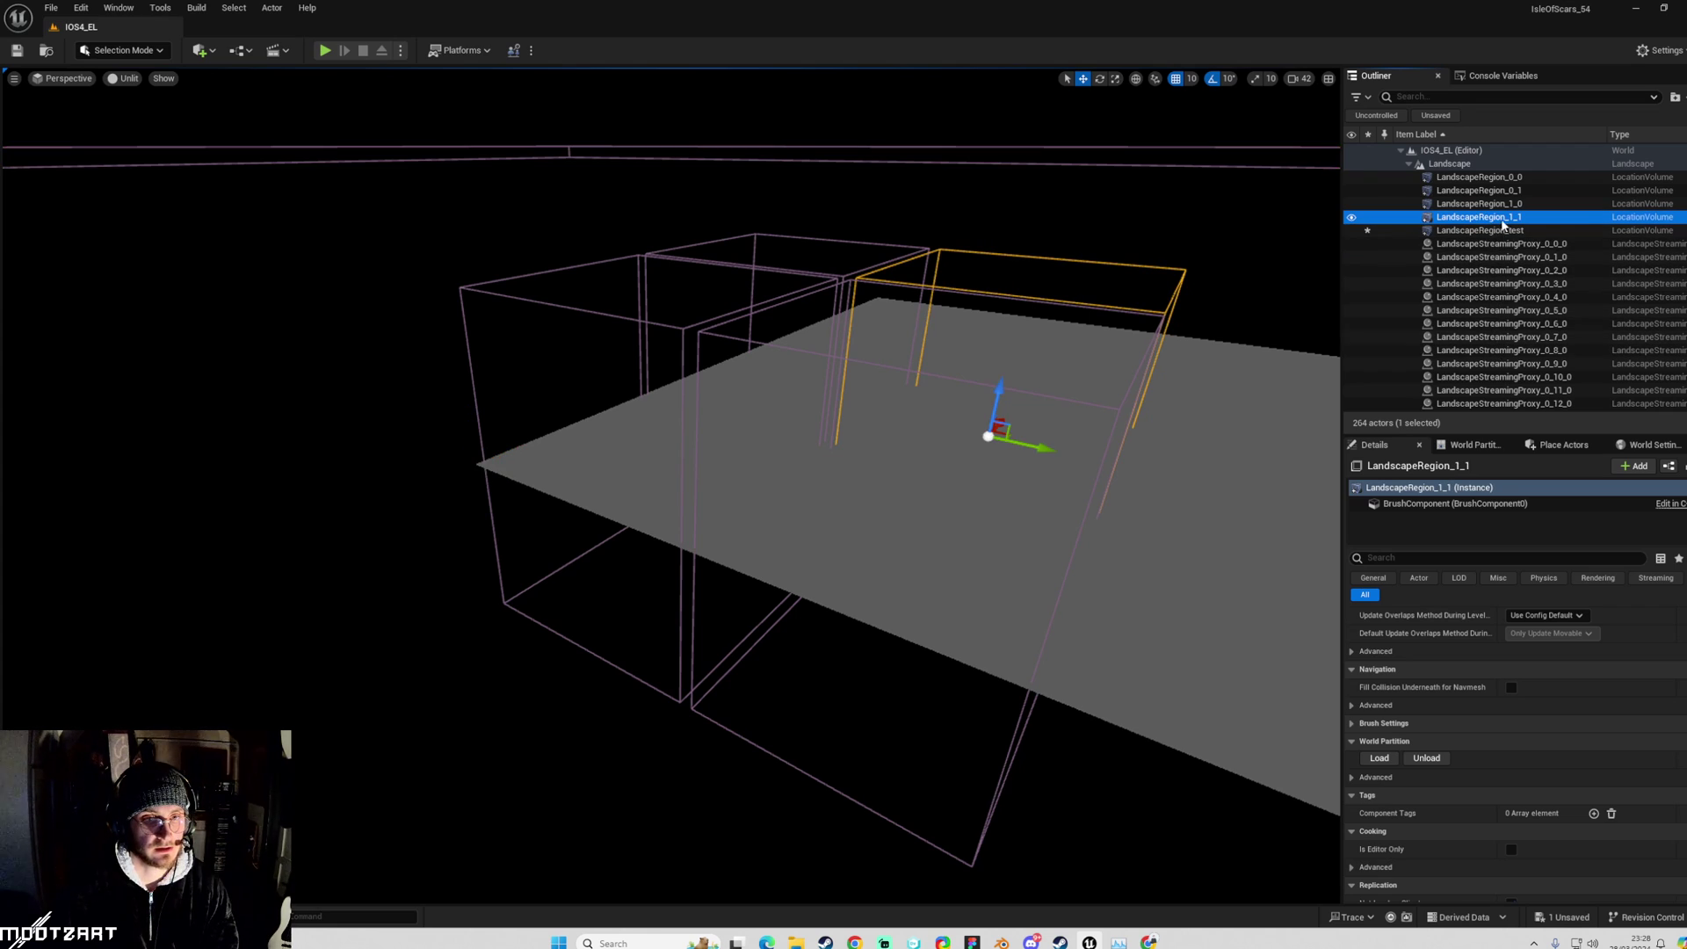
{"action": "left_click", "coordinate": [1485, 217]}
{"action": "scroll", "coordinate": [1522, 689], "scroll_direction": "up", "scroll_amount": 4}
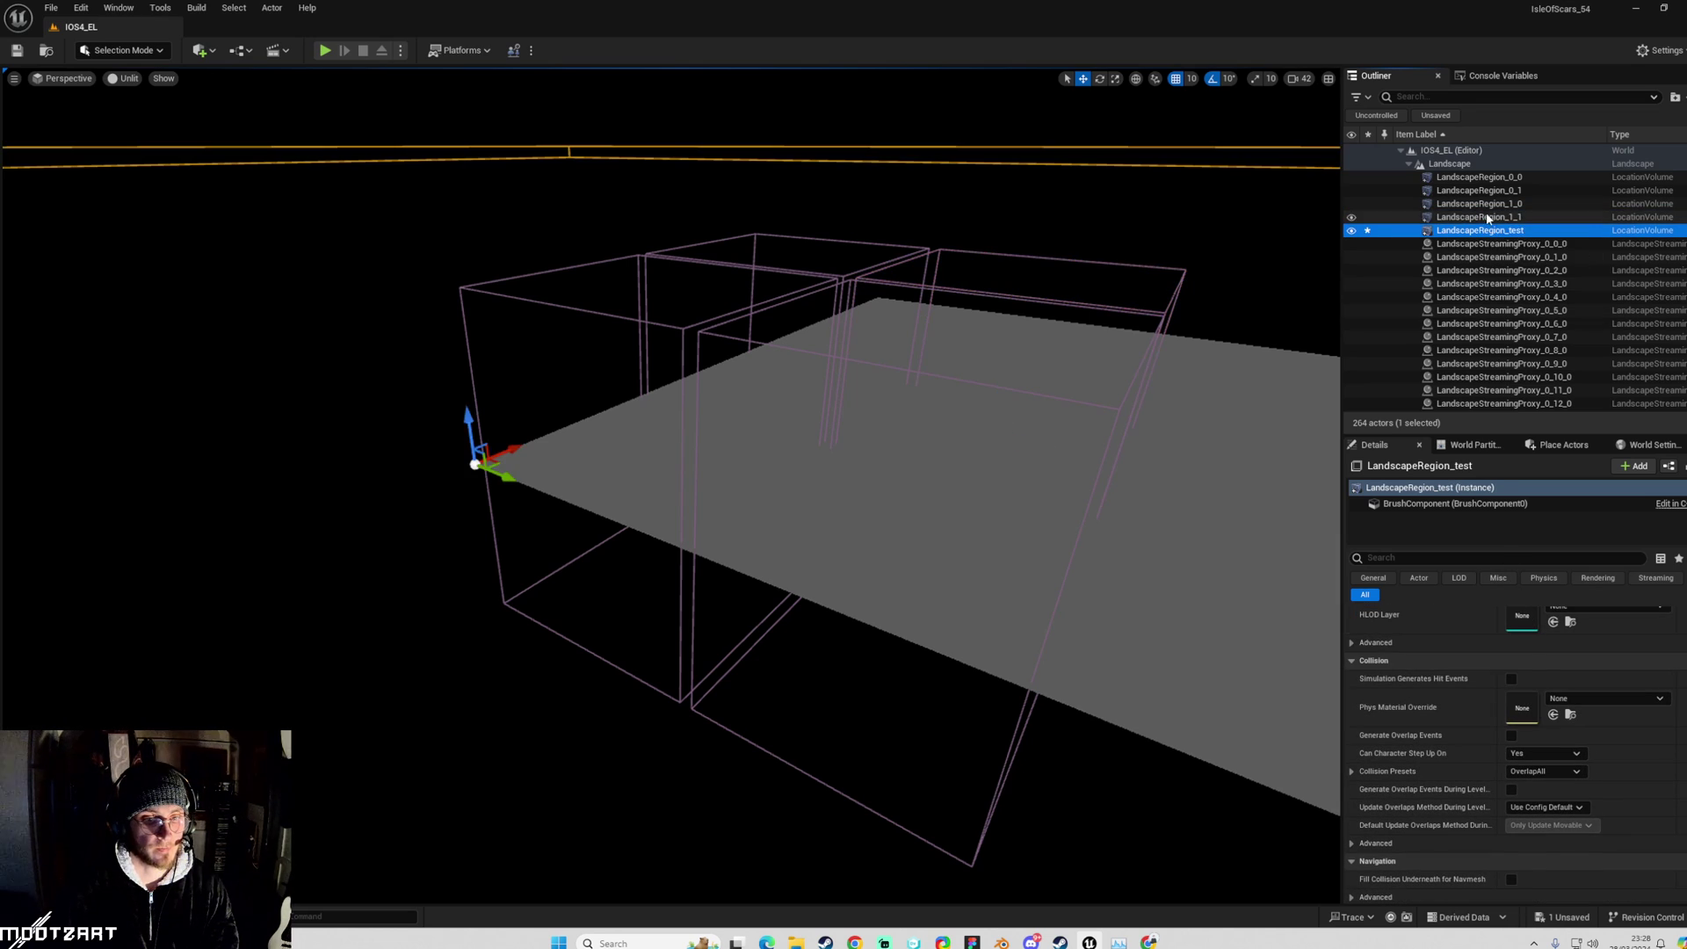
{"action": "scroll", "coordinate": [1469, 694], "scroll_direction": "up", "scroll_amount": 4}
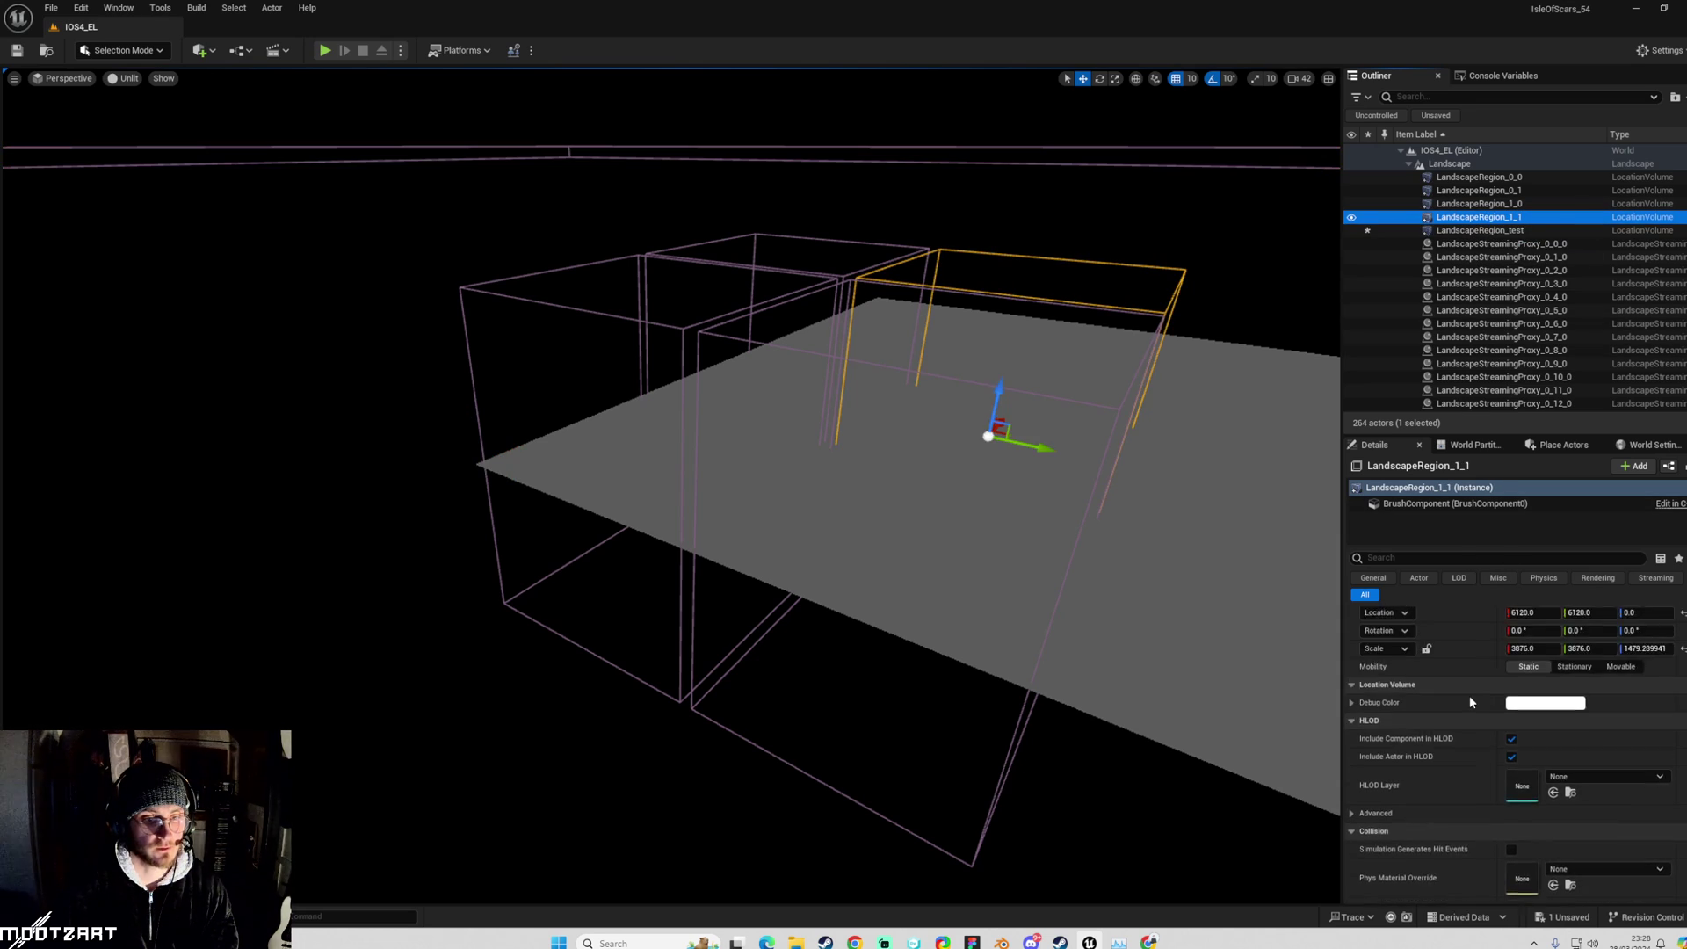
{"action": "left_click", "coordinate": [1480, 230]}
{"action": "left_click", "coordinate": [1483, 217]}
{"action": "left_click", "coordinate": [1483, 231]}
{"action": "left_click", "coordinate": [1482, 218]}
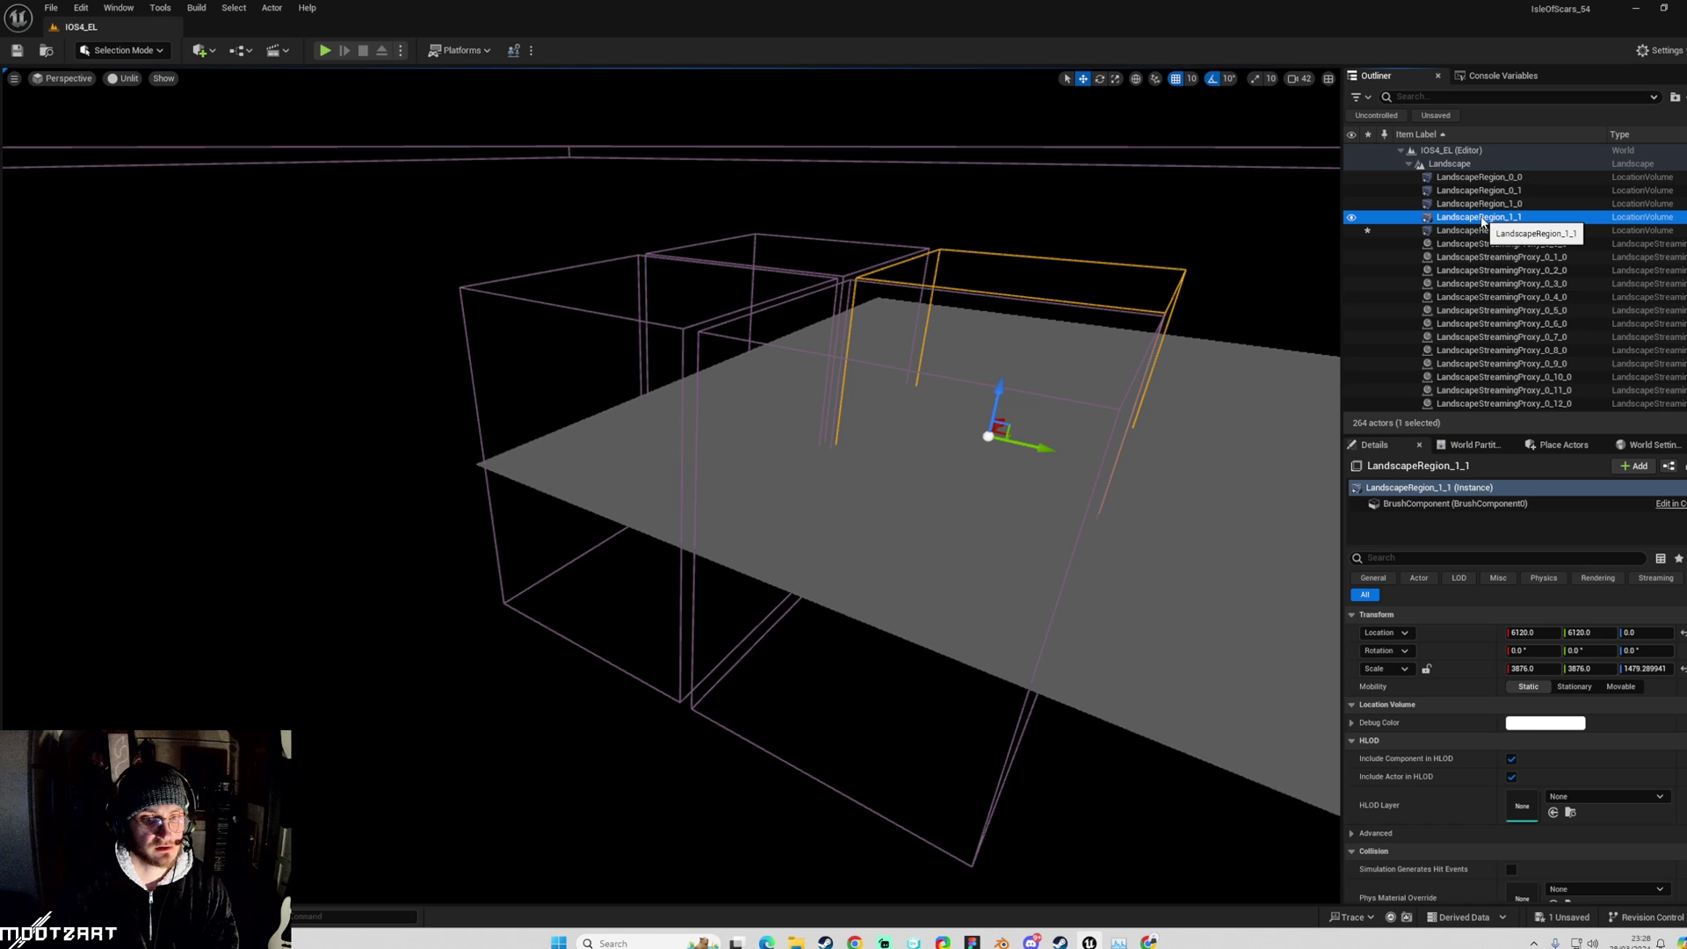
Reset the scale of LandscapeRegion_test to the default 1.0 on all axes.
{"action": "left_click", "coordinate": [1482, 230]}
{"action": "left_click", "coordinate": [1682, 669]}
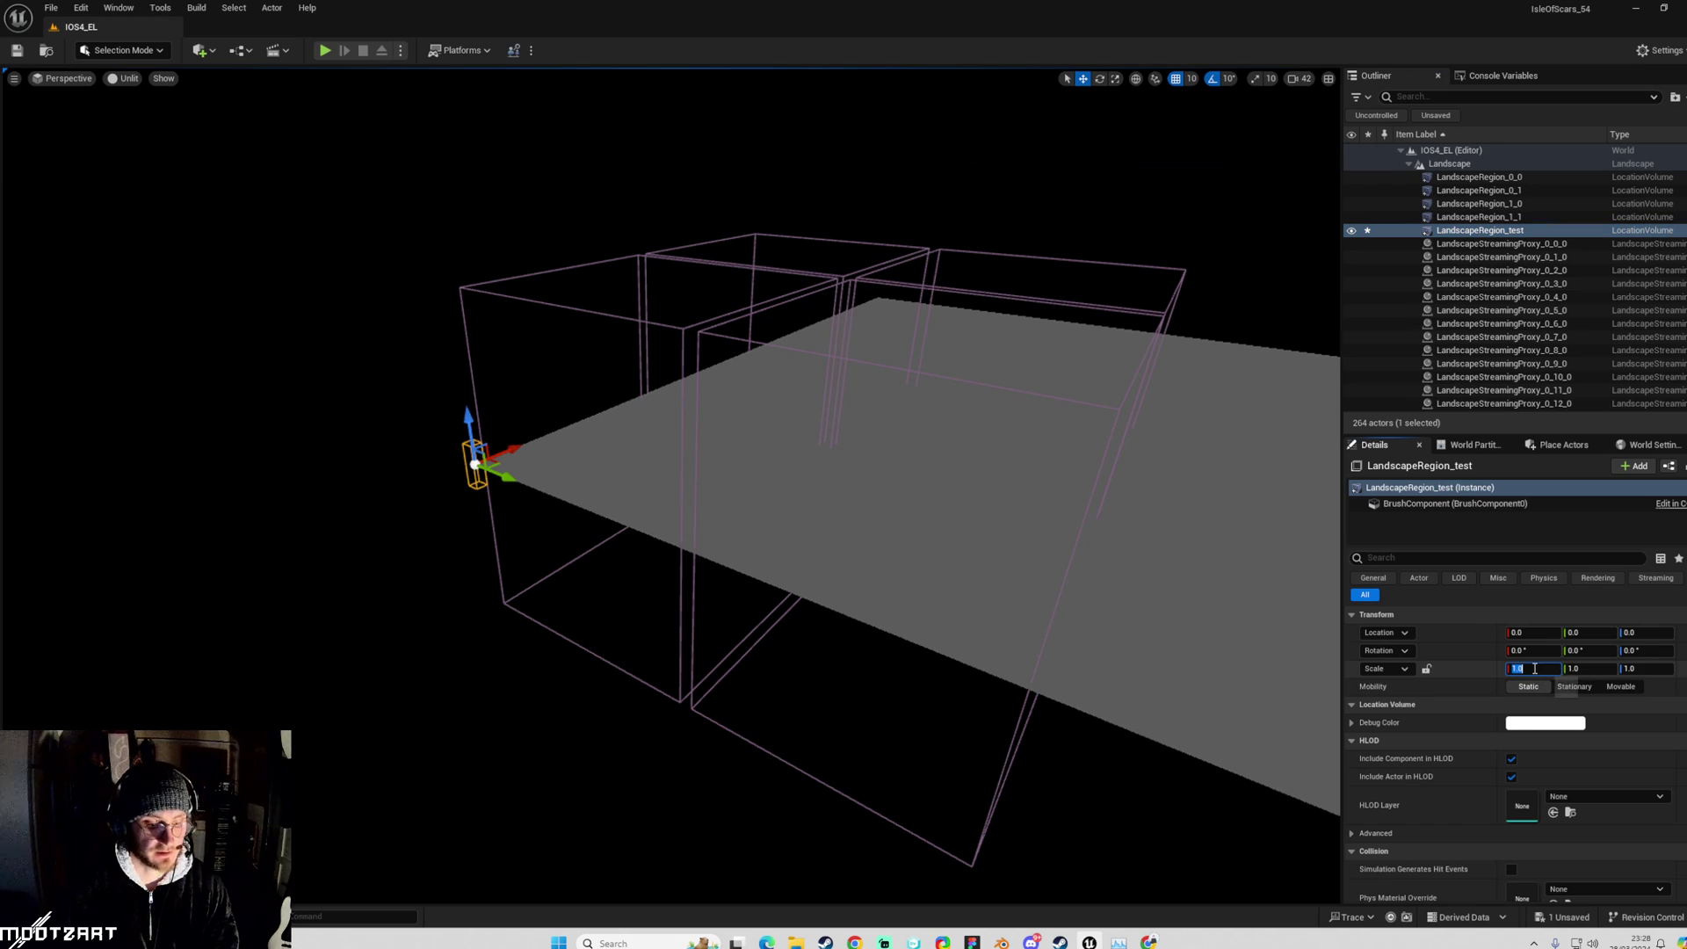
Set the scale of LandscapeRegion_test to 10 on X and Y and 8 on Z.
{"action": "type", "text": "10"}
{"action": "key", "text": "Tab"}
{"action": "type", "text": "1"}
{"action": "key", "text": "Tab"}
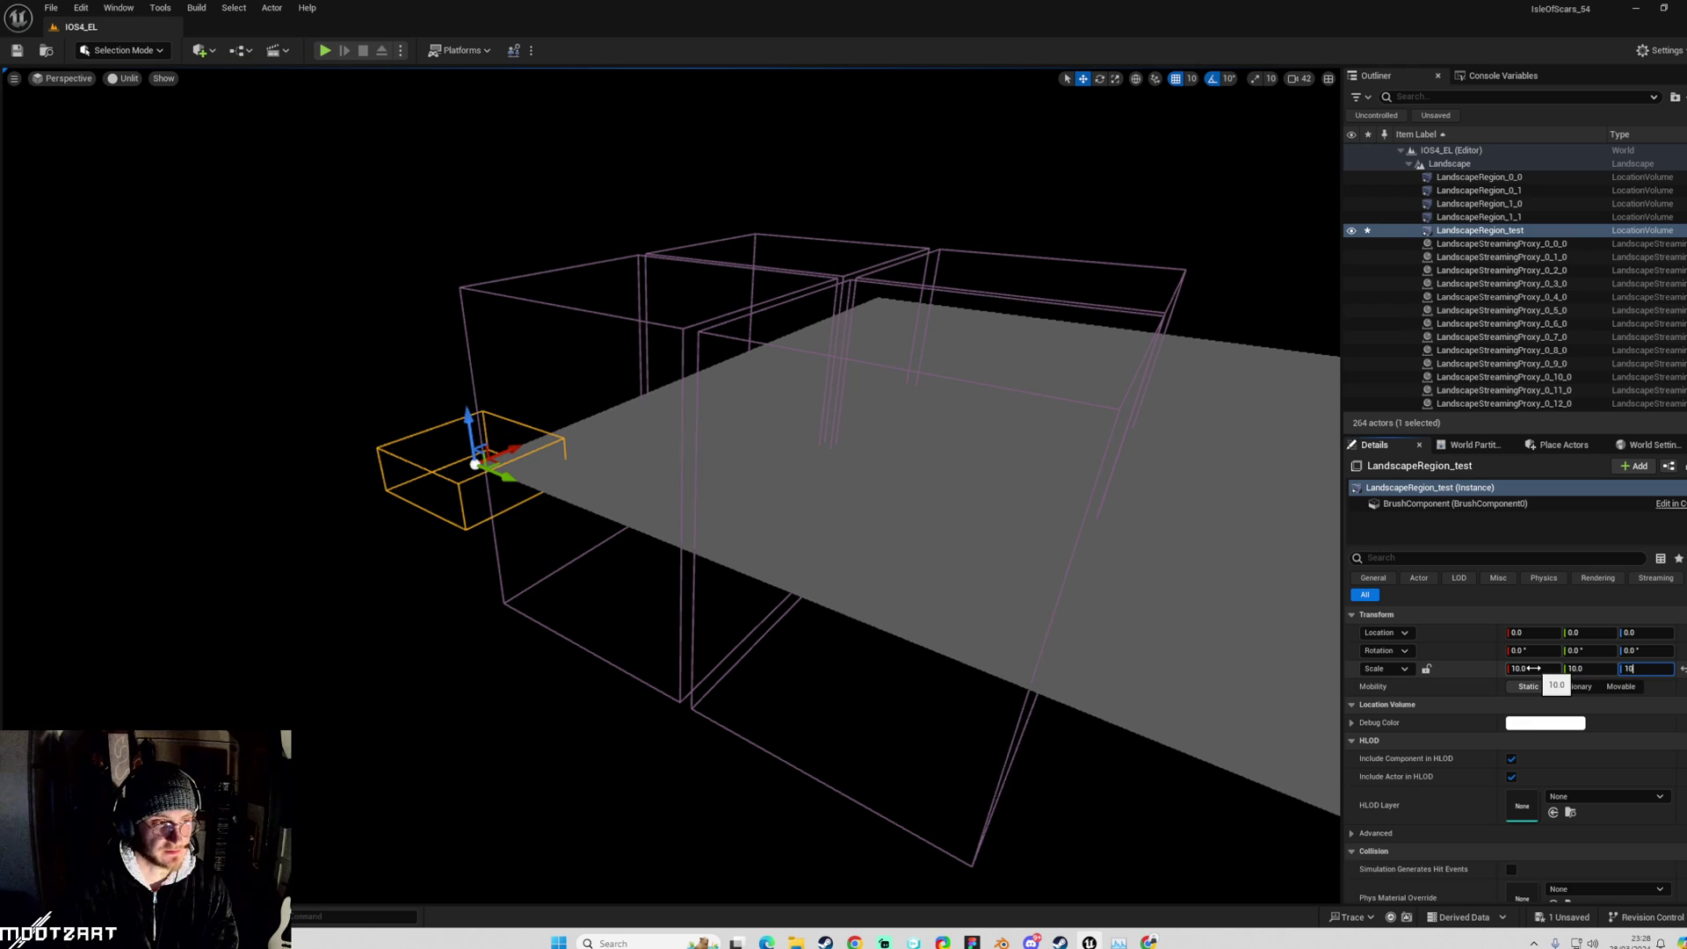
{"action": "type", "text": "10"}
{"action": "key", "text": "Return"}
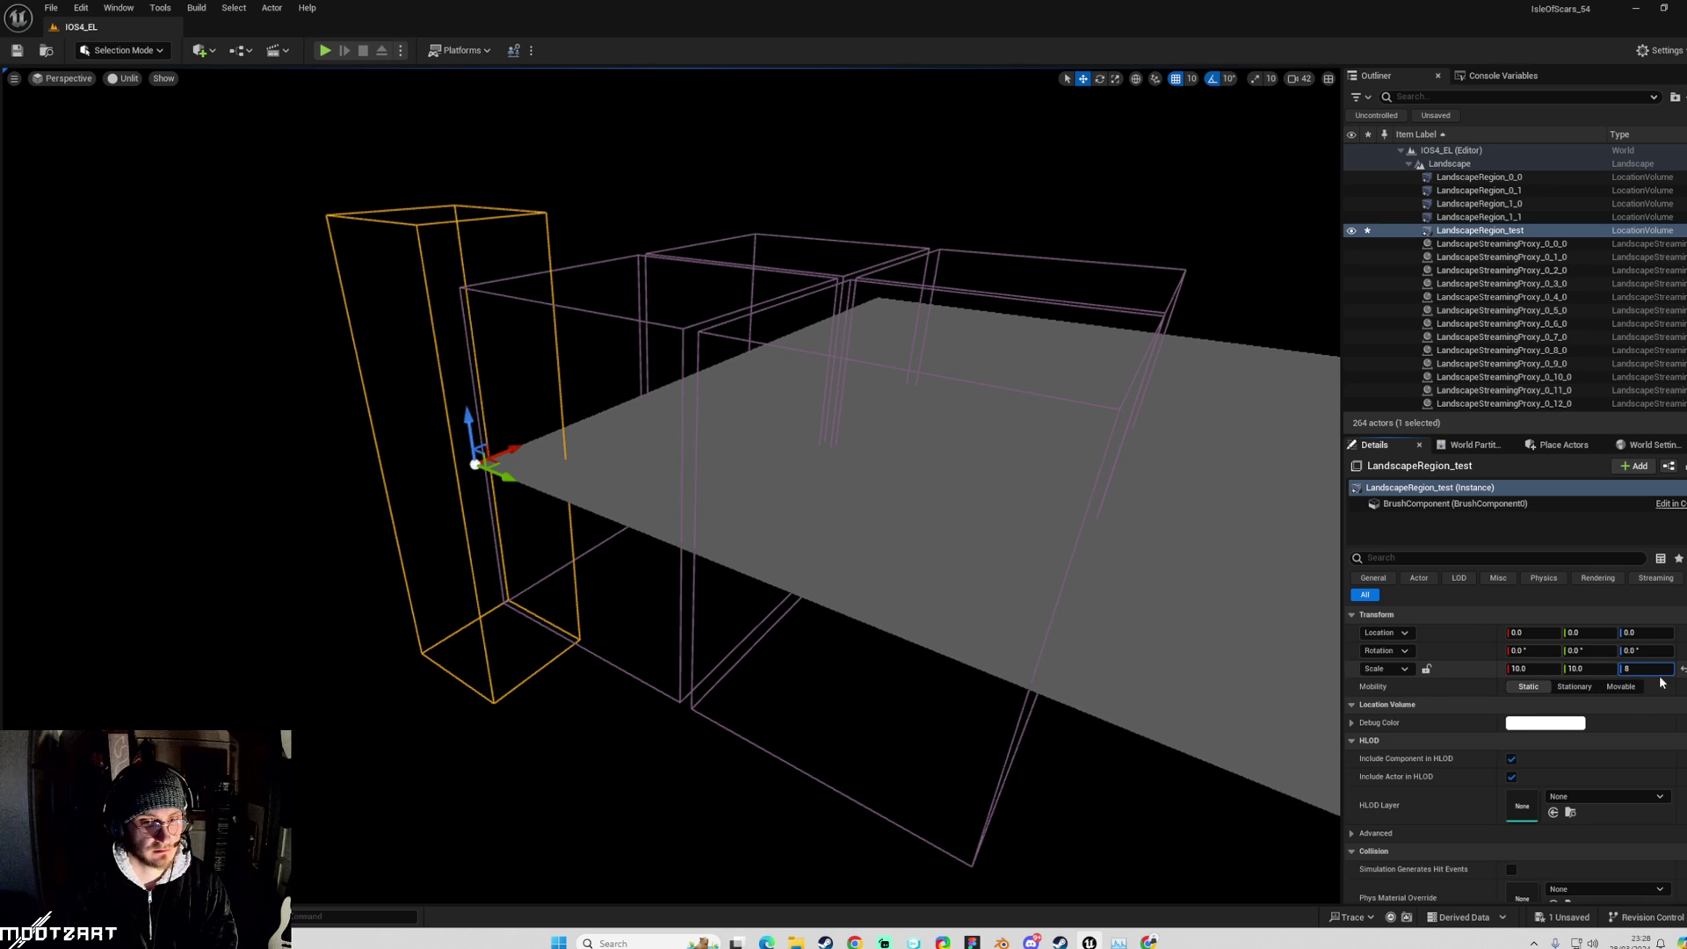
{"action": "key", "text": "Return"}
{"action": "right_click_drag", "start_coordinate": [1142, 563], "coordinate": [1063, 528]}
{"action": "right_click_drag", "start_coordinate": [1143, 615], "coordinate": [1143, 615]}
{"action": "right_click_drag", "start_coordinate": [993, 529], "coordinate": [993, 528]}
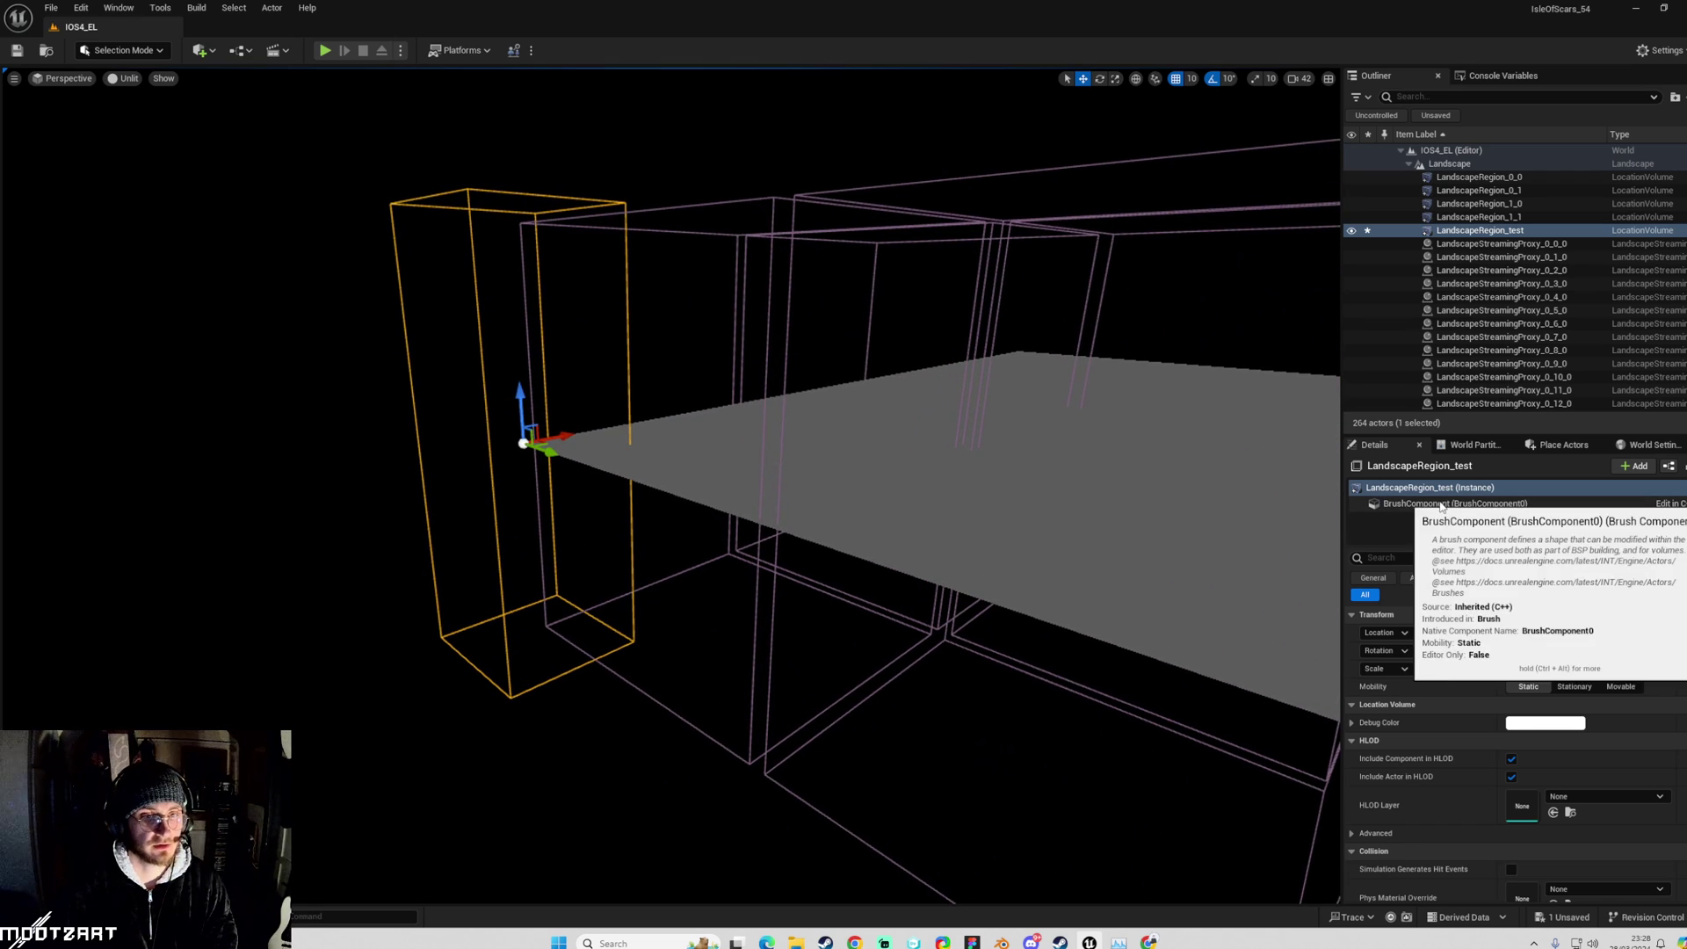
Compare the transform and BrushComponent settings of LandscapeRegion_1_1 with those of LandscapeRegion_test.
{"action": "left_click", "coordinate": [1482, 218]}
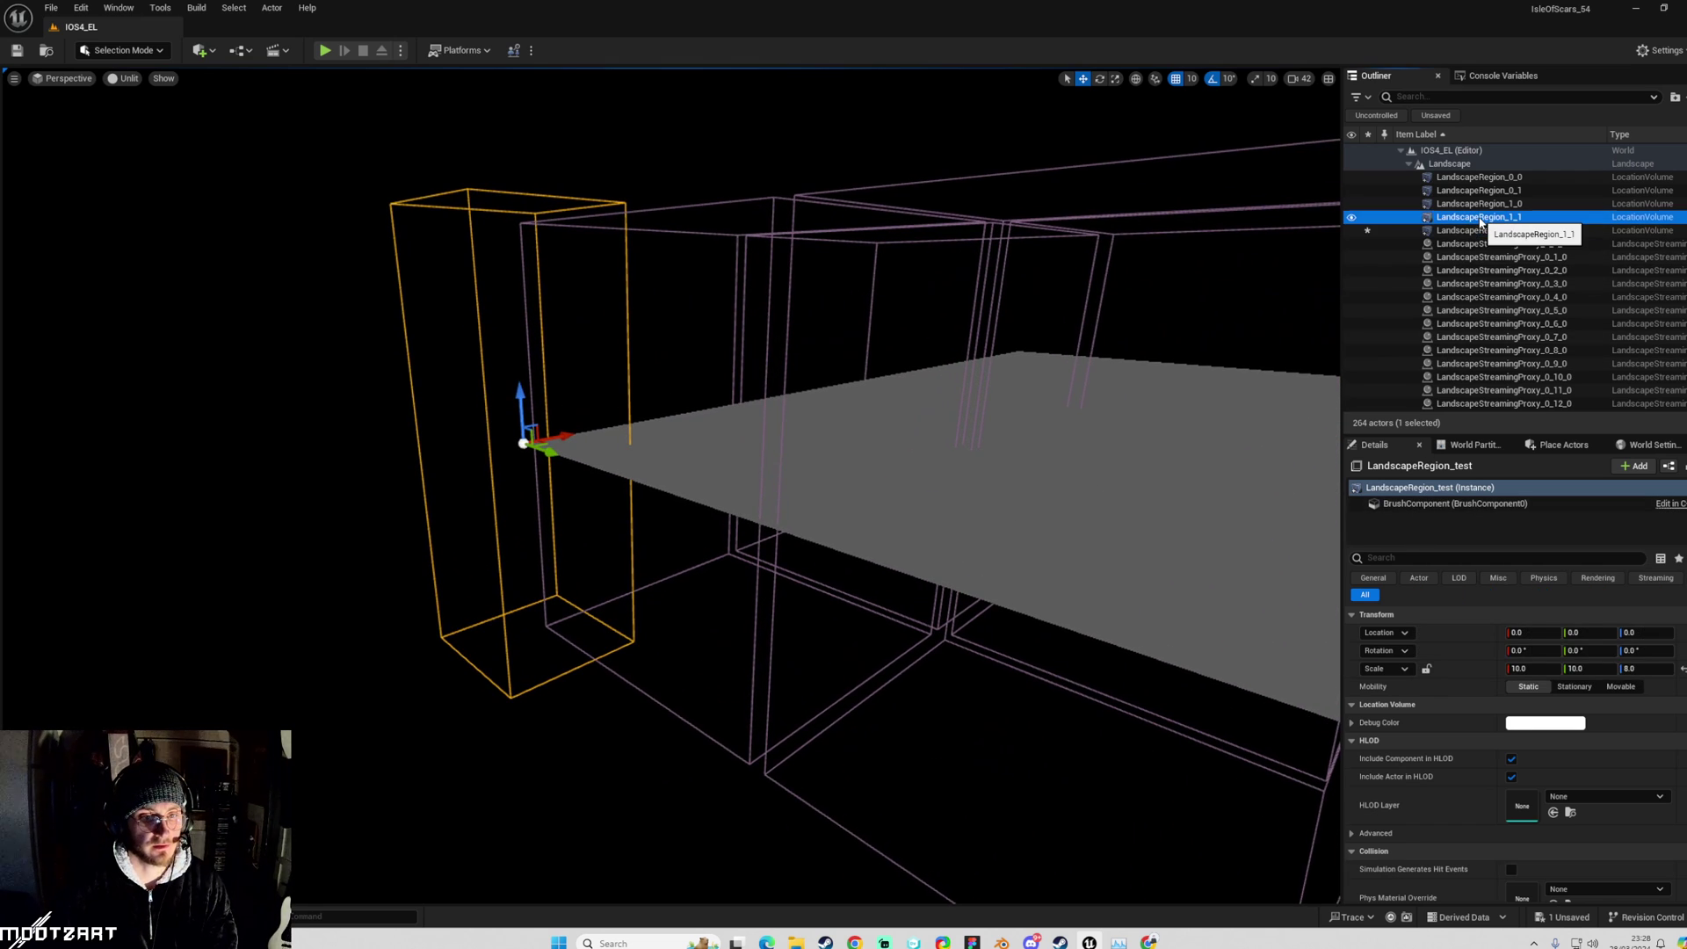
{"action": "left_click", "coordinate": [1441, 504]}
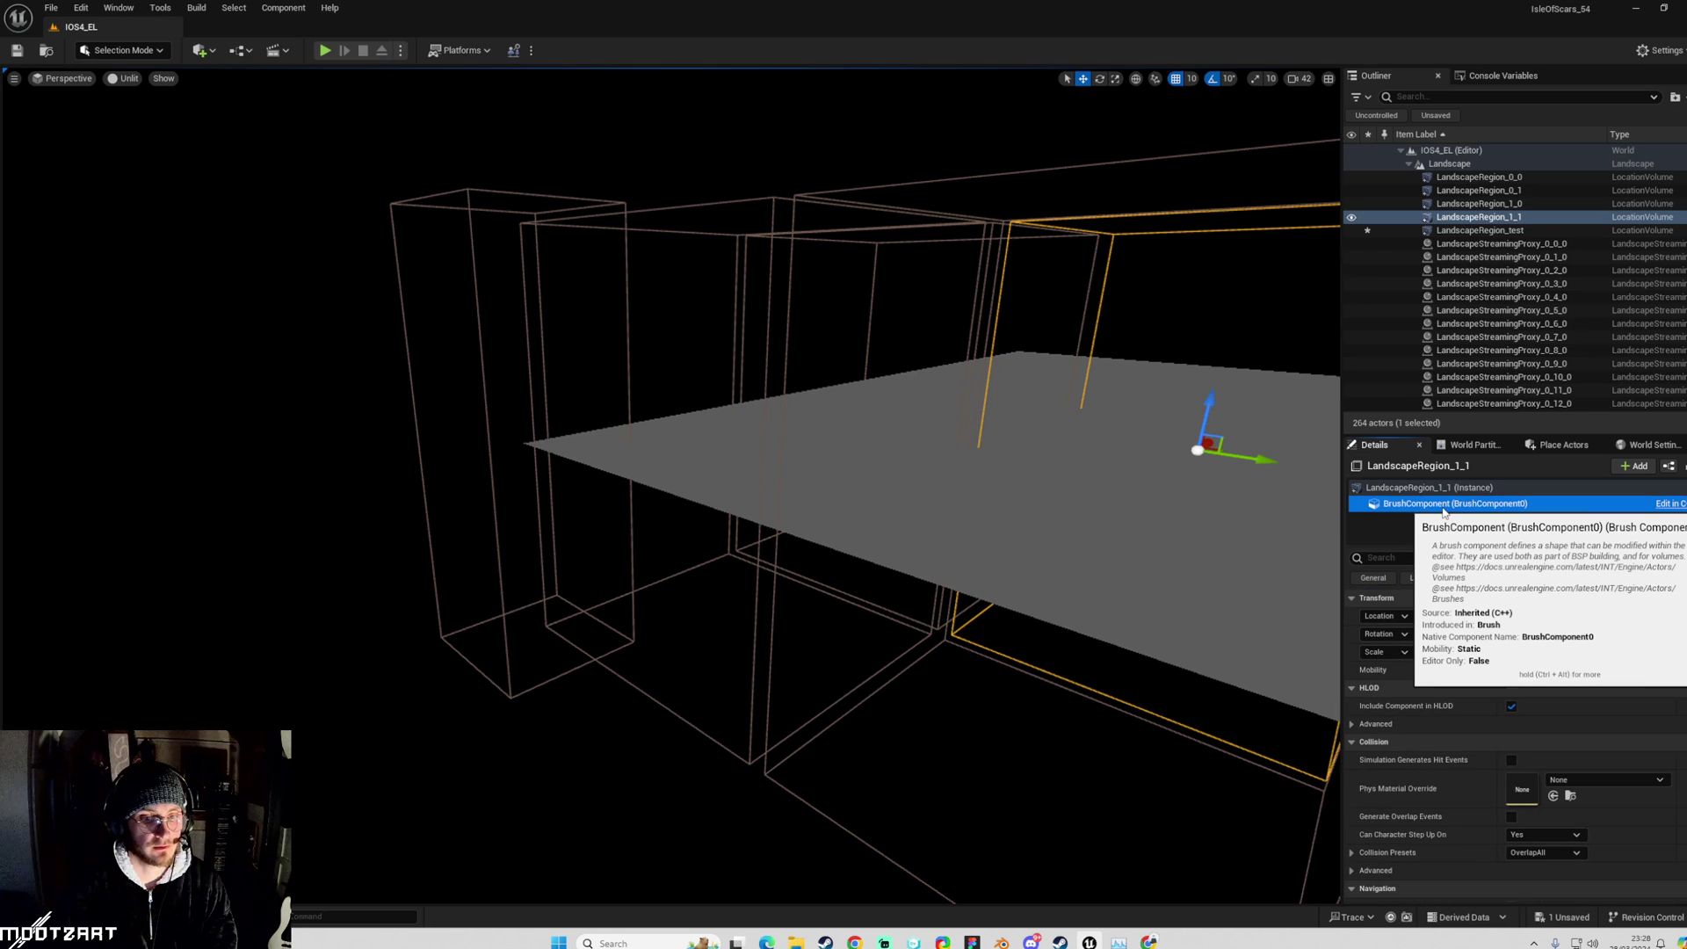
{"action": "left_click", "coordinate": [1485, 232]}
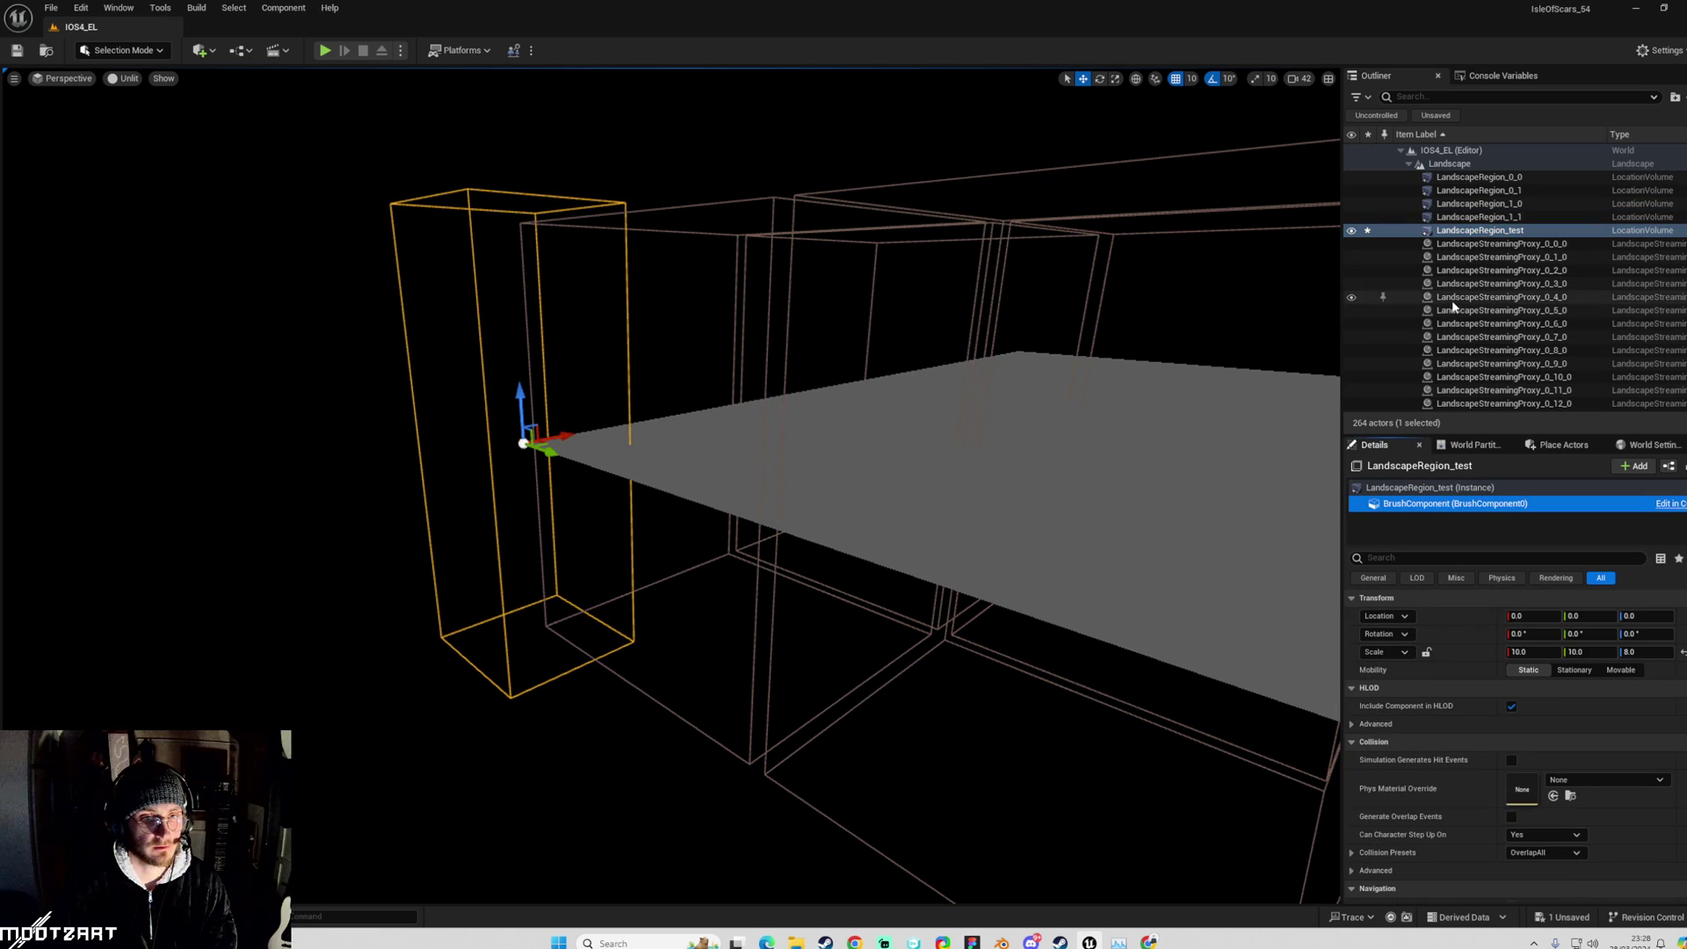
{"action": "left_click", "coordinate": [1481, 218]}
{"action": "left_click", "coordinate": [1483, 232]}
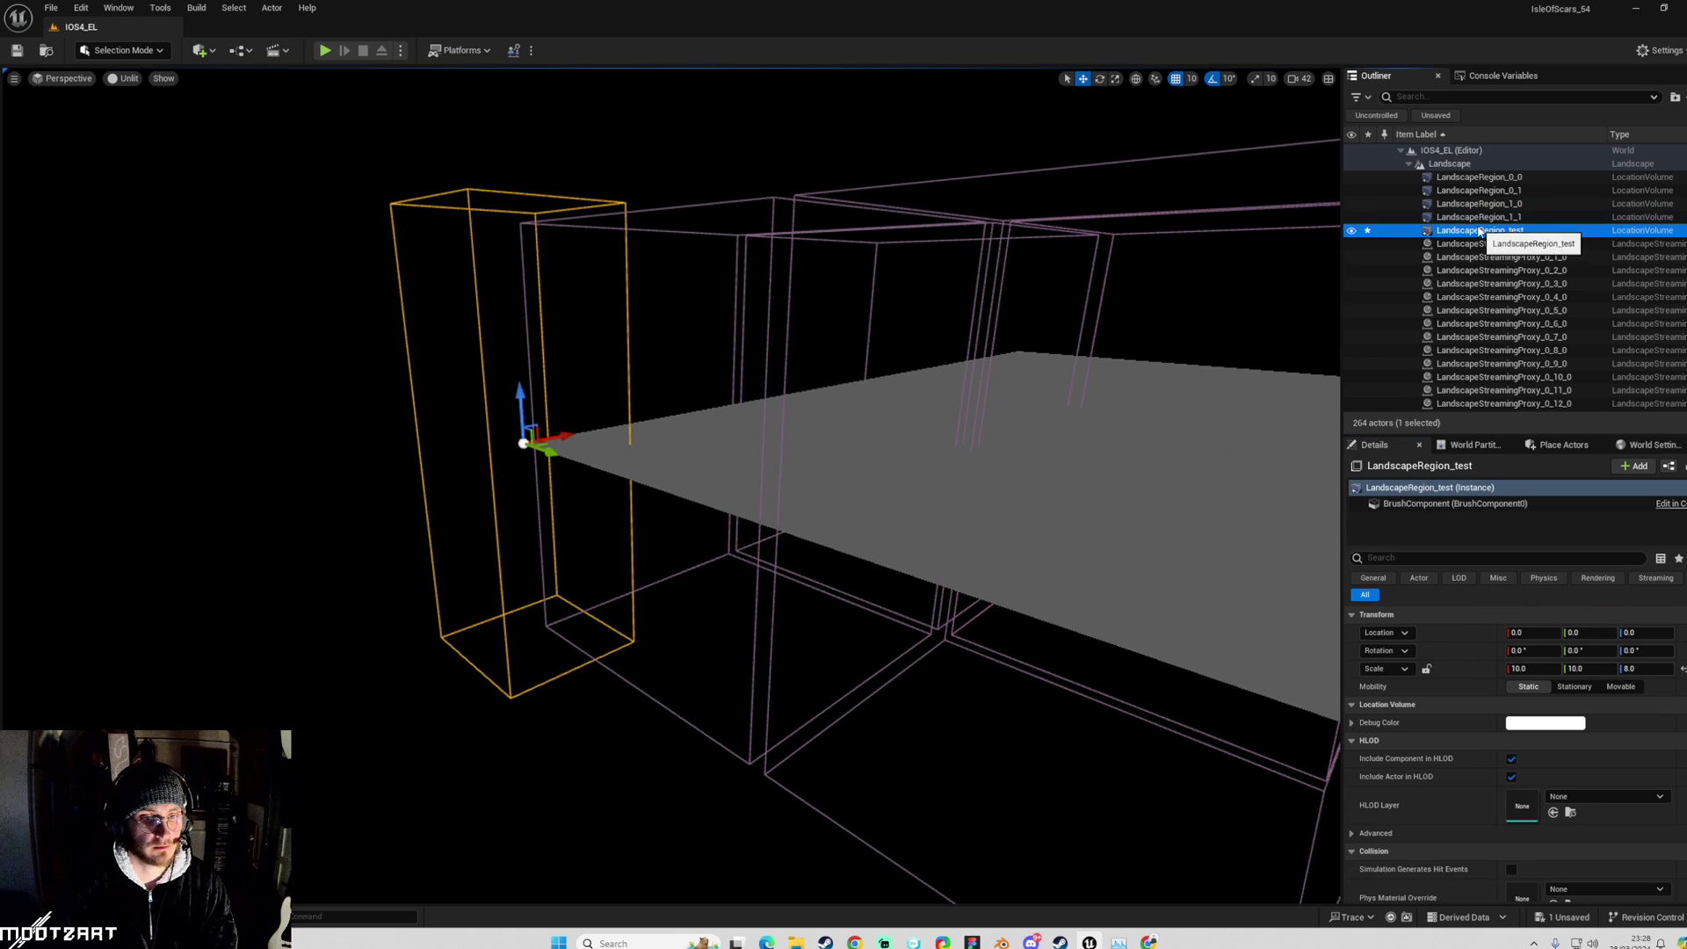
{"action": "left_click", "coordinate": [1480, 219]}
{"action": "left_click", "coordinate": [1485, 233]}
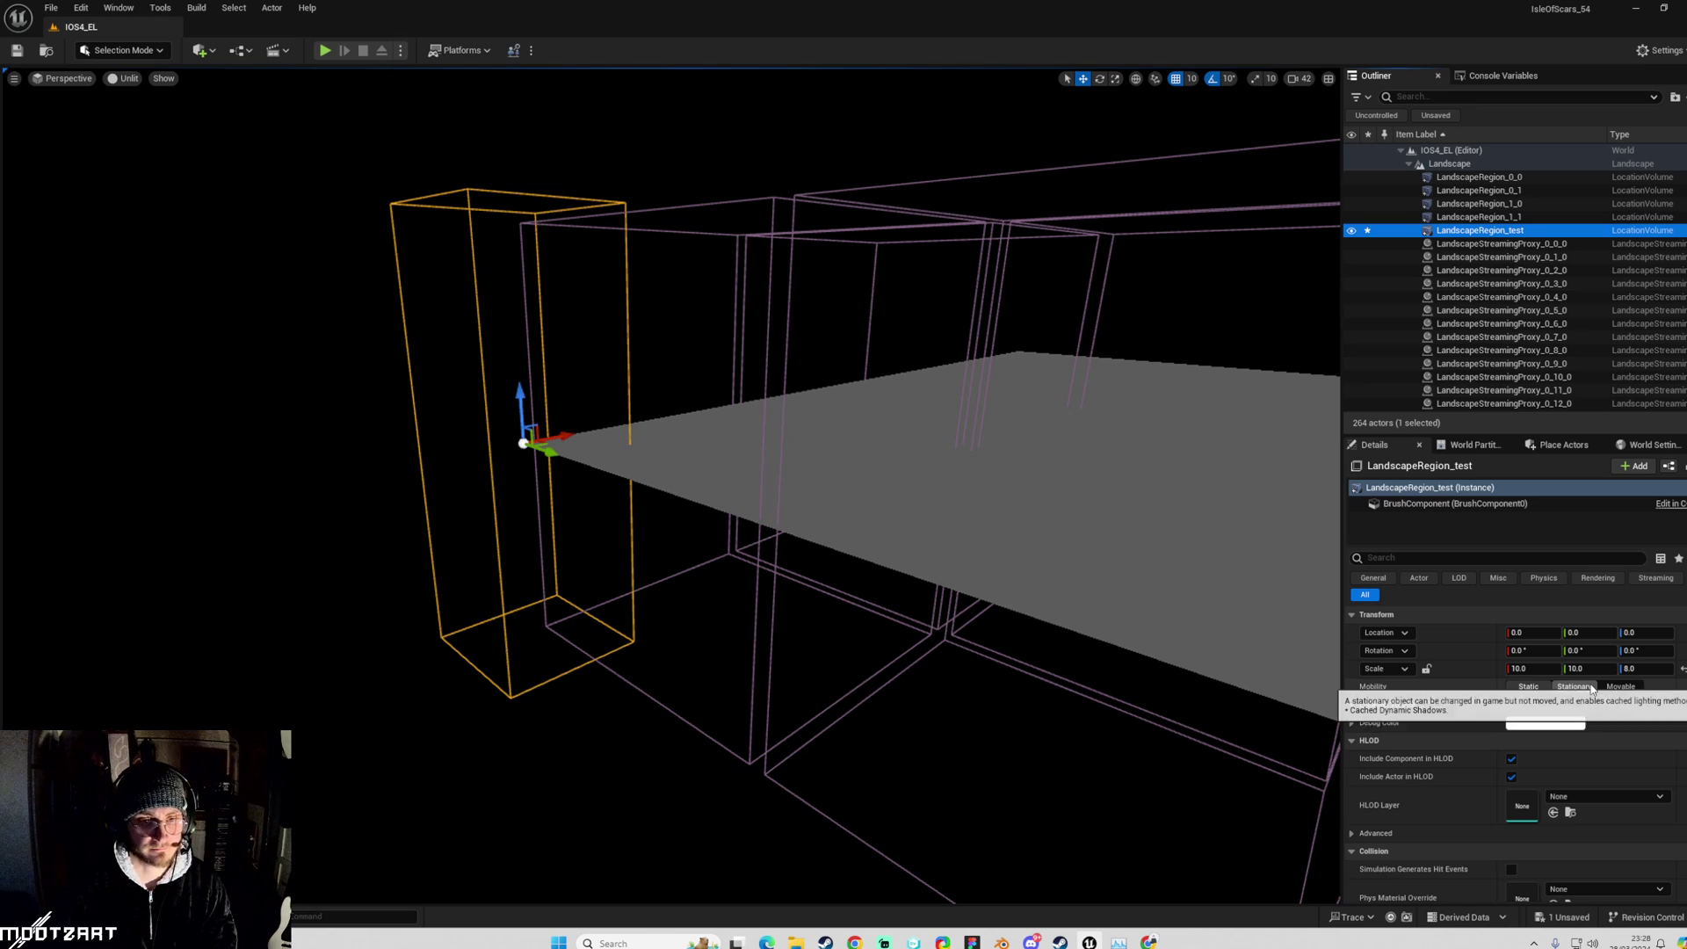
Set the X and Y scale of LandscapeRegion_test to 20.
{"action": "left_click", "coordinate": [1533, 669]}
{"action": "type", "text": "20"}
{"action": "key", "text": "Tab"}
{"action": "type", "text": "2"}
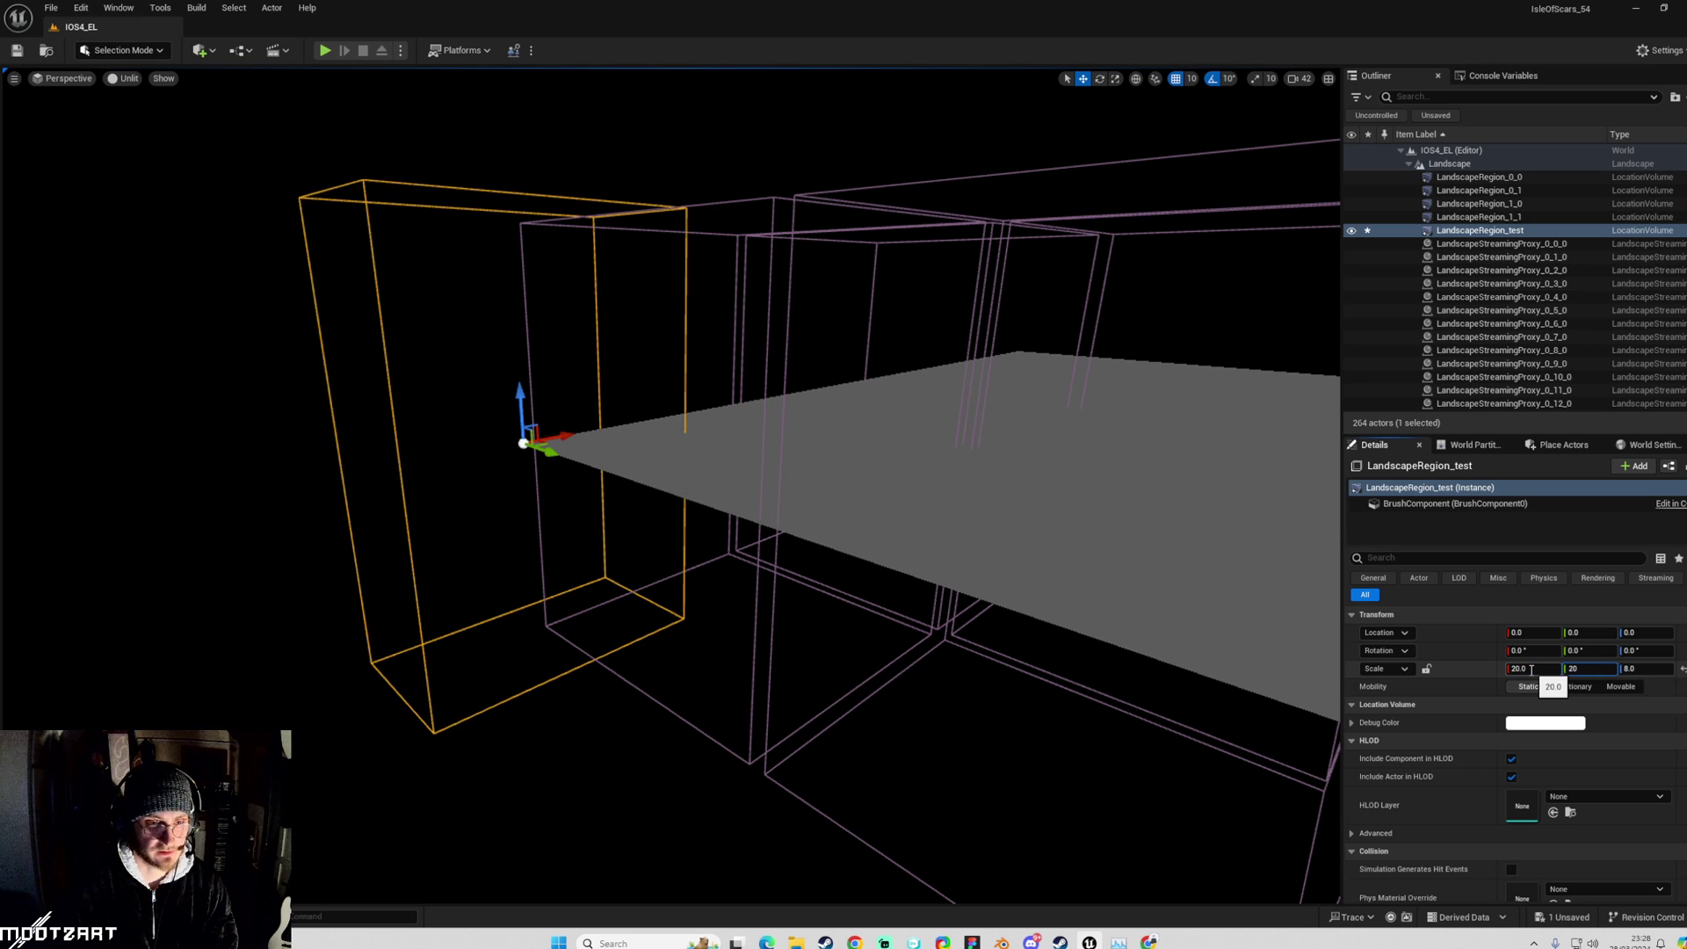
{"action": "key", "text": "Return"}
{"action": "right_click_drag", "start_coordinate": [1019, 528], "coordinate": [1069, 536]}
{"action": "key", "text": "w"}
{"action": "key", "text": "s"}
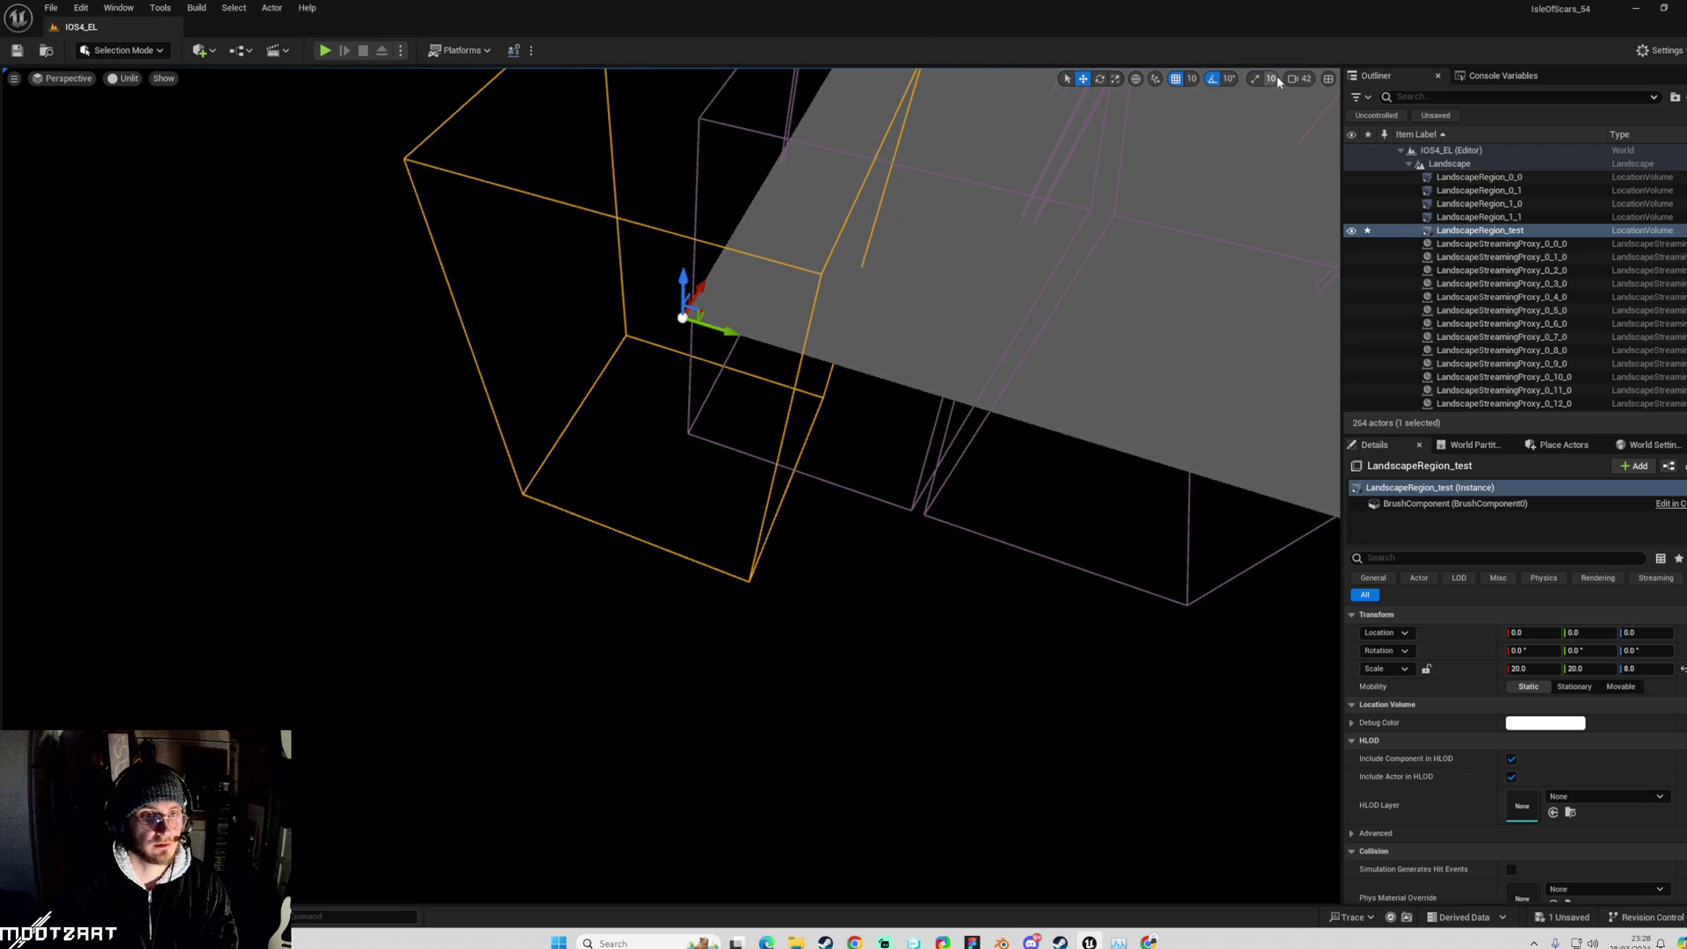
Show the level in four evenly sized viewports and frame LandscapeRegion_test in the Back and Top wireframe views.
{"action": "left_click", "coordinate": [1329, 79]}
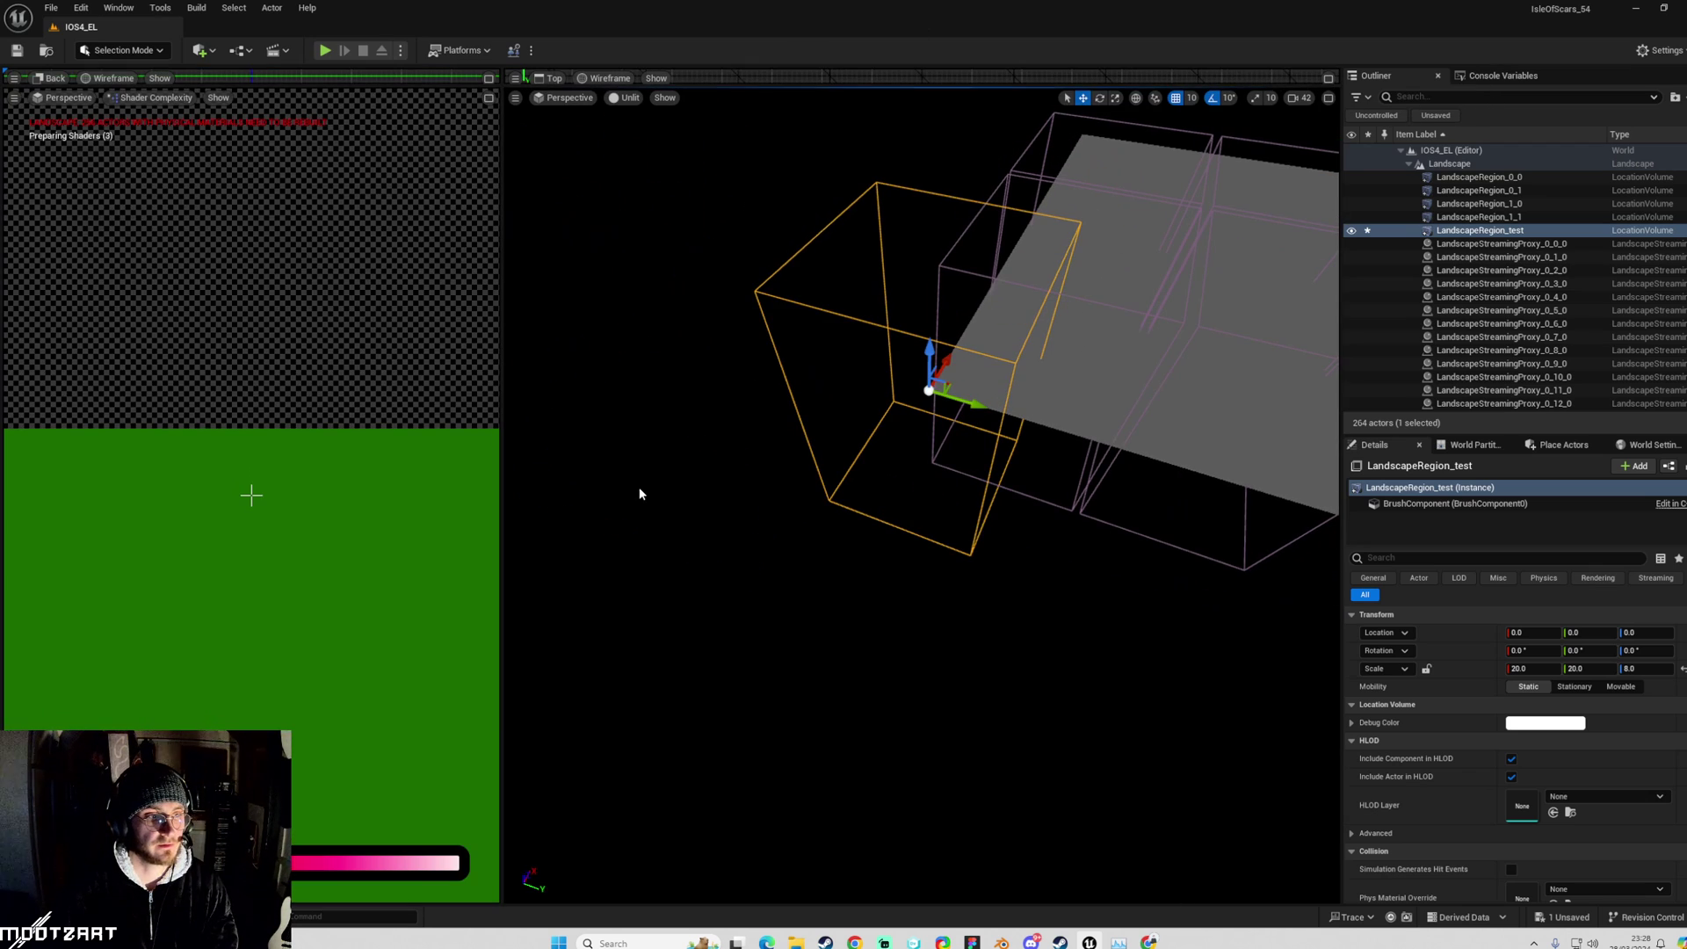
{"action": "left_click_drag", "start_coordinate": [685, 88], "coordinate": [753, 529]}
{"action": "left_click_drag", "start_coordinate": [507, 389], "coordinate": [762, 377]}
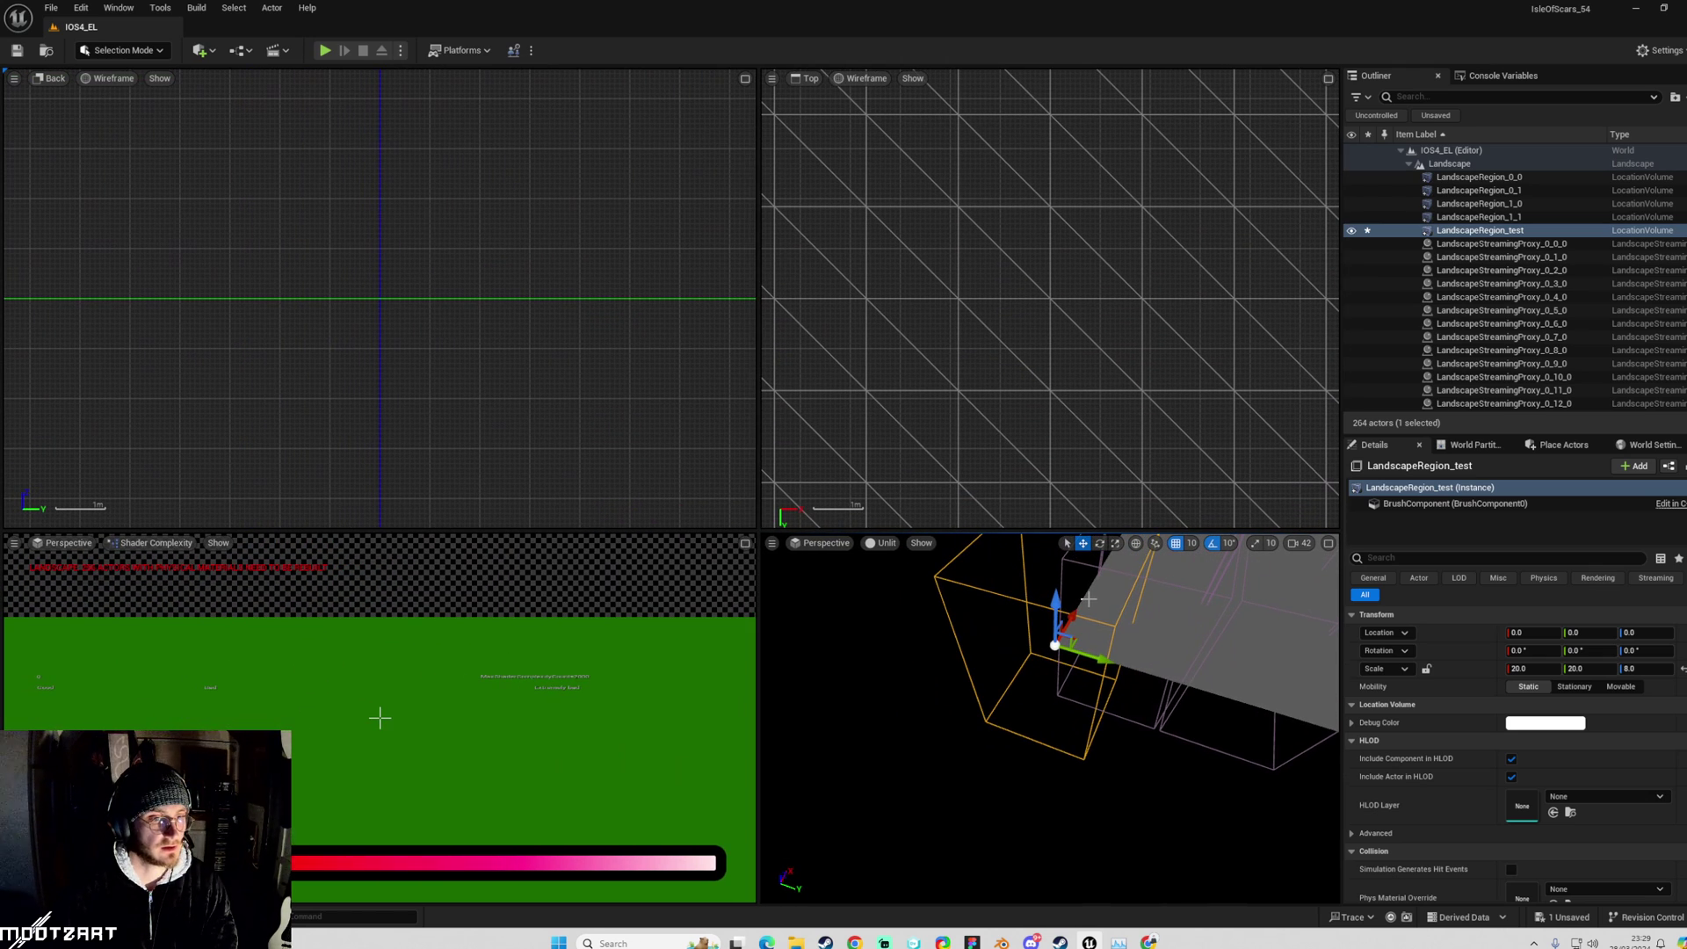
{"action": "key", "text": "f"}
{"action": "key", "text": "f"}
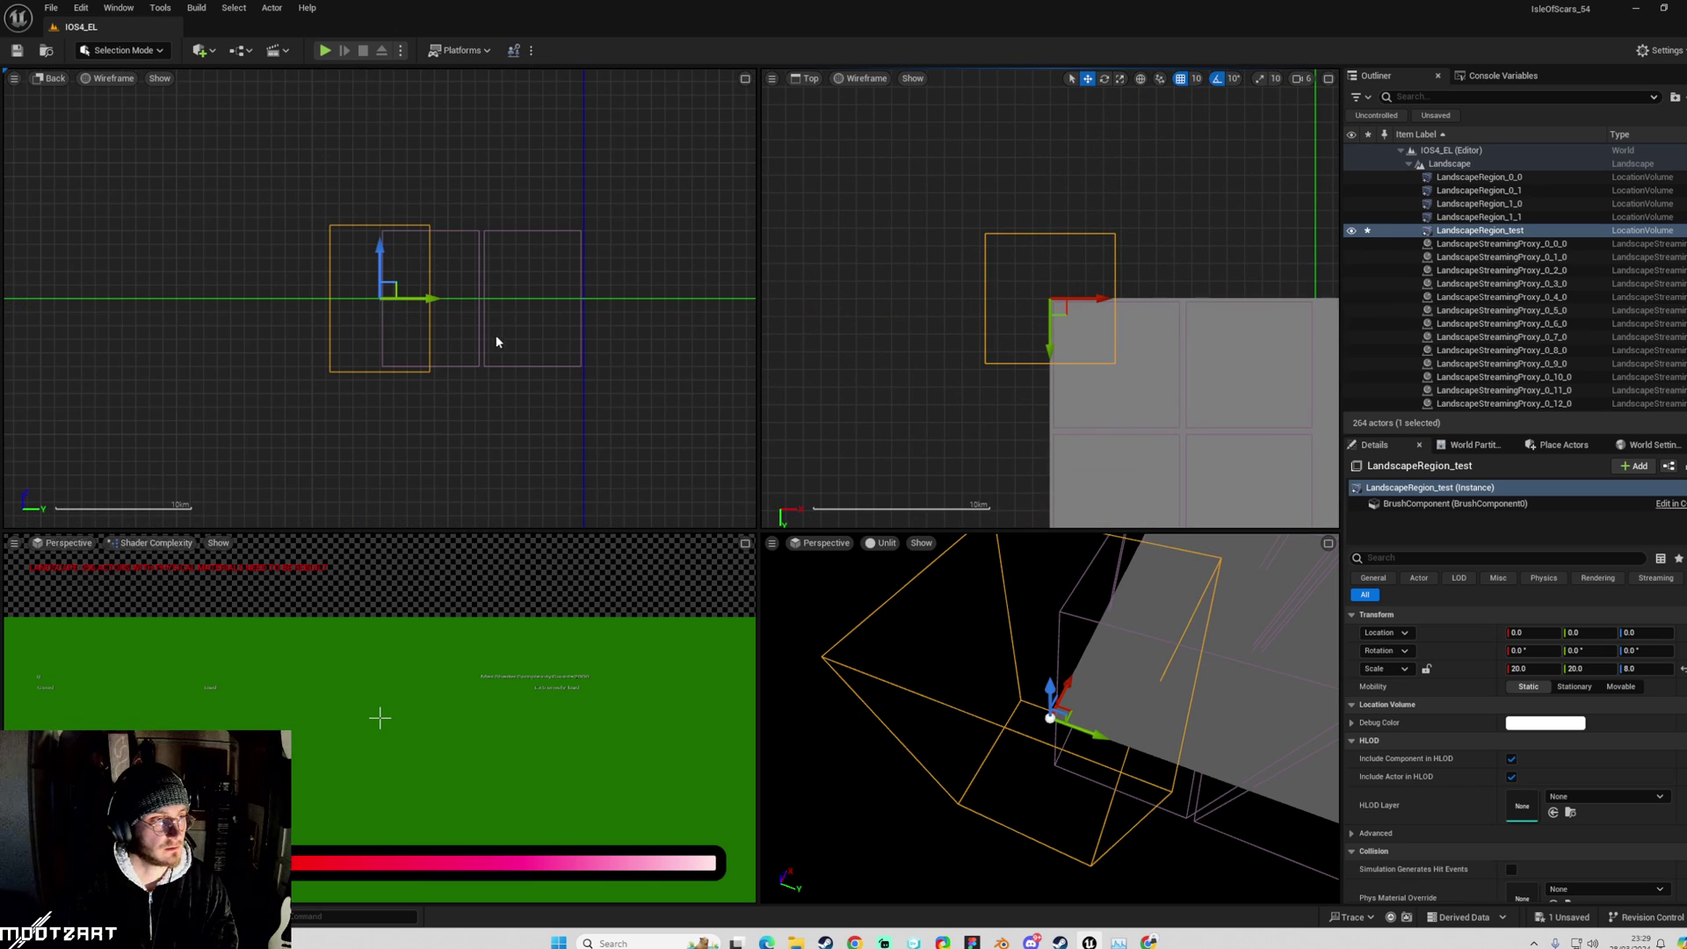
{"action": "scroll", "coordinate": [433, 282], "scroll_direction": "up", "scroll_amount": 2}
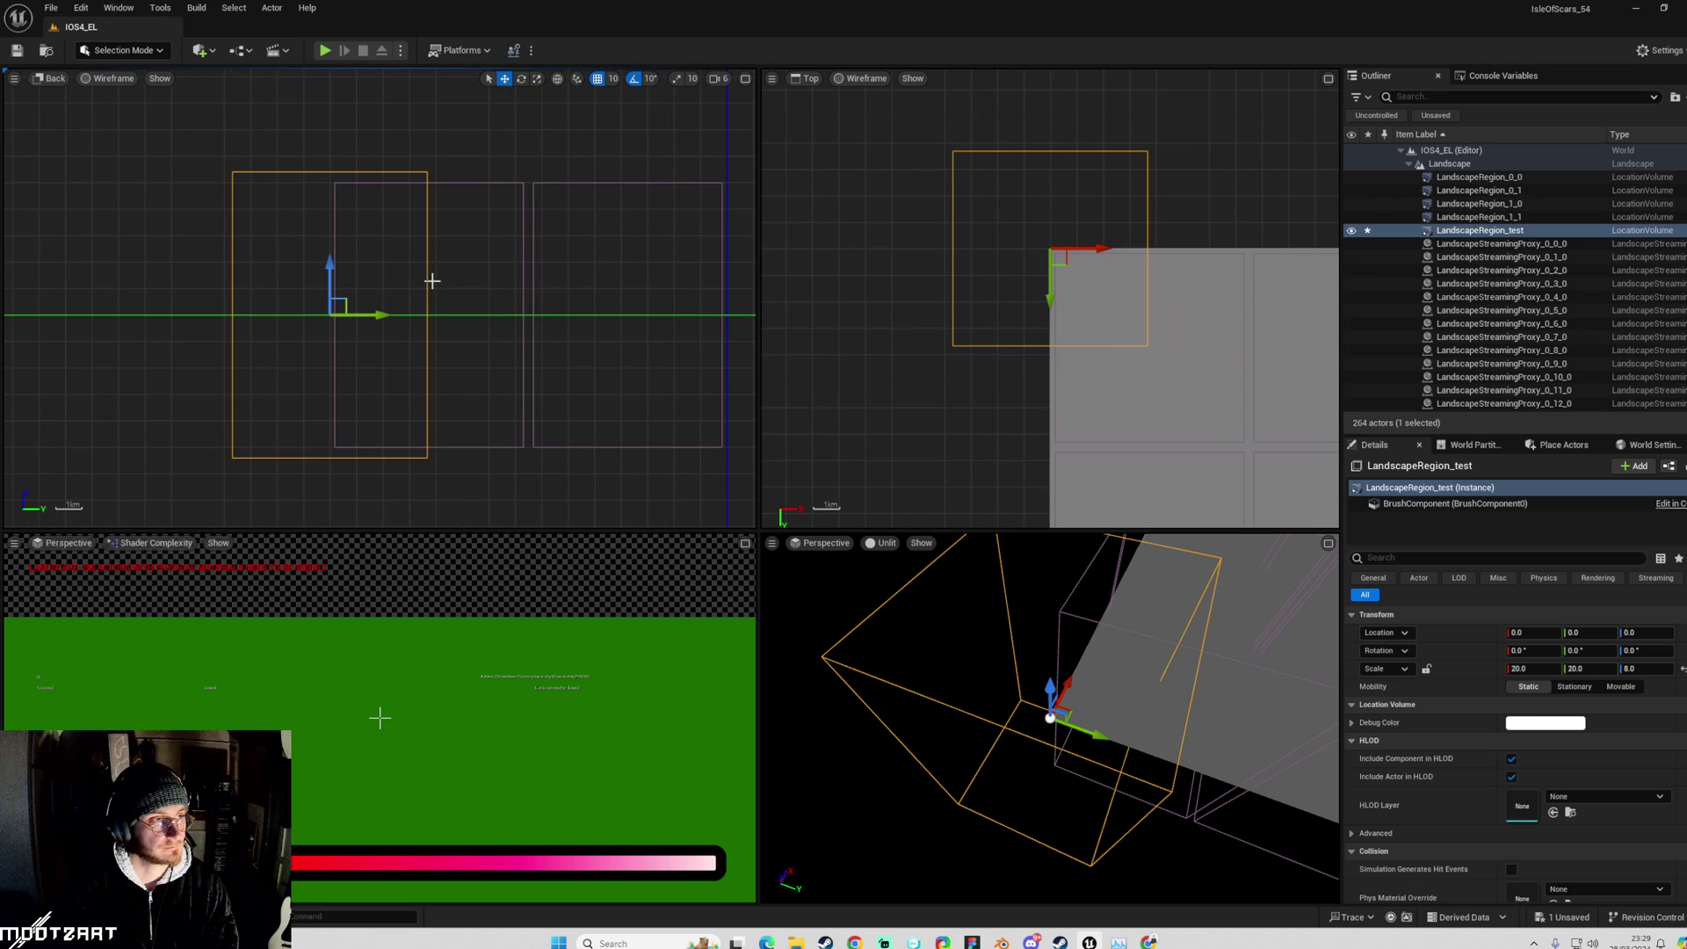
Reduce the Z scale of LandscapeRegion_test to about 7.41 to match the height of the existing regions.
{"action": "key", "text": "e"}
{"action": "key", "text": "r"}
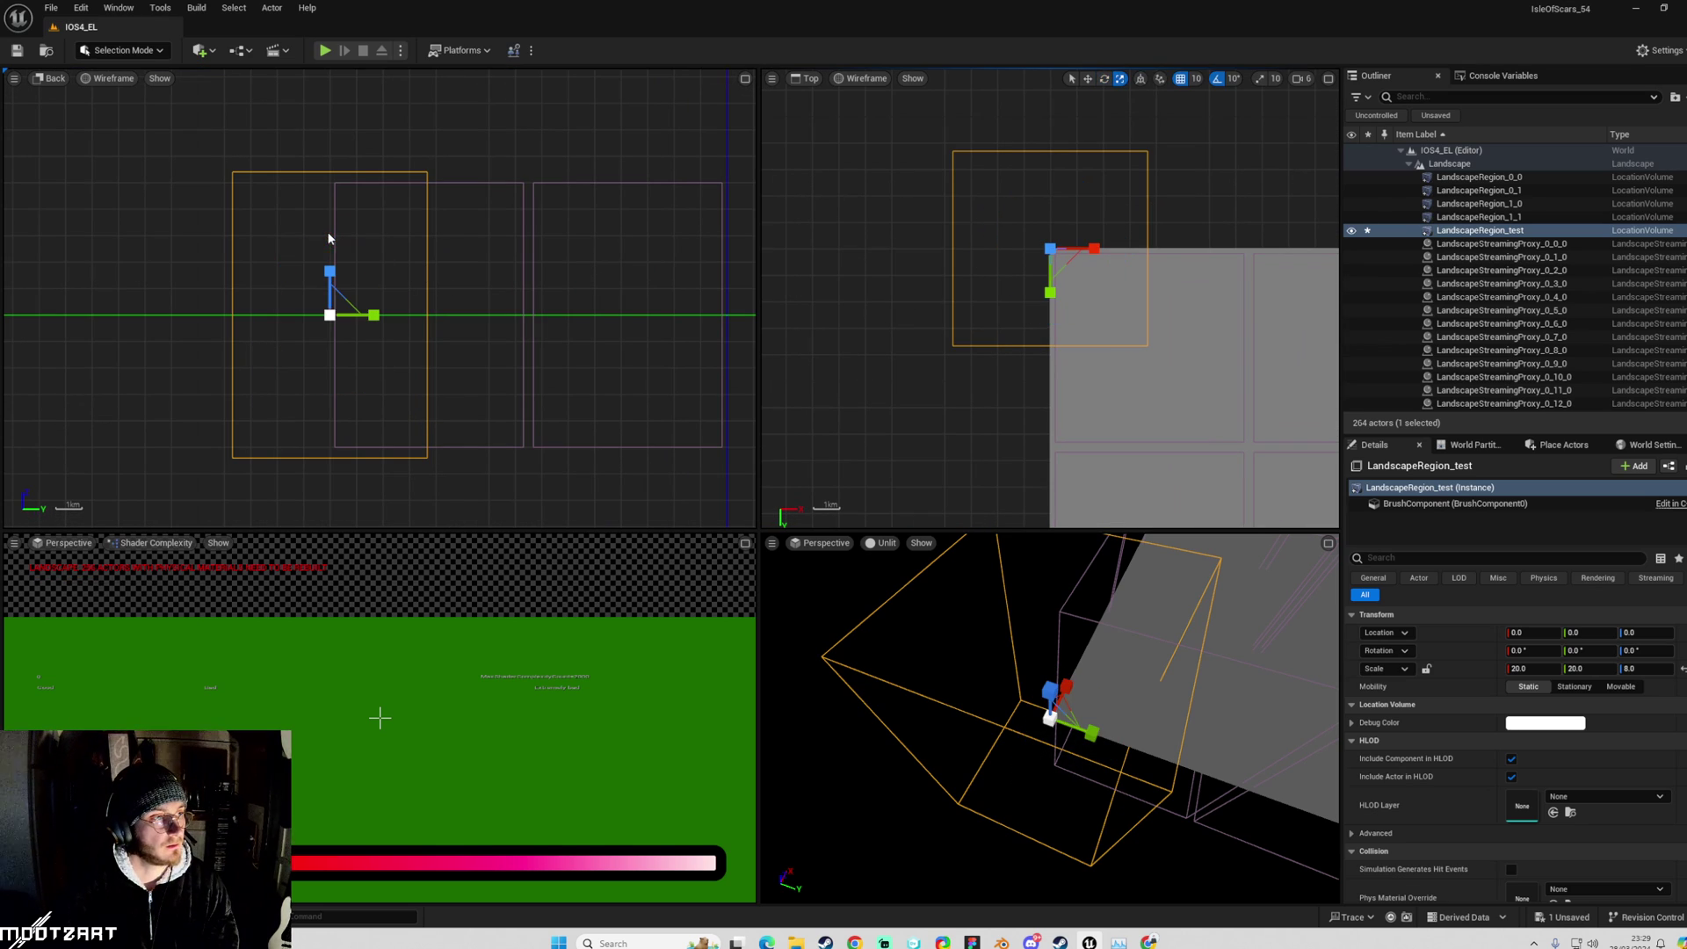
{"action": "left_click_drag", "start_coordinate": [330, 269], "coordinate": [330, 288]}
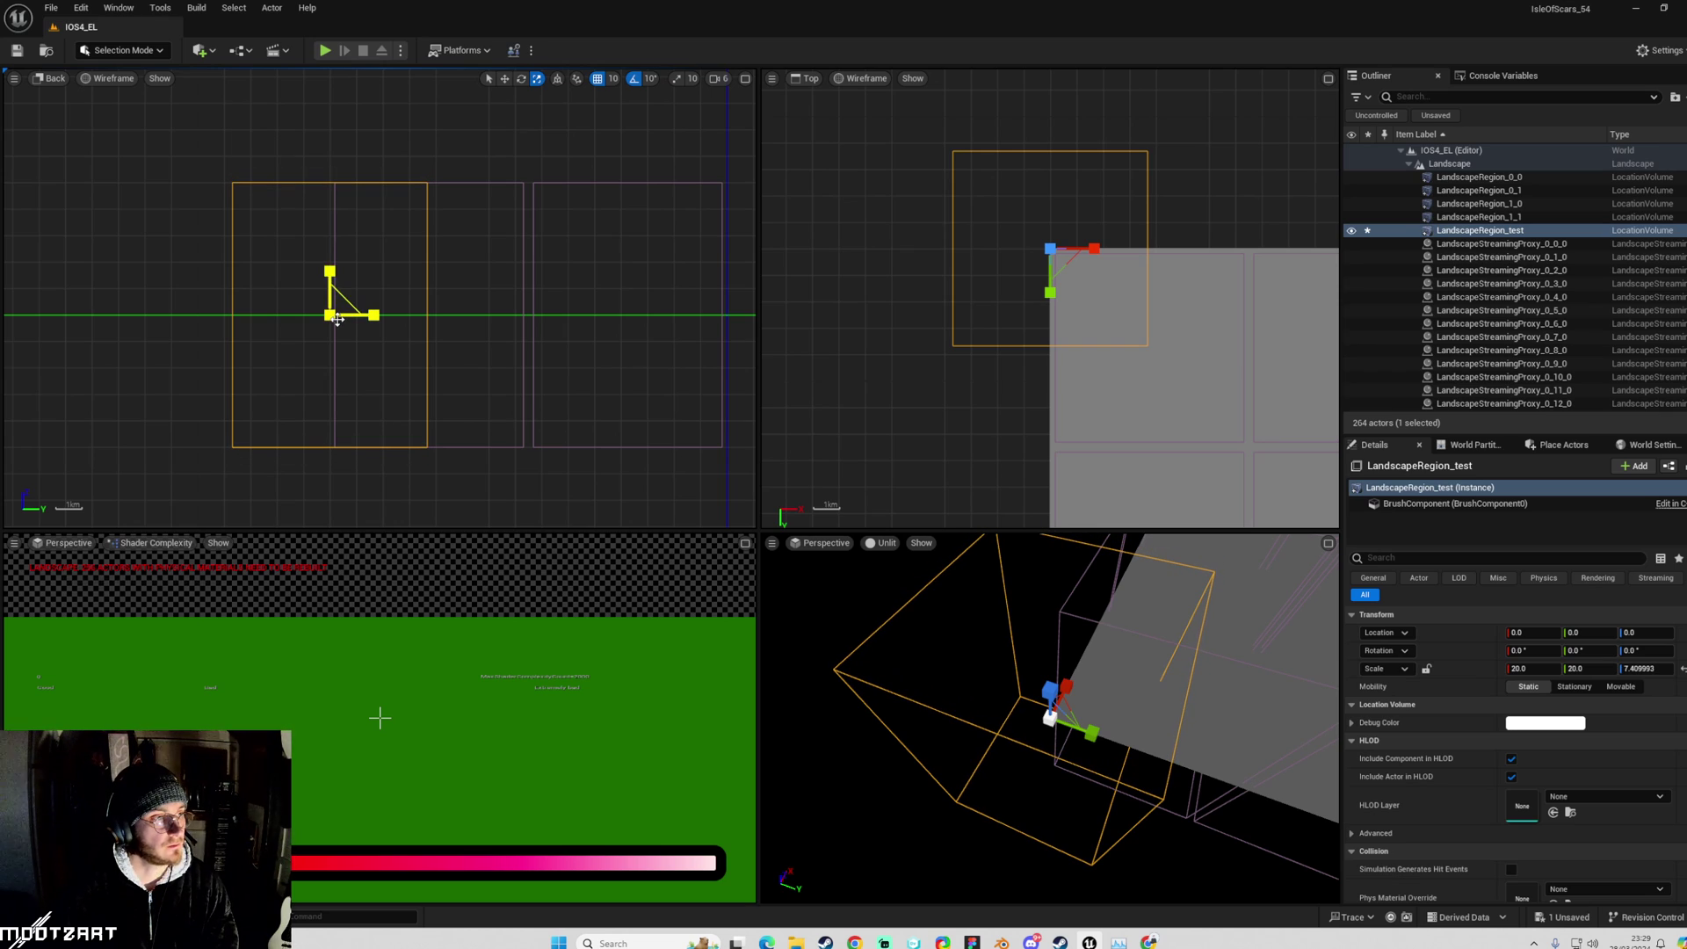
Move LandscapeRegion_test along Y to about 2040 and reduce its Y scale to about 19.62 to fit the corner region.
{"action": "key", "text": "w"}
{"action": "left_click_drag", "start_coordinate": [383, 314], "coordinate": [481, 314]}
{"action": "key", "text": "e"}
{"action": "key", "text": "r"}
{"action": "mouse_move", "coordinate": [467, 314]}
{"action": "left_mouse_down"}
{"action": "mouse_move", "coordinate": [436, 315]}
{"action": "mouse_move", "coordinate": [473, 314]}
{"action": "left_mouse_up"}
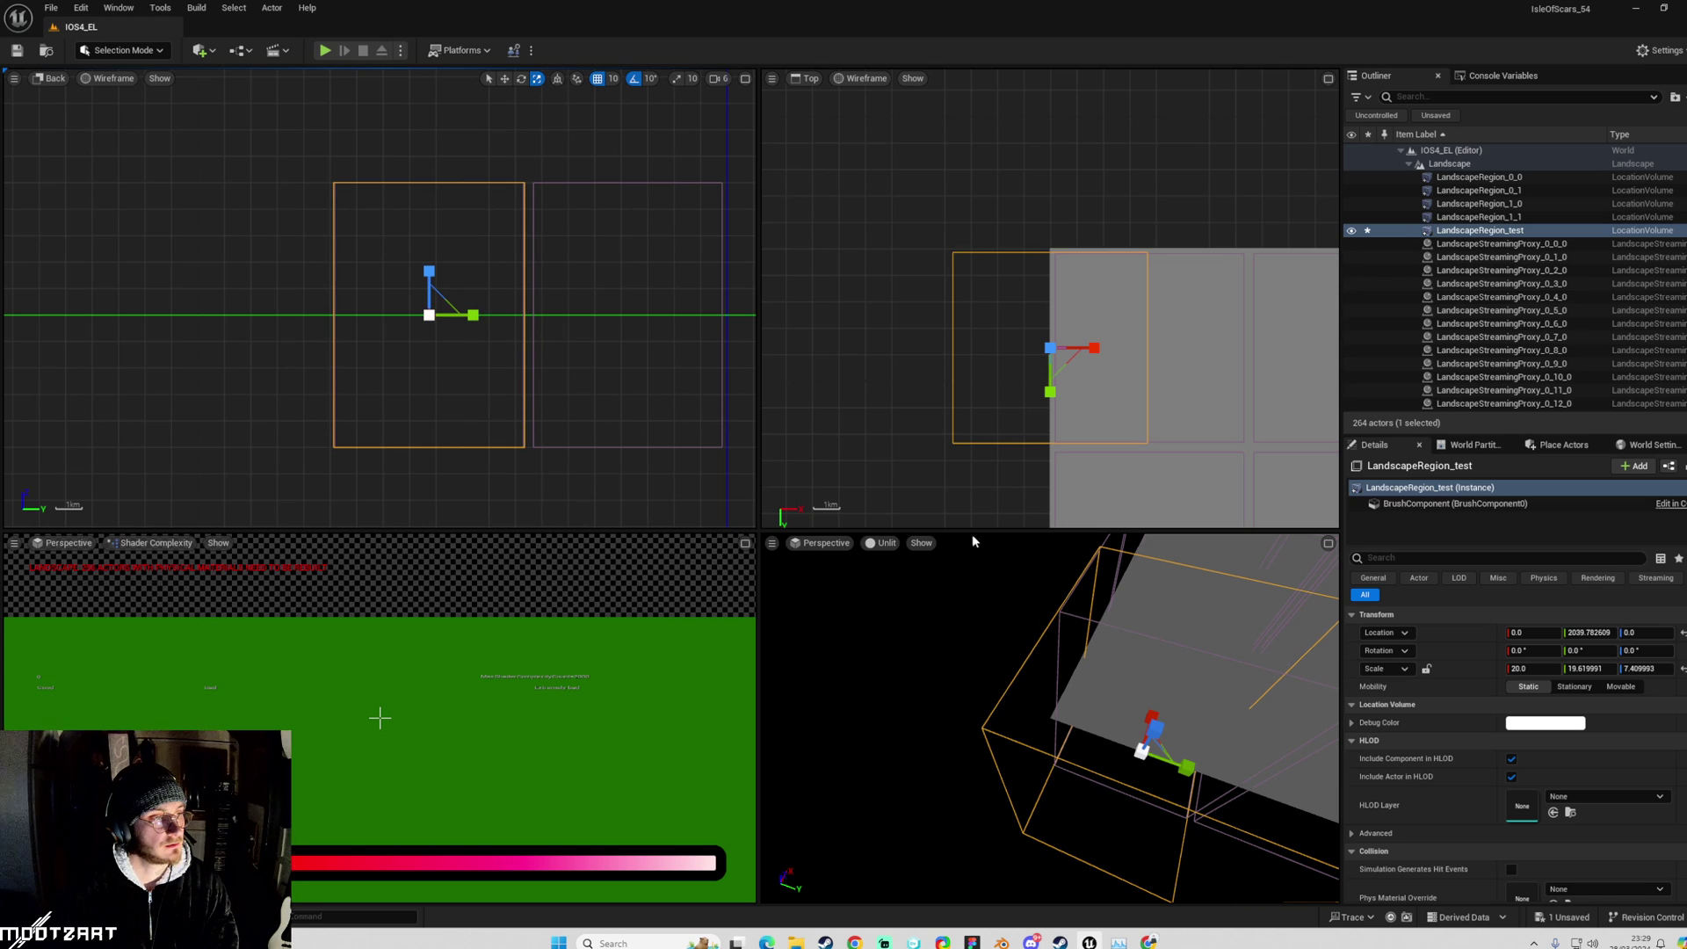
Move LandscapeRegion_test along X to about 2040, reduce its X scale to fit the corner region, and deselect it.
{"action": "mouse_move", "coordinate": [1045, 633]}
{"action": "right_mouse_down"}
{"action": "mouse_move", "coordinate": [1067, 553]}
{"action": "mouse_move", "coordinate": [1074, 642]}
{"action": "mouse_move", "coordinate": [1037, 699]}
{"action": "mouse_move", "coordinate": [1156, 675]}
{"action": "mouse_move", "coordinate": [1059, 642]}
{"action": "right_mouse_up"}
{"action": "key", "text": "w"}
{"action": "scroll", "coordinate": [1064, 681], "scroll_direction": "up", "scroll_amount": 1}
{"action": "key", "text": "a"}
{"action": "key", "text": "w"}
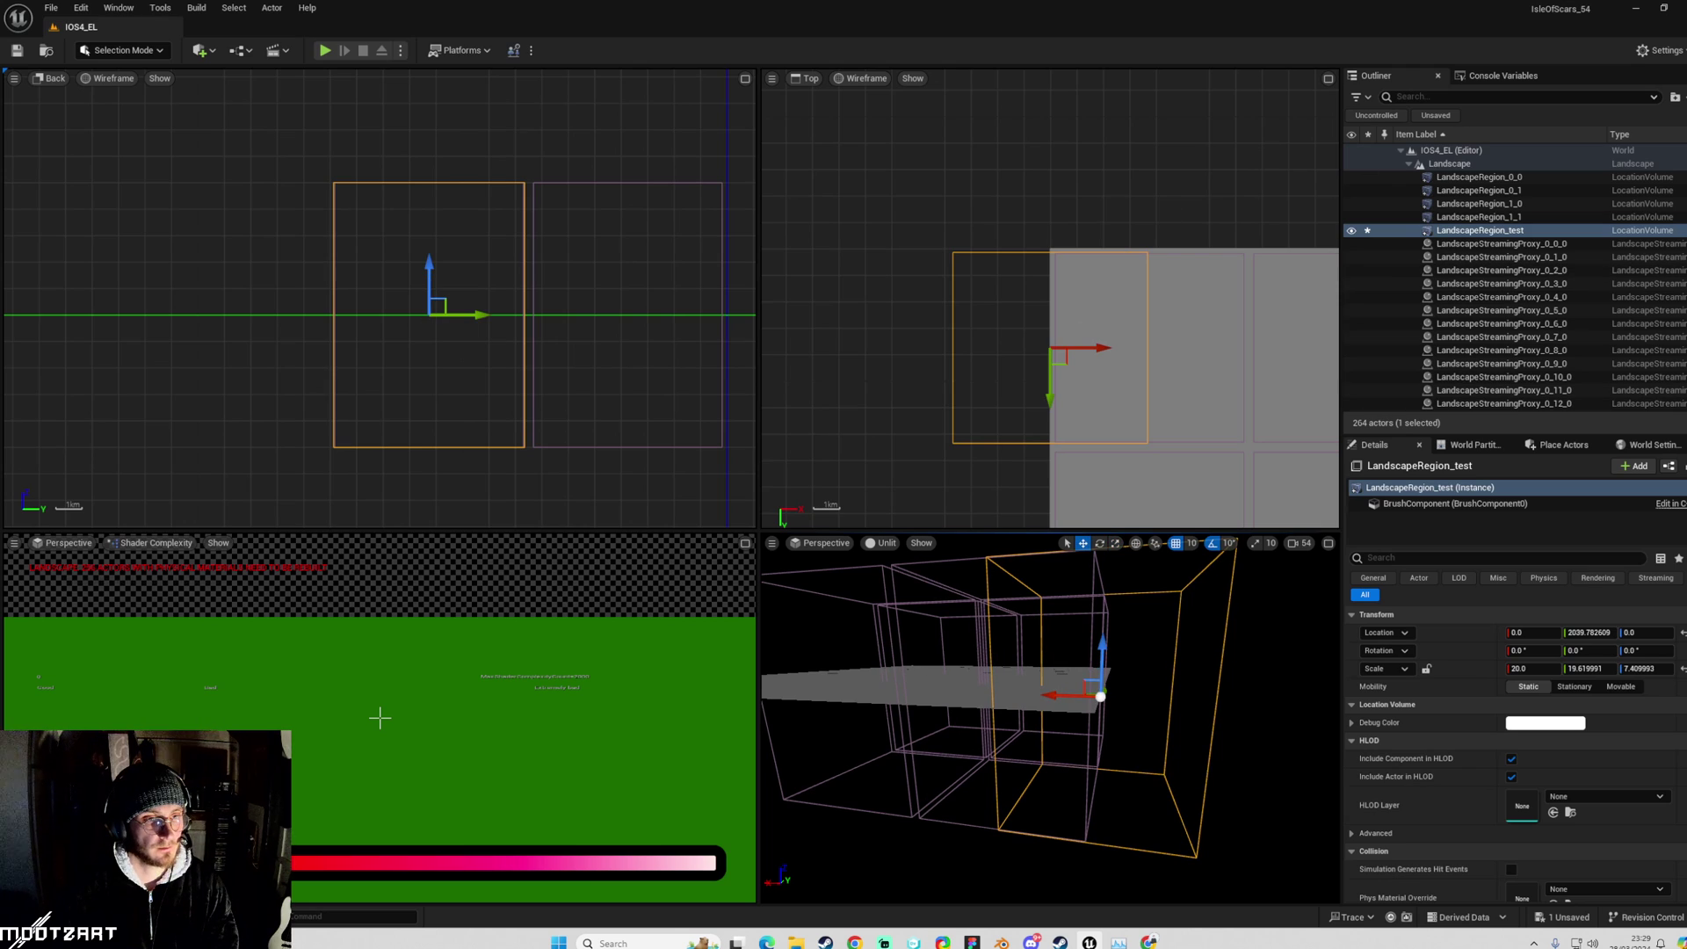
{"action": "left_click_drag", "start_coordinate": [1100, 352], "coordinate": [1203, 348]}
{"action": "key", "text": "e"}
{"action": "key", "text": "r"}
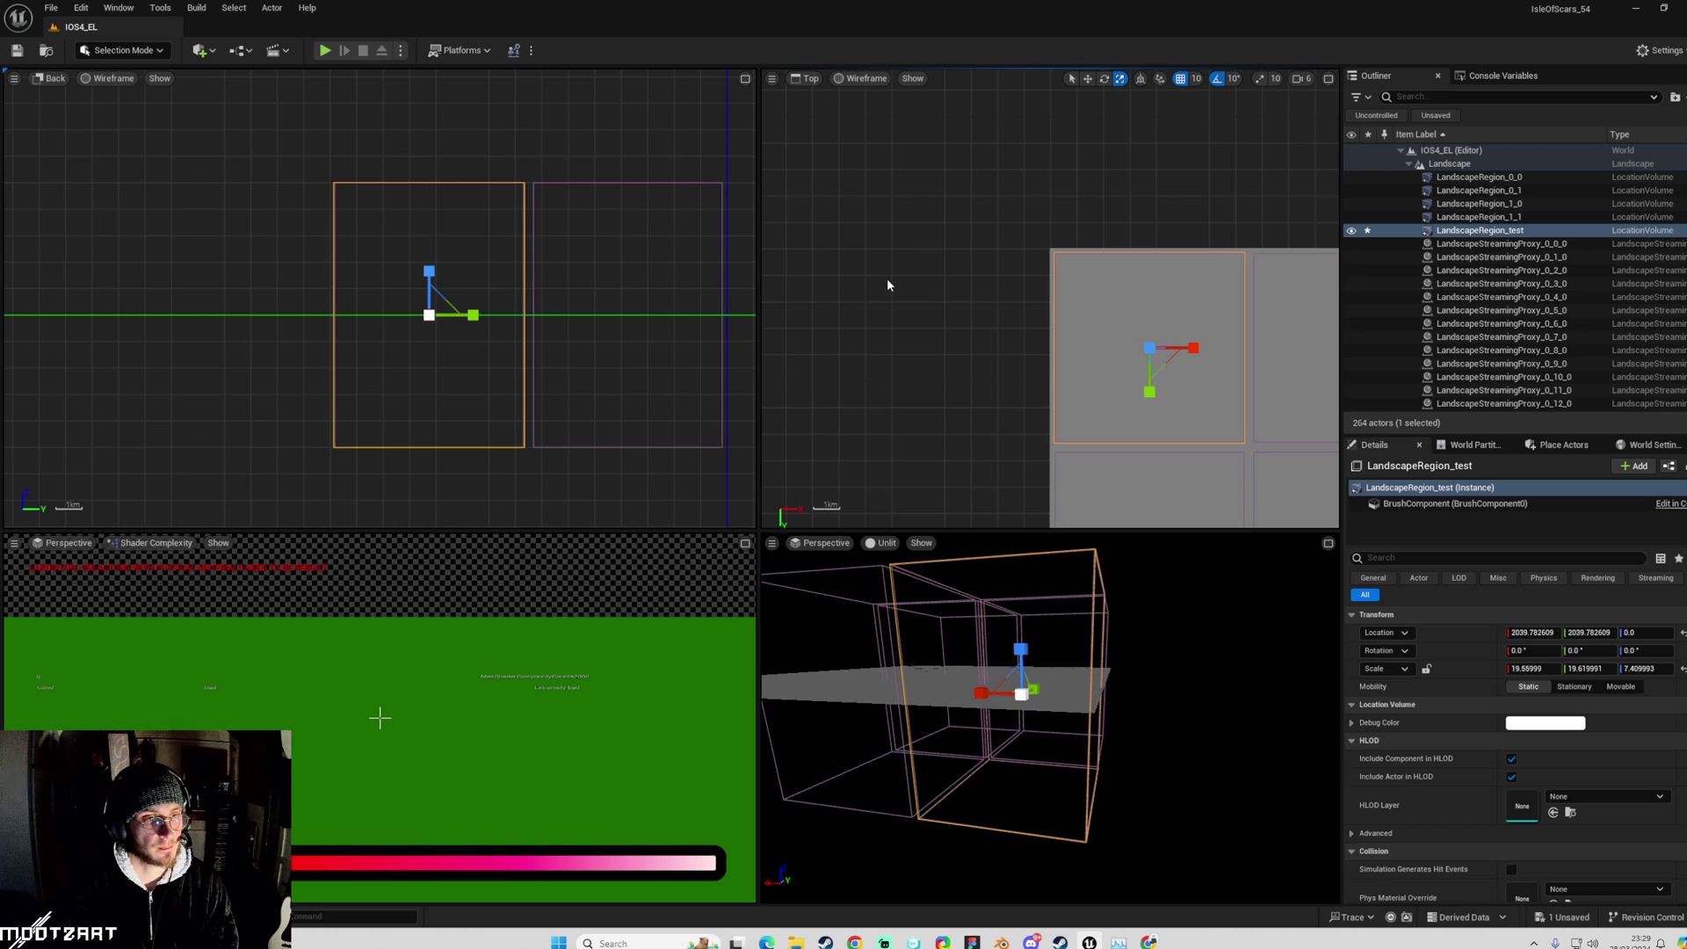
{"action": "key", "text": "w"}
{"action": "left_click", "coordinate": [939, 350]}
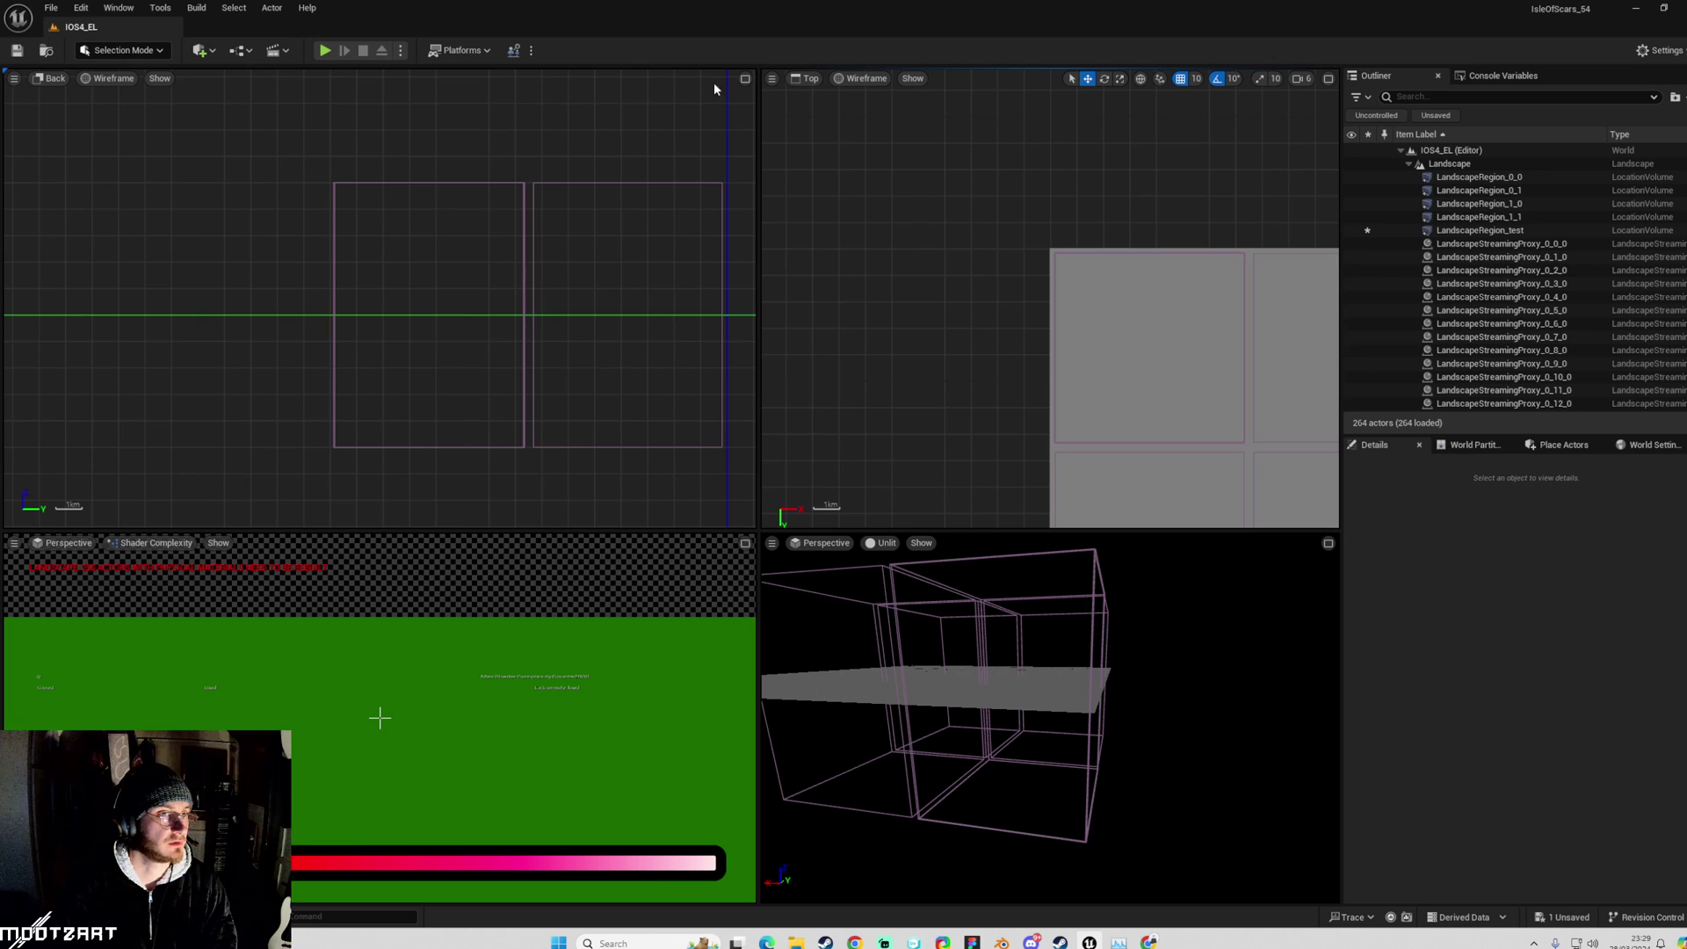
Return to a single perspective viewport and move LandscapeRegion_test along Y to about 10148, beside the existing regions.
{"action": "left_click", "coordinate": [1329, 543]}
{"action": "mouse_move", "coordinate": [1329, 550]}
{"action": "right_mouse_down"}
{"action": "mouse_move", "coordinate": [1265, 413]}
{"action": "mouse_move", "coordinate": [1143, 563]}
{"action": "mouse_move", "coordinate": [1331, 545]}
{"action": "right_mouse_up"}
{"action": "left_click", "coordinate": [1480, 231]}
{"action": "left_click_drag", "start_coordinate": [704, 509], "coordinate": [1269, 535]}
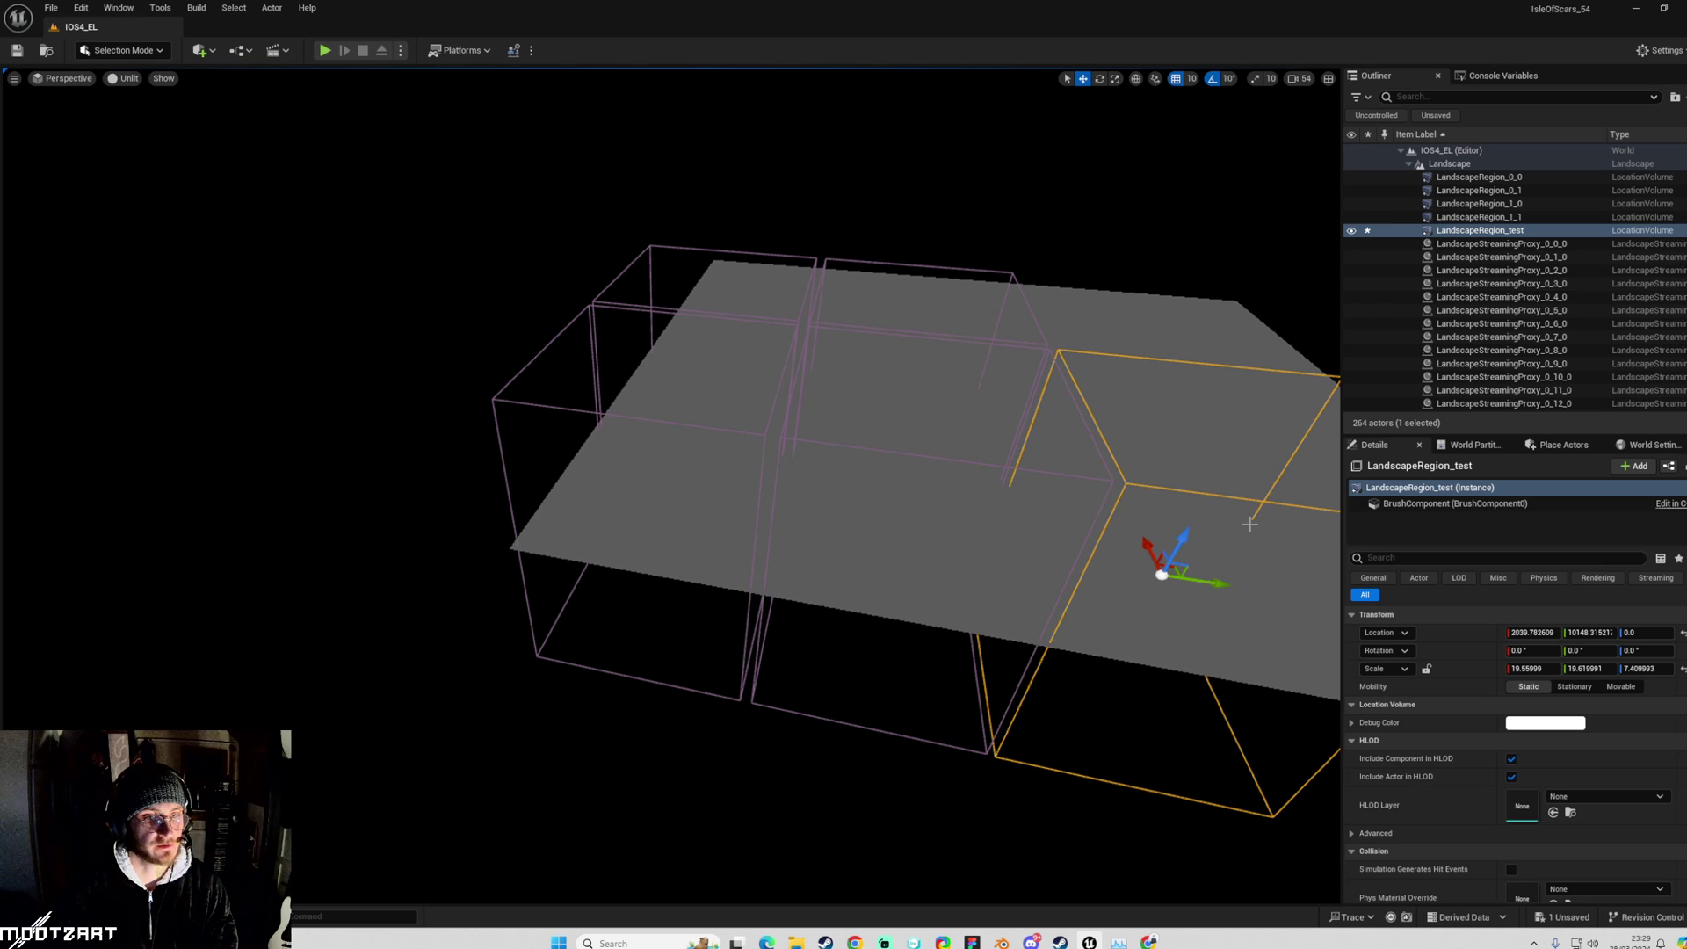
{"action": "right_click_drag", "start_coordinate": [1202, 519], "coordinate": [1202, 519]}
Examine the placement of LandscapeRegion_test relative to the other regions in the World Partition map and the 3D view.
{"action": "left_click", "coordinate": [1472, 446]}
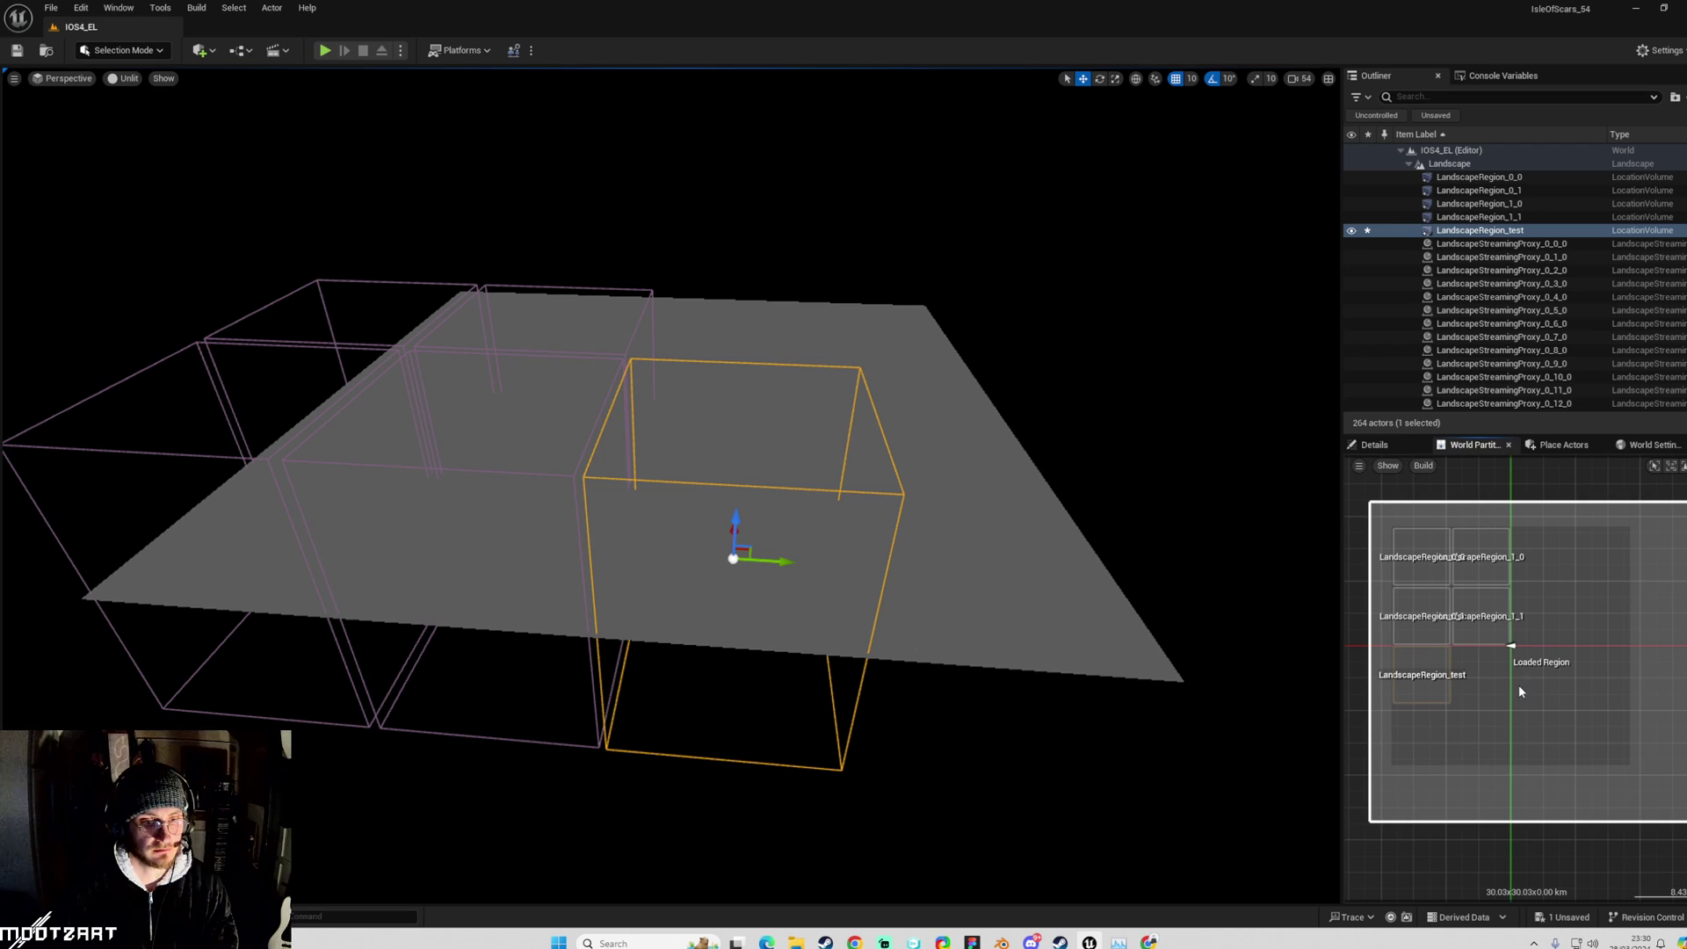
{"action": "left_click", "coordinate": [1193, 437]}
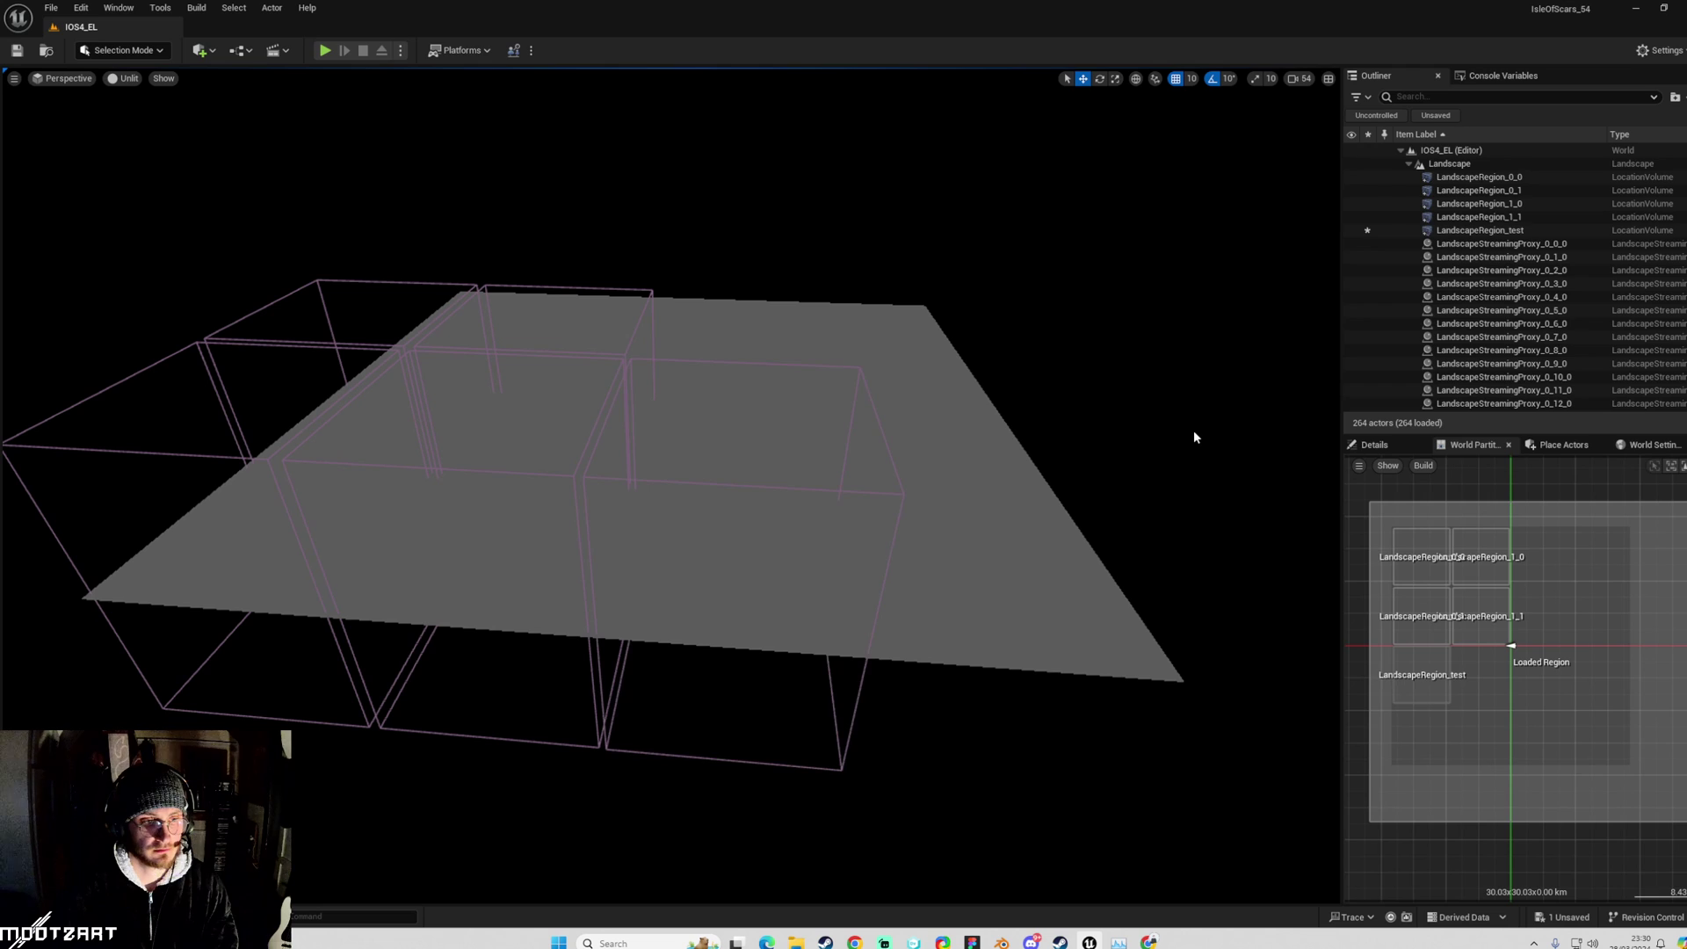
{"action": "scroll", "coordinate": [1574, 657], "scroll_direction": "up", "scroll_amount": 5}
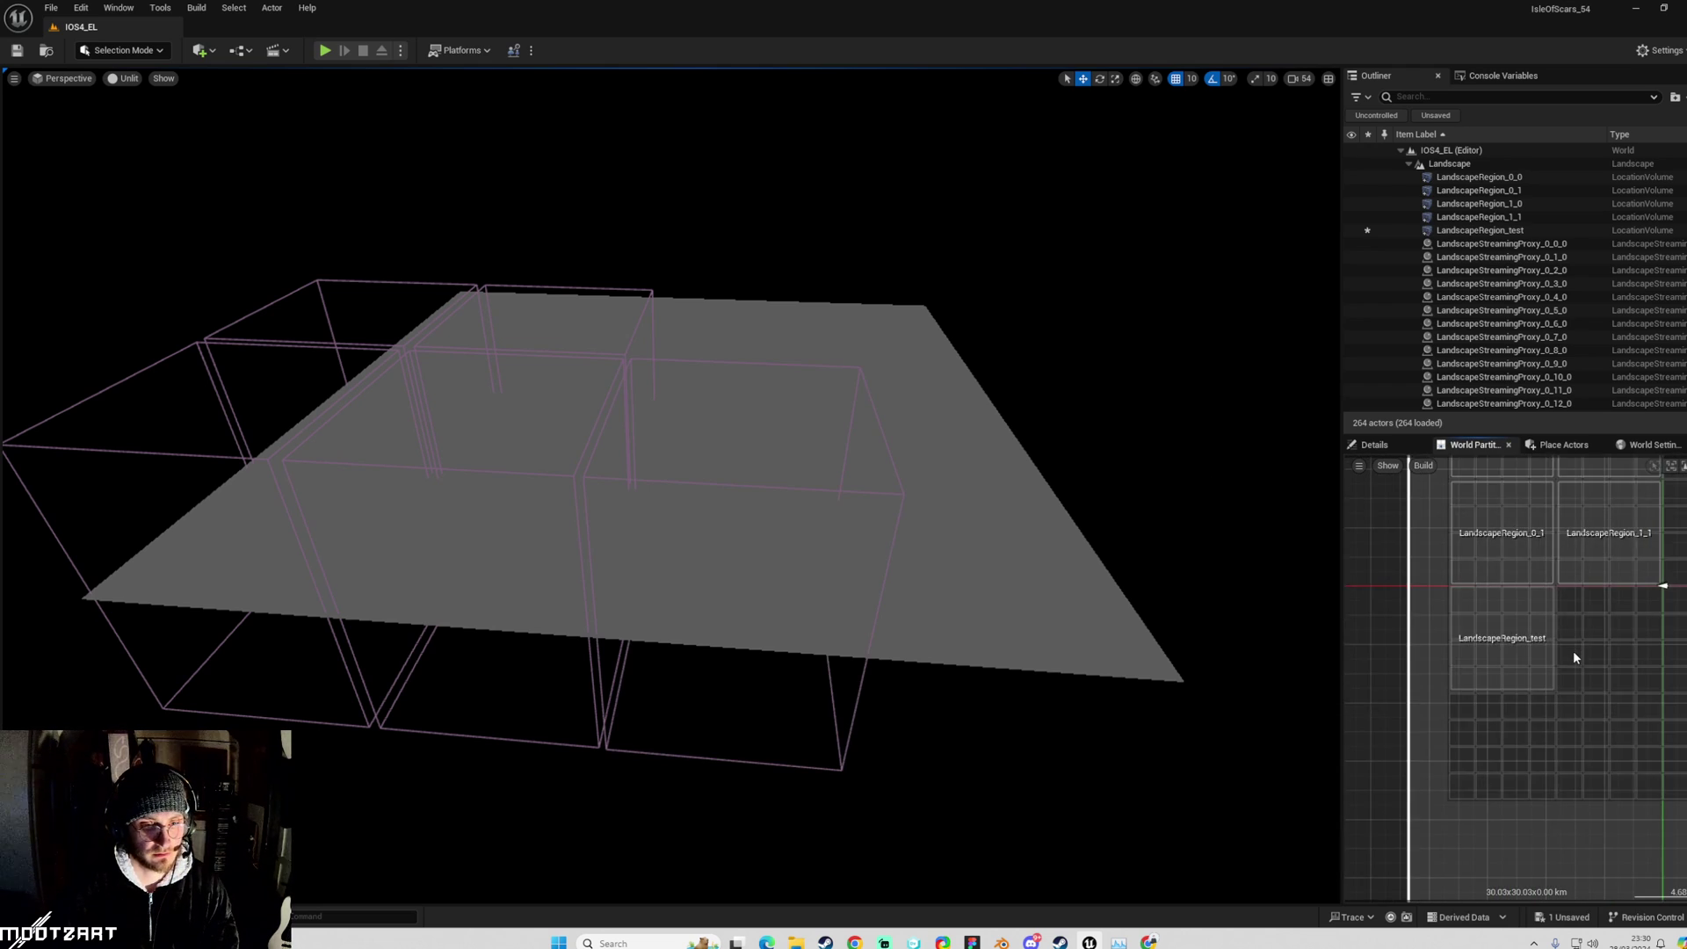
{"action": "scroll", "coordinate": [1573, 658], "scroll_direction": "up", "scroll_amount": 3}
{"action": "left_click", "coordinate": [1533, 577]}
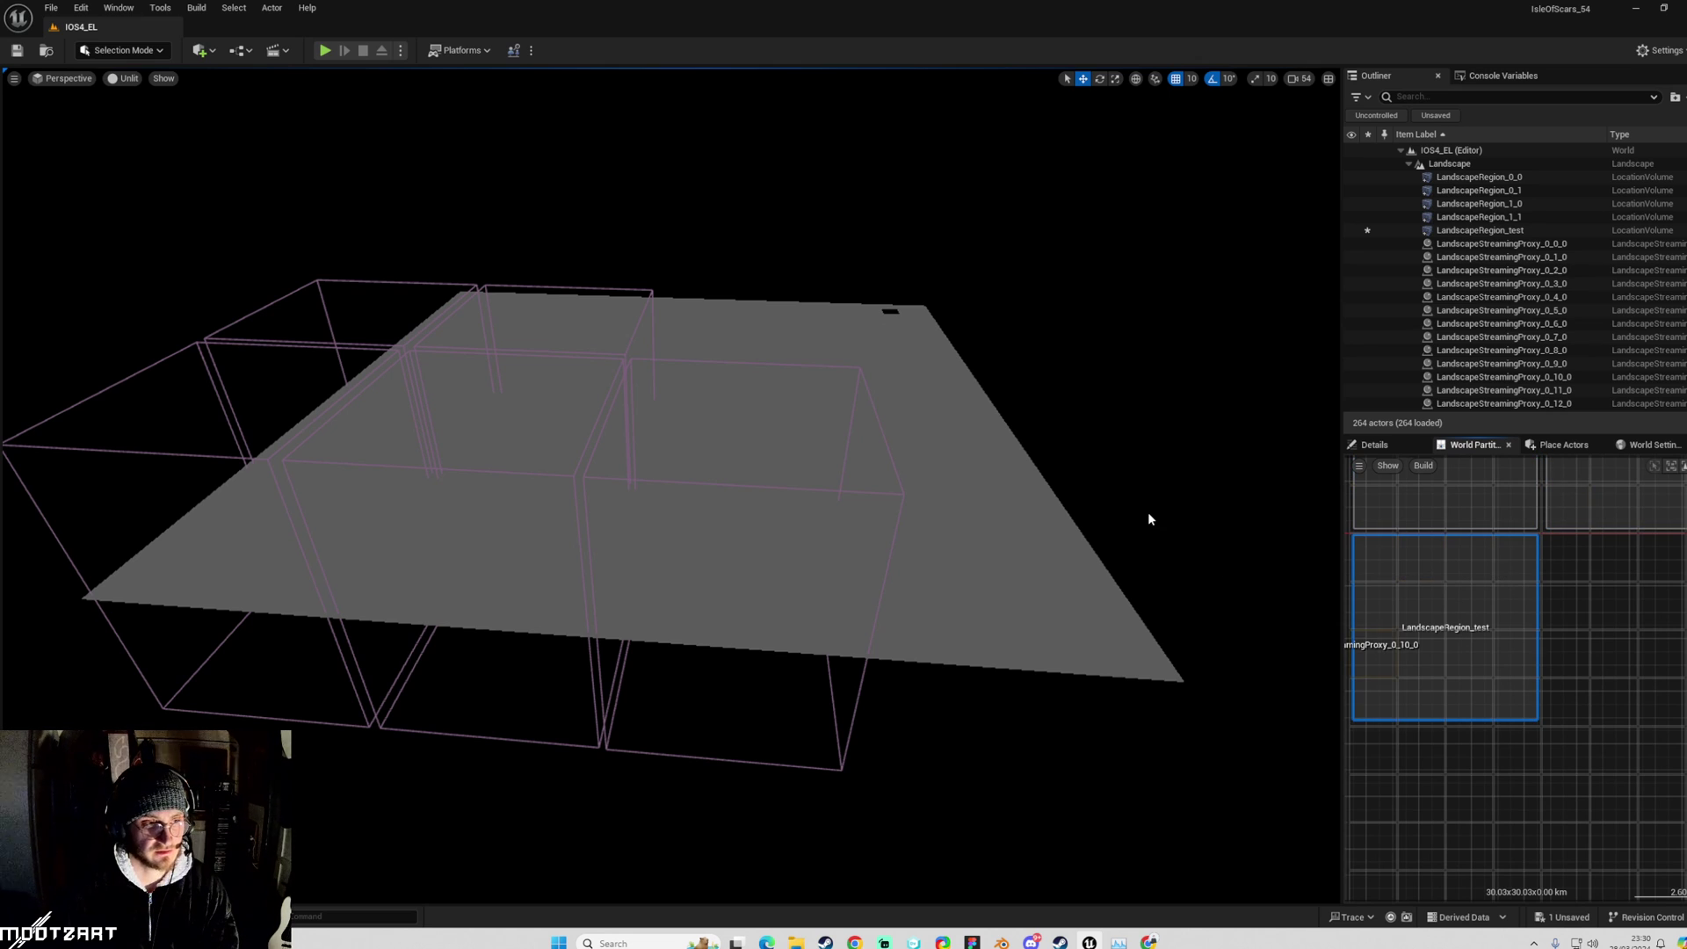
{"action": "right_click_drag", "start_coordinate": [952, 360], "coordinate": [765, 440]}
{"action": "right_click_drag", "start_coordinate": [976, 502], "coordinate": [1226, 400]}
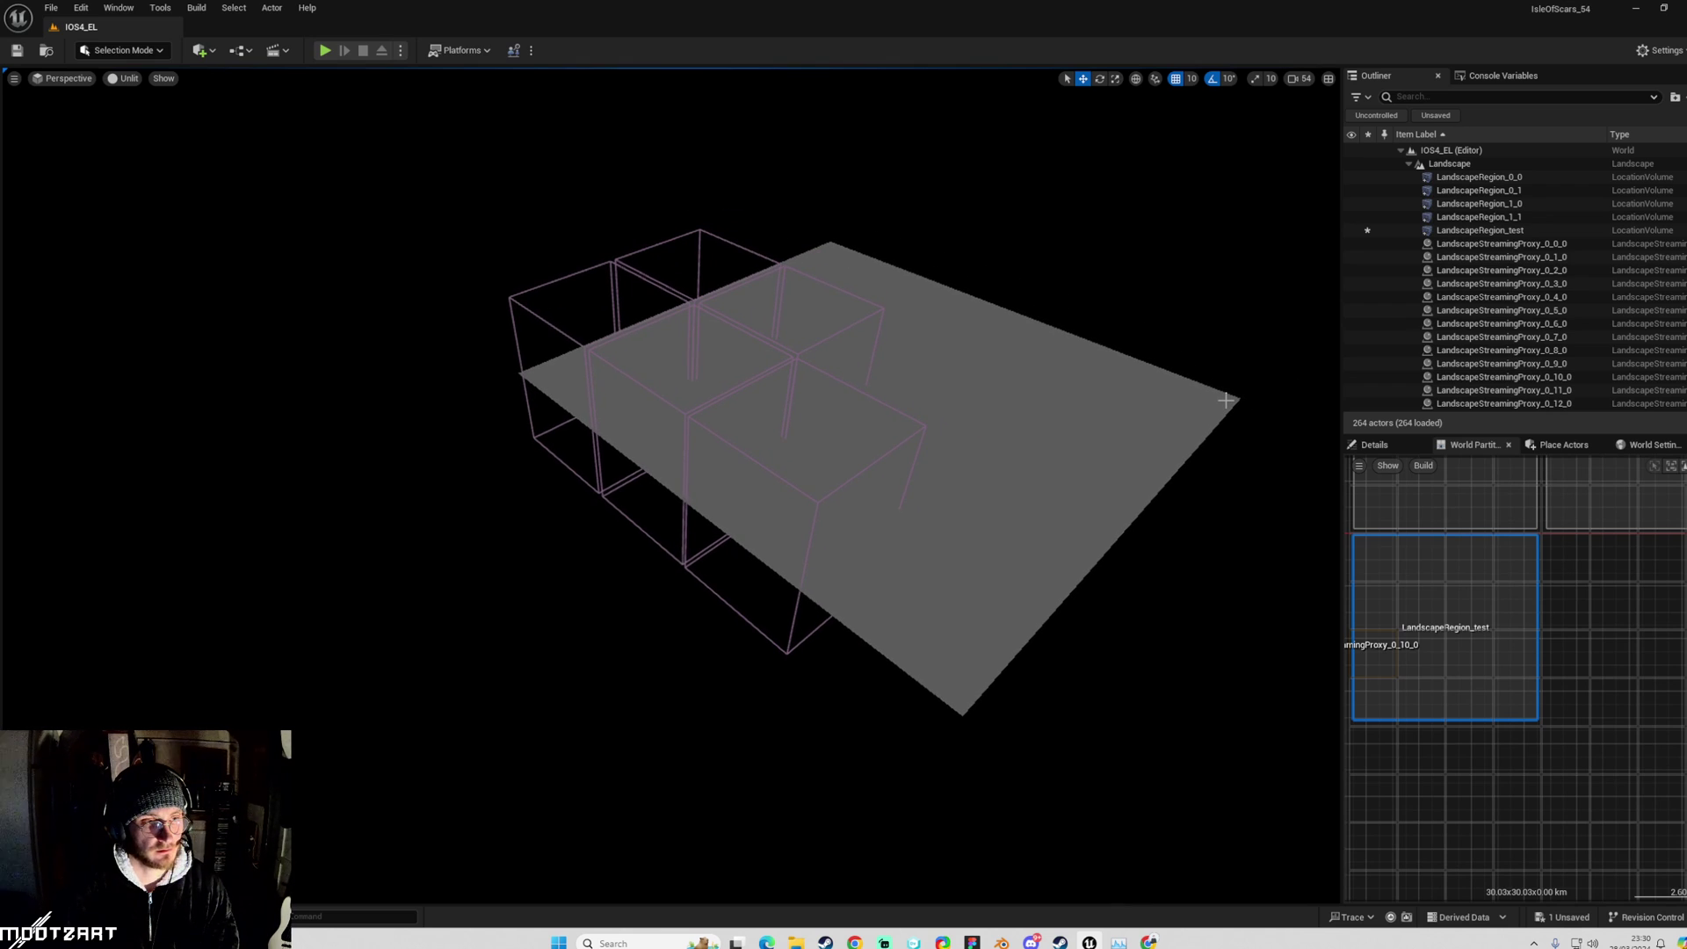
Compare the location and scale of LandscapeRegion_test with those of LandscapeRegion_1_1 and the parent Landscape.
{"action": "left_click", "coordinate": [1371, 445]}
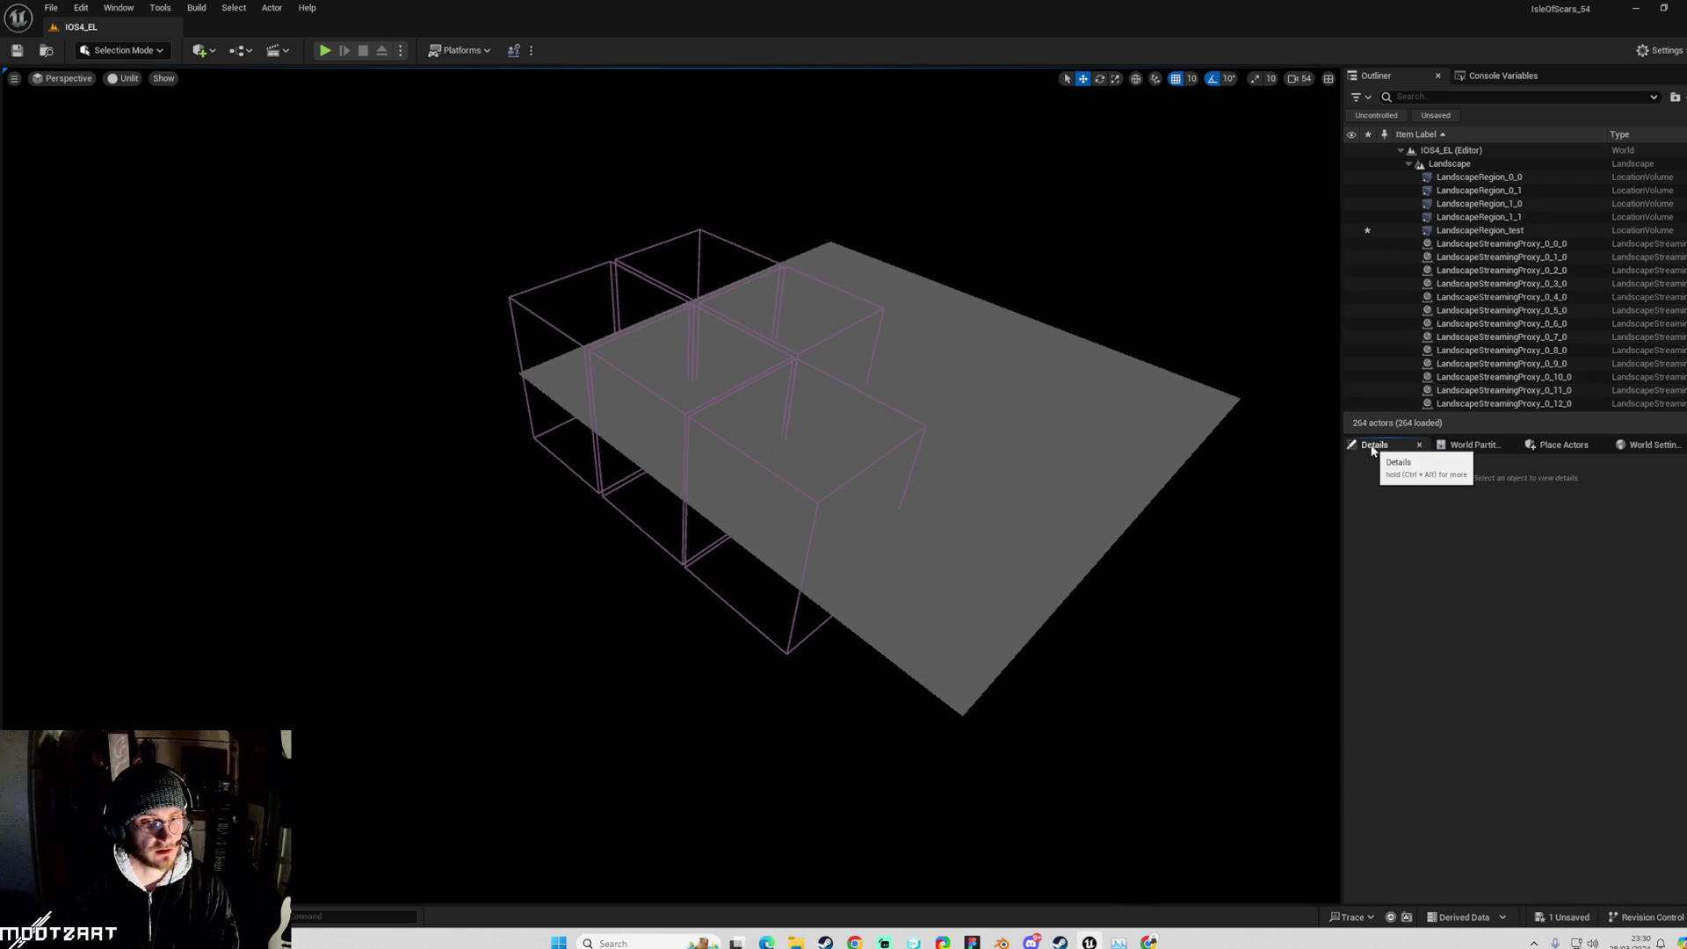
{"action": "left_click", "coordinate": [1500, 230]}
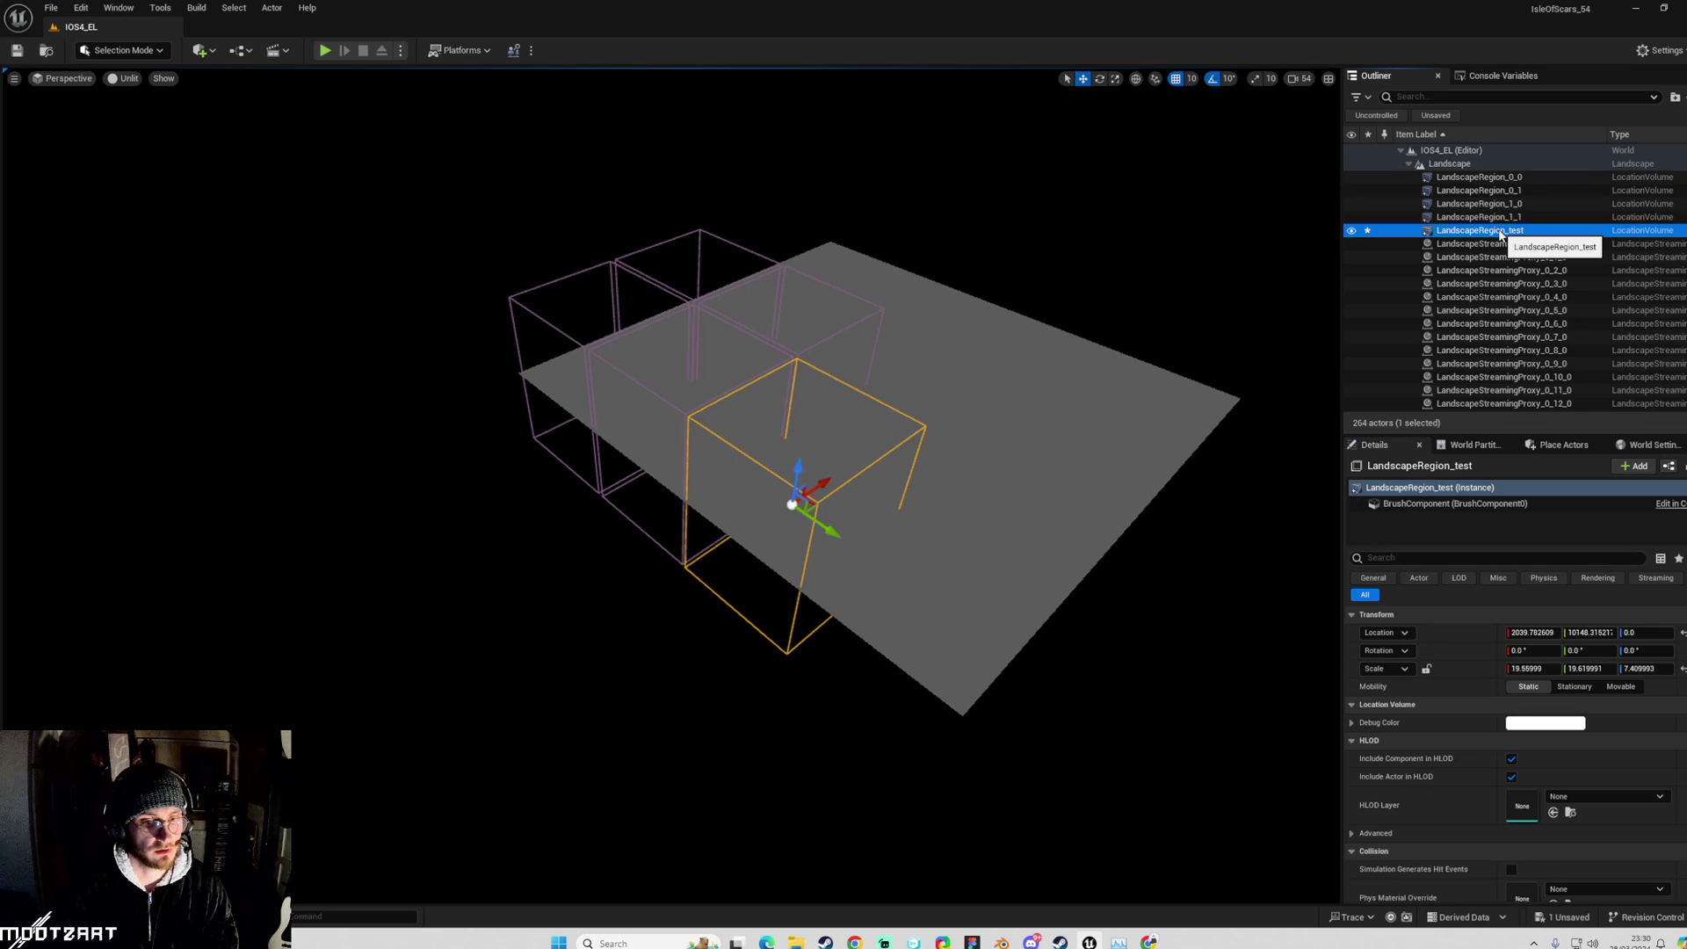
{"action": "left_click", "coordinate": [1500, 217]}
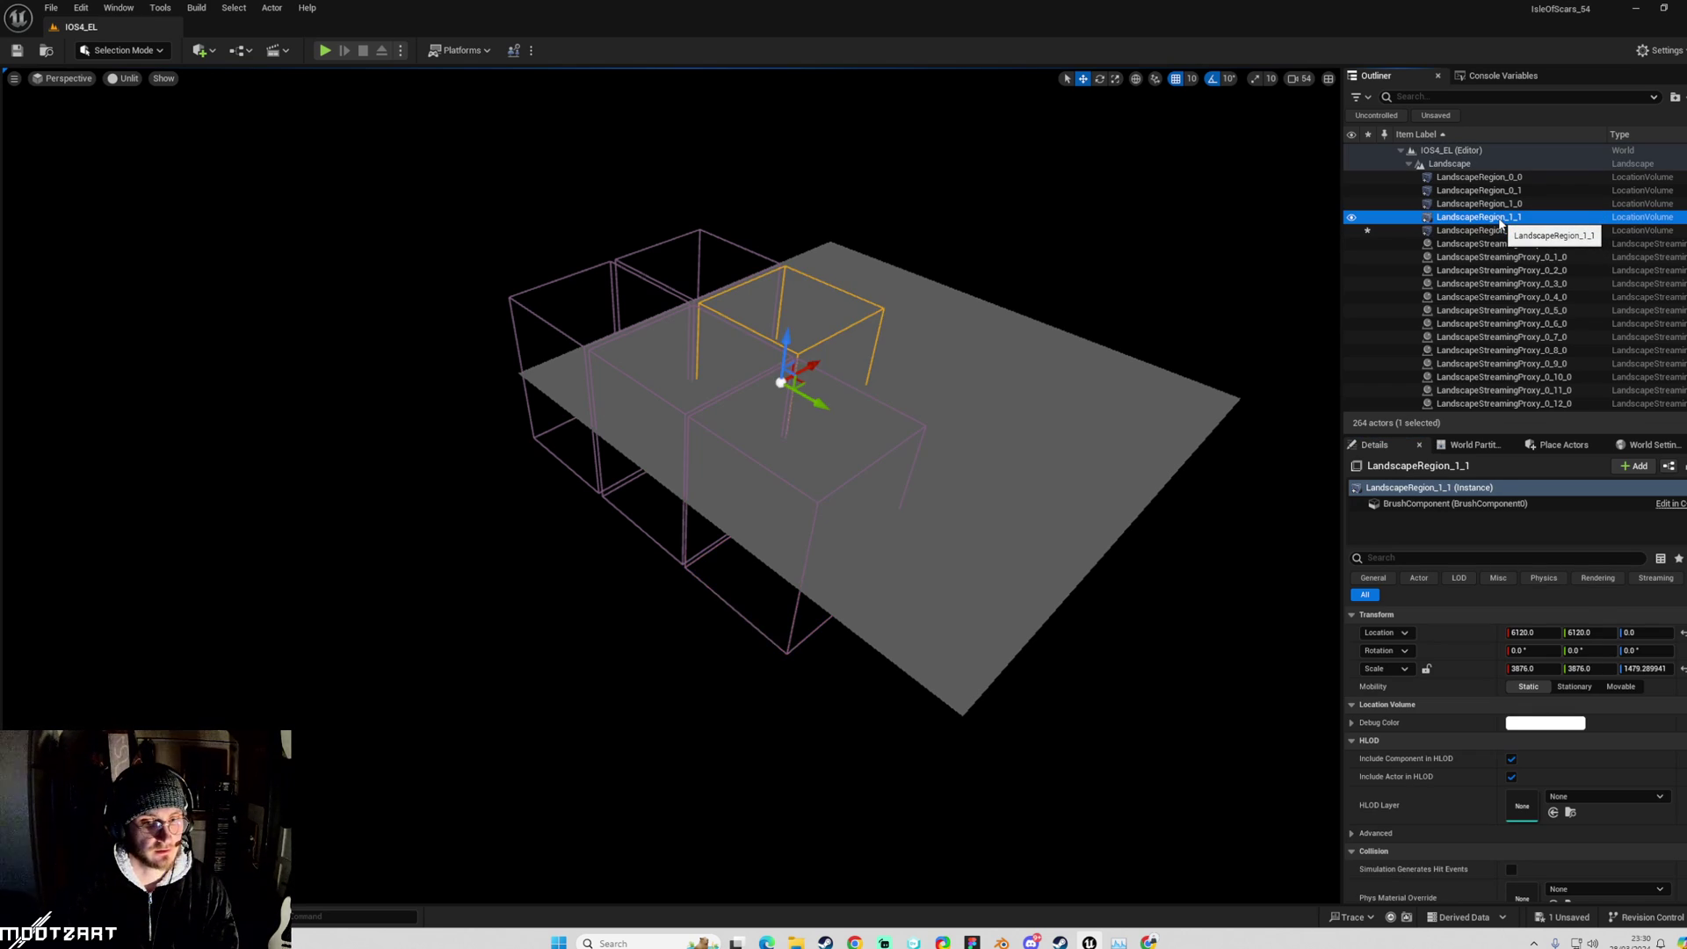
{"action": "left_click", "coordinate": [1496, 231]}
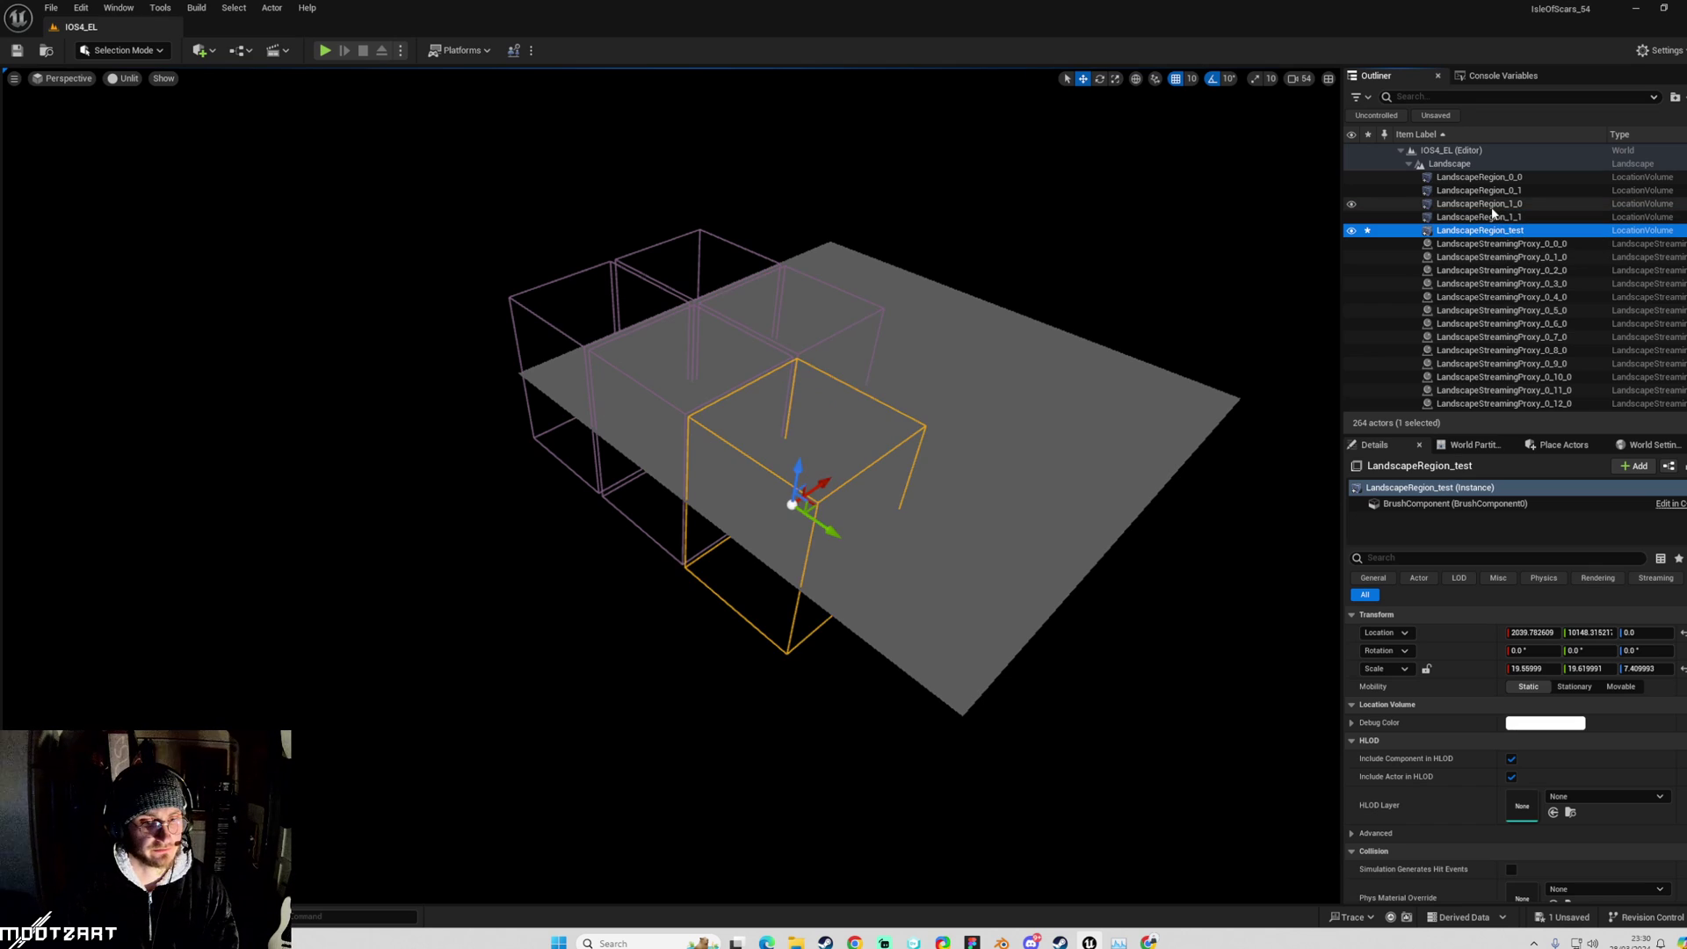
{"action": "left_click", "coordinate": [1495, 217]}
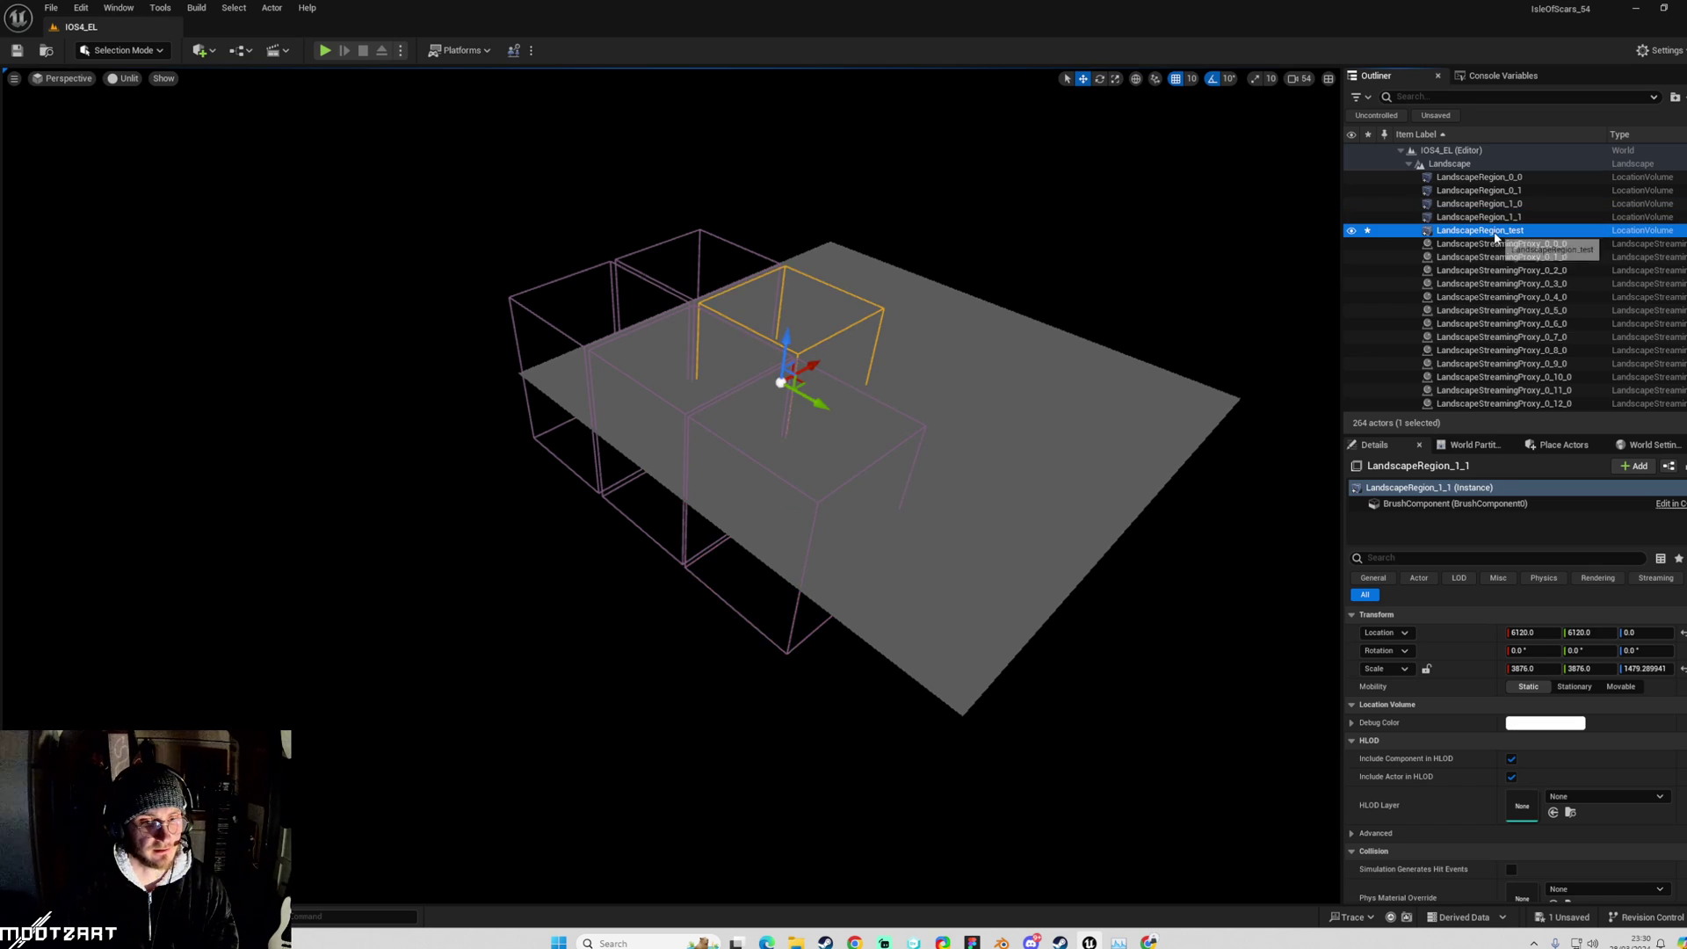
{"action": "left_click", "coordinate": [1496, 232]}
{"action": "left_click", "coordinate": [1495, 217]}
{"action": "left_click", "coordinate": [1450, 166]}
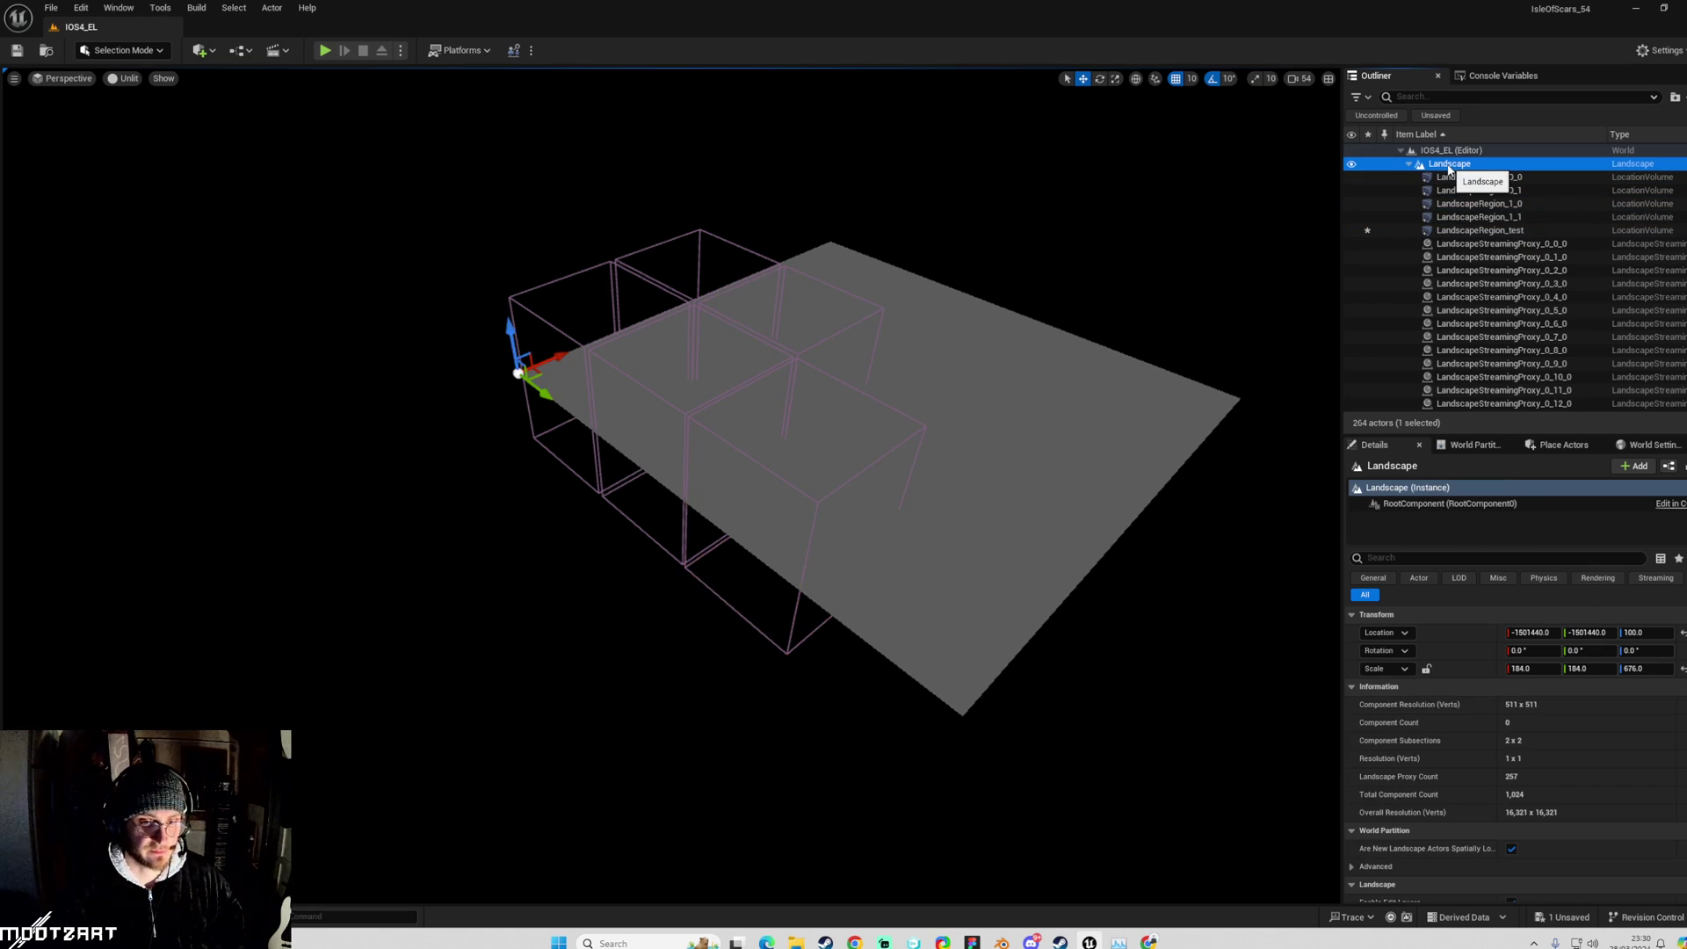
{"action": "left_click", "coordinate": [1481, 231]}
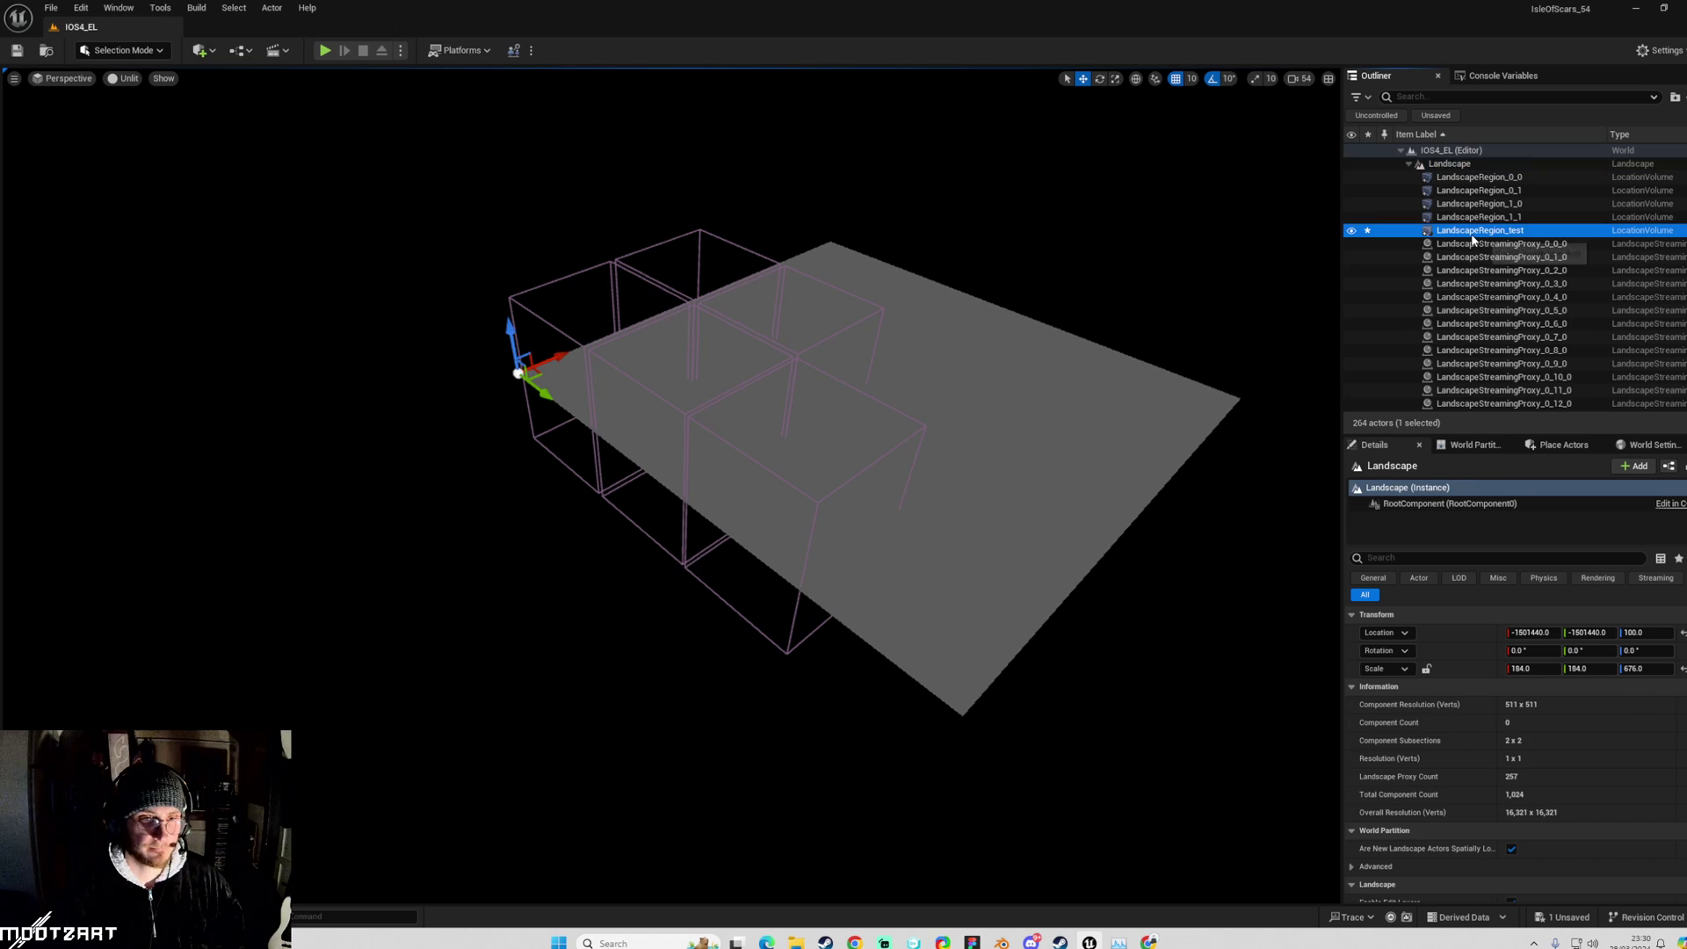
Run a Map Check on the level.
{"action": "left_click", "coordinate": [199, 9]}
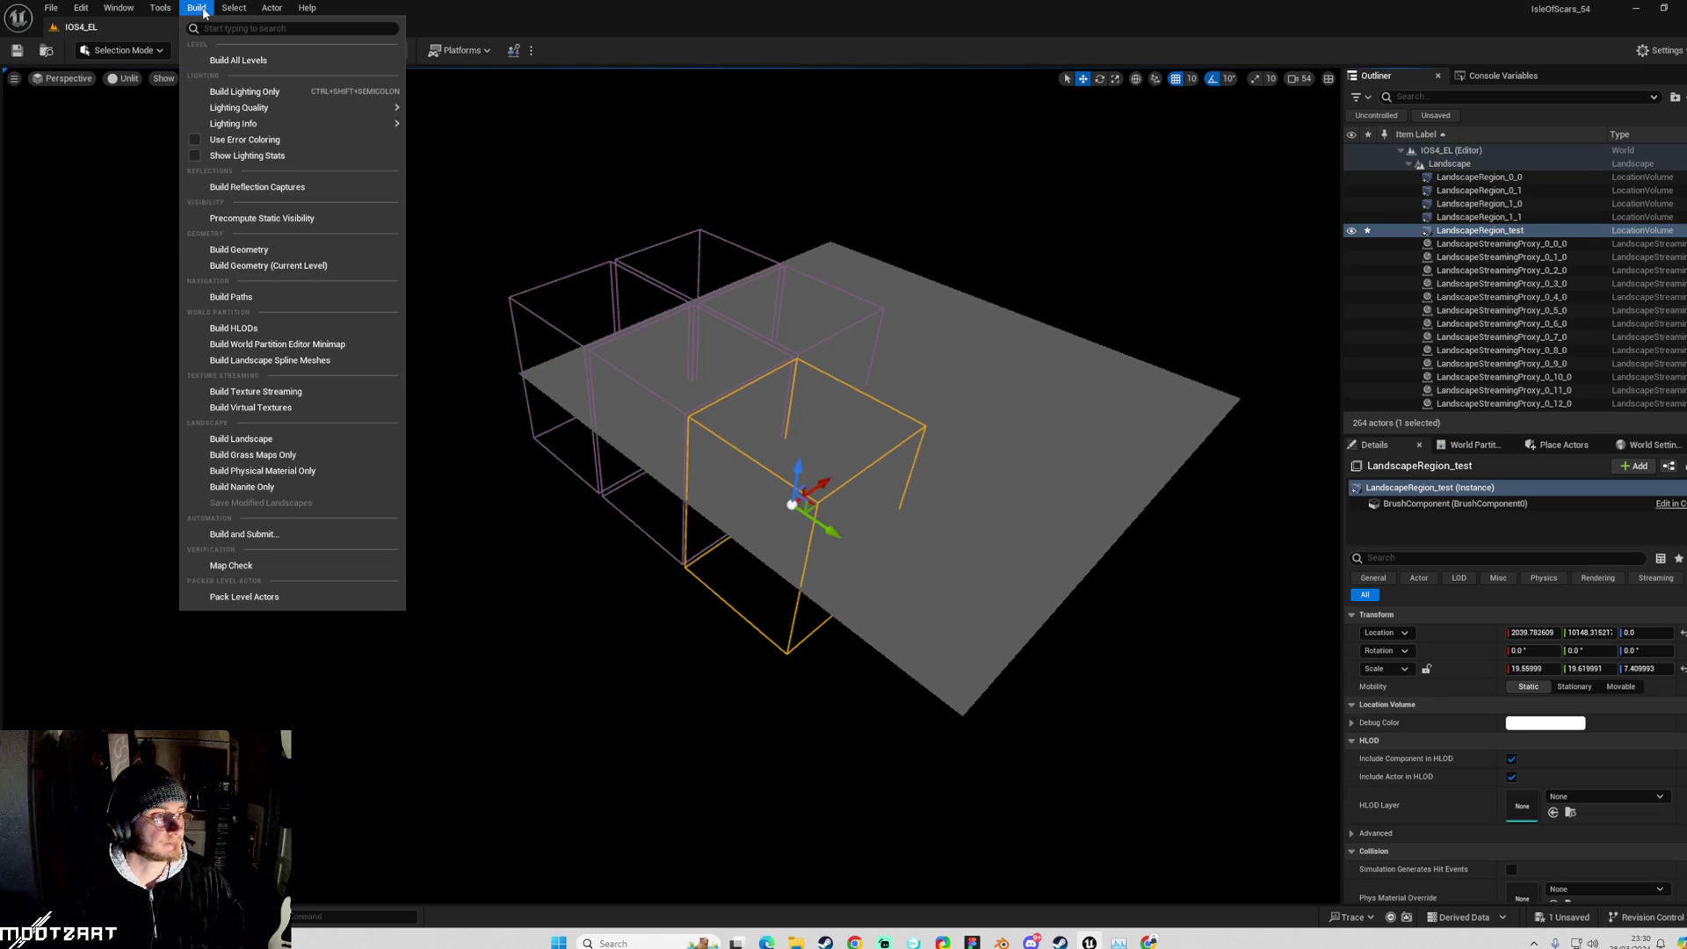
{"action": "left_click", "coordinate": [325, 566]}
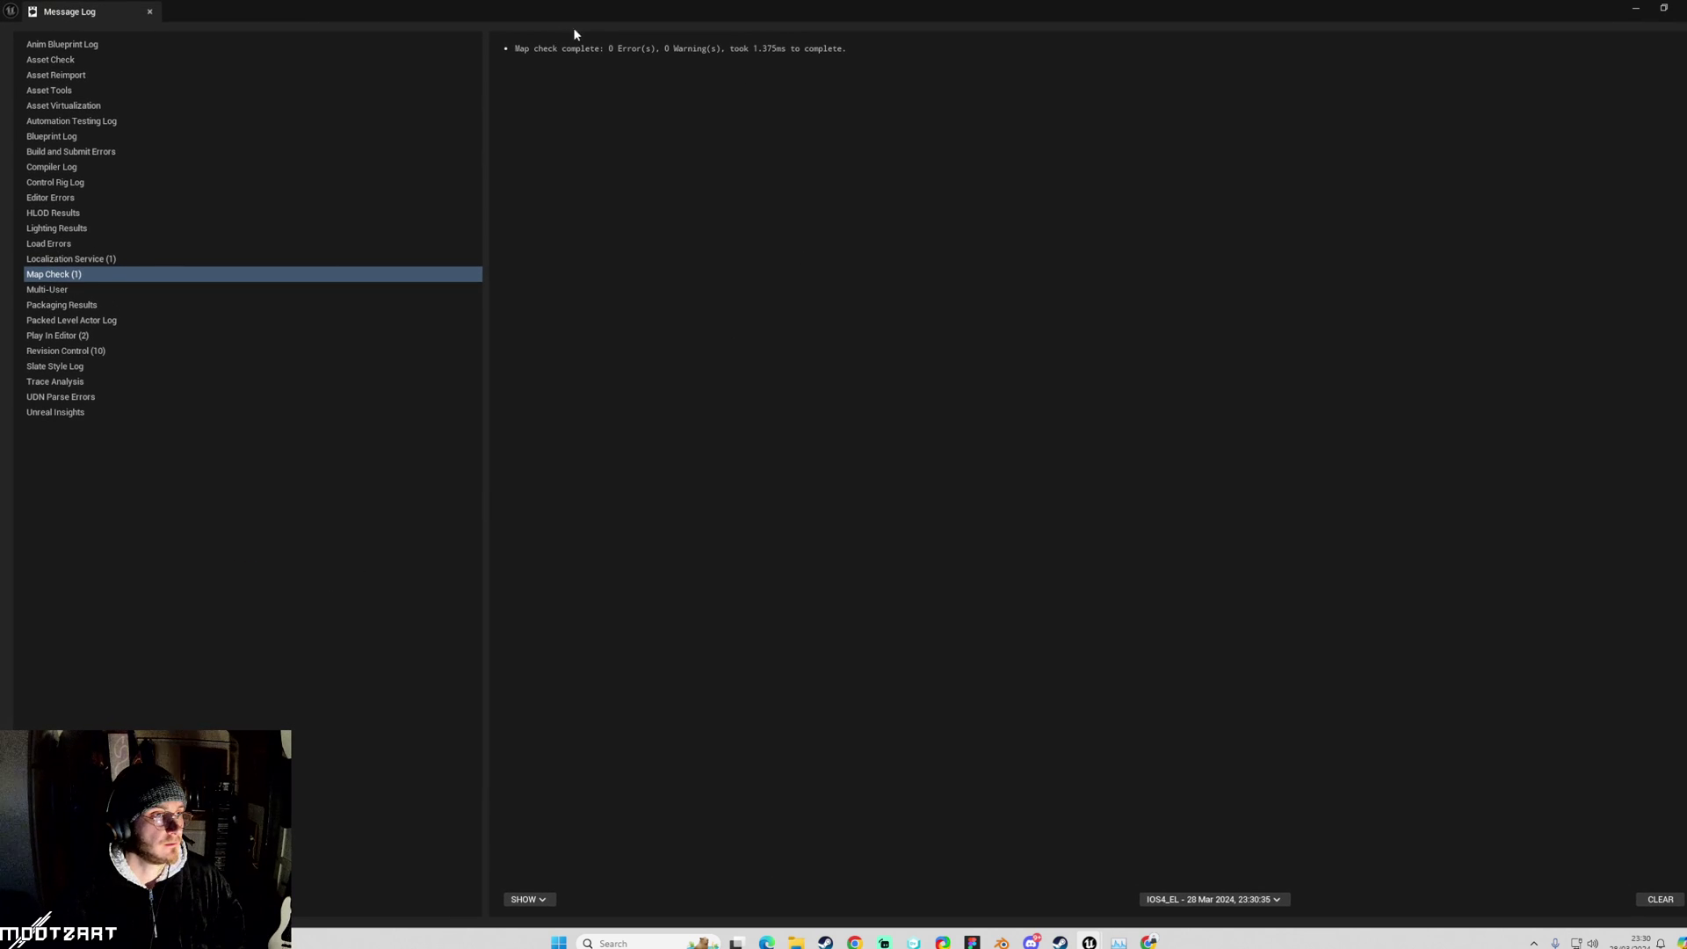
Clear the Map Check log and close the Message Log.
{"action": "left_click", "coordinate": [1660, 899]}
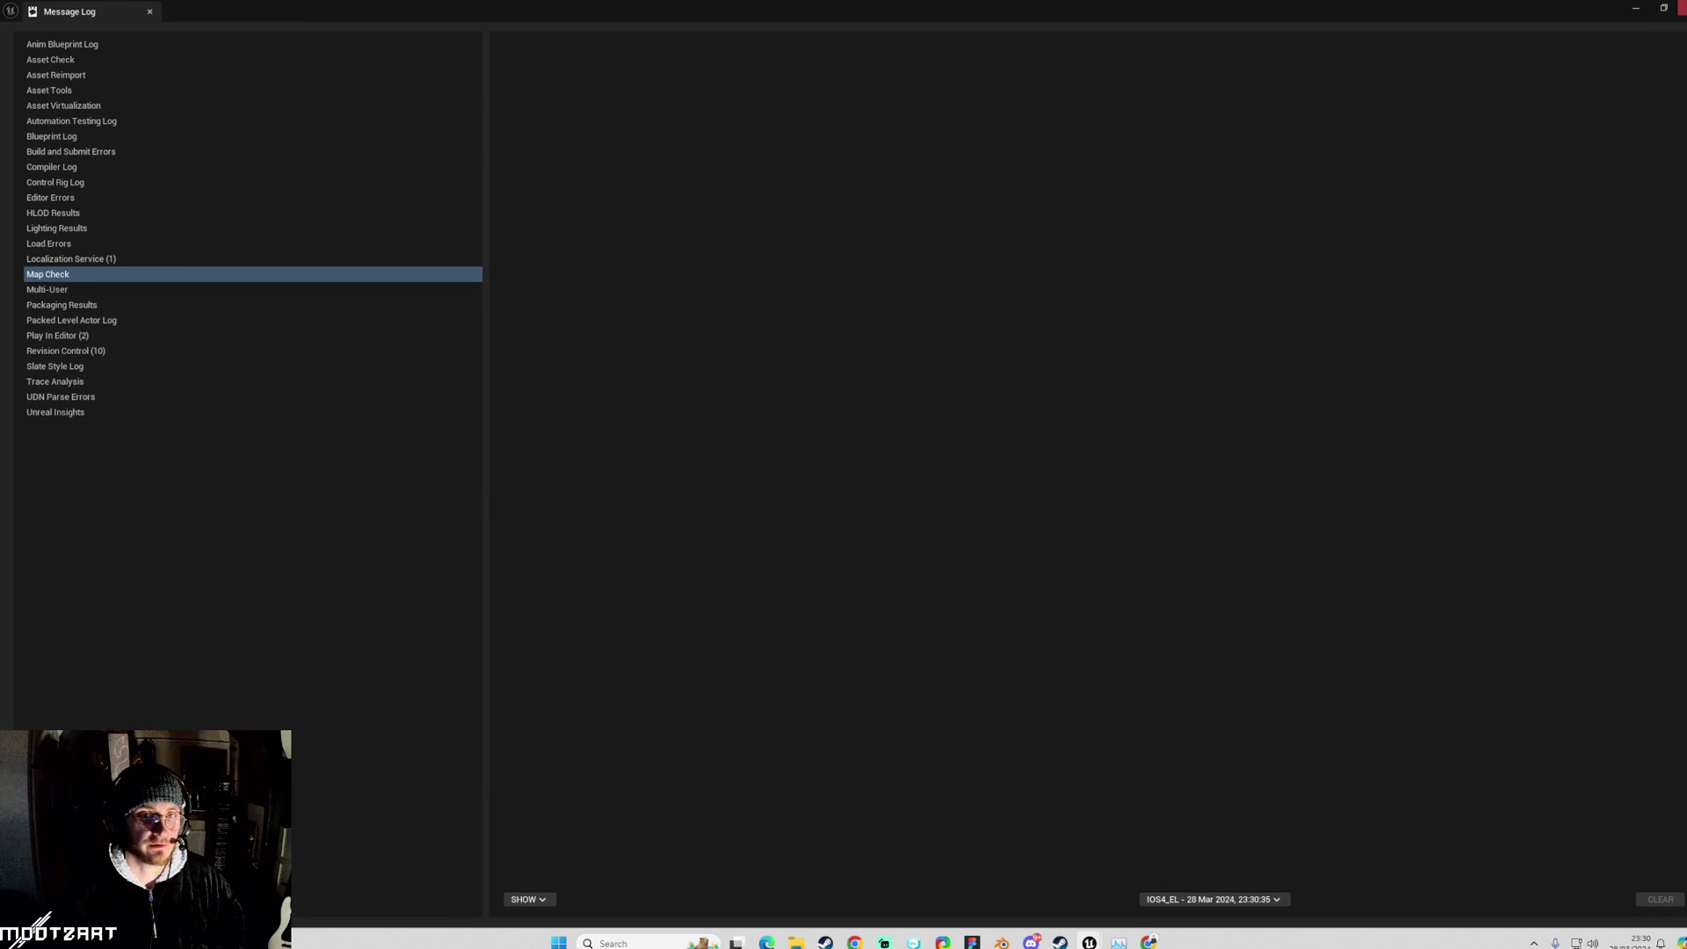
{"action": "left_click", "coordinate": [1685, 8]}
{"action": "left_click", "coordinate": [687, 684]}
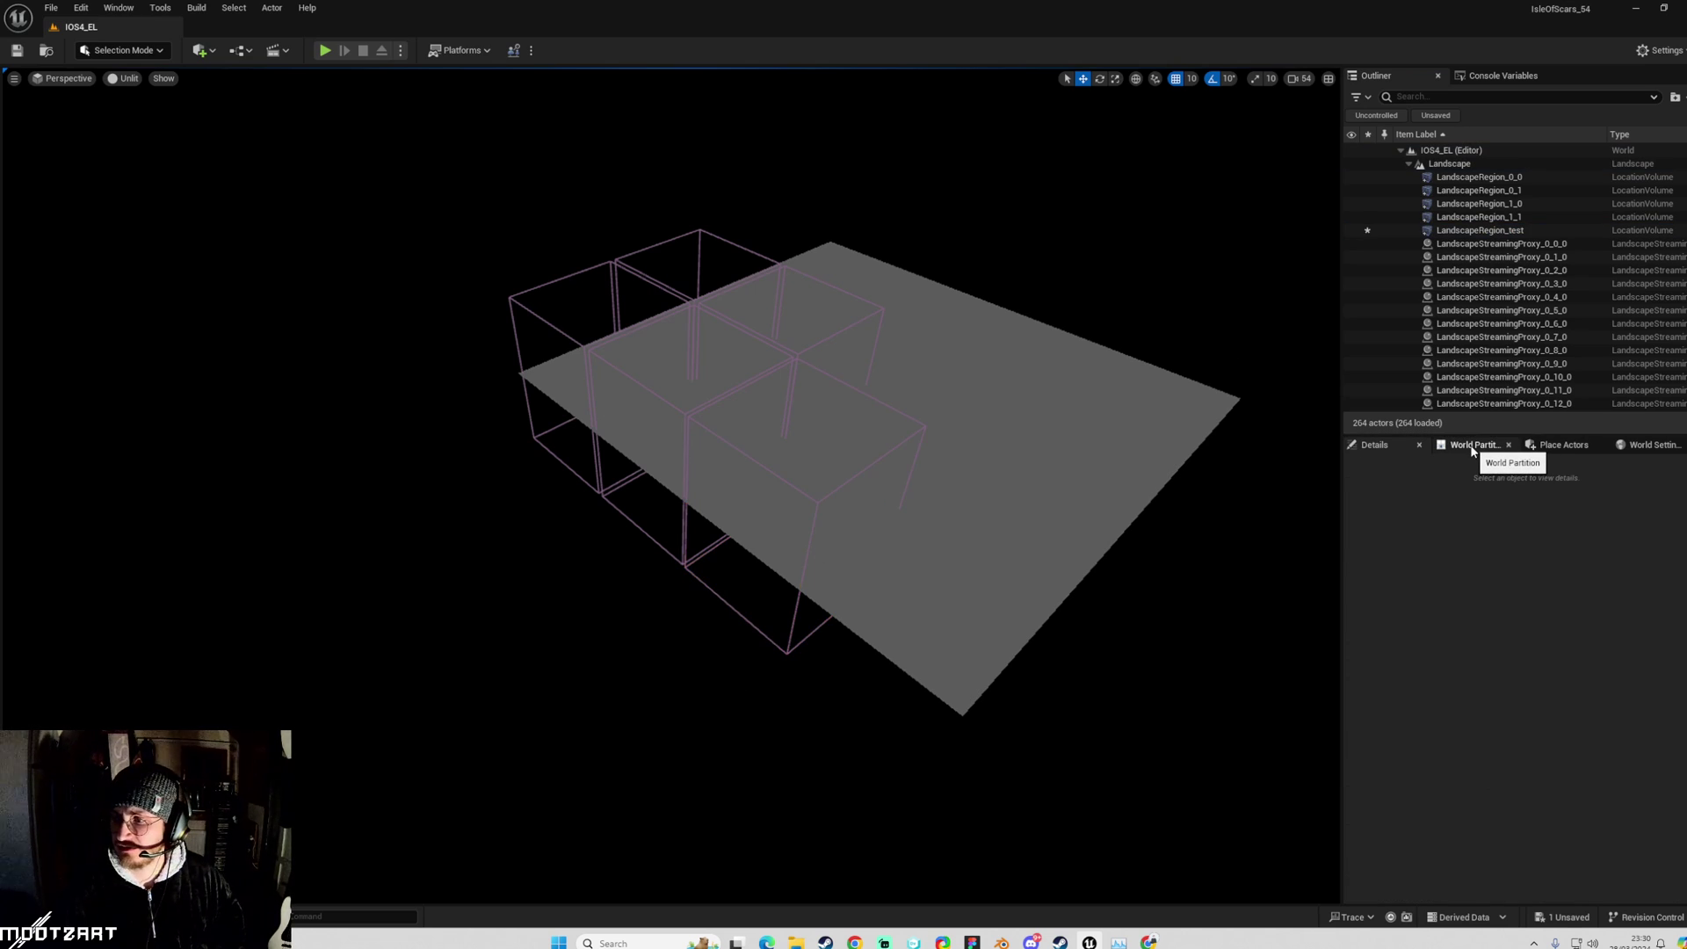
Duplicate LandscapeRegion_test and move the copy along X to about 6121, beside the original.
{"action": "left_click", "coordinate": [868, 393]}
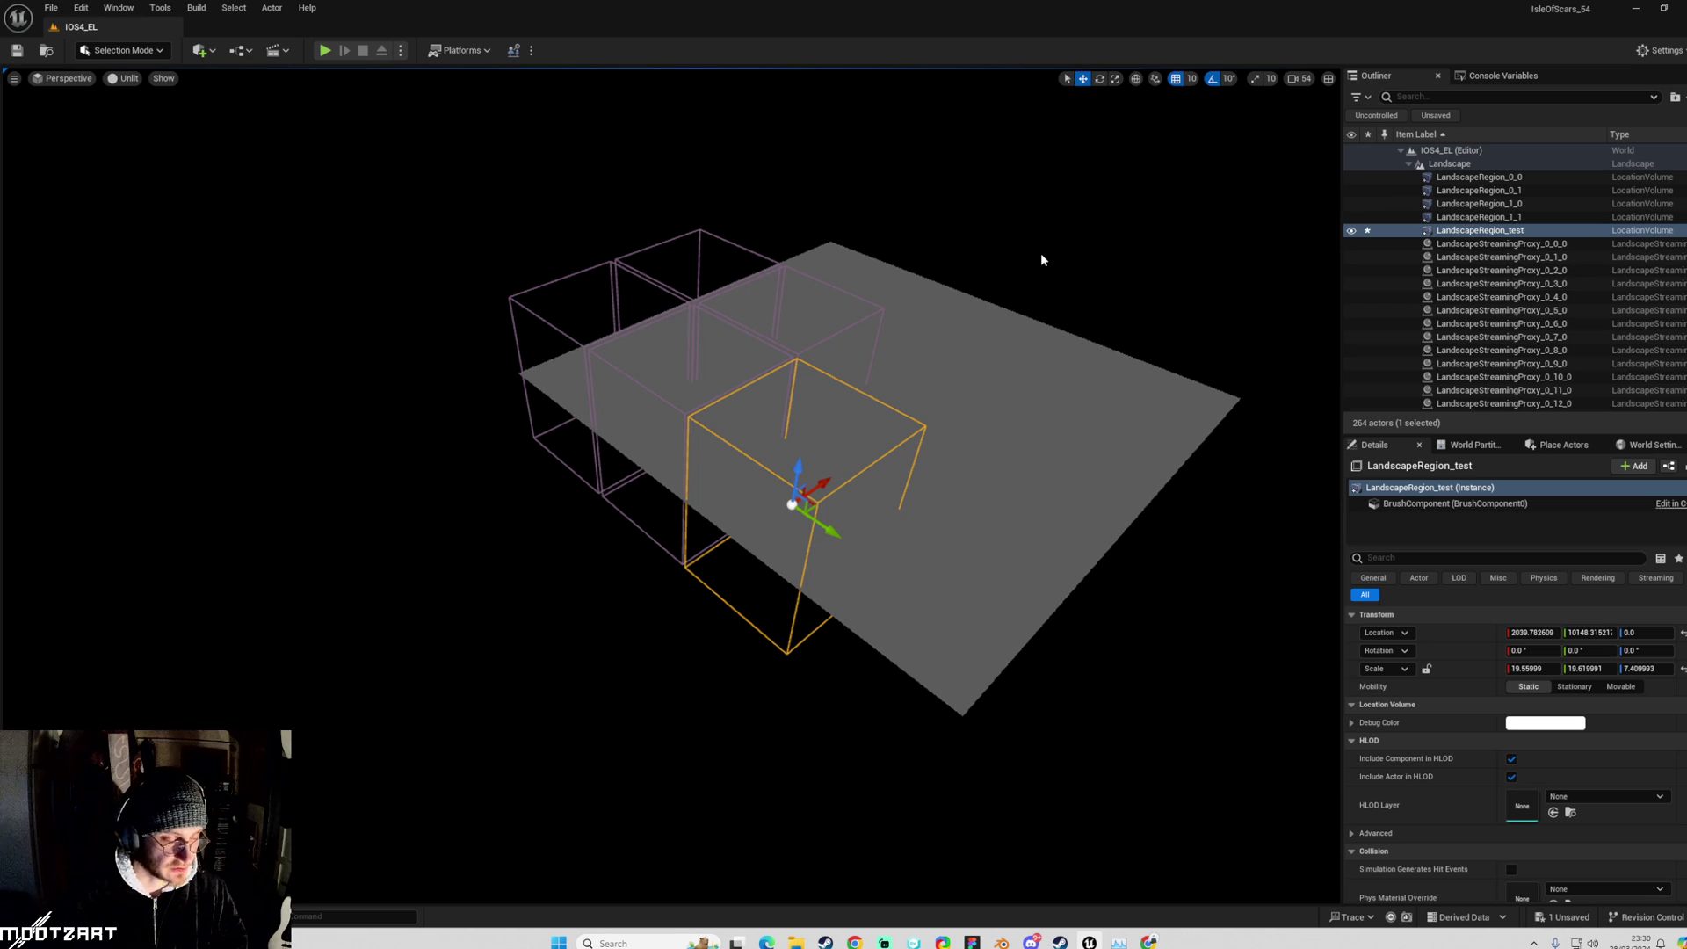
{"action": "right_click_drag", "start_coordinate": [1042, 260], "coordinate": [987, 328]}
{"action": "mouse_move", "coordinate": [840, 399]}
{"action": "right_mouse_down"}
{"action": "mouse_move", "coordinate": [811, 378]}
{"action": "mouse_move", "coordinate": [827, 374]}
{"action": "mouse_move", "coordinate": [833, 395]}
{"action": "mouse_move", "coordinate": [817, 392]}
{"action": "right_mouse_up"}
{"action": "left_click_drag", "start_coordinate": [837, 339], "coordinate": [776, 395]}
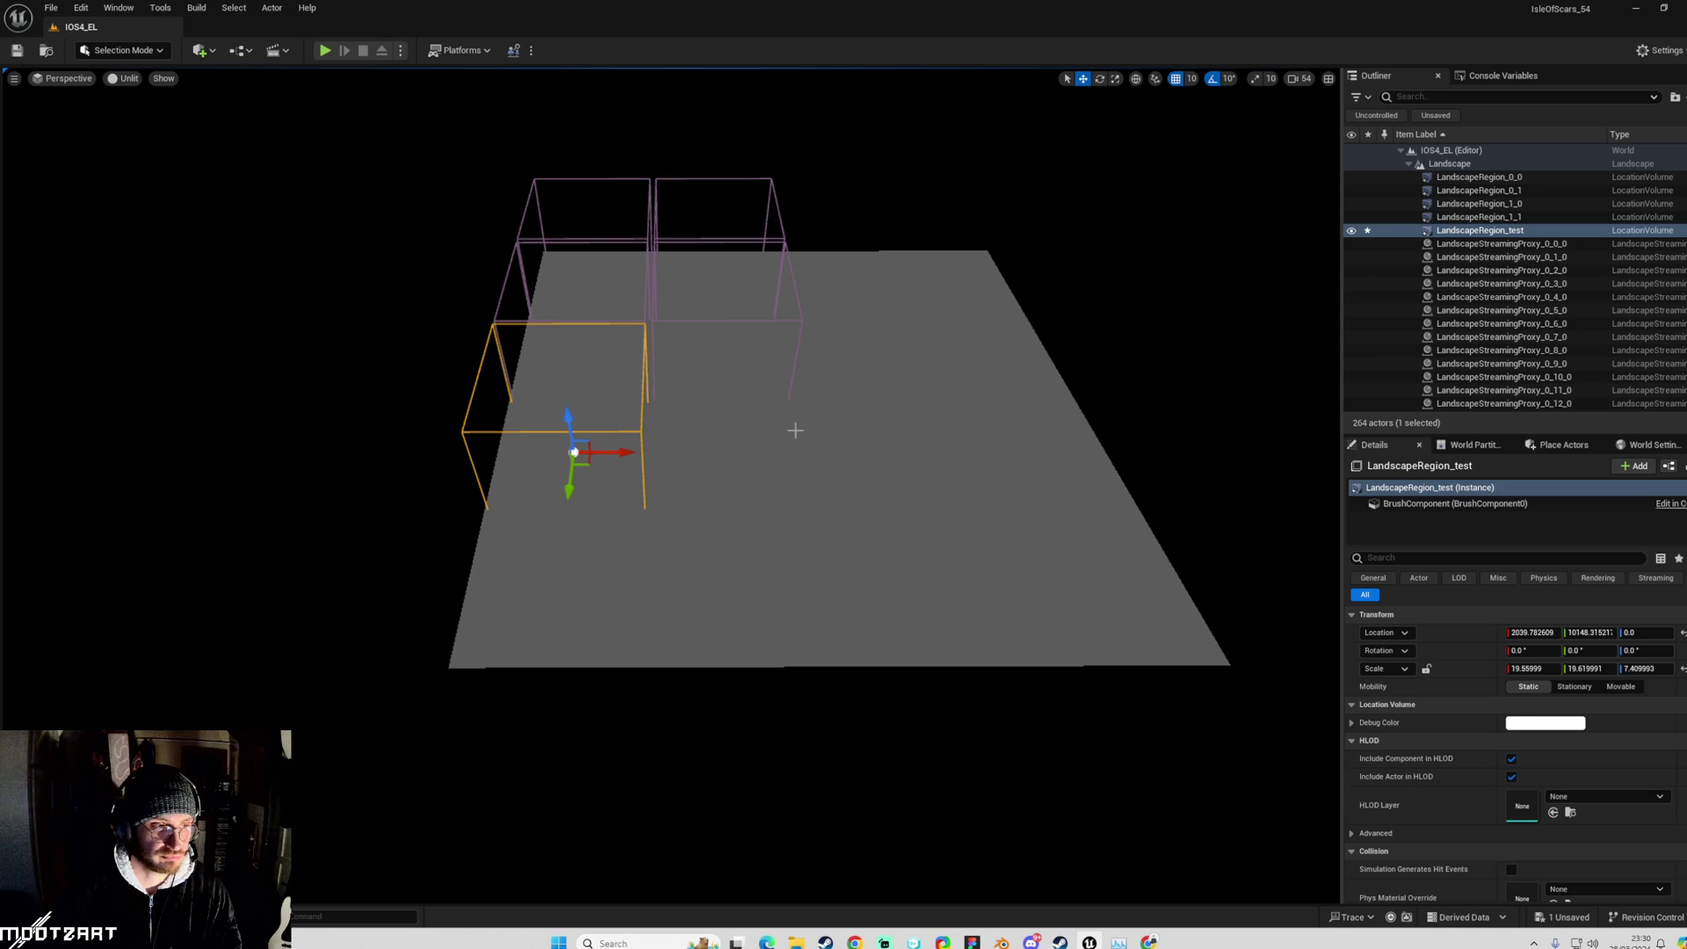
{"action": "key", "text": "ctrl+d"}
{"action": "left_click_drag", "start_coordinate": [625, 451], "coordinate": [777, 445]}
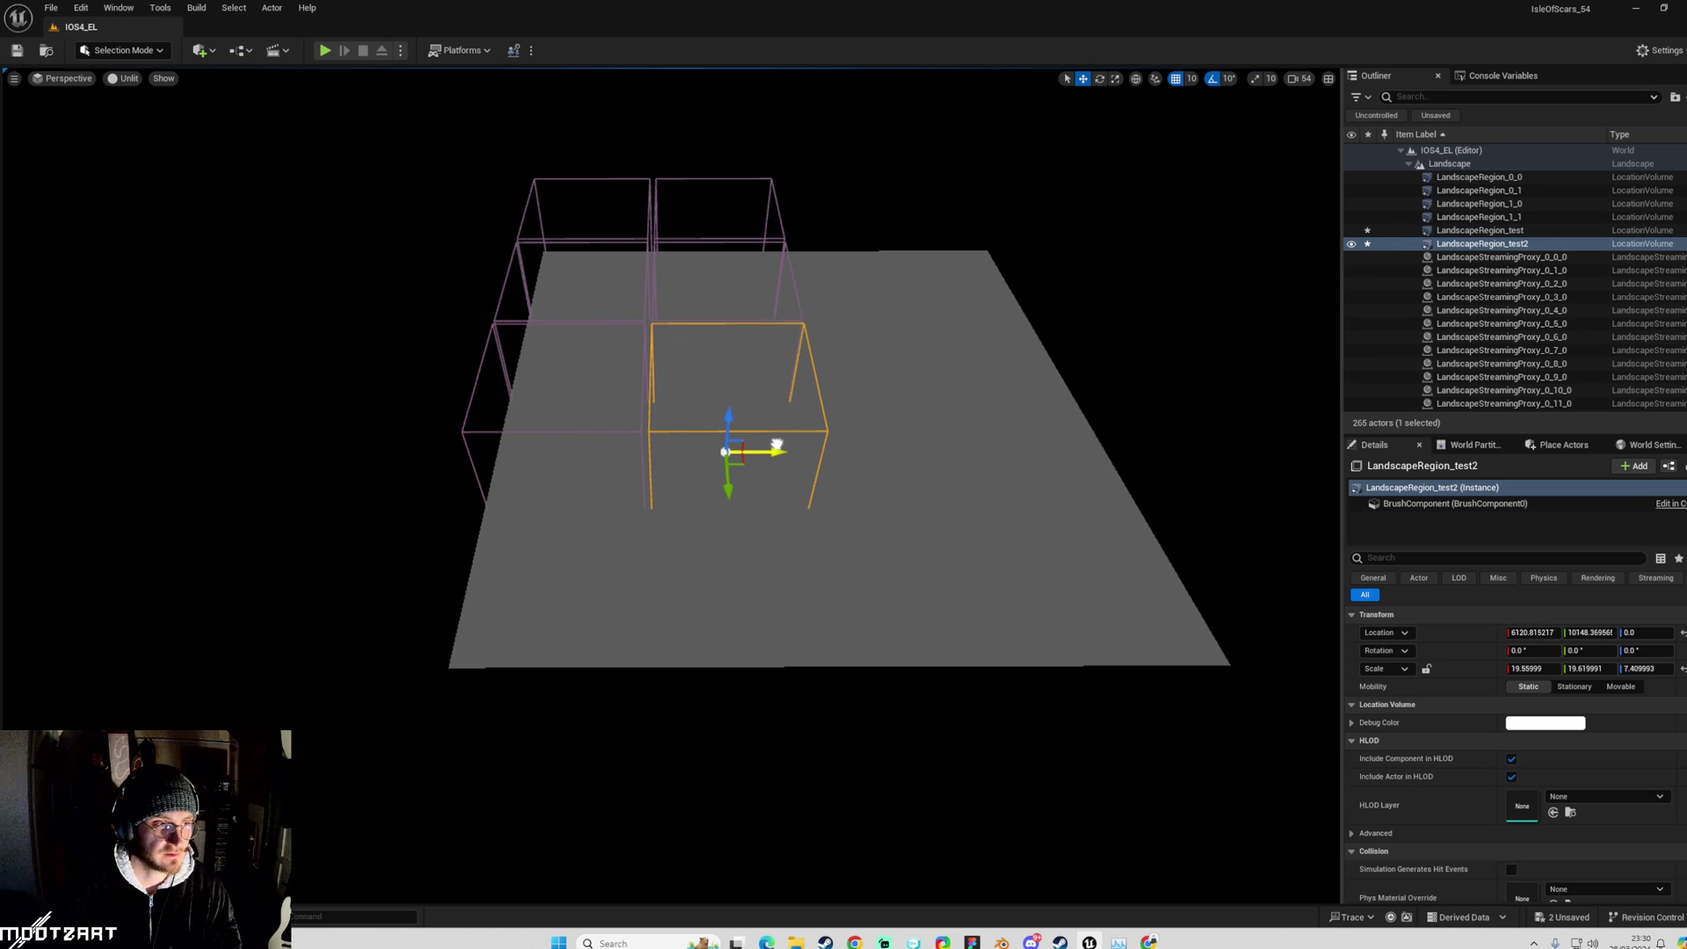
Duplicate LandscapeRegion_test and LandscapeRegion_test2 together and move the two copies along Y to form the next row of regions.
{"action": "left_click", "coordinate": [634, 431], "text": "ctrl"}
{"action": "key", "text": "ctrl+d"}
{"action": "left_click", "coordinate": [633, 432]}
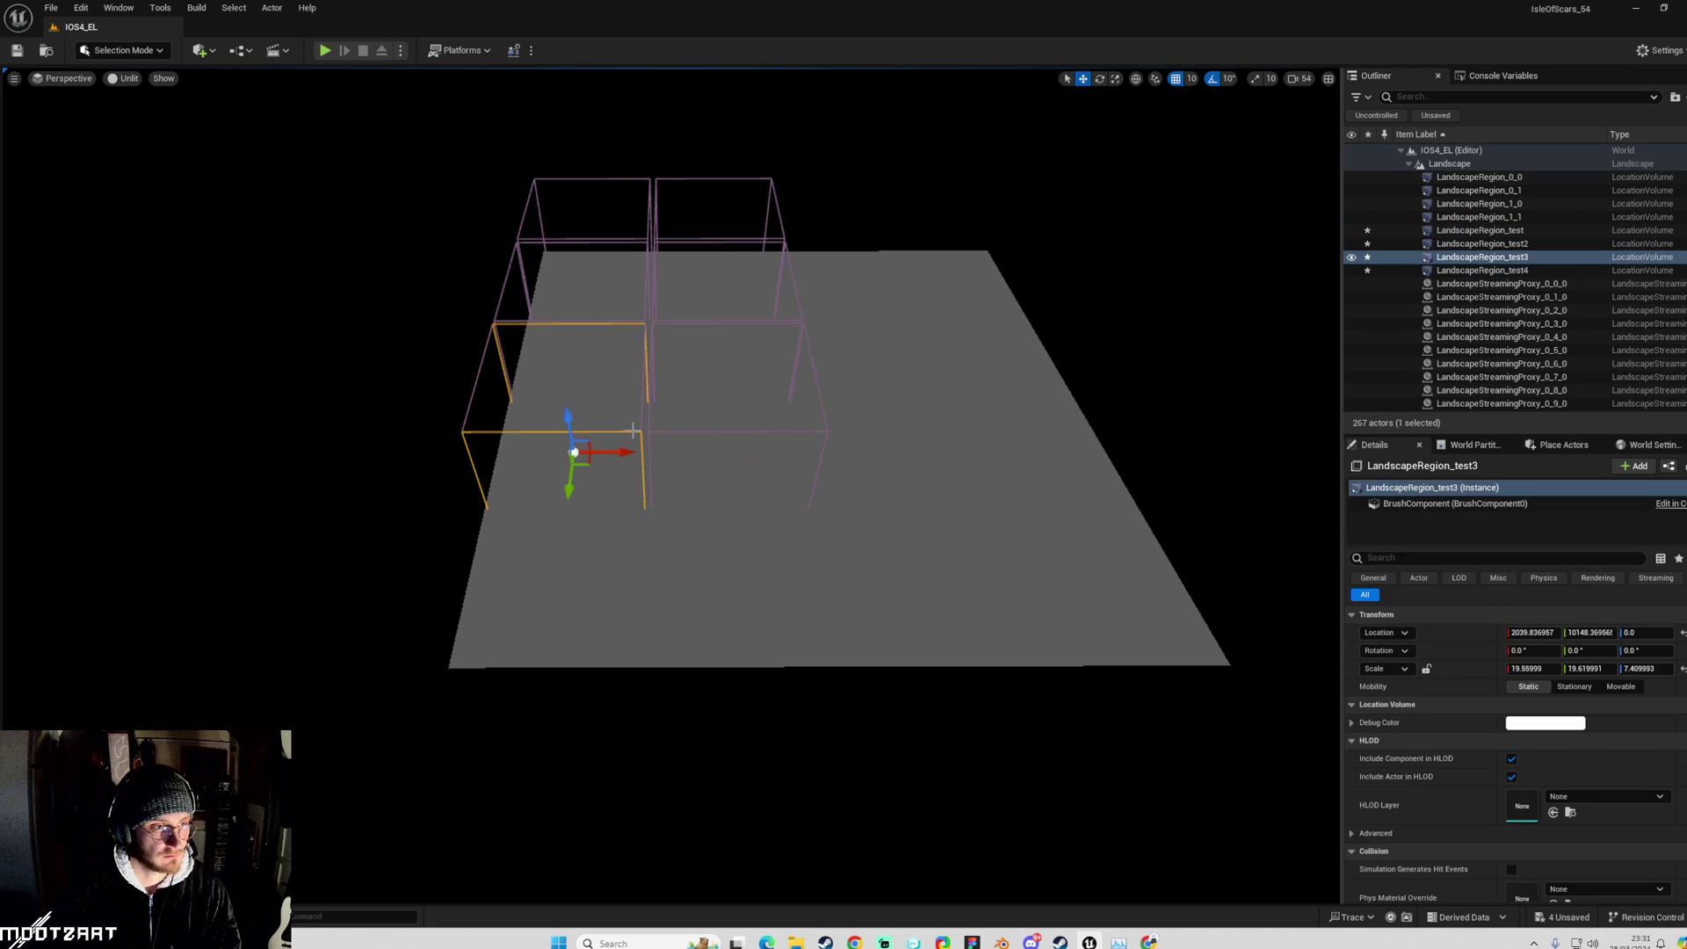
{"action": "key", "text": "ctrl+z"}
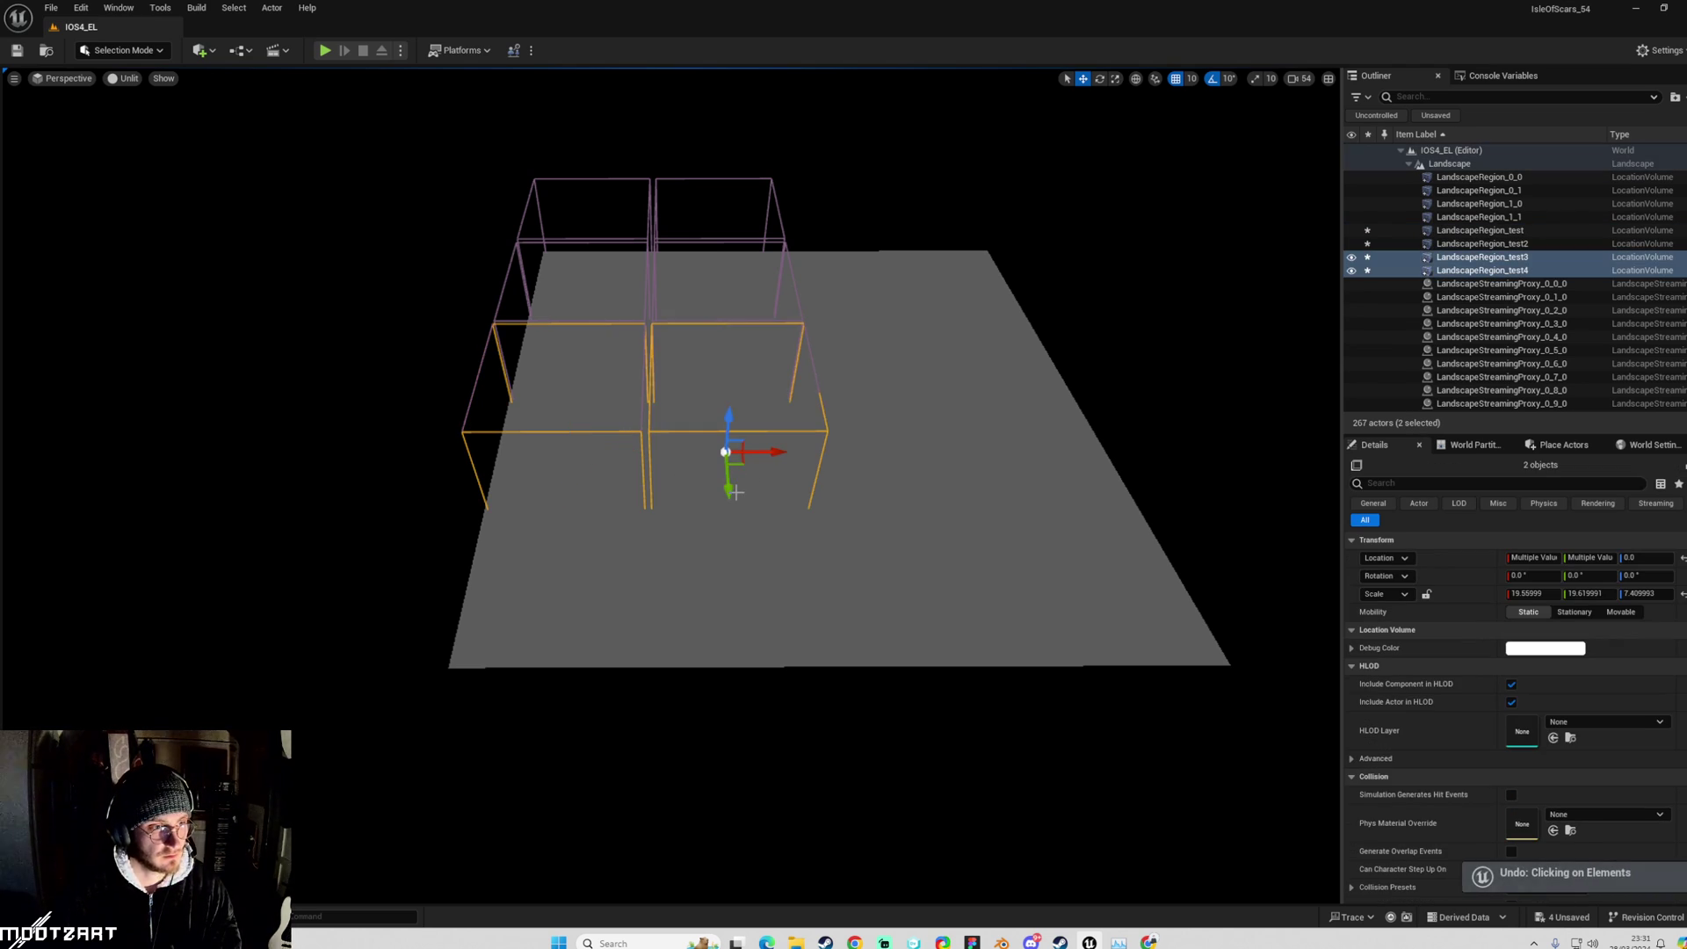
{"action": "left_click_drag", "start_coordinate": [738, 514], "coordinate": [738, 637]}
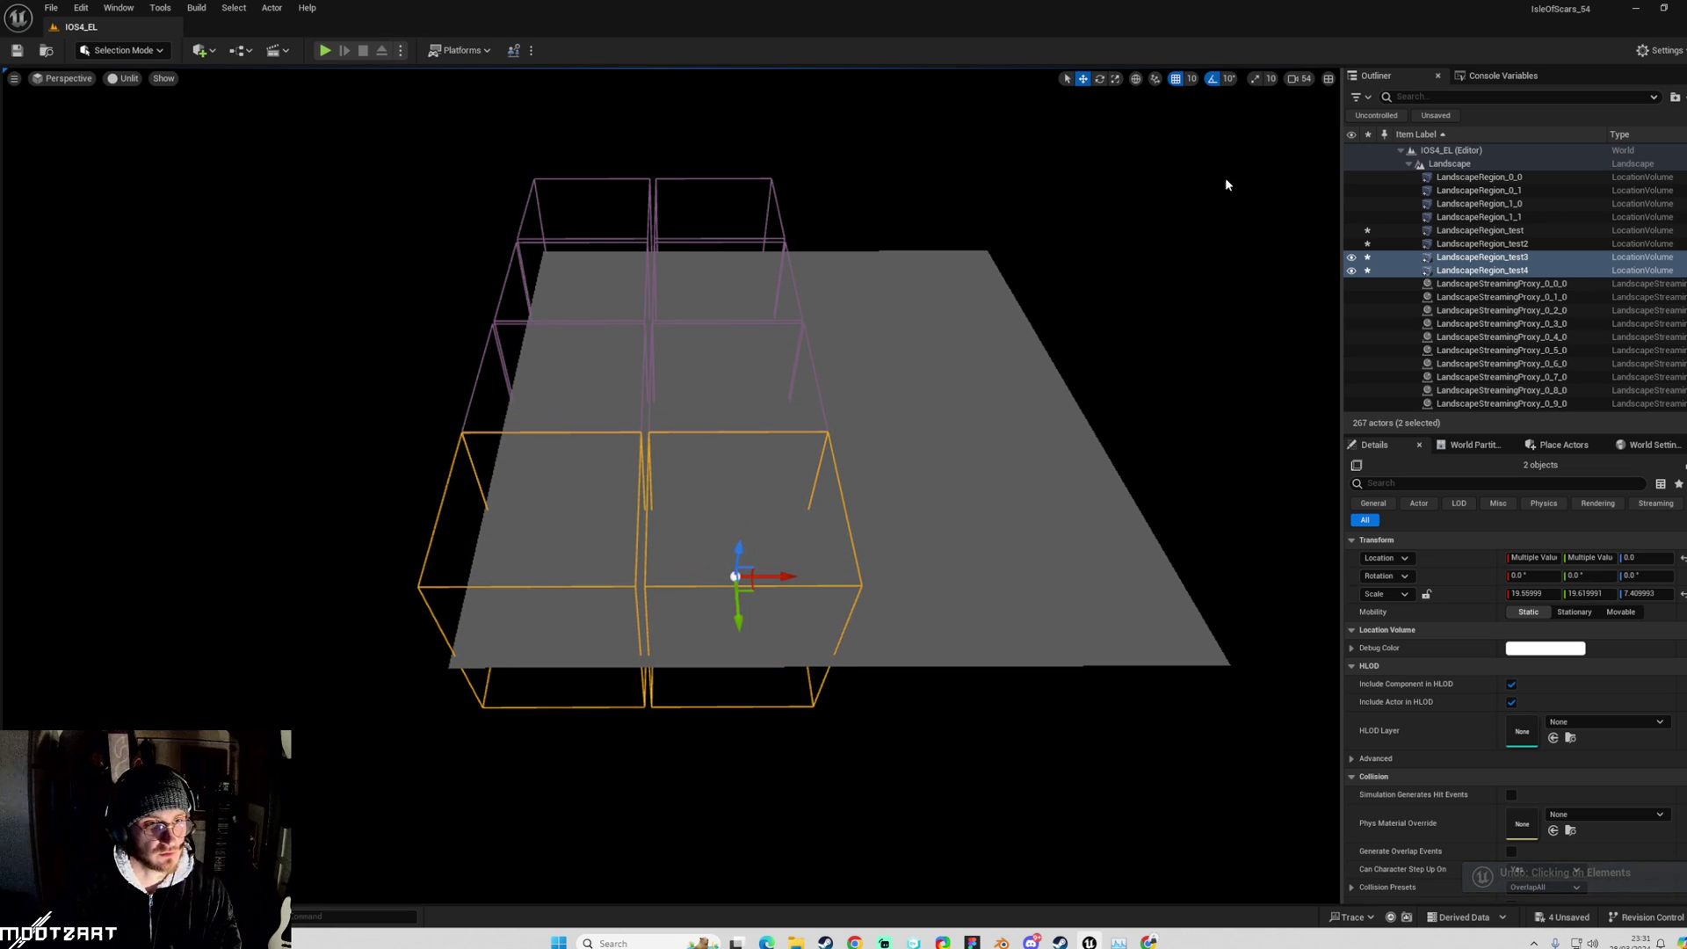
Show all four viewports and fine-tune the position of the two new region copies in the top view.
{"action": "left_click", "coordinate": [1328, 79]}
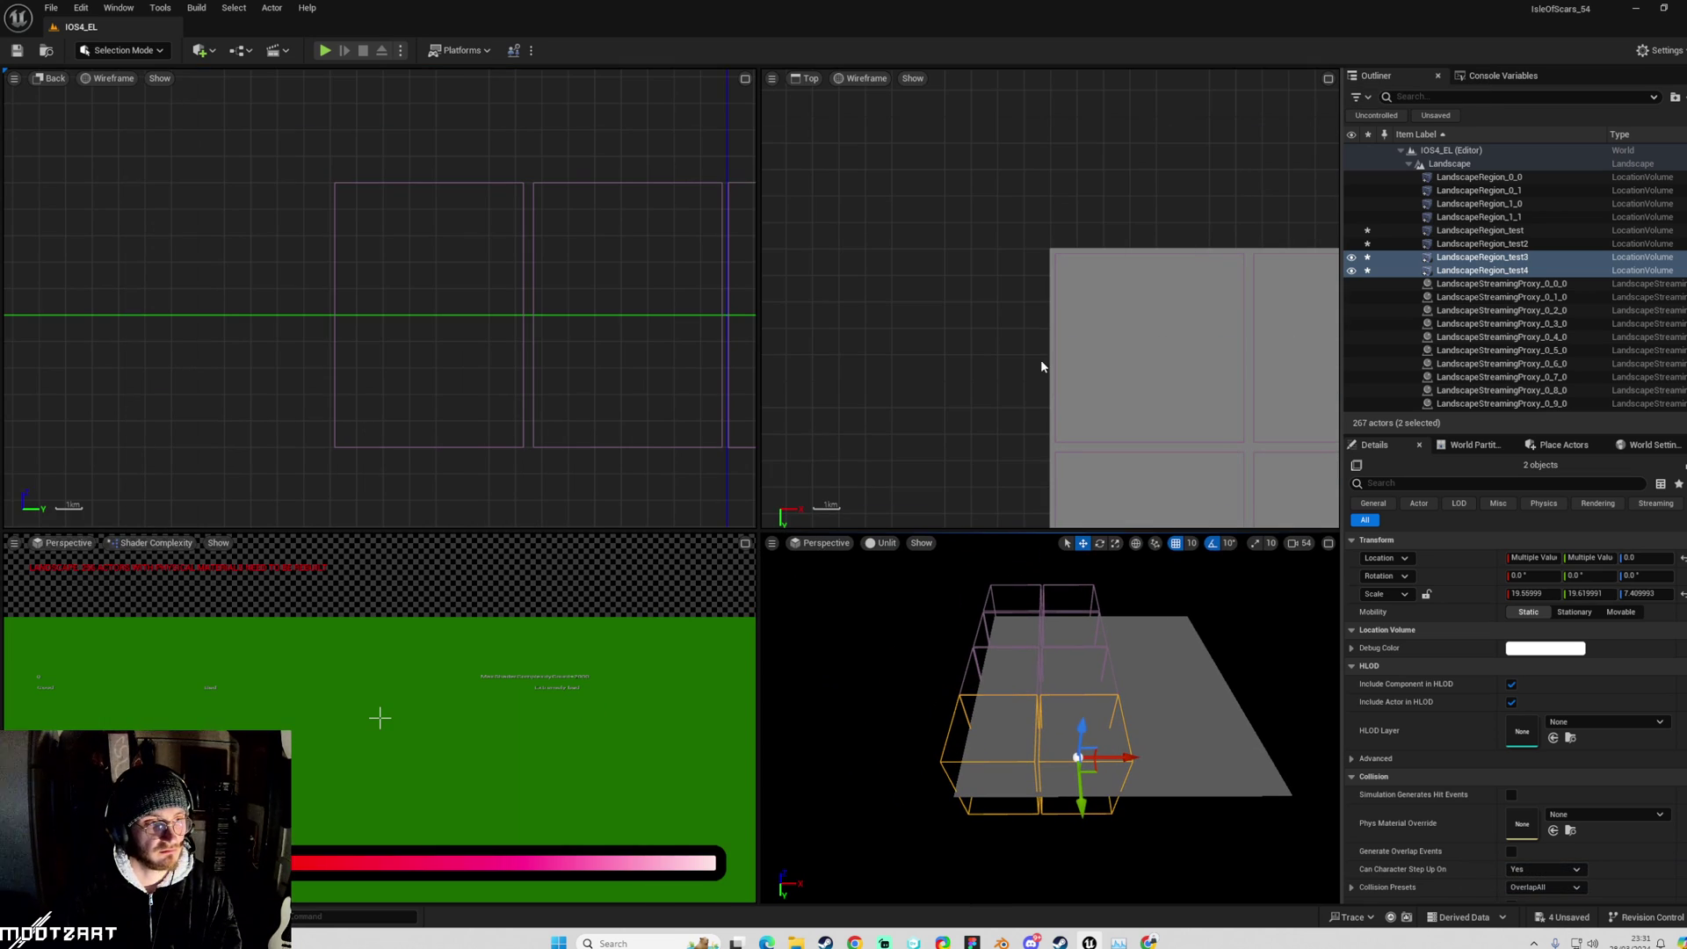
{"action": "scroll", "coordinate": [1053, 343], "scroll_direction": "down", "scroll_amount": 7}
{"action": "right_click_drag", "start_coordinate": [1055, 312], "coordinate": [942, 116]}
{"action": "scroll", "coordinate": [1030, 368], "scroll_direction": "up", "scroll_amount": 3}
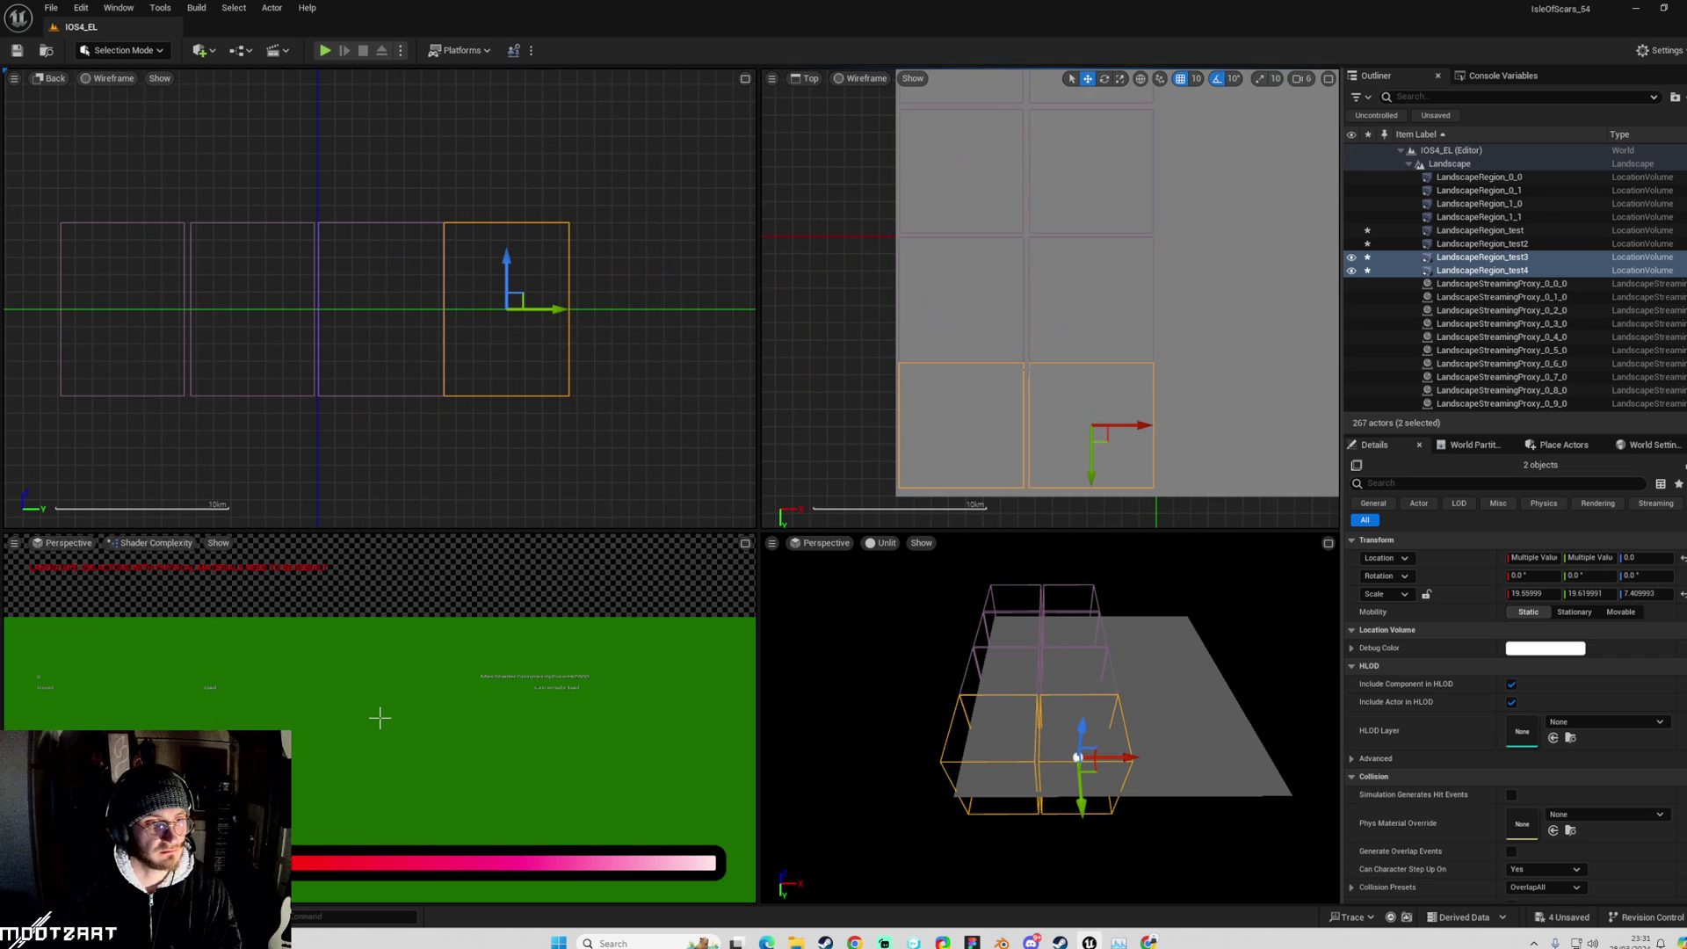
{"action": "left_click_drag", "start_coordinate": [1098, 477], "coordinate": [1104, 480]}
{"action": "right_click_drag", "start_coordinate": [1059, 178], "coordinate": [1027, 217]}
{"action": "left_click", "coordinate": [1480, 177], "text": "shift"}
{"action": "key", "text": "f"}
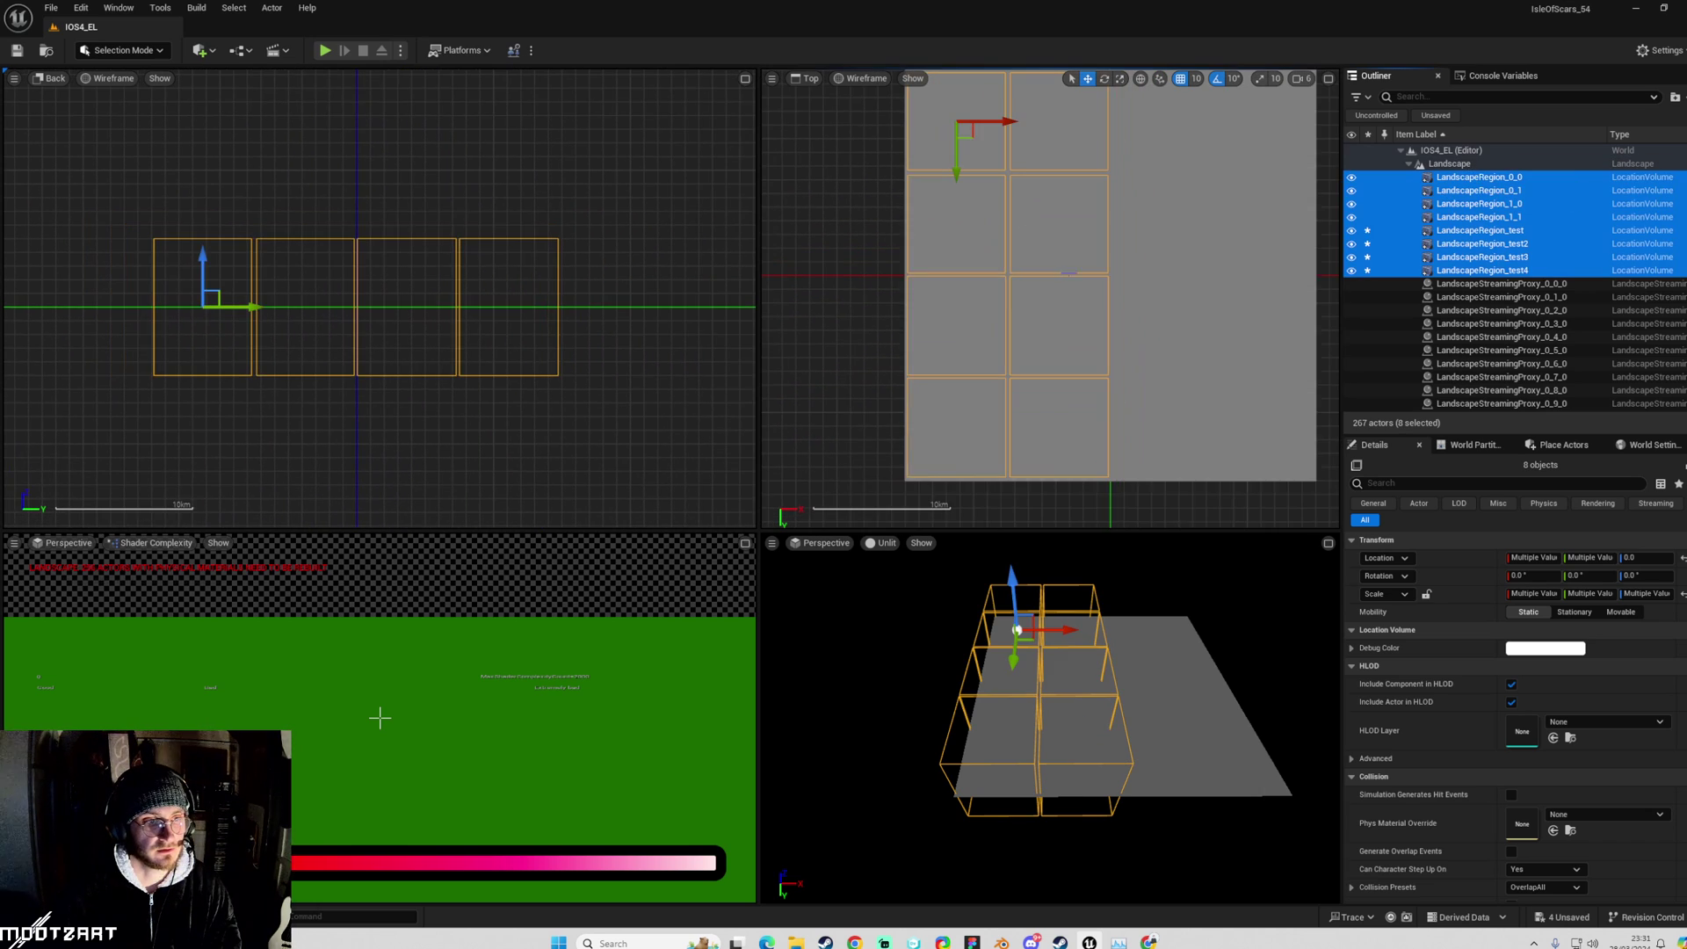
{"action": "right_click_drag", "start_coordinate": [1143, 357], "coordinate": [1050, 403]}
{"action": "key", "text": "ctrl+d"}
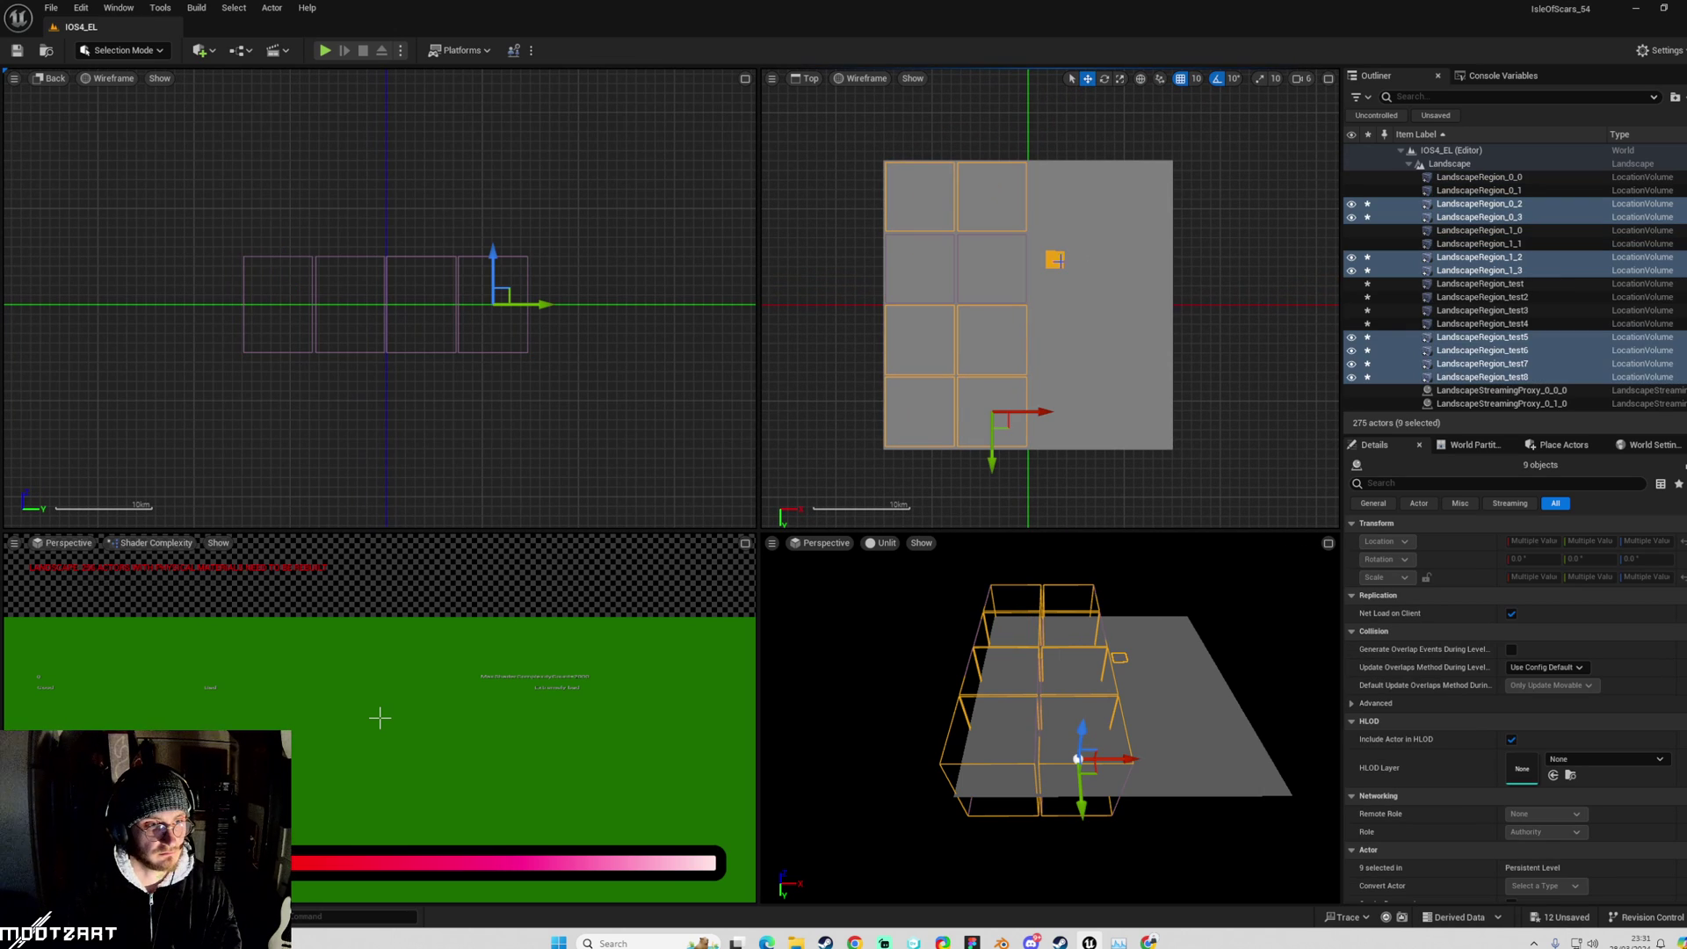
{"action": "left_click", "coordinate": [1261, 280]}
{"action": "key", "text": "ctrl+z"}
{"action": "key", "text": "ctrl+z"}
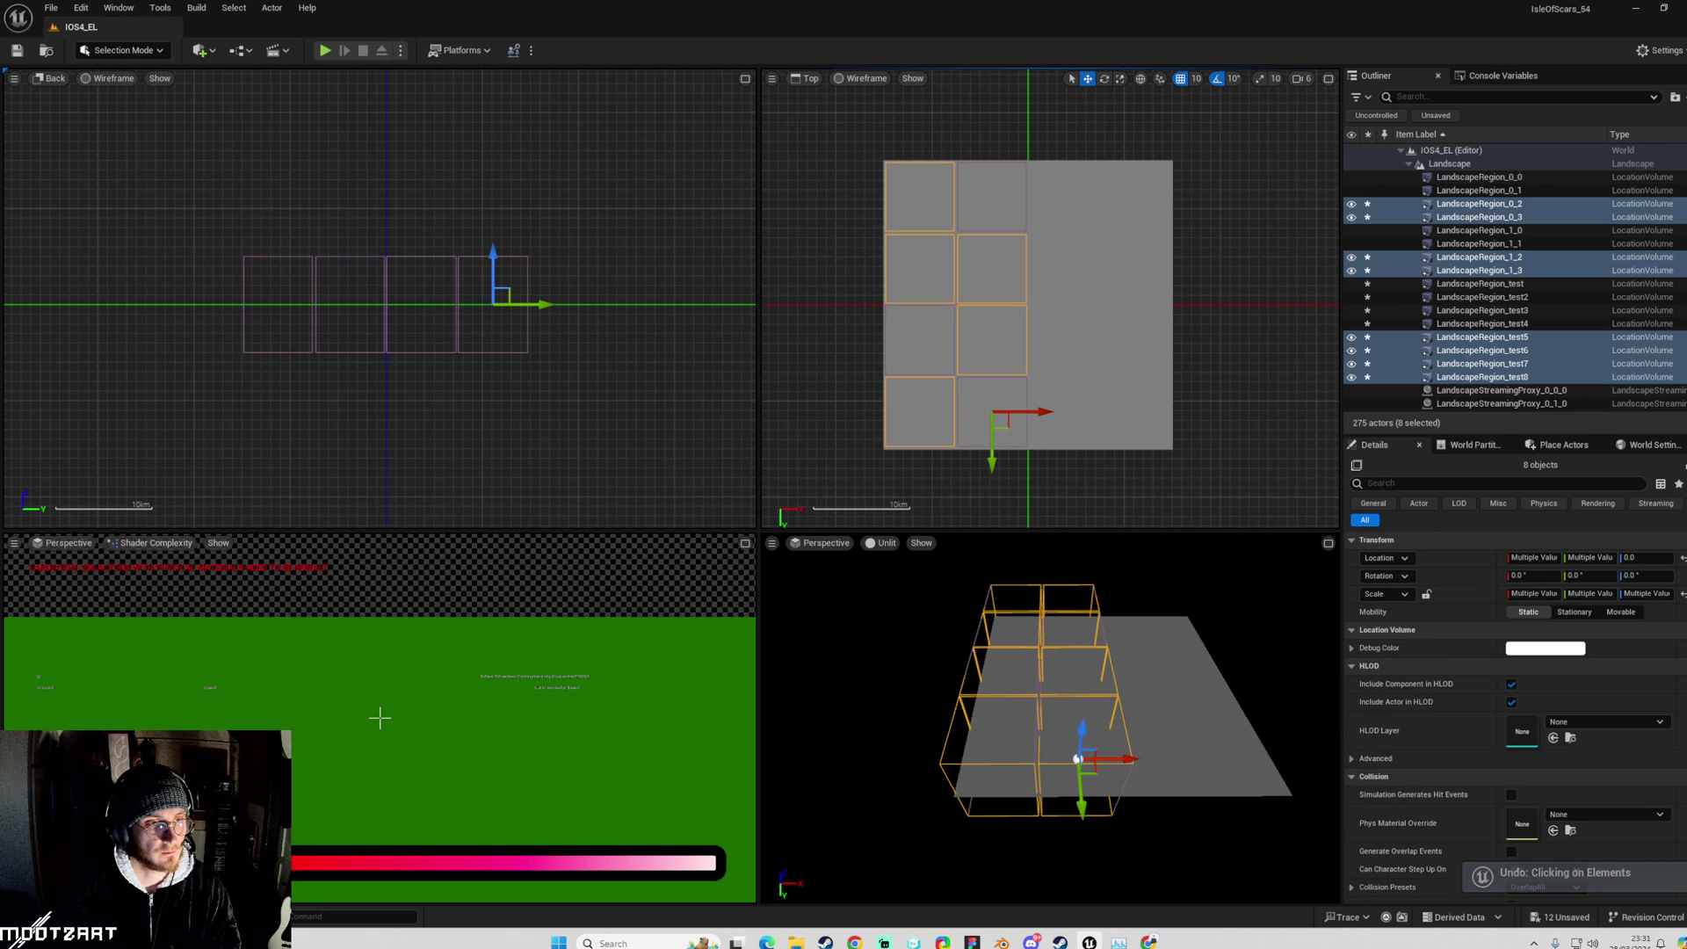
{"action": "key", "text": "ctrl+z"}
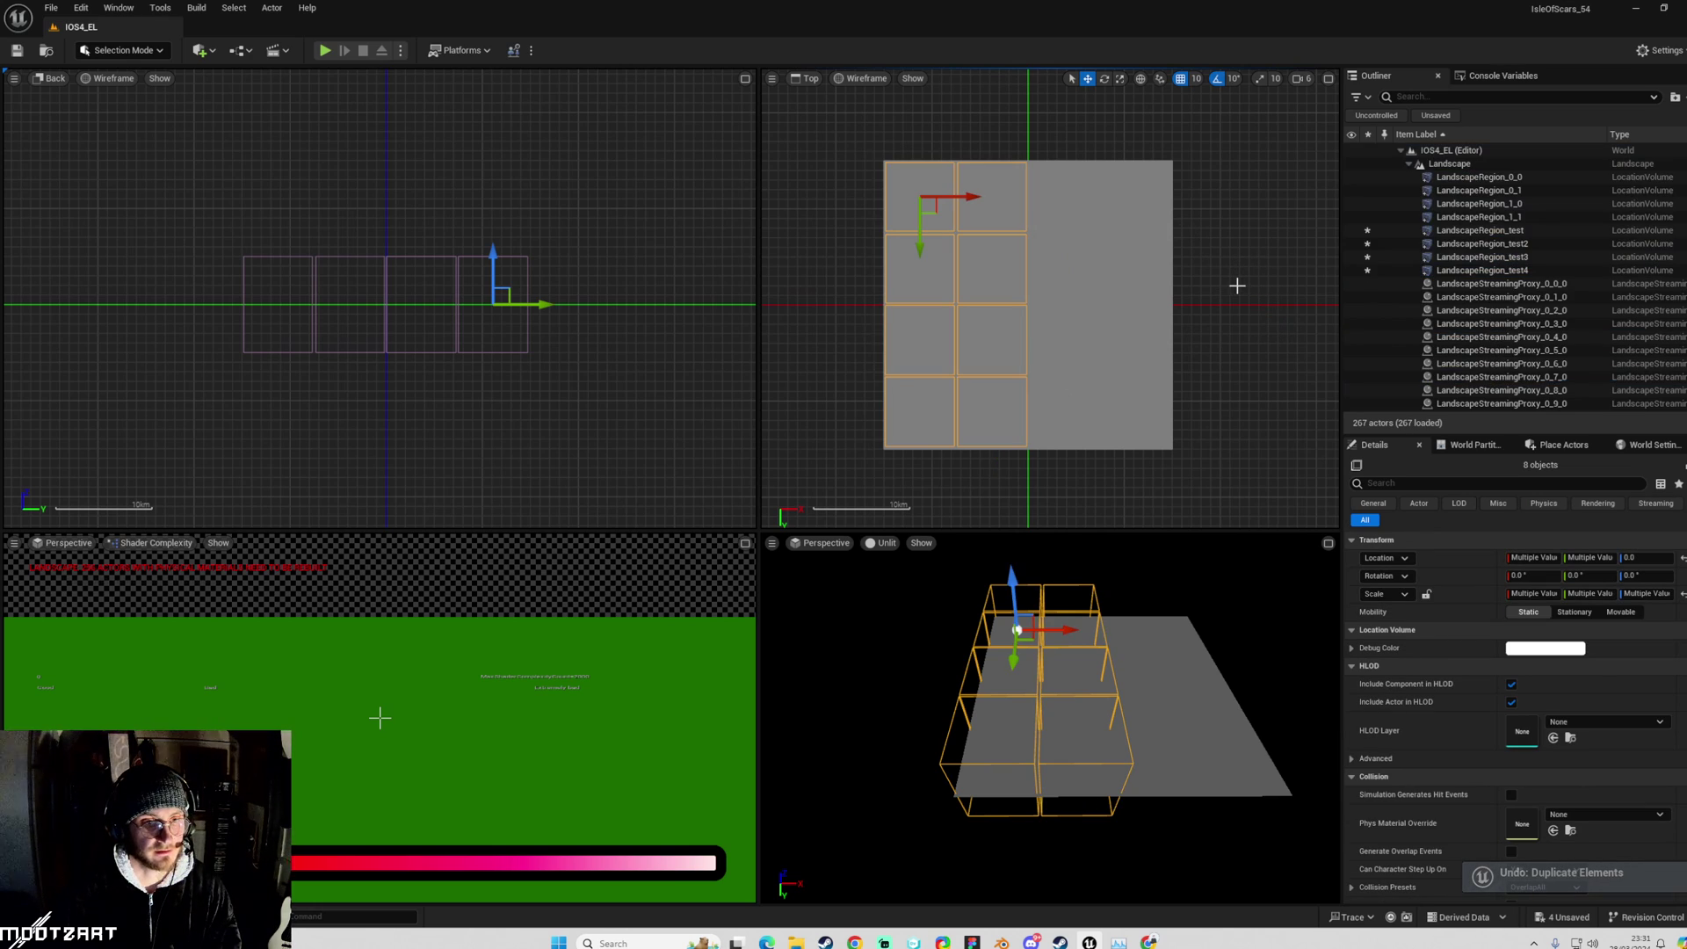
{"action": "right_click", "coordinate": [1234, 286]}
{"action": "left_click", "coordinate": [1250, 248]}
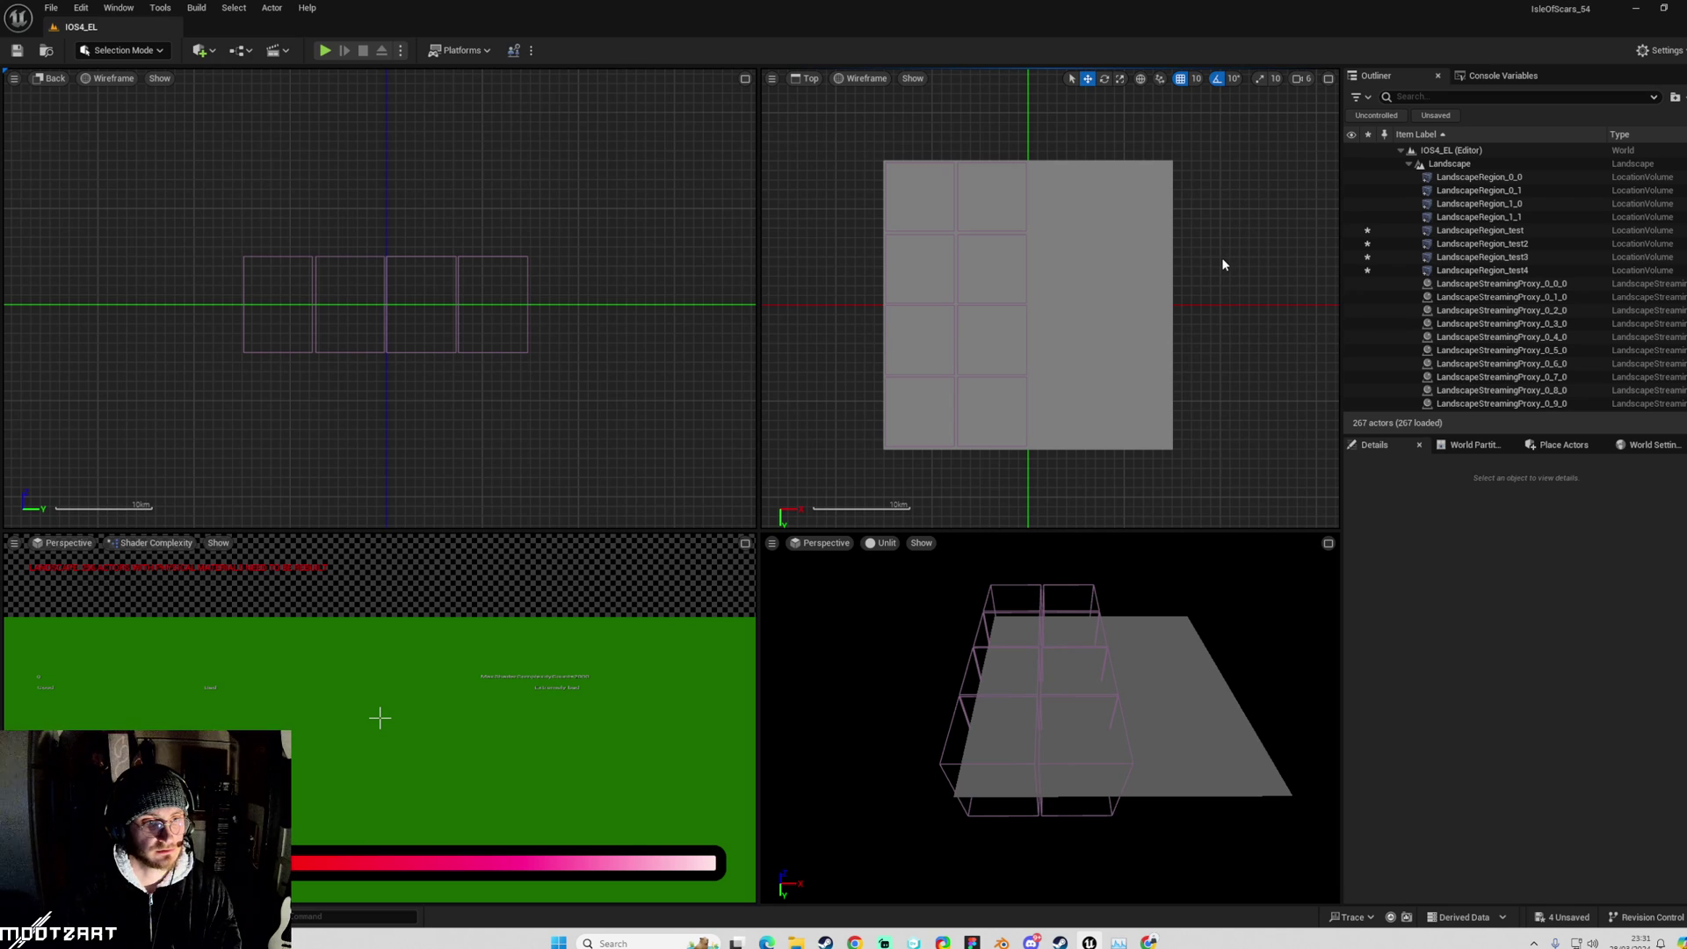
{"action": "scroll", "coordinate": [1224, 264], "scroll_direction": "up", "scroll_amount": 2}
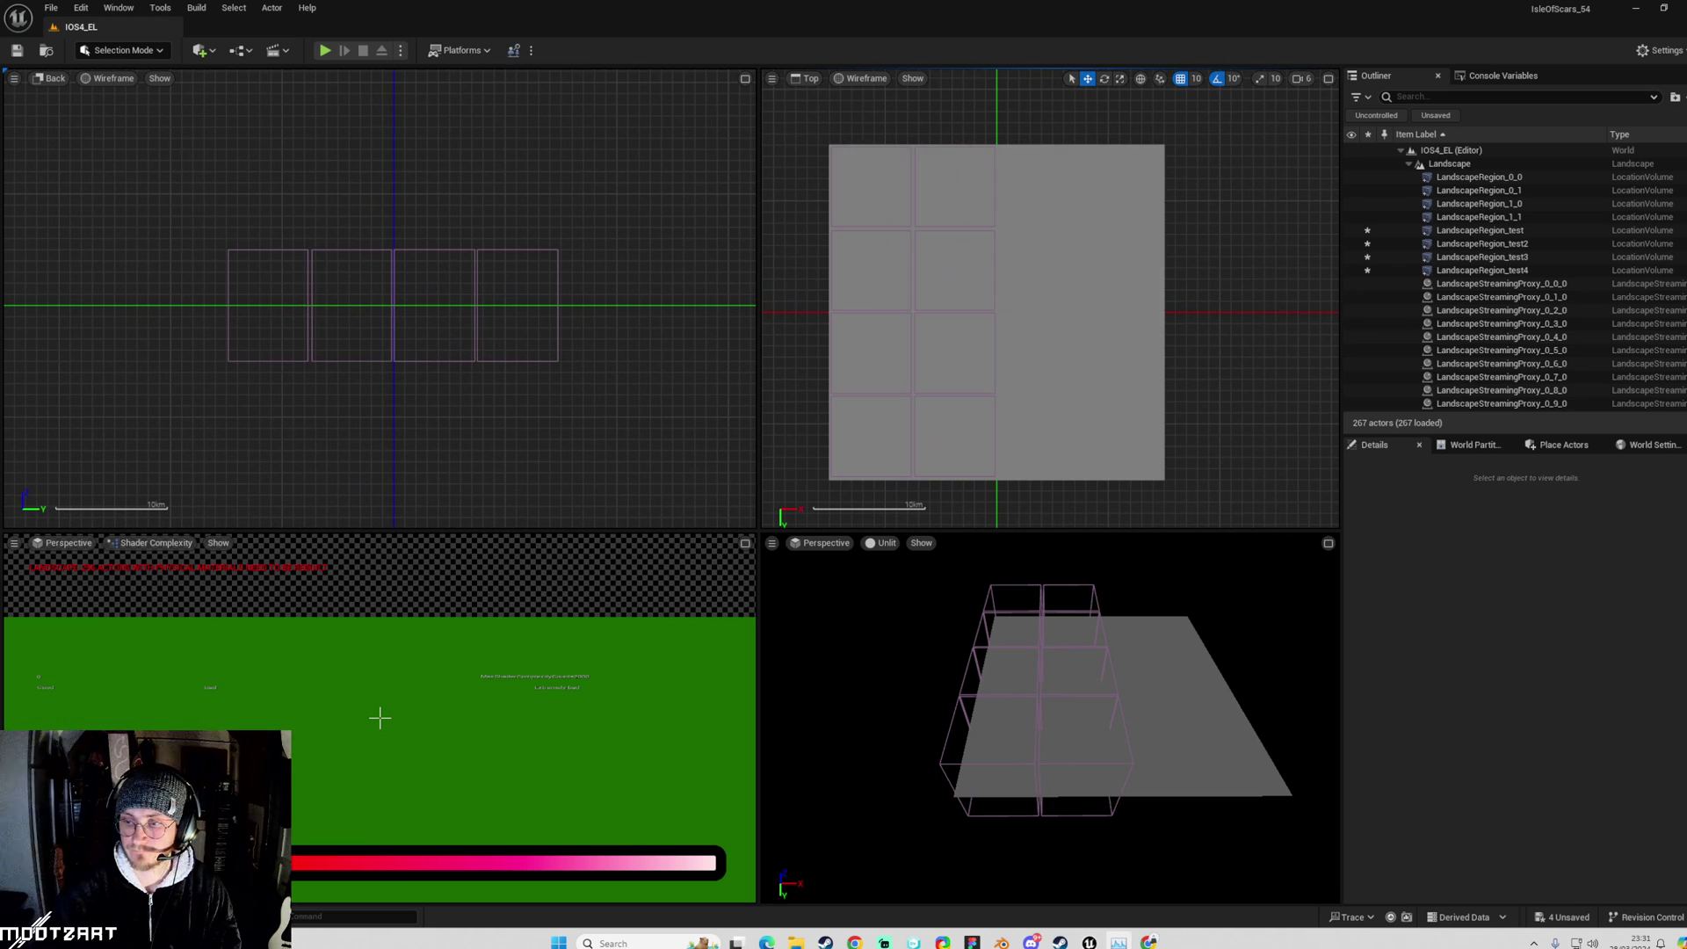
Check the GPU memory usage in Task Manager's performance view.
{"action": "left_click_drag", "start_coordinate": [1686, 216], "coordinate": [1081, 156]}
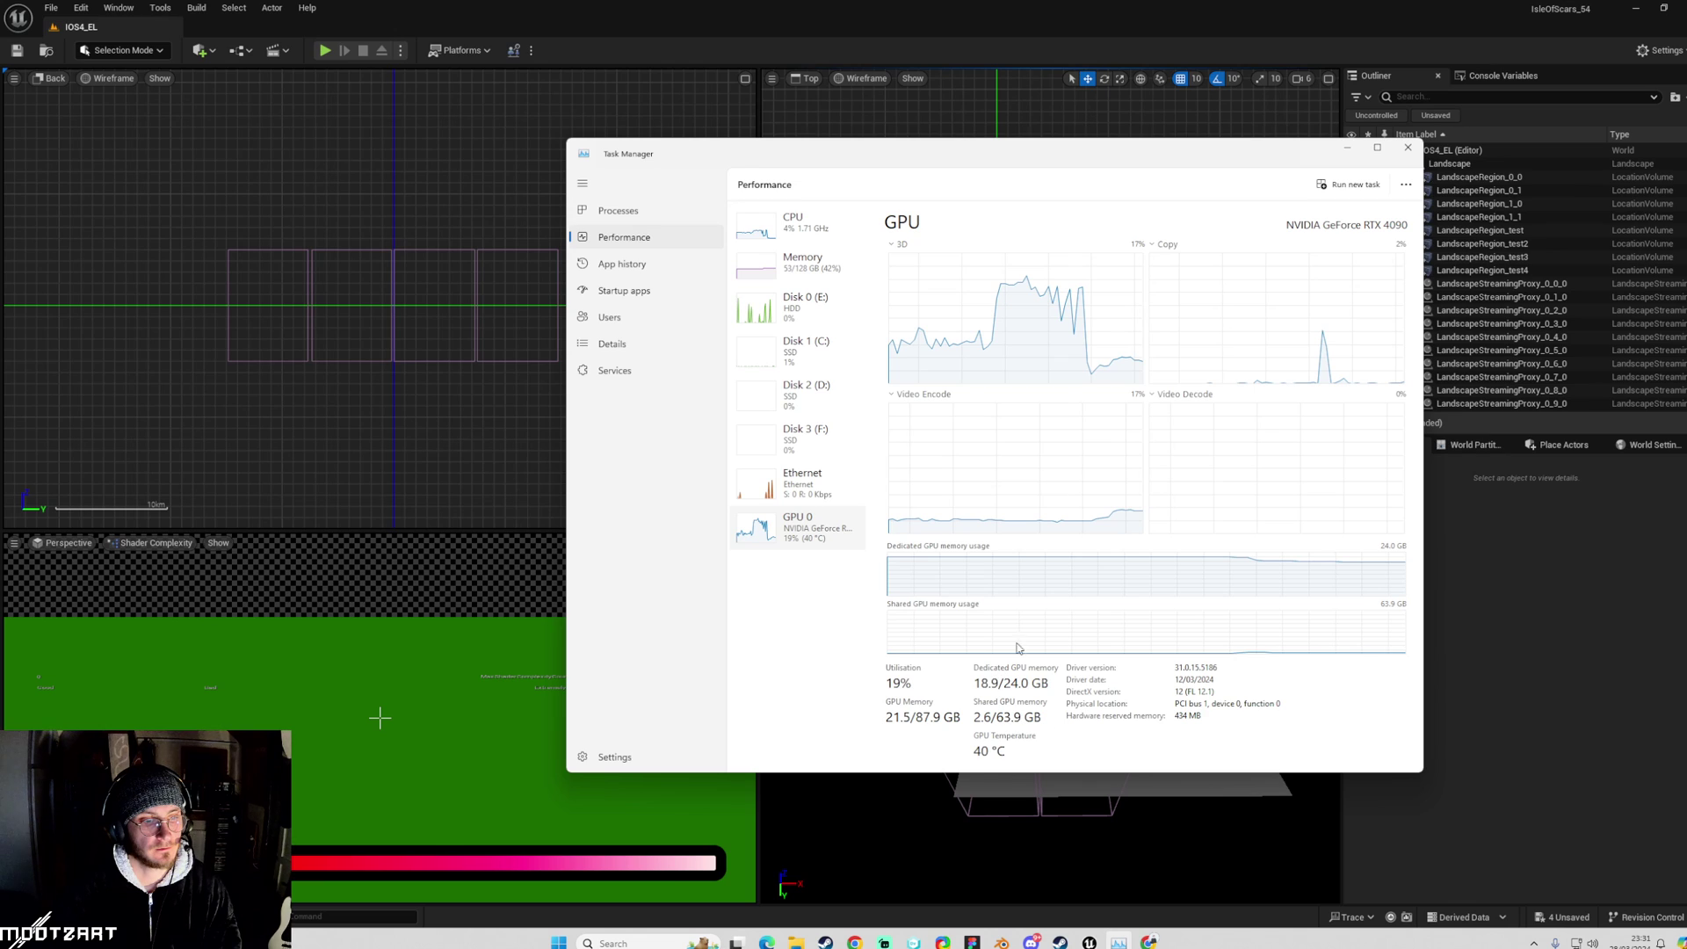
{"action": "left_click_drag", "start_coordinate": [1047, 155], "coordinate": [1686, 189]}
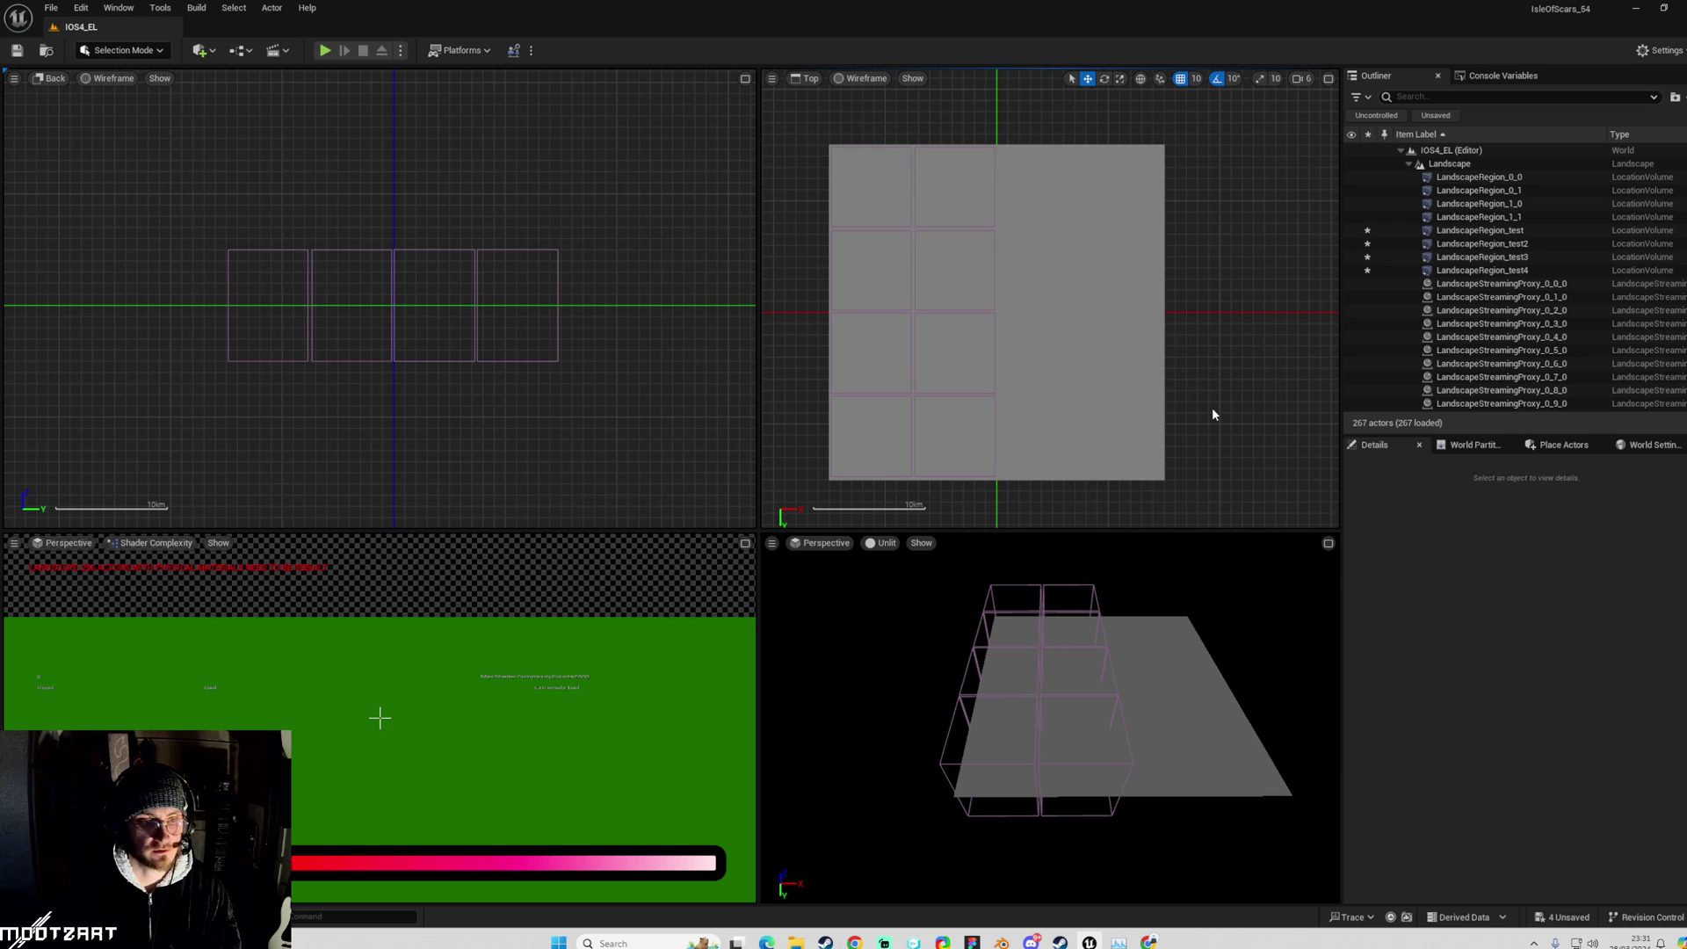
Duplicate all eight regions, LandscapeRegion_0_0 through LandscapeRegion_test4, and move the copies along X over the uncovered half of the landscape.
{"action": "left_click", "coordinate": [1479, 176]}
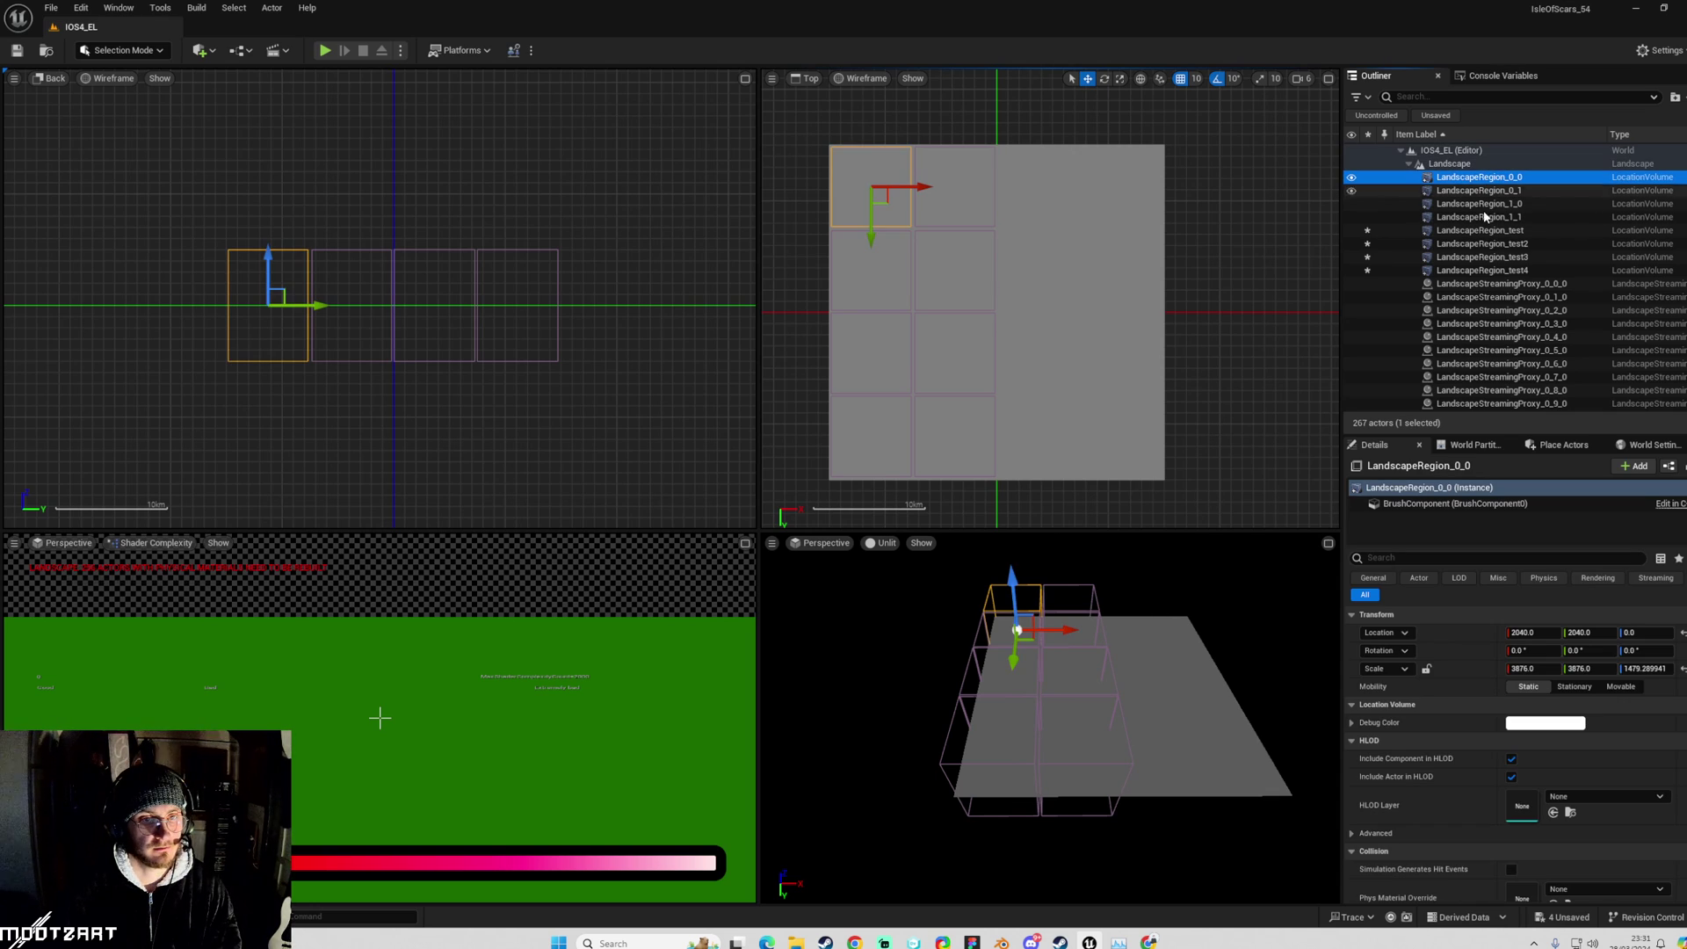
{"action": "left_click", "coordinate": [1482, 270], "text": "shift"}
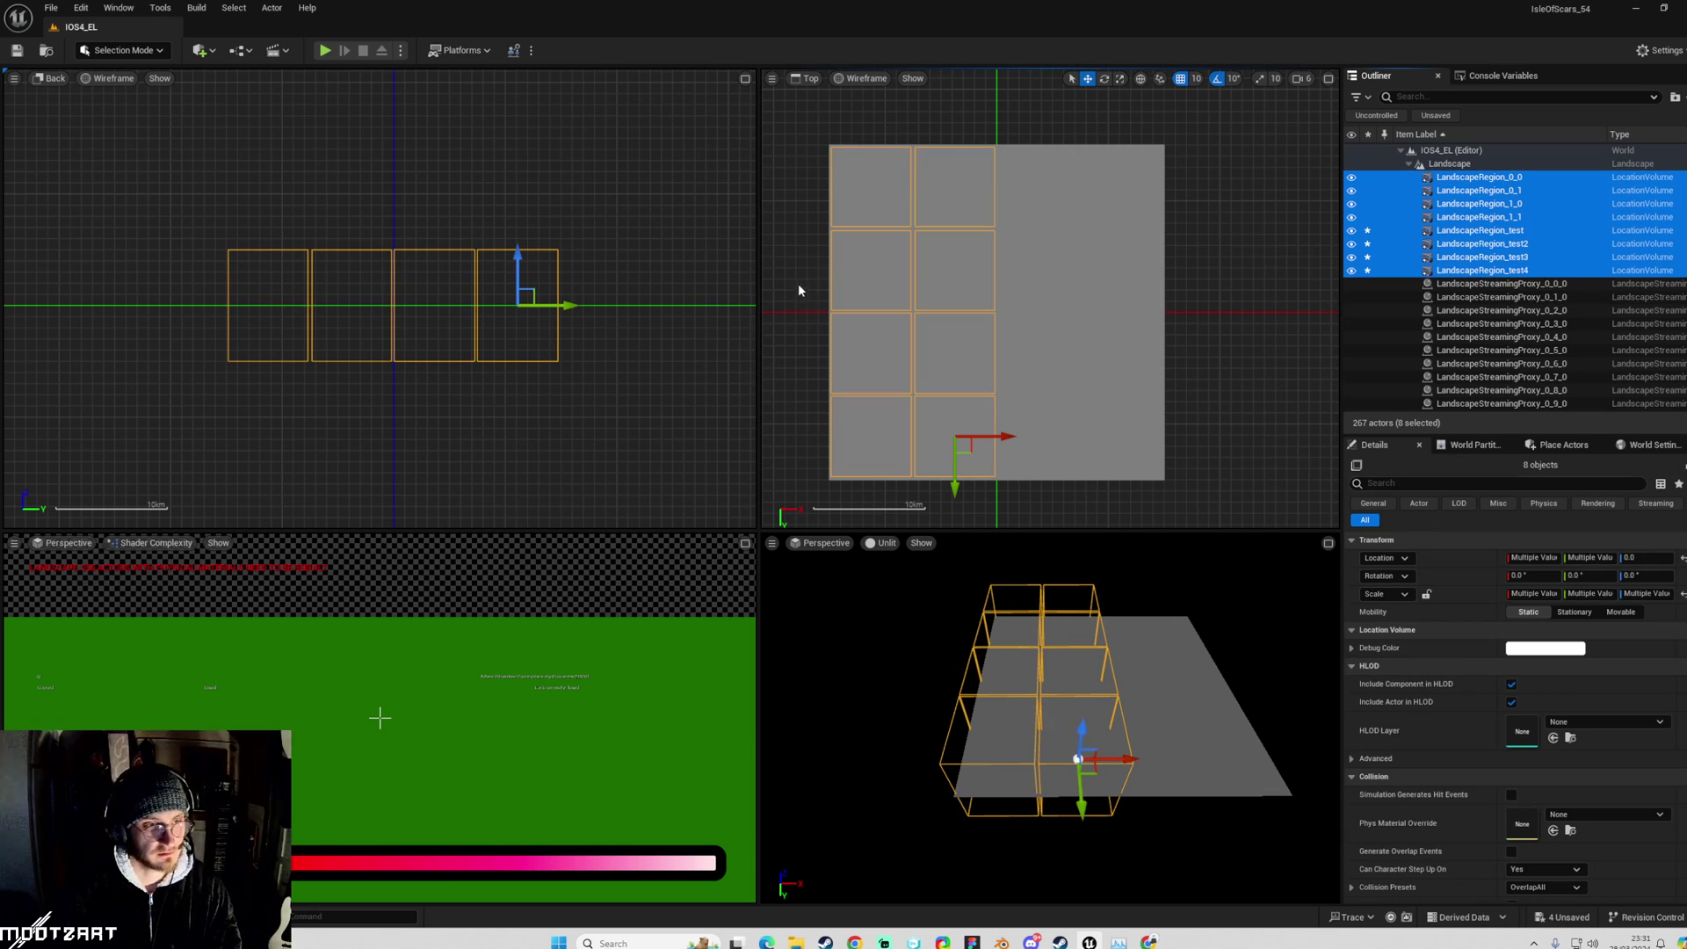
{"action": "key", "text": "ctrl+d"}
{"action": "left_click", "coordinate": [986, 297]}
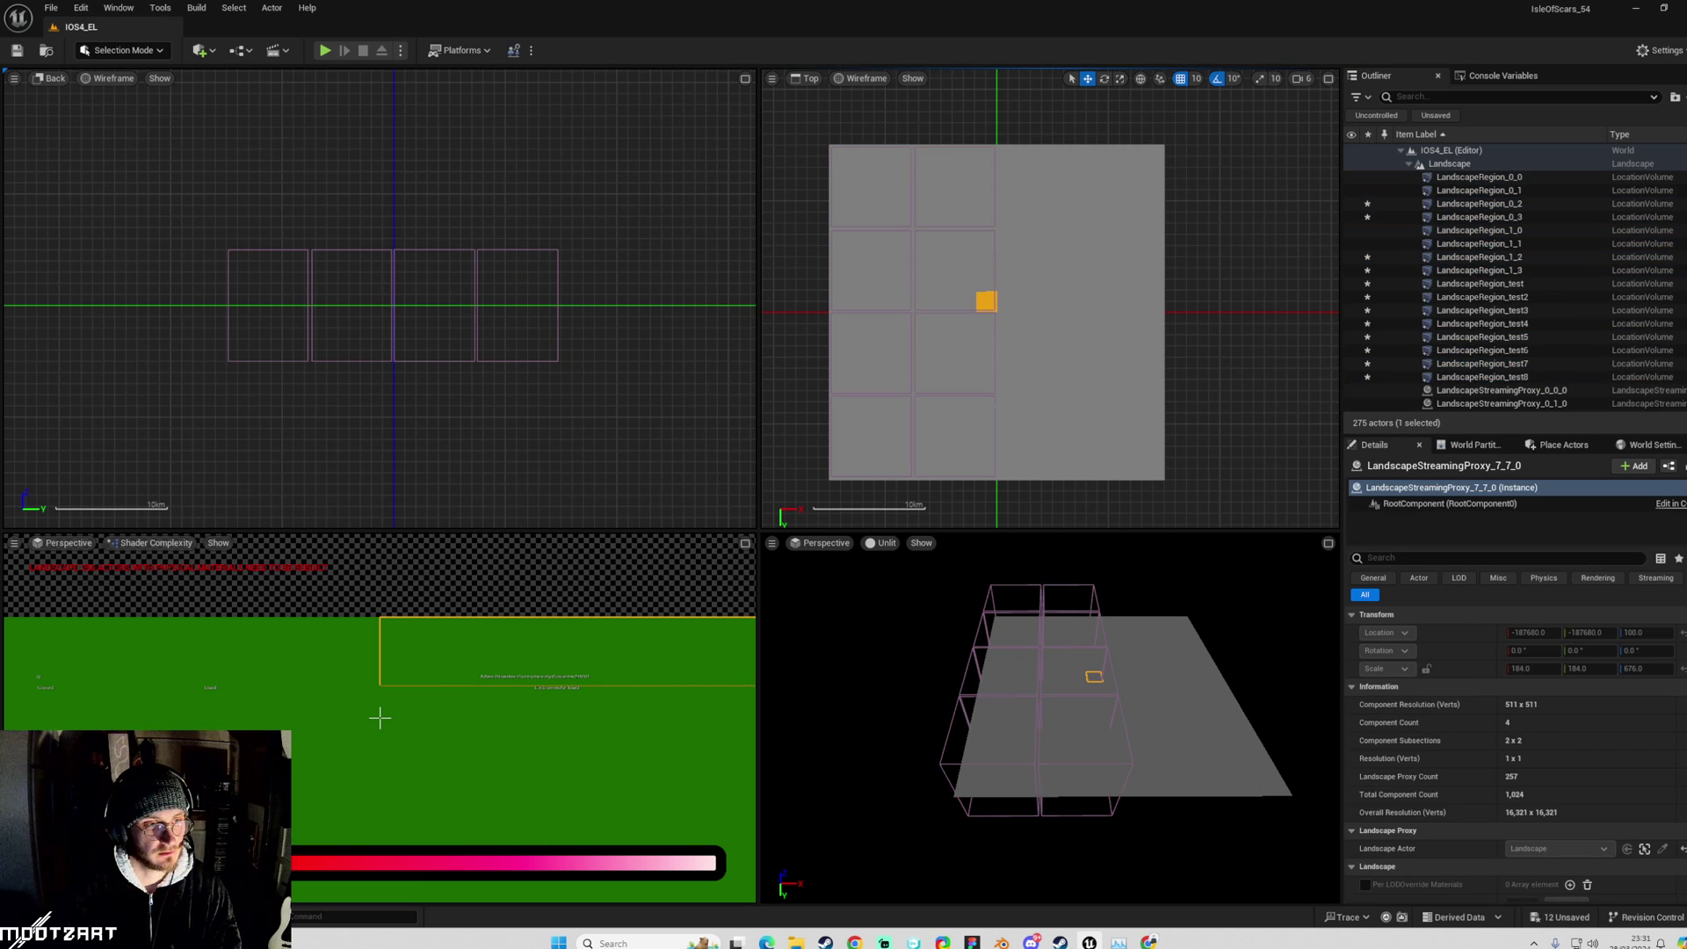
{"action": "key", "text": "ctrl+z"}
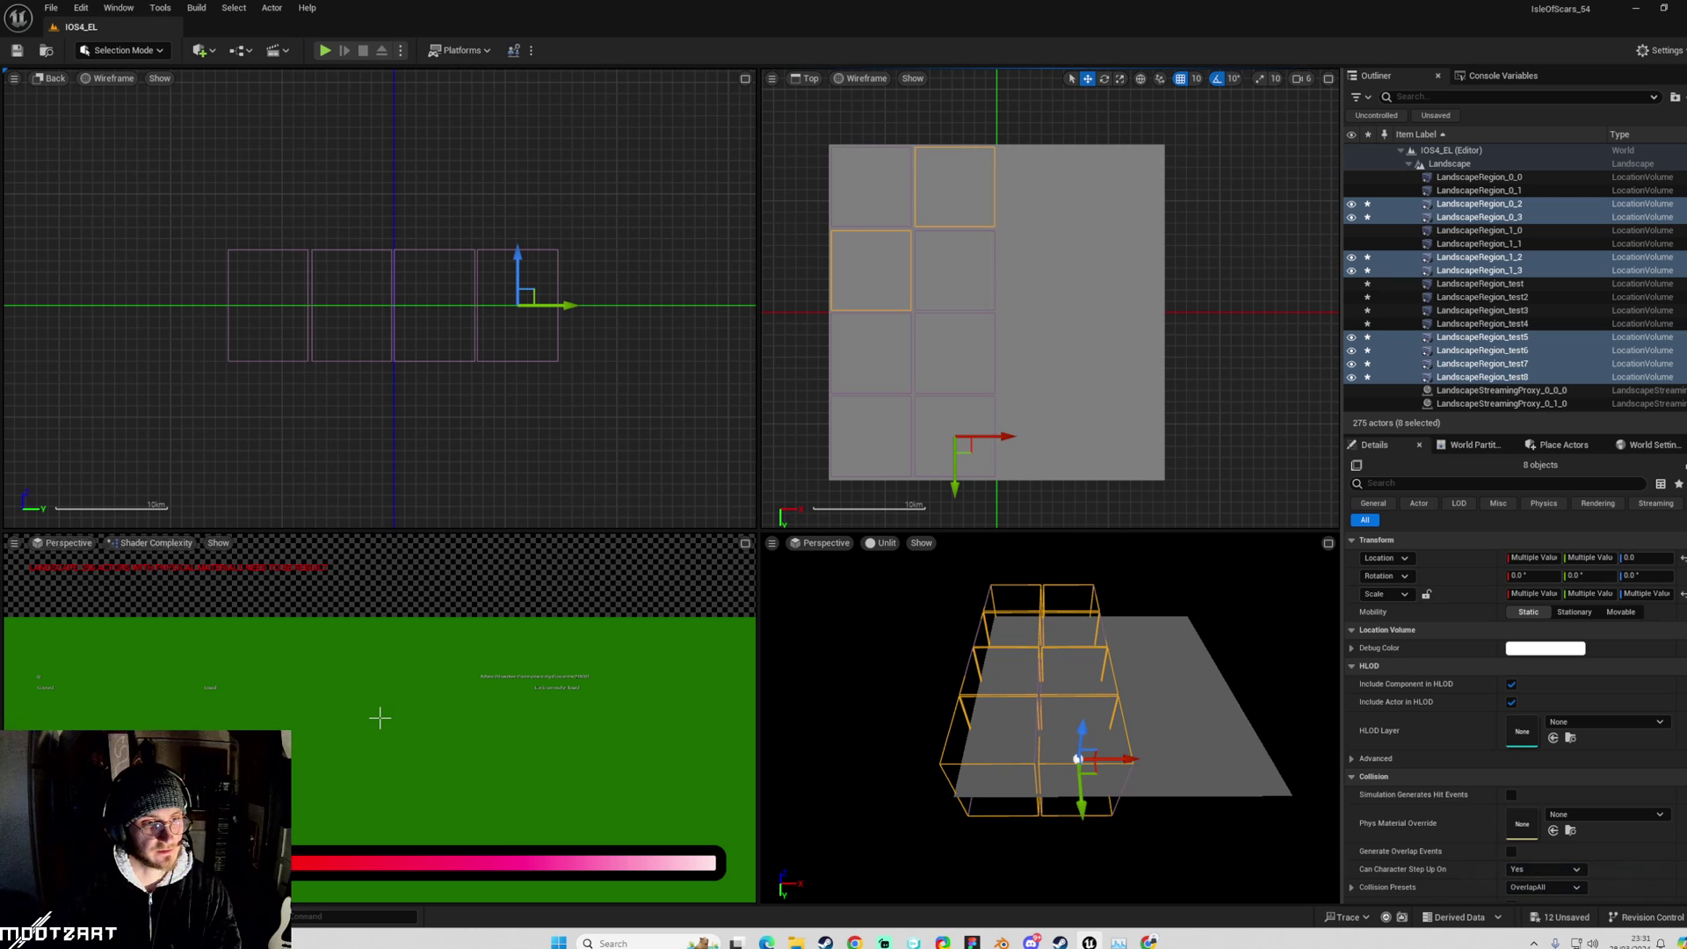
{"action": "left_click", "coordinate": [1316, 326]}
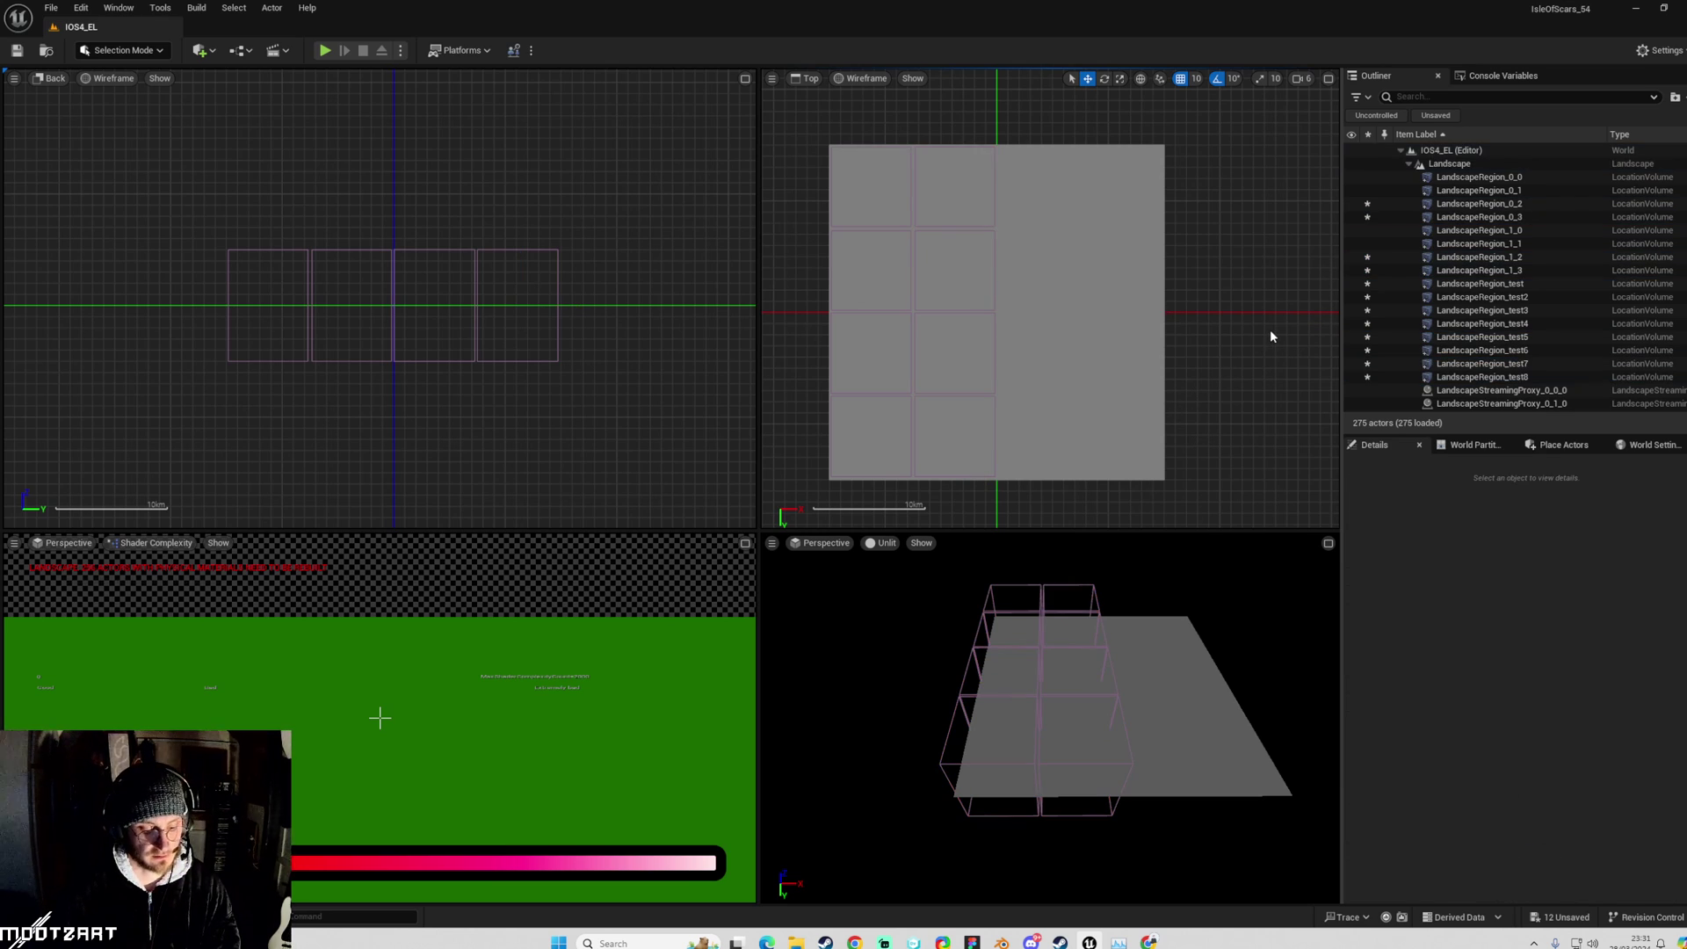
{"action": "key", "text": "ctrl+z"}
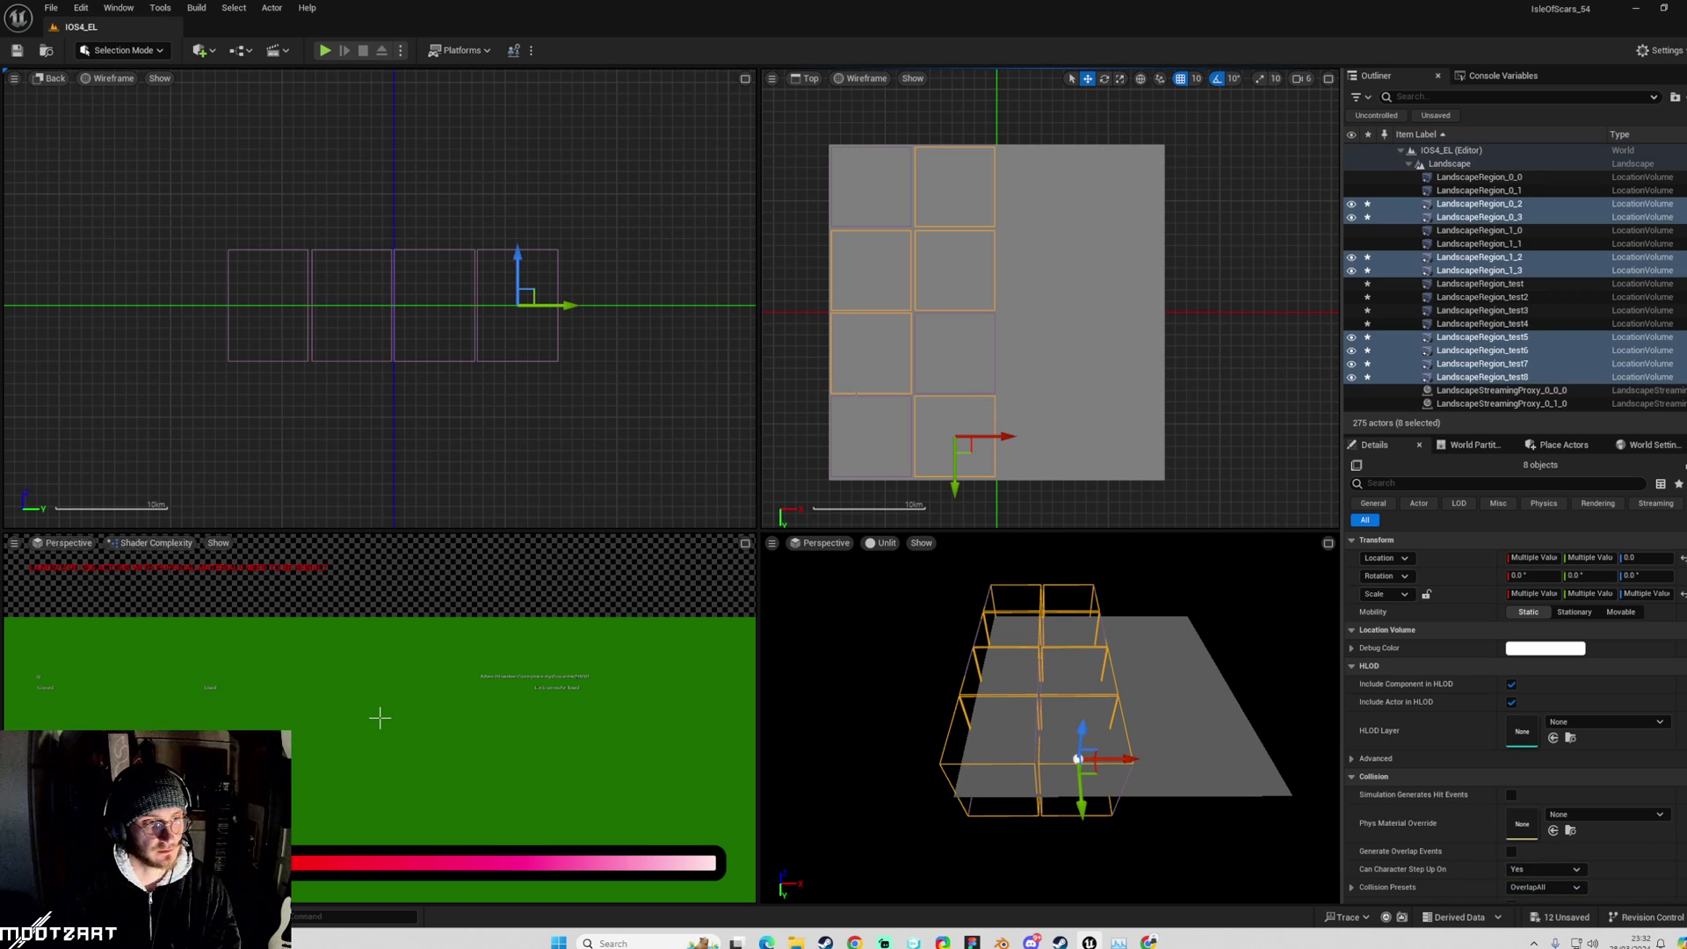
{"action": "left_click_drag", "start_coordinate": [1007, 437], "coordinate": [1176, 431]}
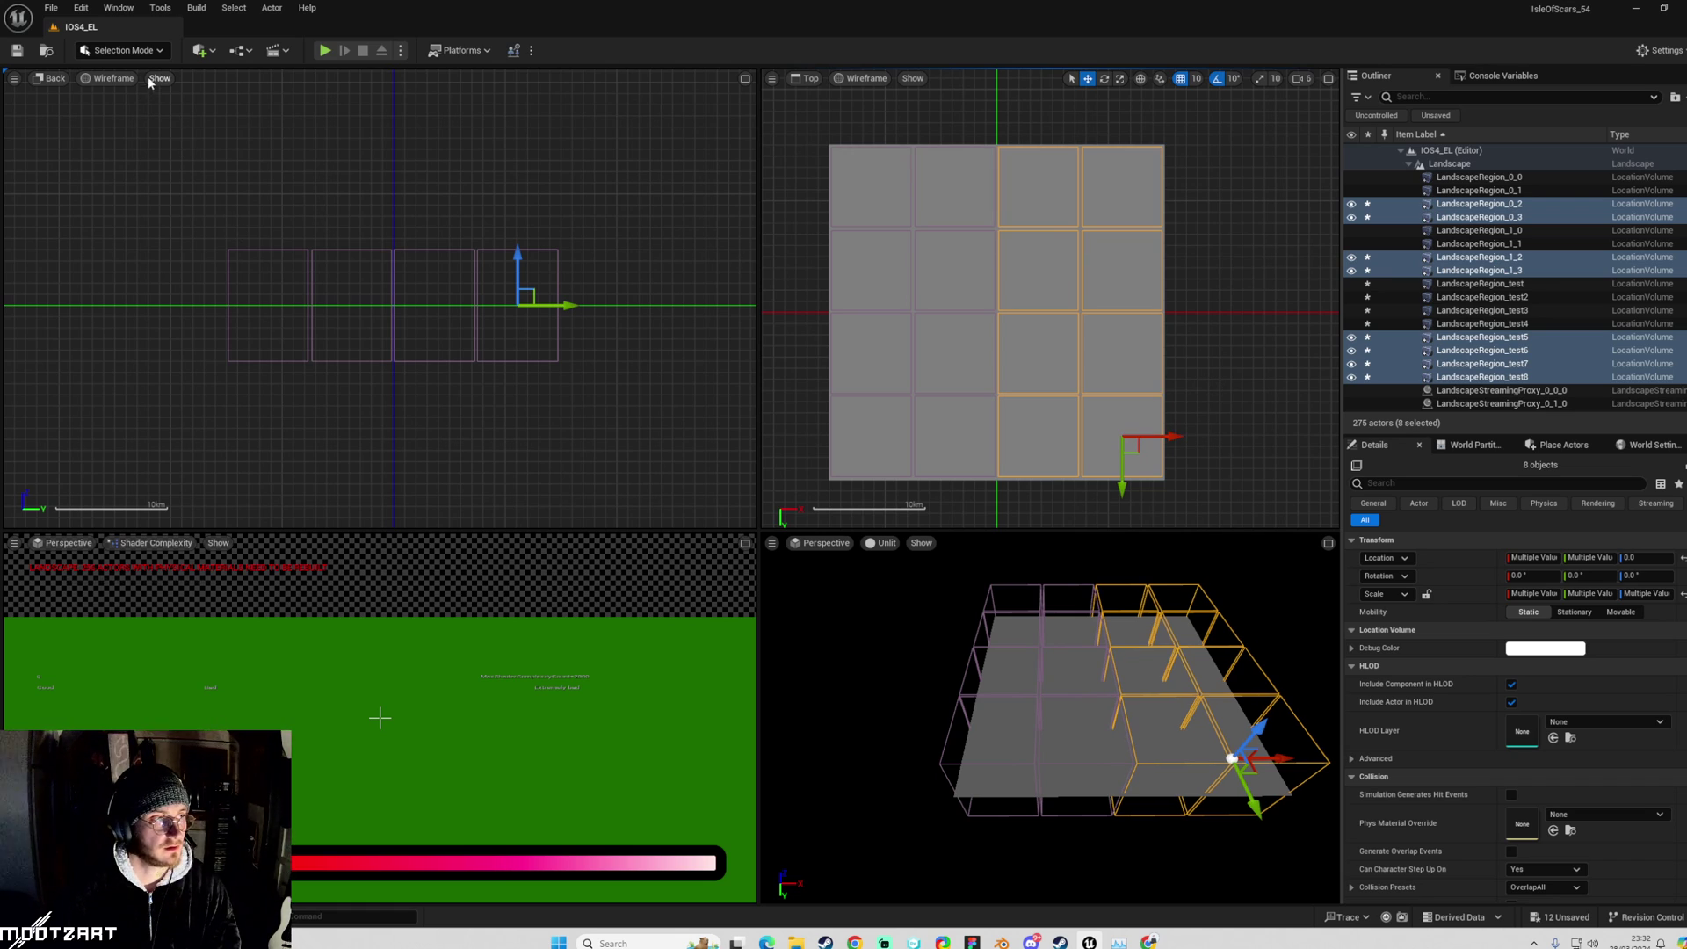
Return to a single perspective viewport, deselect the regions and save the level.
{"action": "left_click", "coordinate": [1327, 545]}
{"action": "right_click_drag", "start_coordinate": [765, 457], "coordinate": [874, 350]}
{"action": "left_click", "coordinate": [1072, 390]}
{"action": "mouse_move", "coordinate": [1072, 390]}
{"action": "right_mouse_down"}
{"action": "mouse_move", "coordinate": [1055, 352]}
{"action": "mouse_move", "coordinate": [1109, 416]}
{"action": "mouse_move", "coordinate": [1083, 414]}
{"action": "right_mouse_up"}
{"action": "key", "text": "ctrl+s"}
{"action": "right_click_drag", "start_coordinate": [982, 463], "coordinate": [958, 472]}
Select all landscape regions in the World Partition map and unload them.
{"action": "left_click", "coordinate": [1475, 444]}
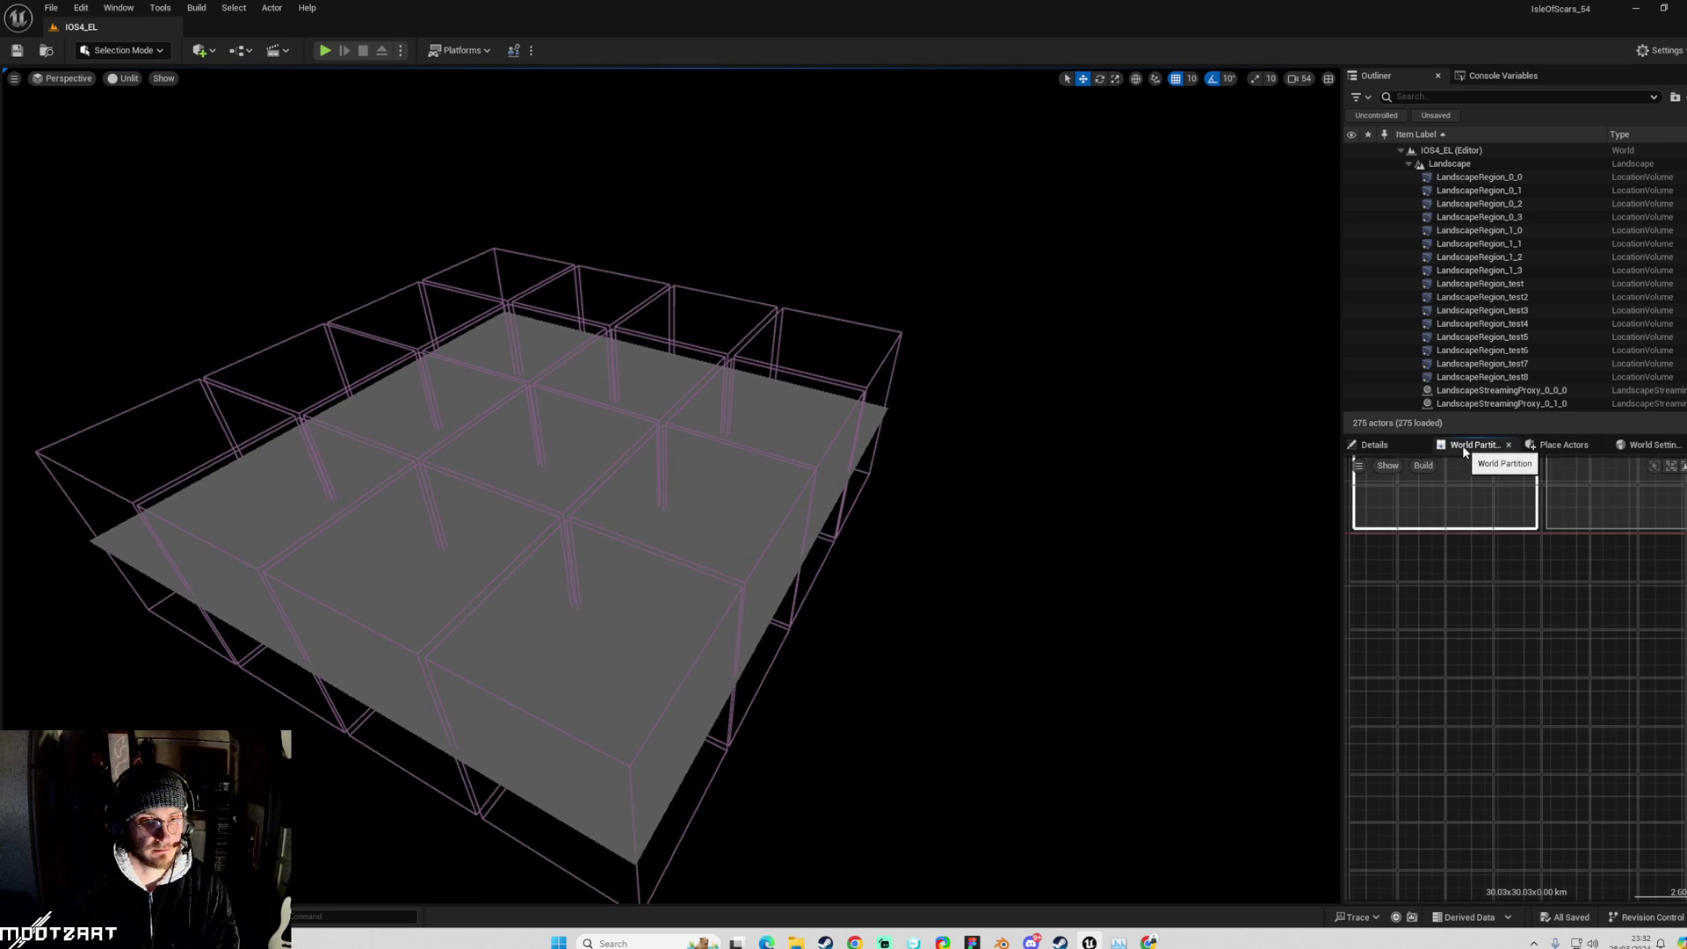
{"action": "scroll", "coordinate": [1547, 626], "scroll_direction": "down", "scroll_amount": 2}
{"action": "right_click_drag", "start_coordinate": [1442, 575], "coordinate": [1358, 608]}
{"action": "right_click", "coordinate": [1611, 749]}
{"action": "left_click", "coordinate": [1625, 637]}
Reselect the whole region grid in the World Partition map and load the selected regions.
{"action": "left_click_drag", "start_coordinate": [1453, 562], "coordinate": [1611, 729]}
{"action": "right_click", "coordinate": [1592, 552]}
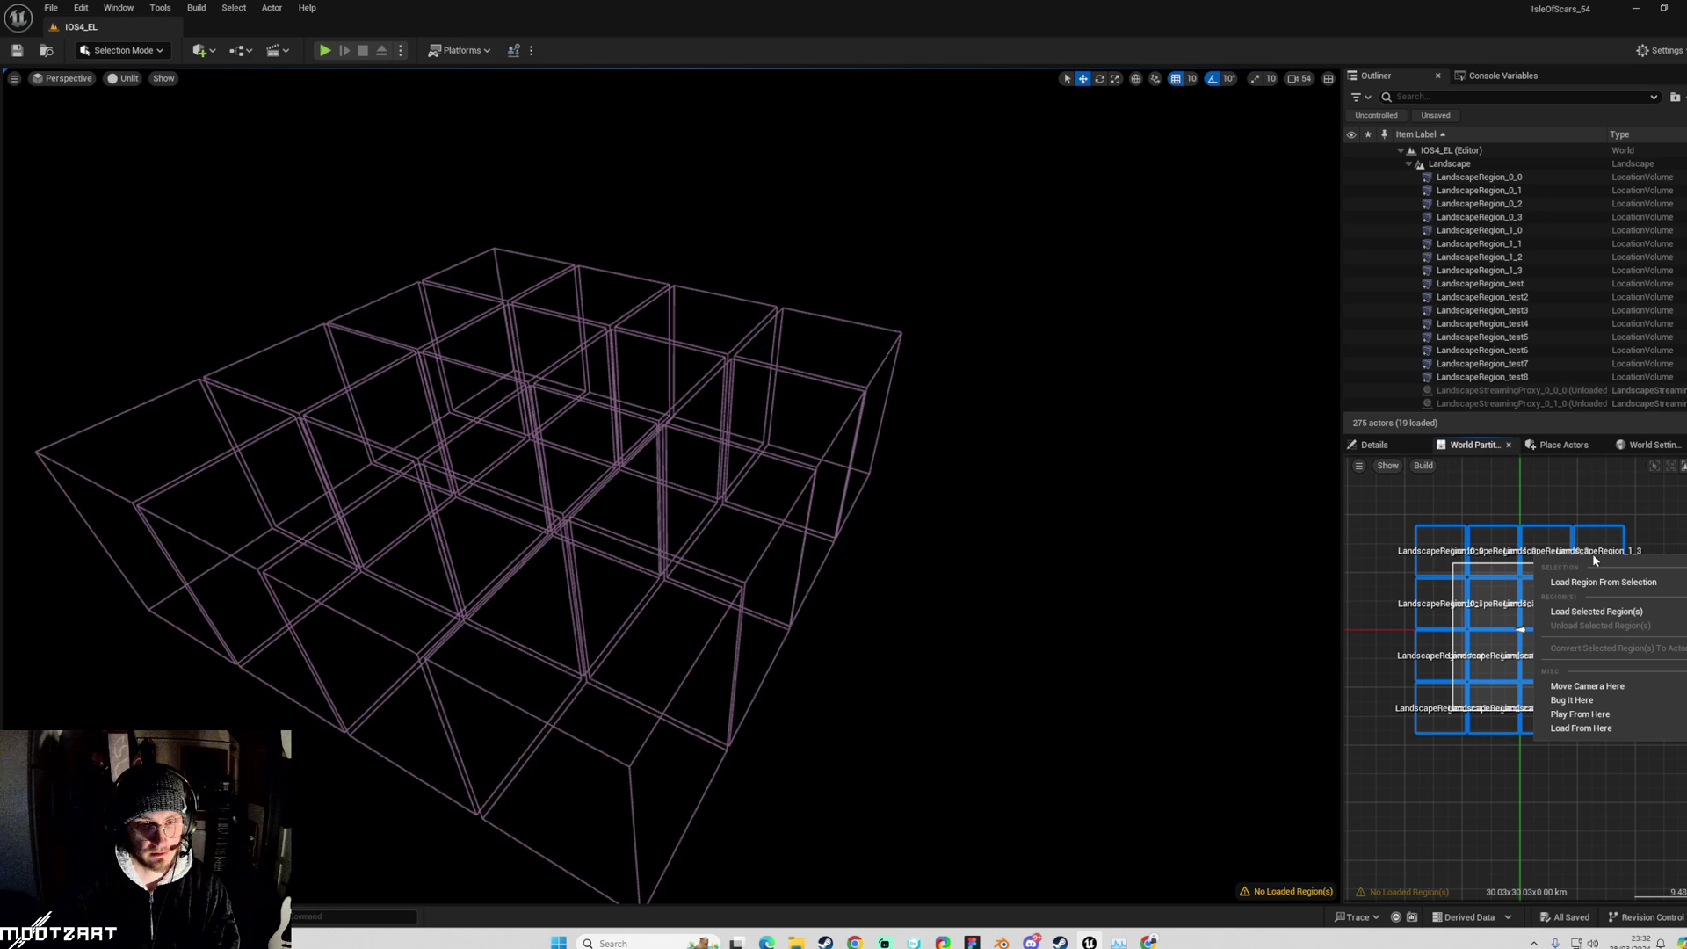
{"action": "left_click", "coordinate": [1582, 613]}
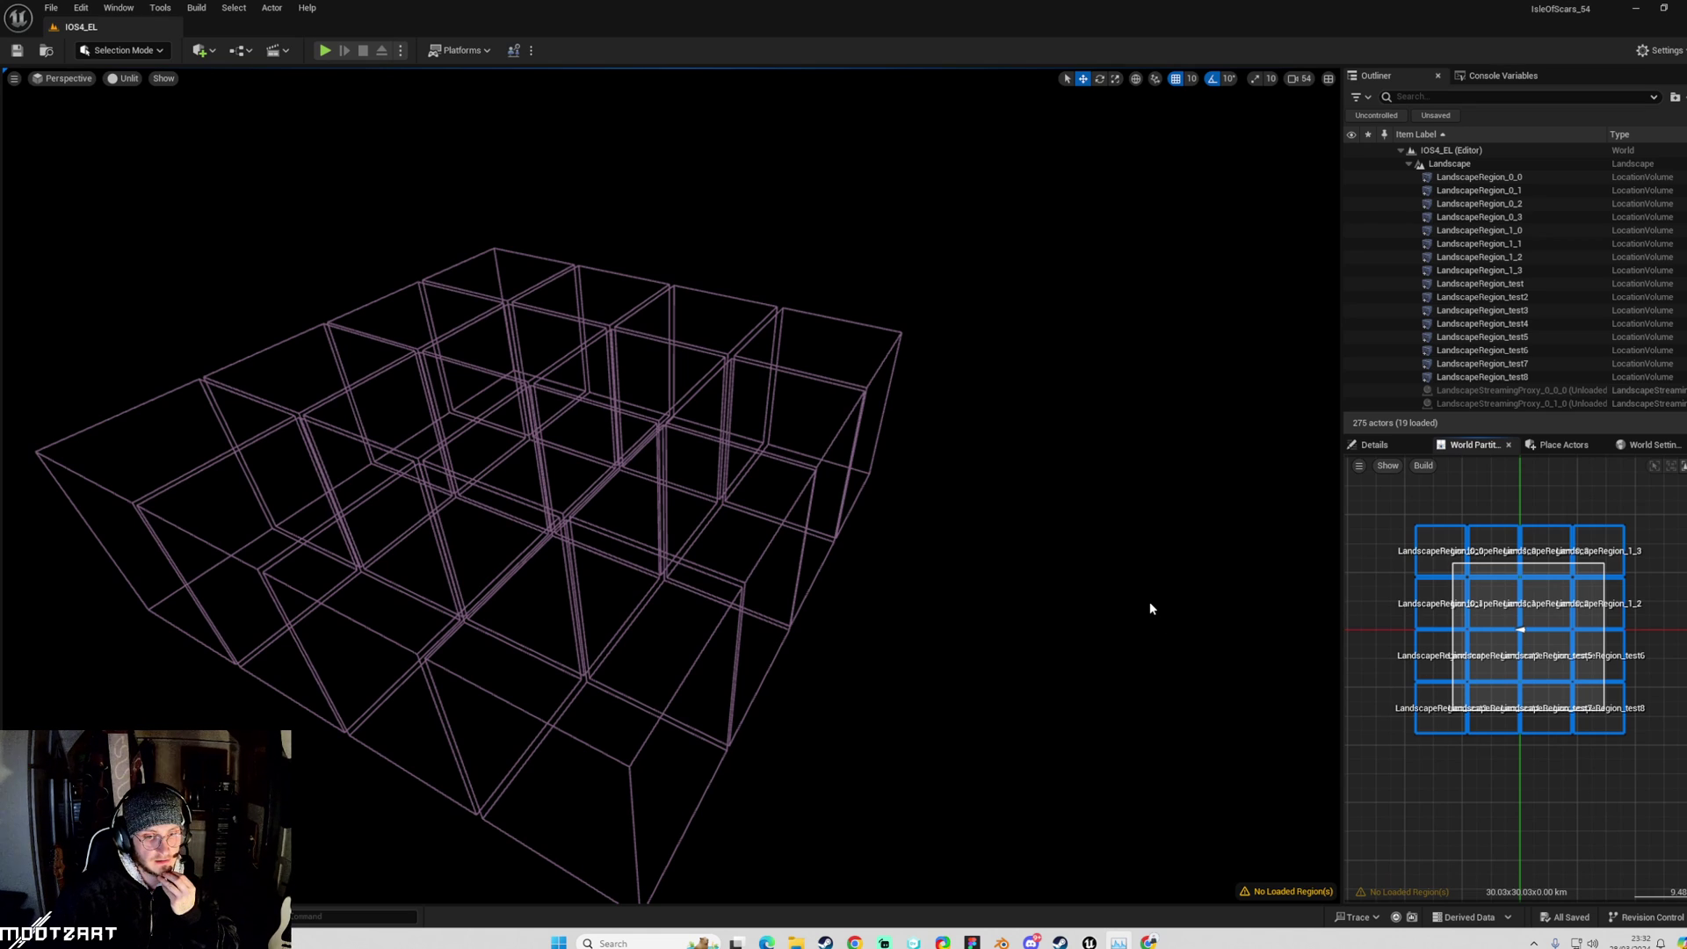
{"action": "right_click", "coordinate": [1176, 564]}
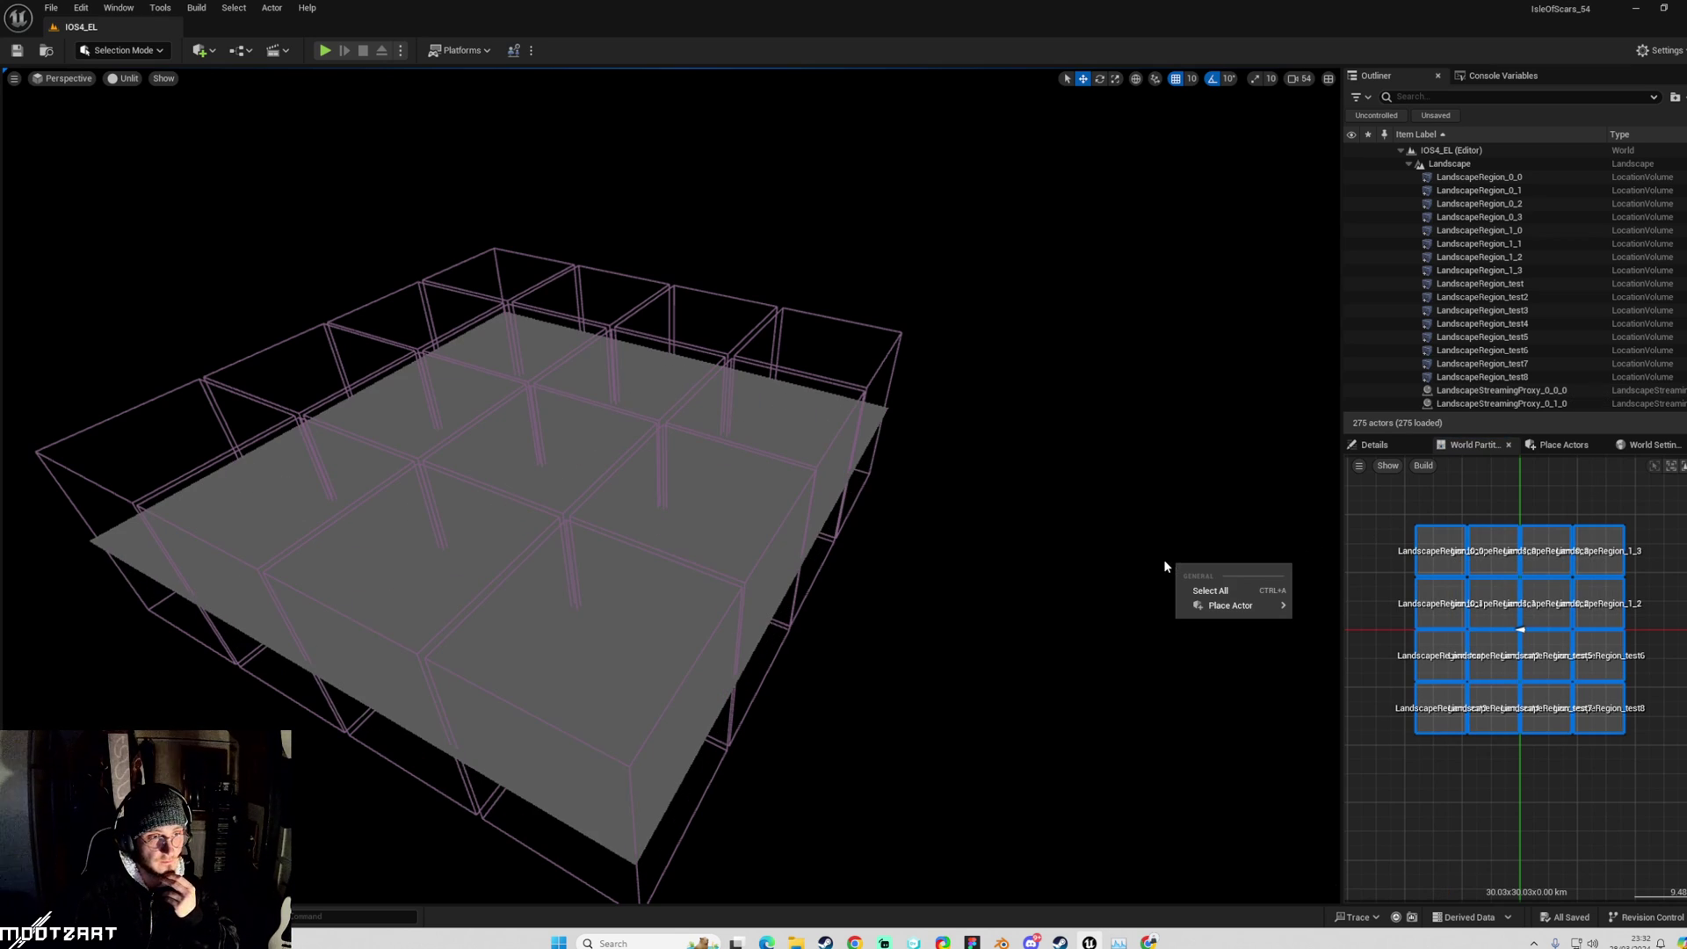
{"action": "left_click", "coordinate": [1129, 503]}
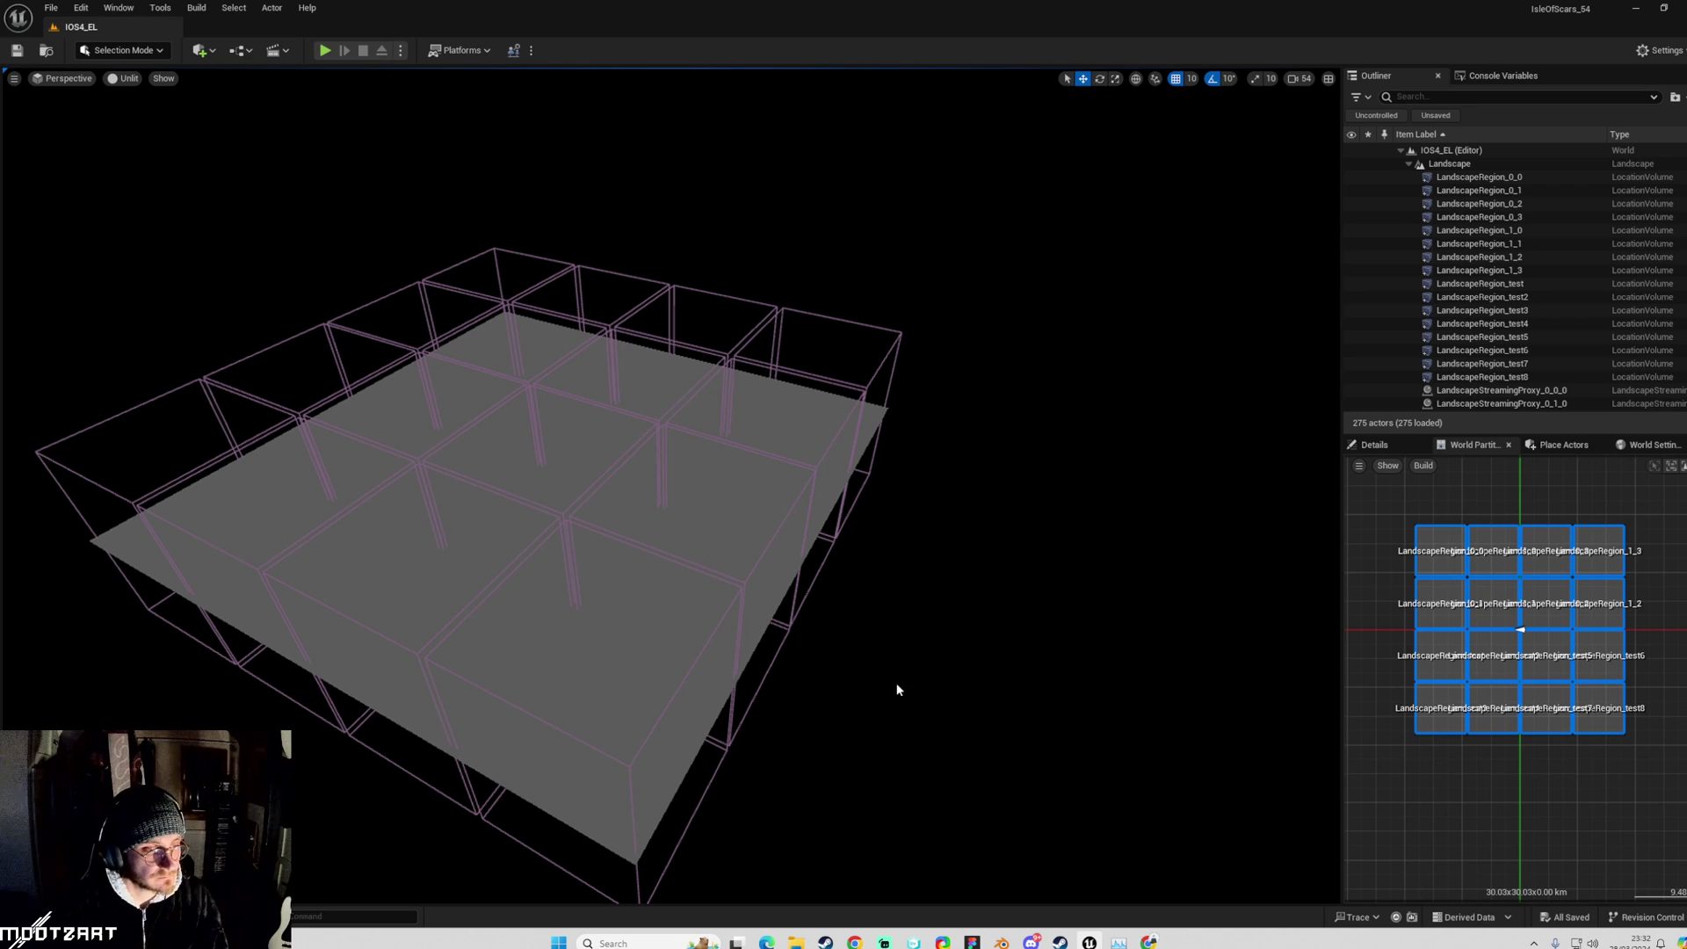
Examine how the region volumes are spaced and labelled in the 3D view and the World Partition map.
{"action": "left_click", "coordinate": [556, 661]}
{"action": "left_click", "coordinate": [585, 632]}
{"action": "left_click", "coordinate": [622, 646]}
{"action": "left_click", "coordinate": [657, 661]}
{"action": "left_click", "coordinate": [1058, 682]}
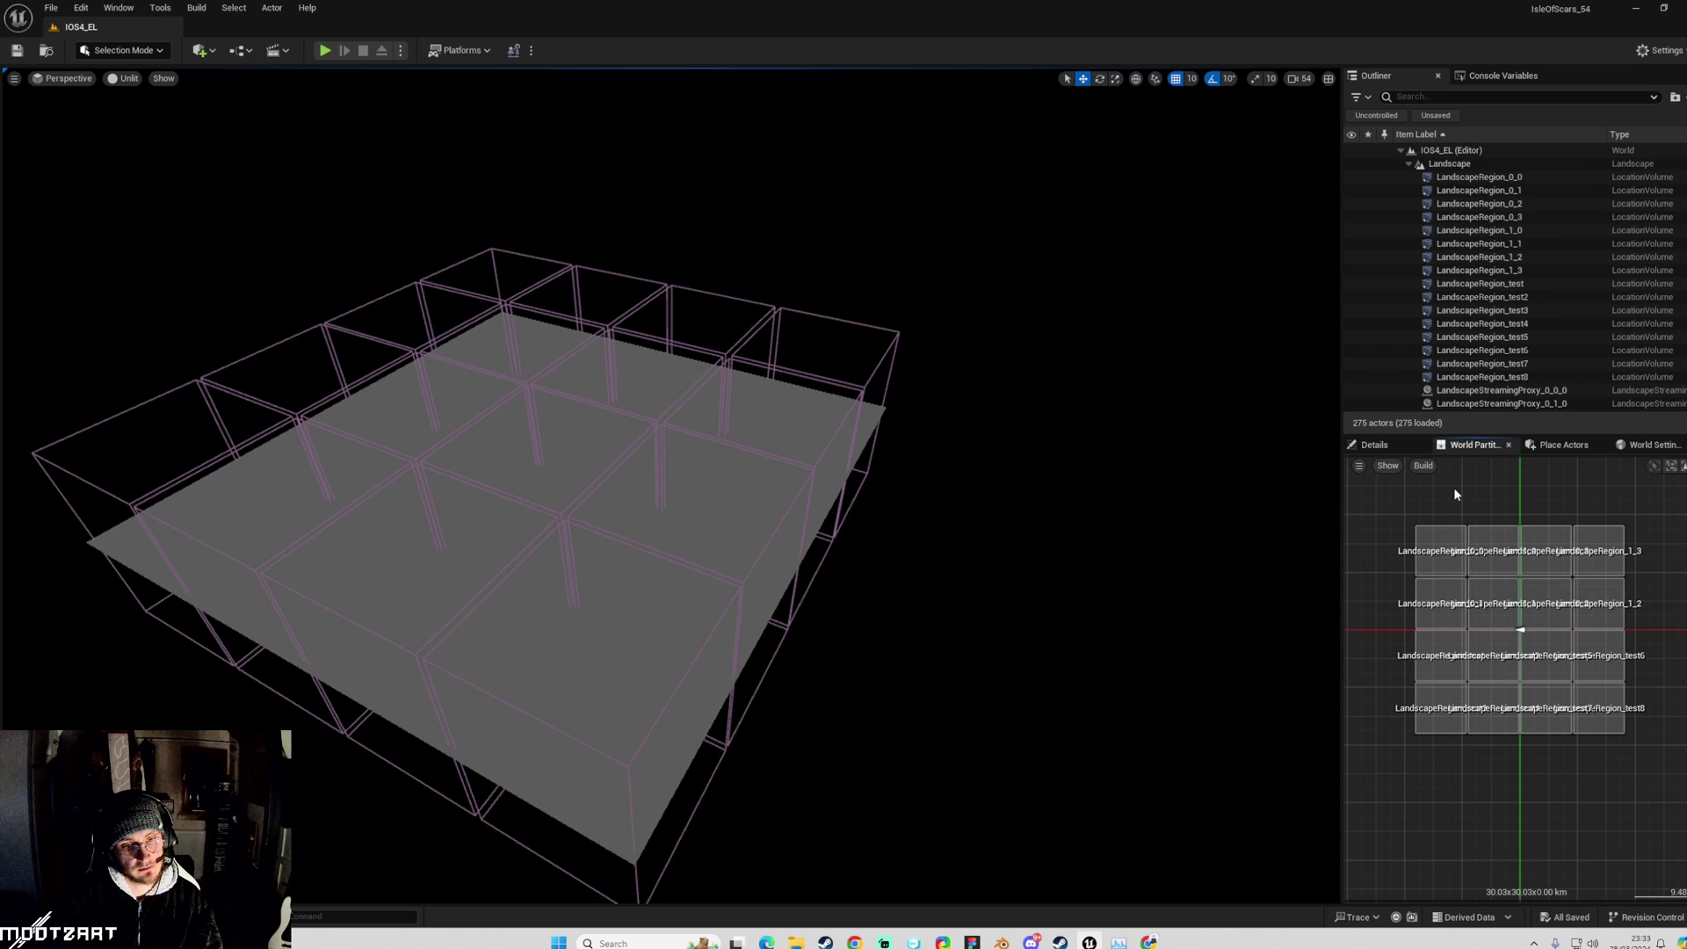
{"action": "scroll", "coordinate": [1455, 659], "scroll_direction": "up", "scroll_amount": 5}
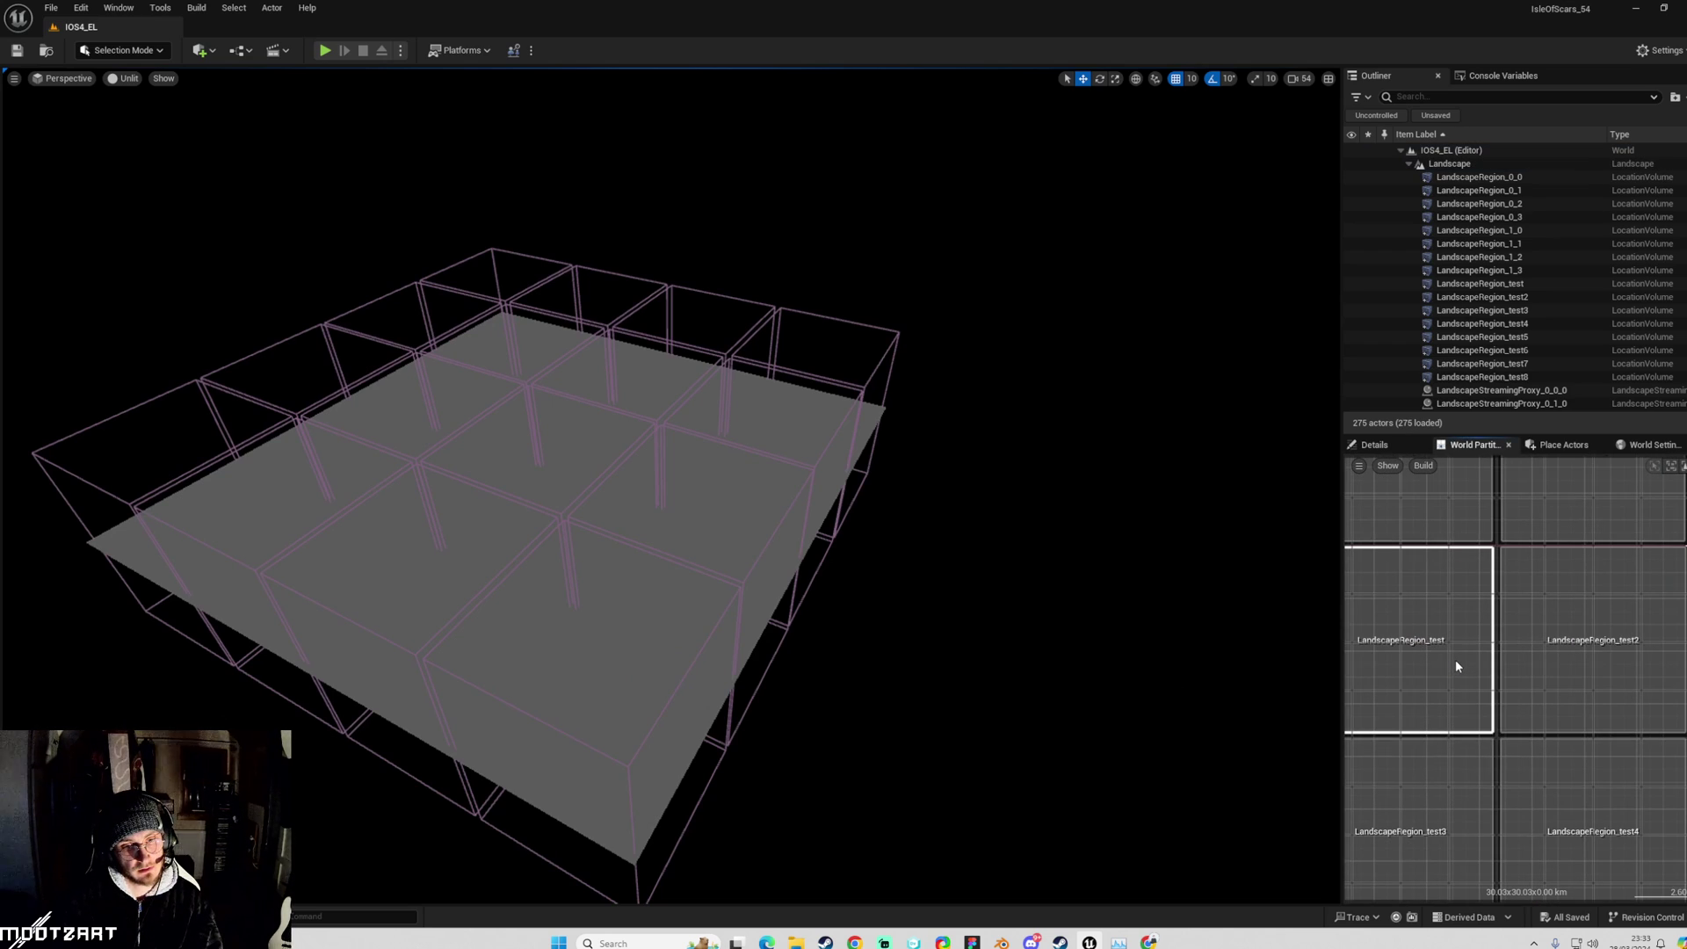
{"action": "scroll", "coordinate": [1455, 666], "scroll_direction": "up", "scroll_amount": 2}
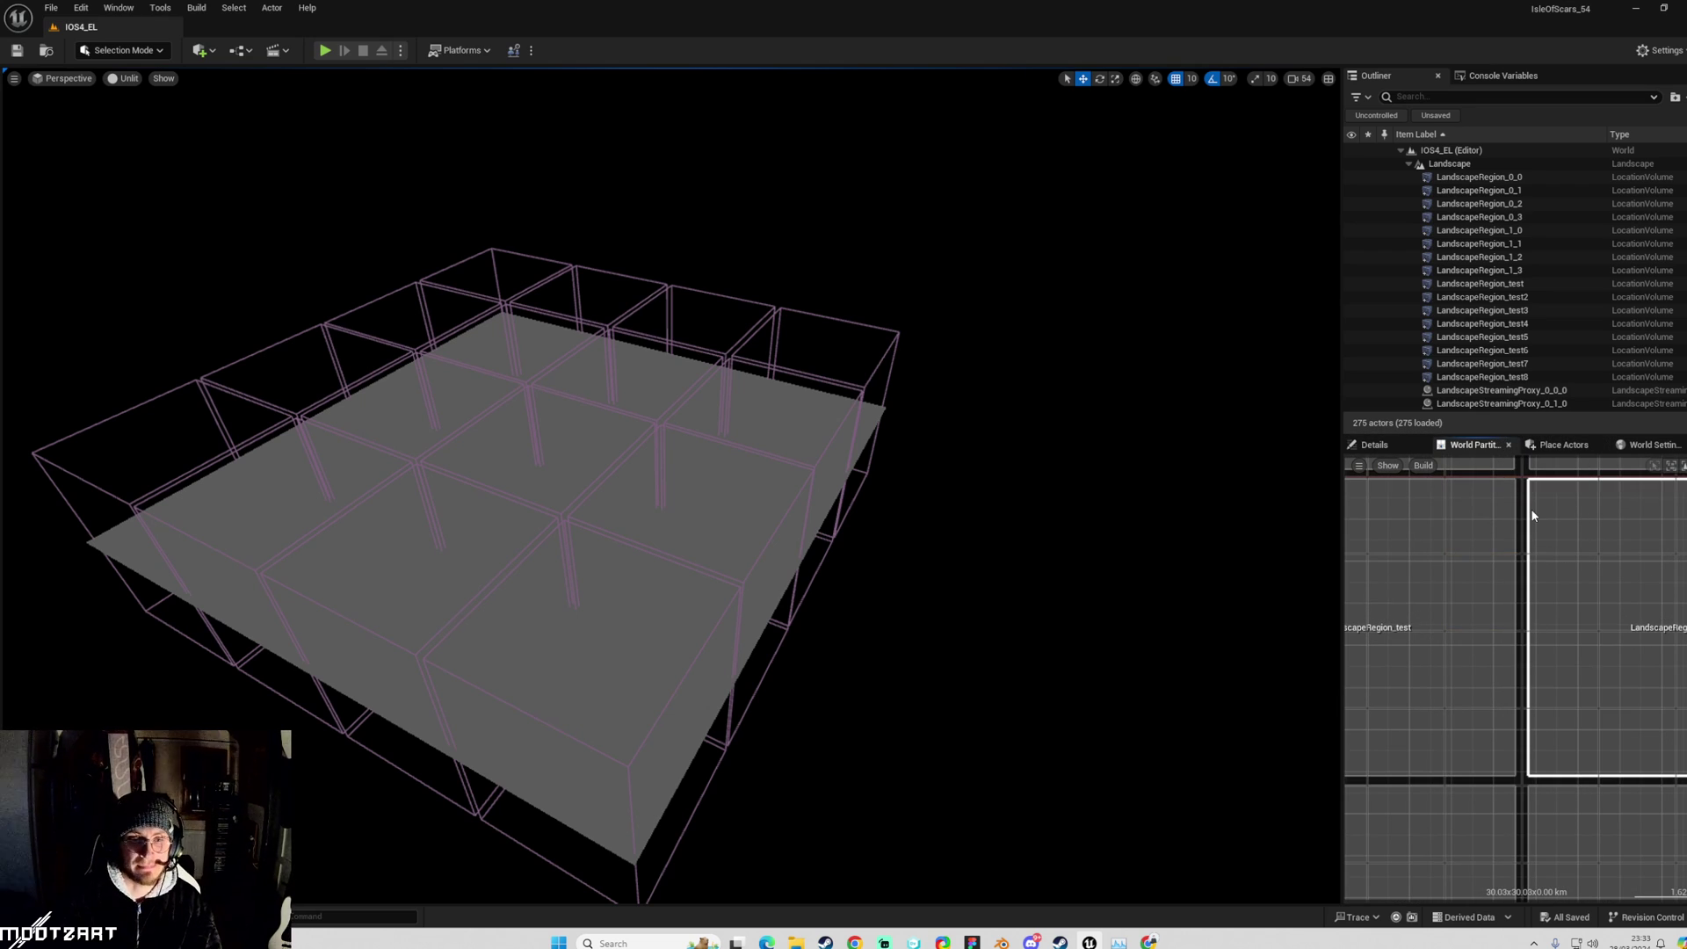
{"action": "scroll", "coordinate": [1497, 539], "scroll_direction": "down", "scroll_amount": 2}
{"action": "scroll", "coordinate": [1506, 535], "scroll_direction": "down", "scroll_amount": 2}
{"action": "right_click_drag", "start_coordinate": [1514, 586], "coordinate": [1469, 663]}
Compare the regions LandscapeRegion_test to test8 with LandscapeRegion_0_0 to 1_3 by selecting each group, and clear the selection.
{"action": "left_click", "coordinate": [1530, 284]}
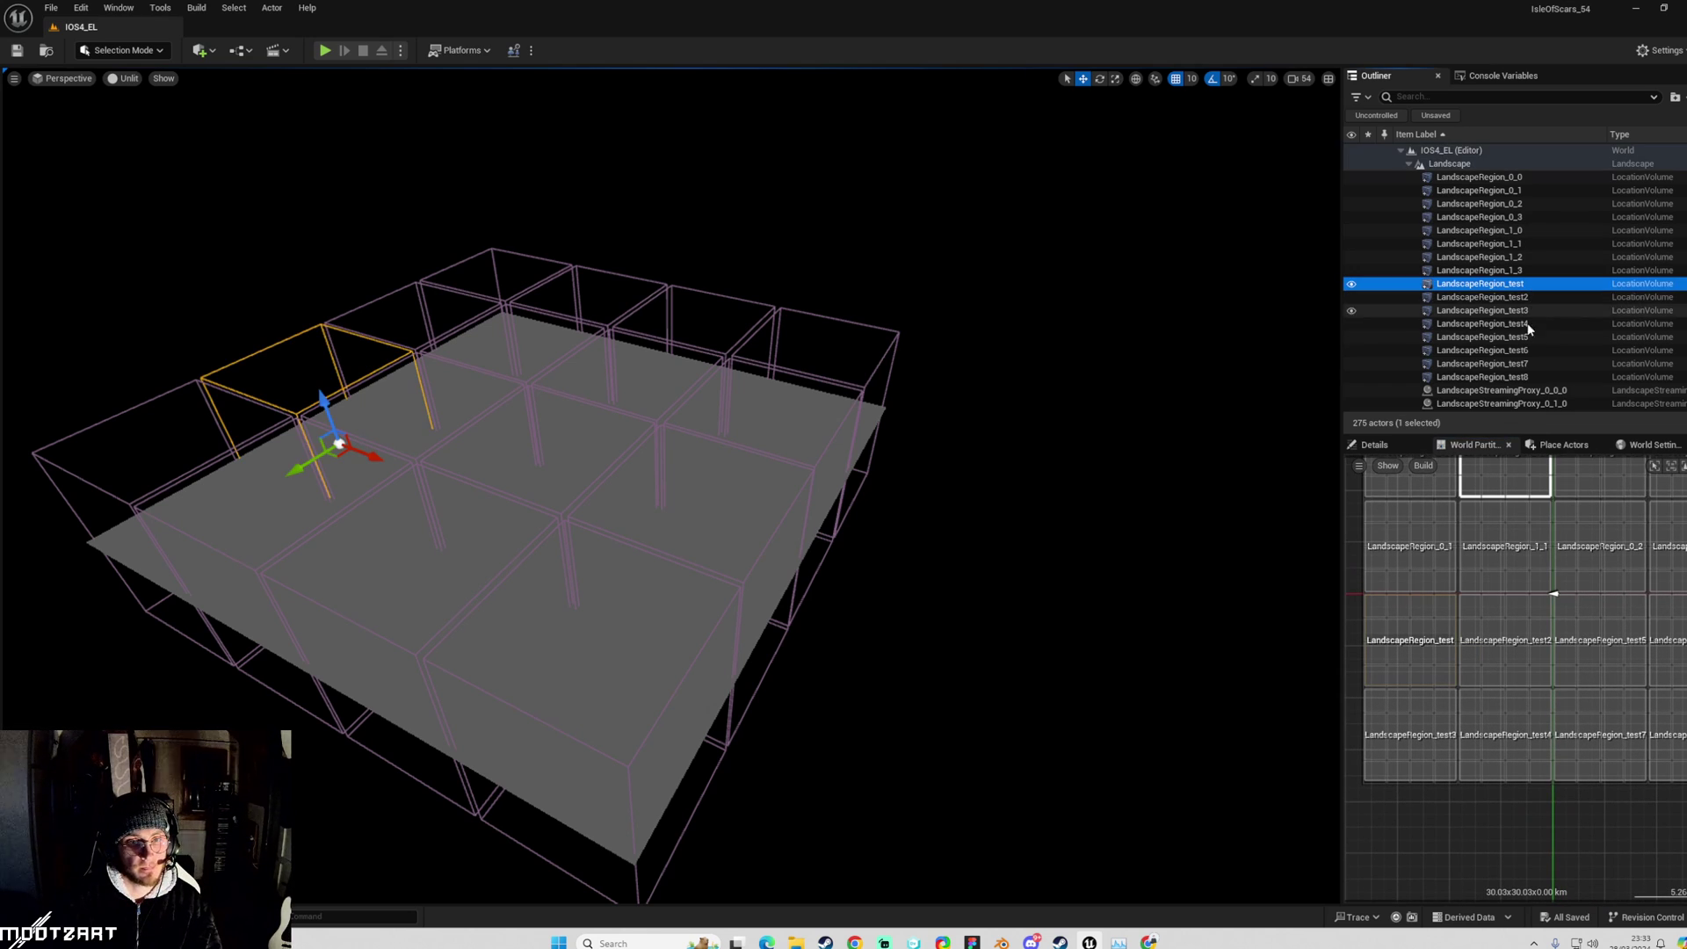
{"action": "left_click", "coordinate": [1527, 377], "text": "shift"}
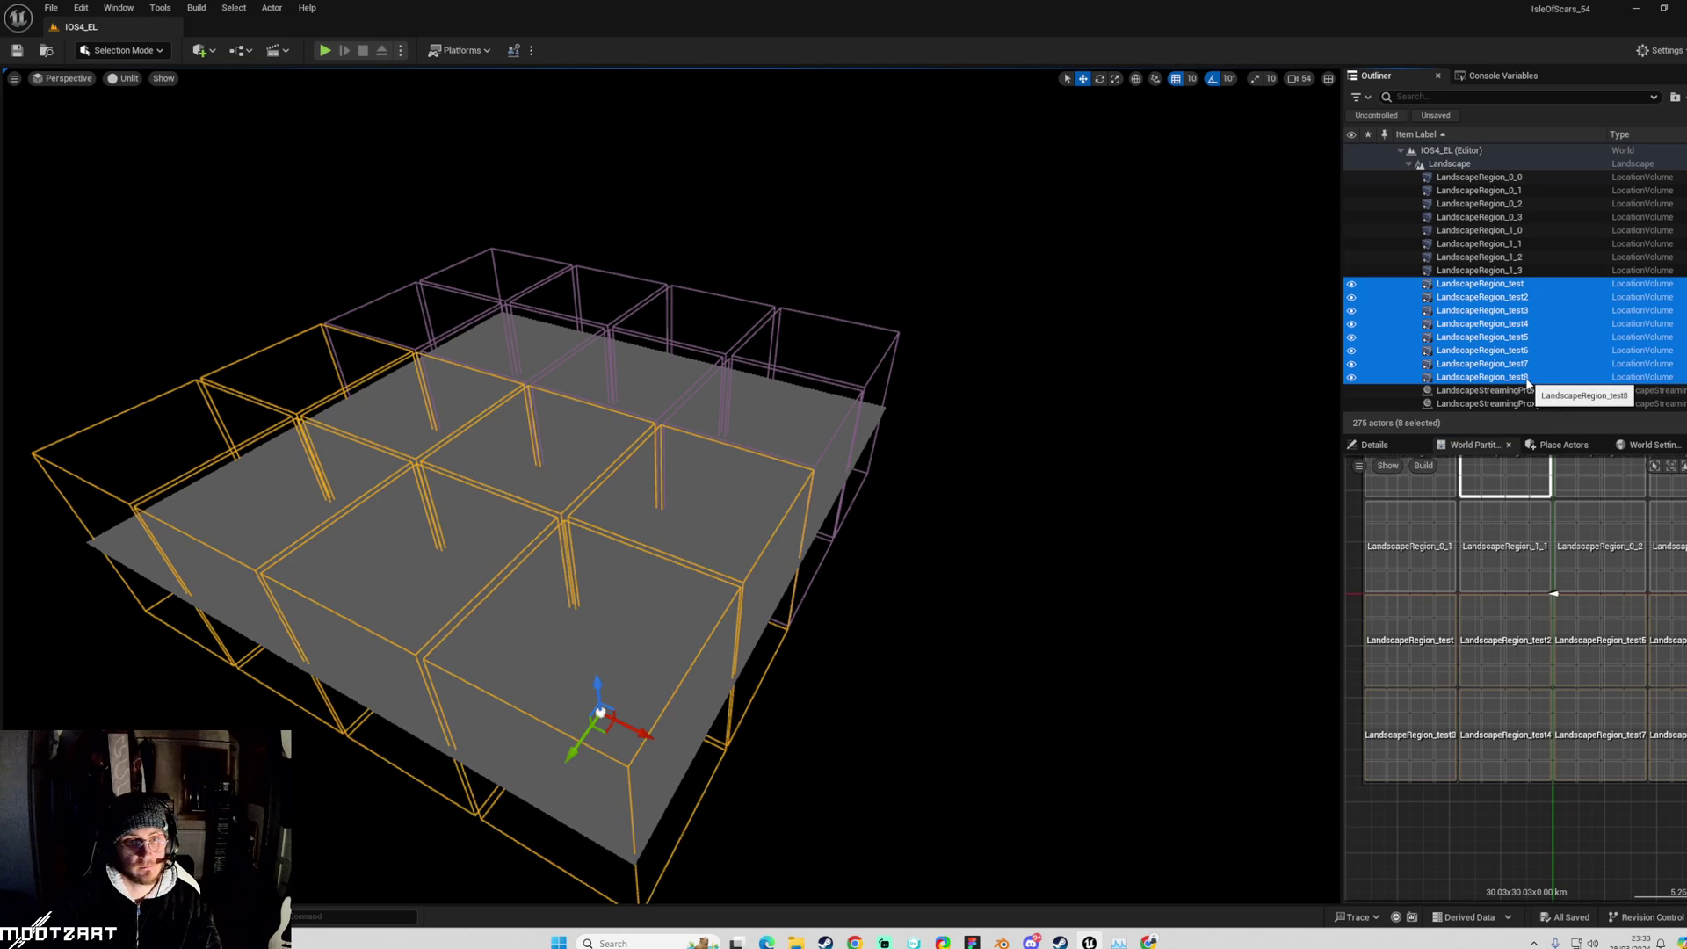
{"action": "left_click", "coordinate": [1525, 271]}
{"action": "left_click", "coordinate": [1521, 179], "text": "shift"}
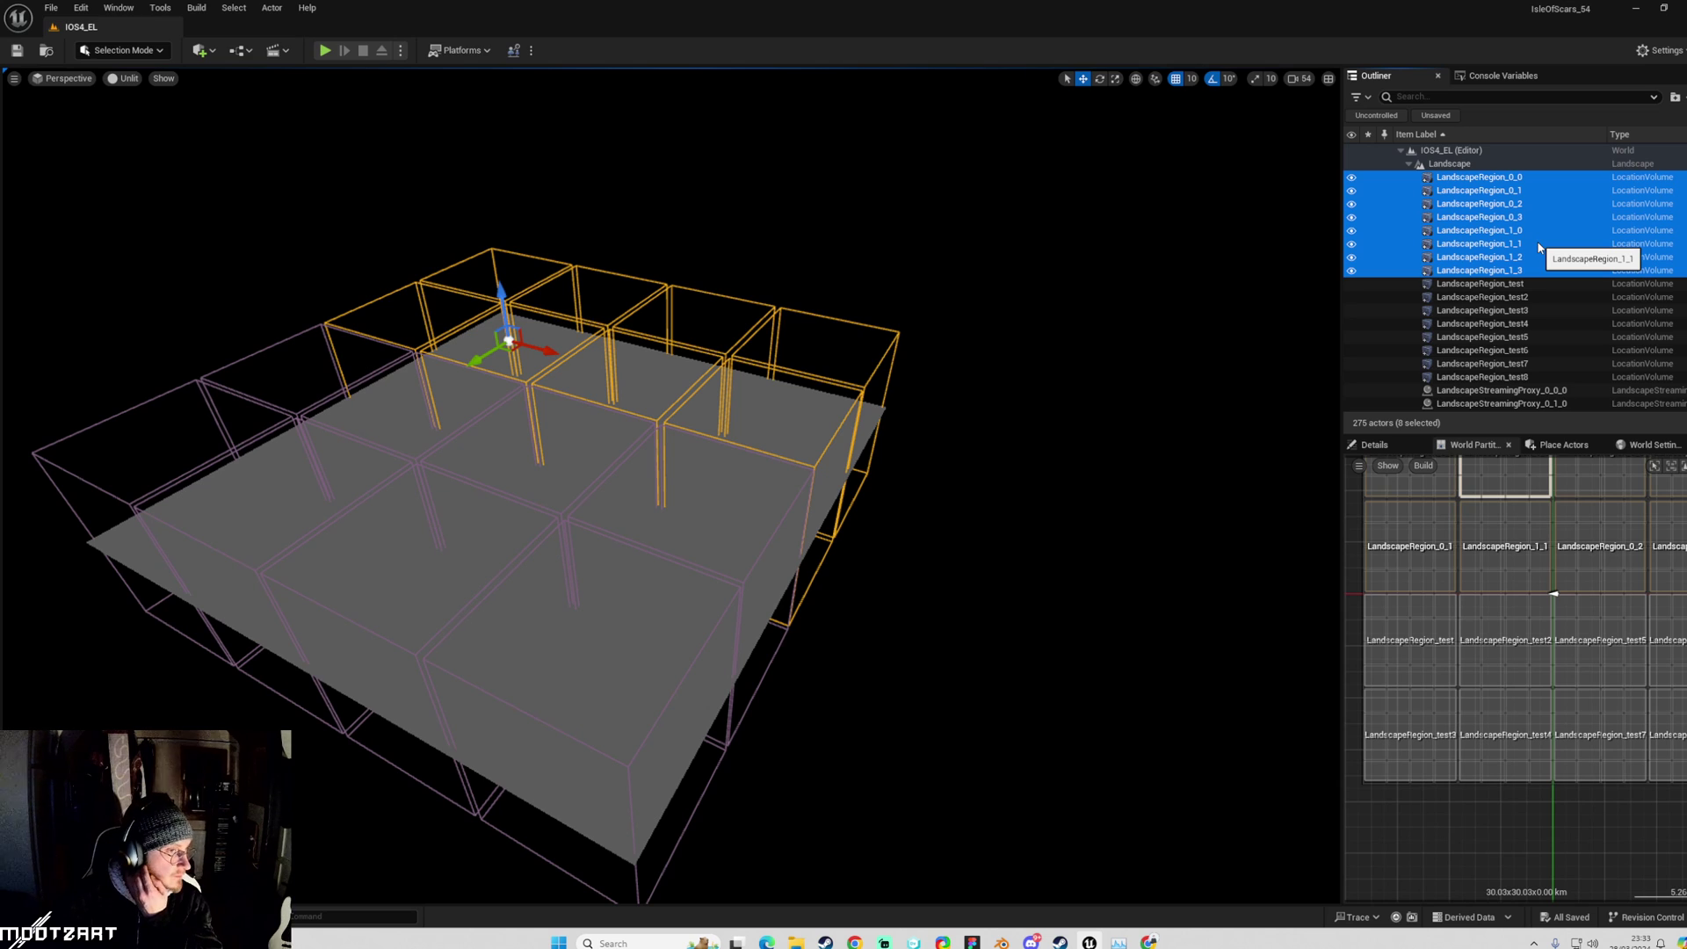
{"action": "left_click_drag", "start_coordinate": [999, 417], "coordinate": [1010, 417]}
{"action": "left_click", "coordinate": [1091, 387]}
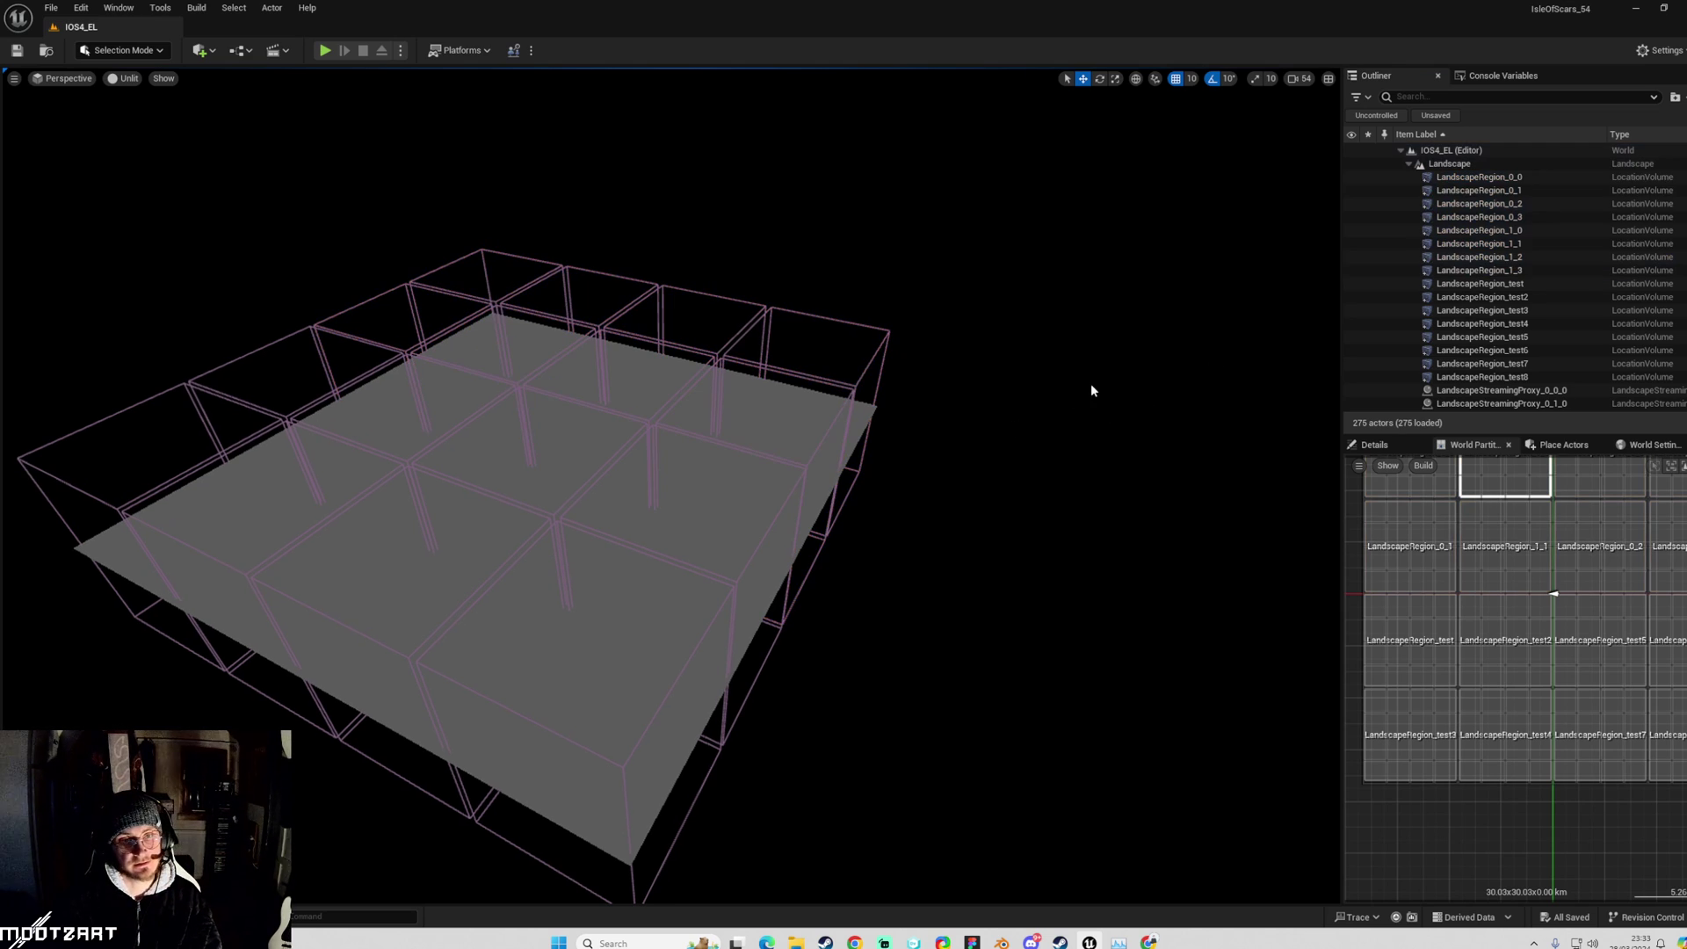
Unload LandscapeRegion_1_1 from the World Partition map and inspect its area of the landscape.
{"action": "left_click", "coordinate": [1520, 283]}
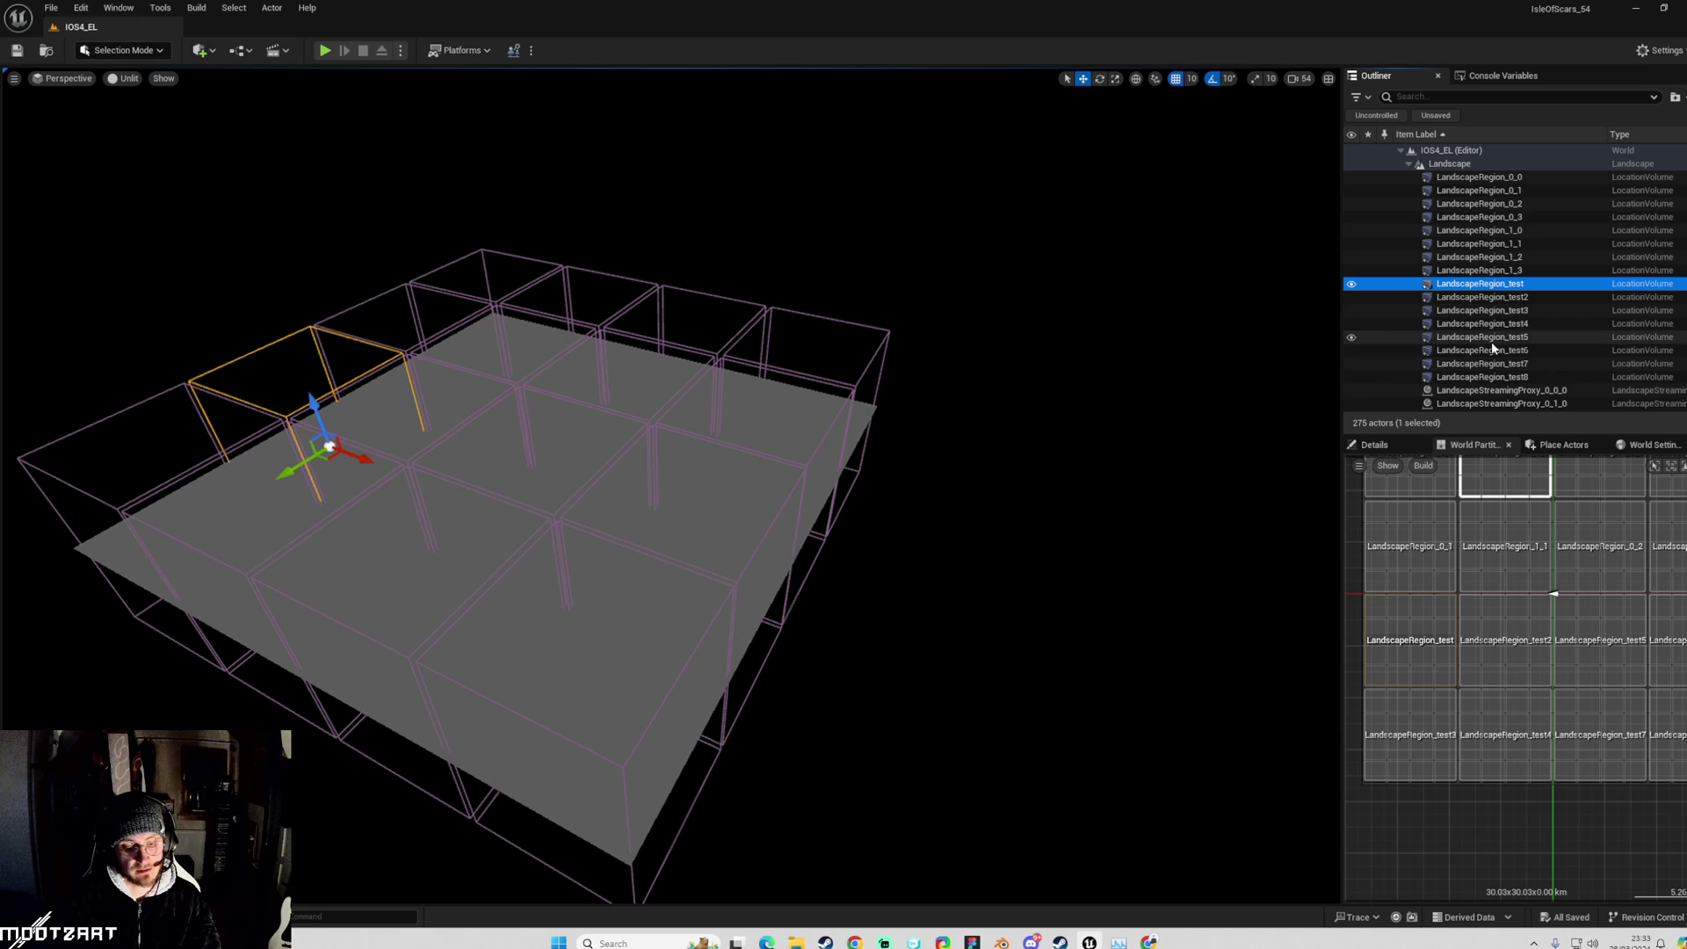
{"action": "left_click_drag", "start_coordinate": [853, 425], "coordinate": [1141, 477], "text": "alt"}
{"action": "scroll", "coordinate": [1510, 606], "scroll_direction": "down", "scroll_amount": 3}
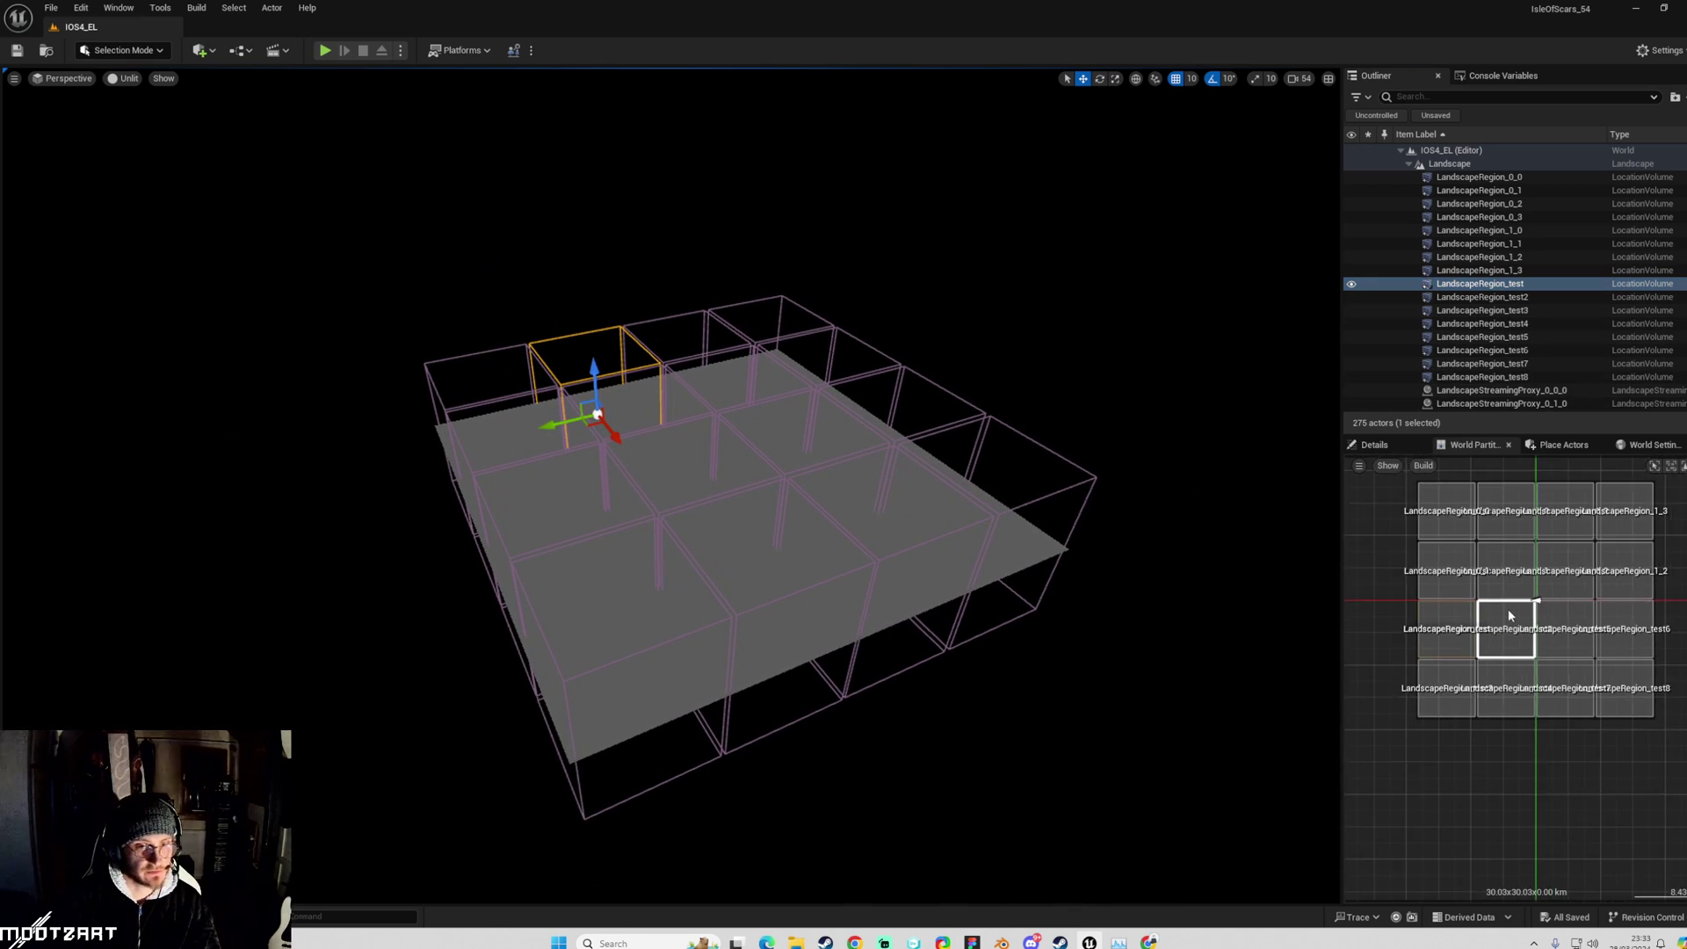
{"action": "right_click", "coordinate": [1514, 580]}
{"action": "left_click", "coordinate": [1568, 649]}
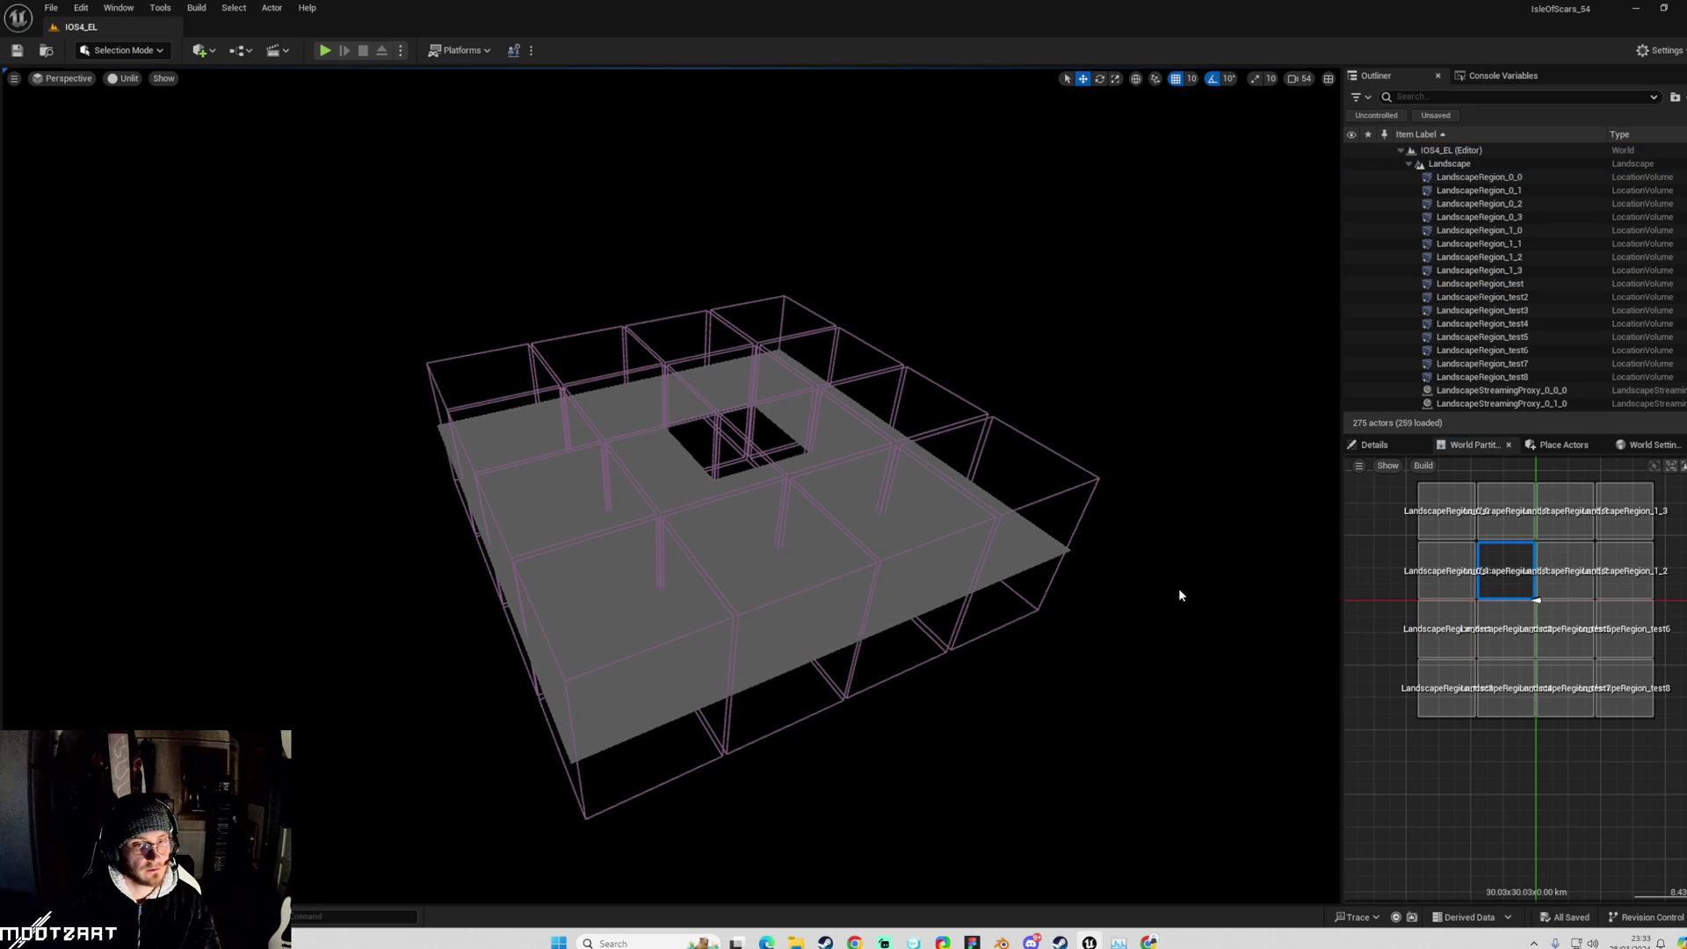
{"action": "right_click_drag", "start_coordinate": [1179, 596], "coordinate": [1248, 580]}
{"action": "right_click_drag", "start_coordinate": [917, 505], "coordinate": [917, 505]}
Load LandscapeRegion_1_1 again using the World Partition options in its actor details.
{"action": "left_click", "coordinate": [1374, 444]}
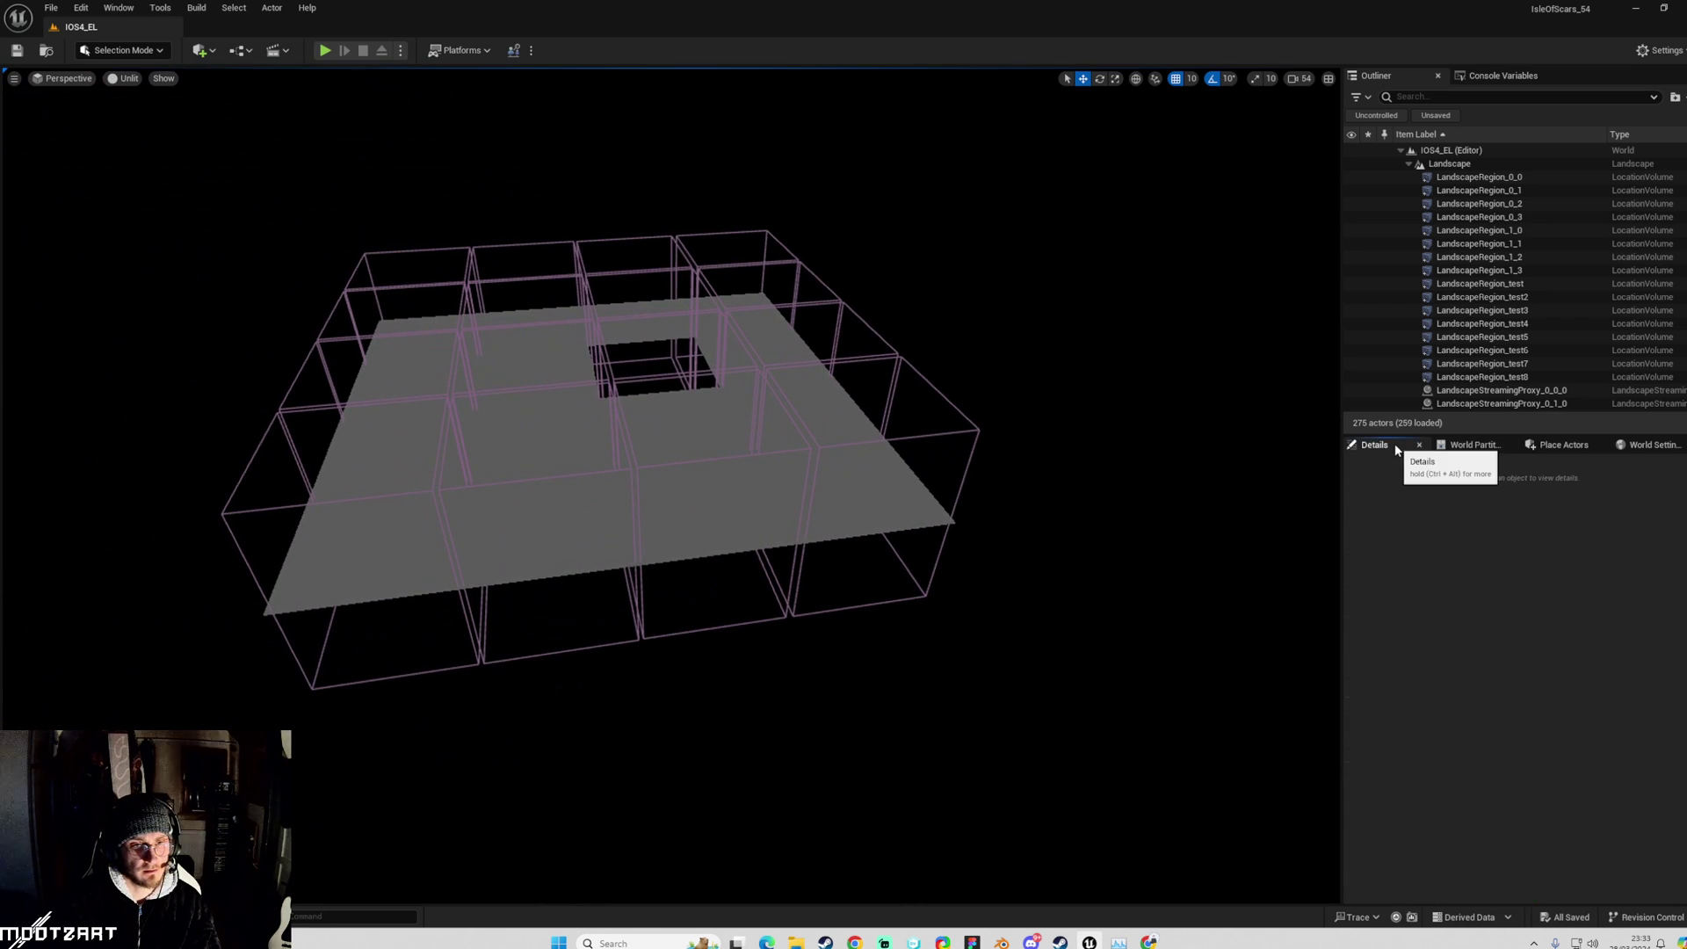
{"action": "left_click", "coordinate": [703, 296]}
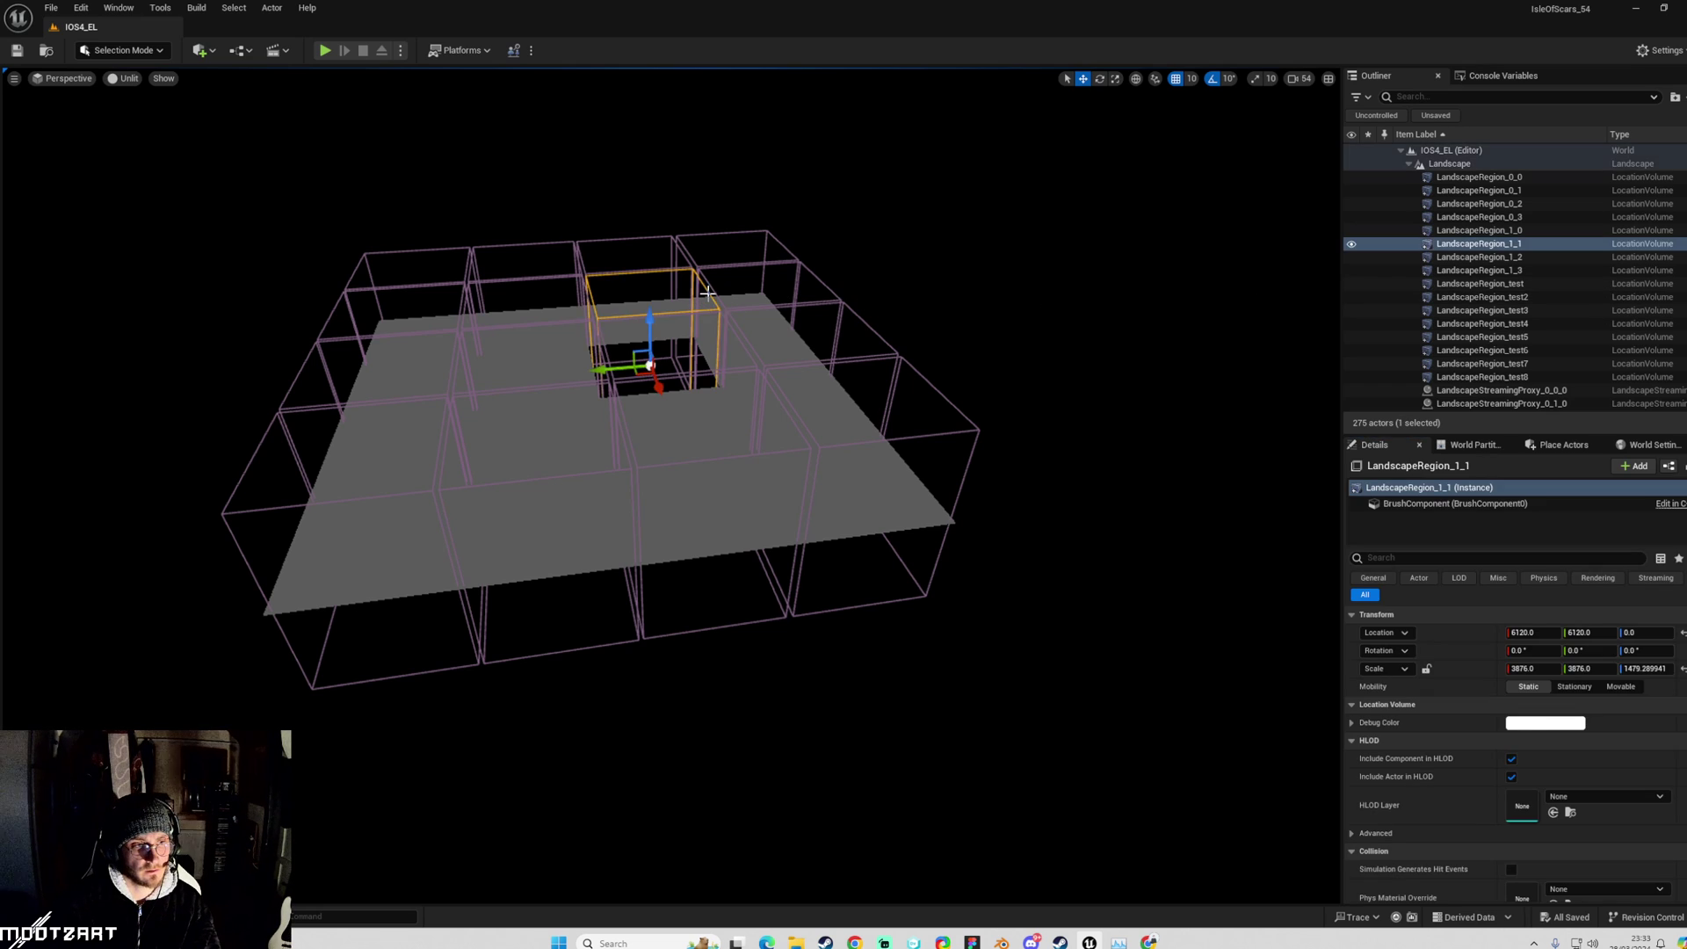
{"action": "right_click_drag", "start_coordinate": [703, 297], "coordinate": [703, 296]}
{"action": "scroll", "coordinate": [1489, 748], "scroll_direction": "down", "scroll_amount": 4}
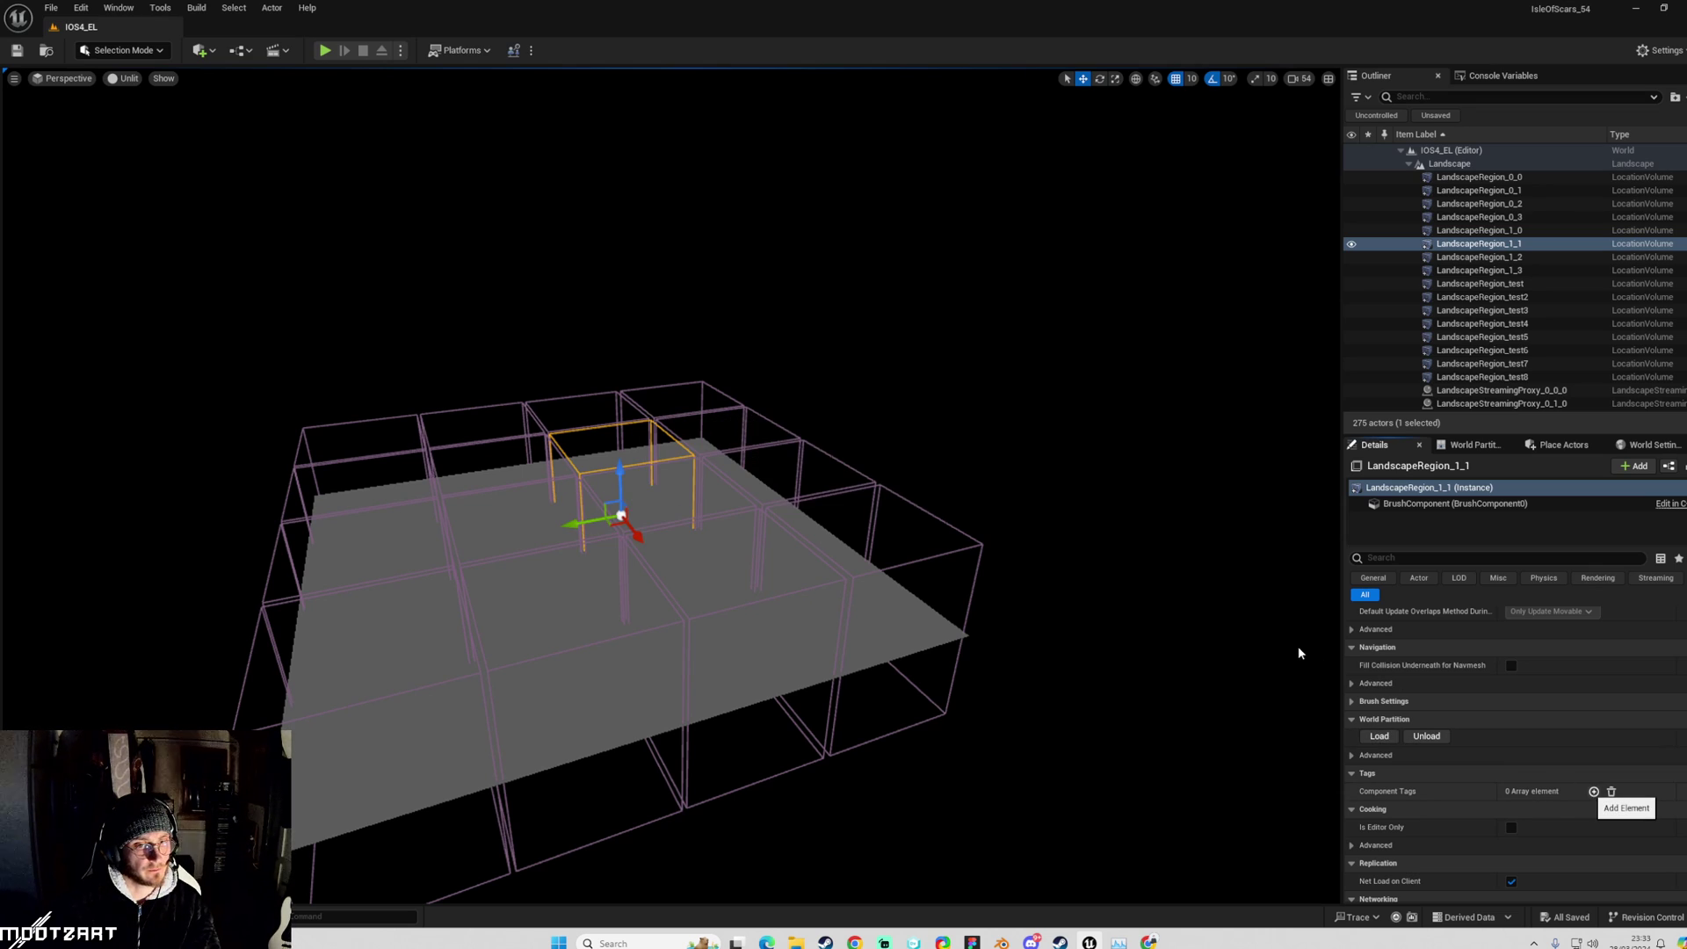
Unload and reload LandscapeRegion_1_2 from its actor details, and return to the World Partition map.
{"action": "left_click", "coordinate": [1464, 257]}
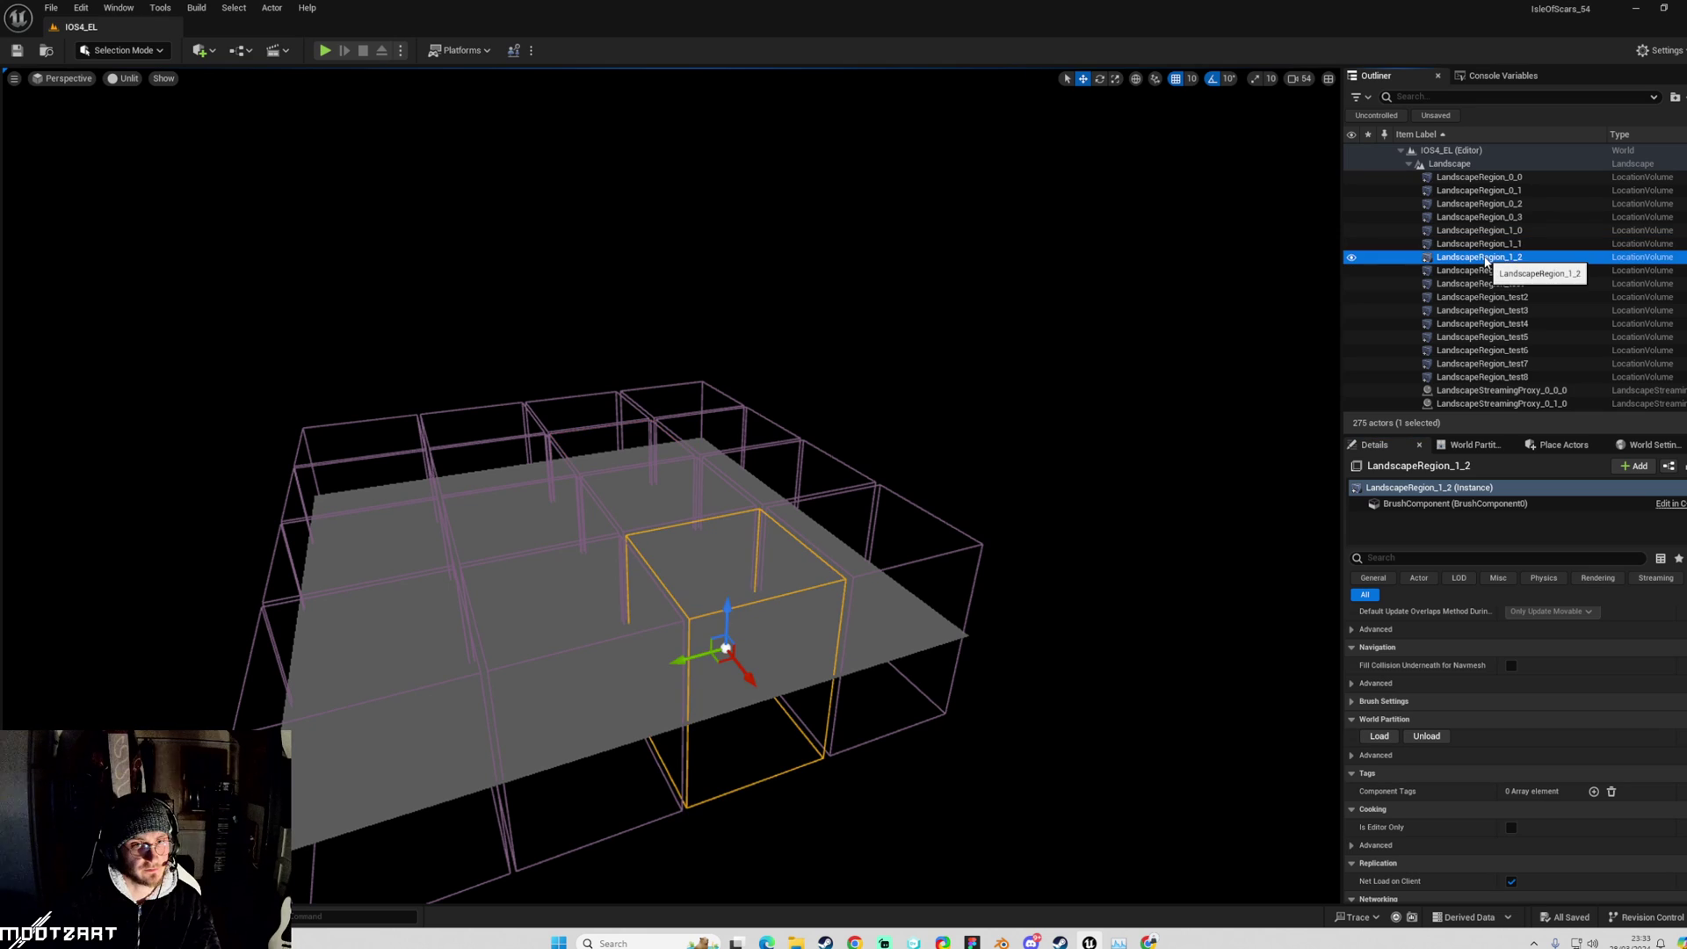
{"action": "left_click", "coordinate": [1426, 735]}
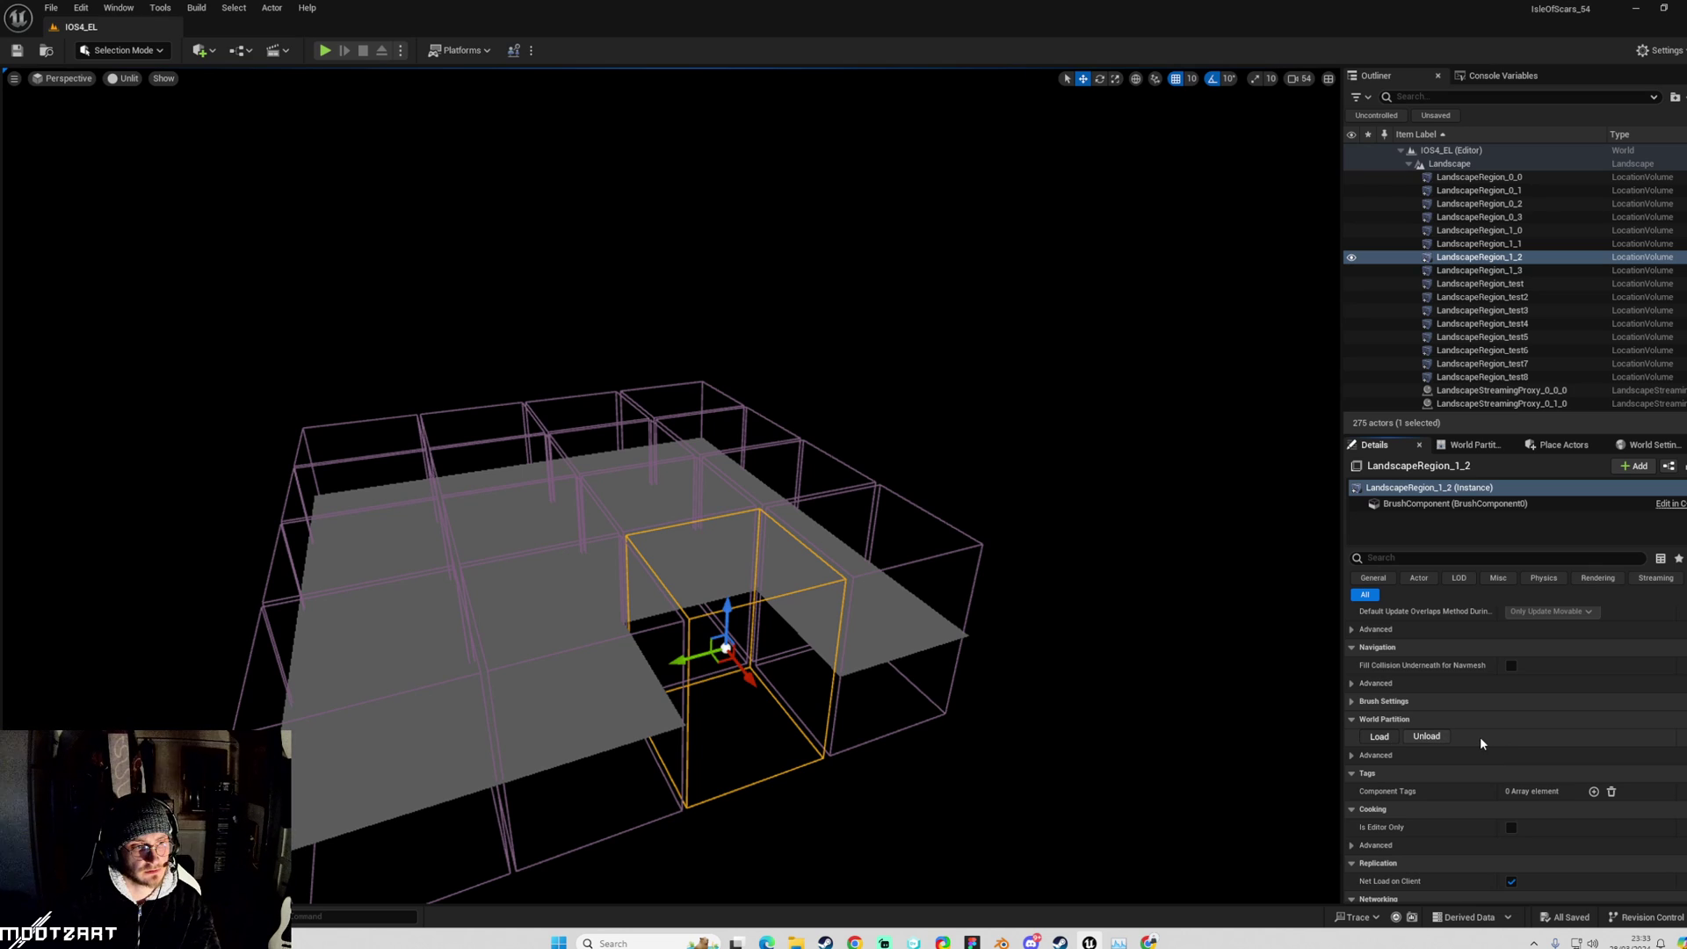
{"action": "left_click", "coordinate": [1380, 736]}
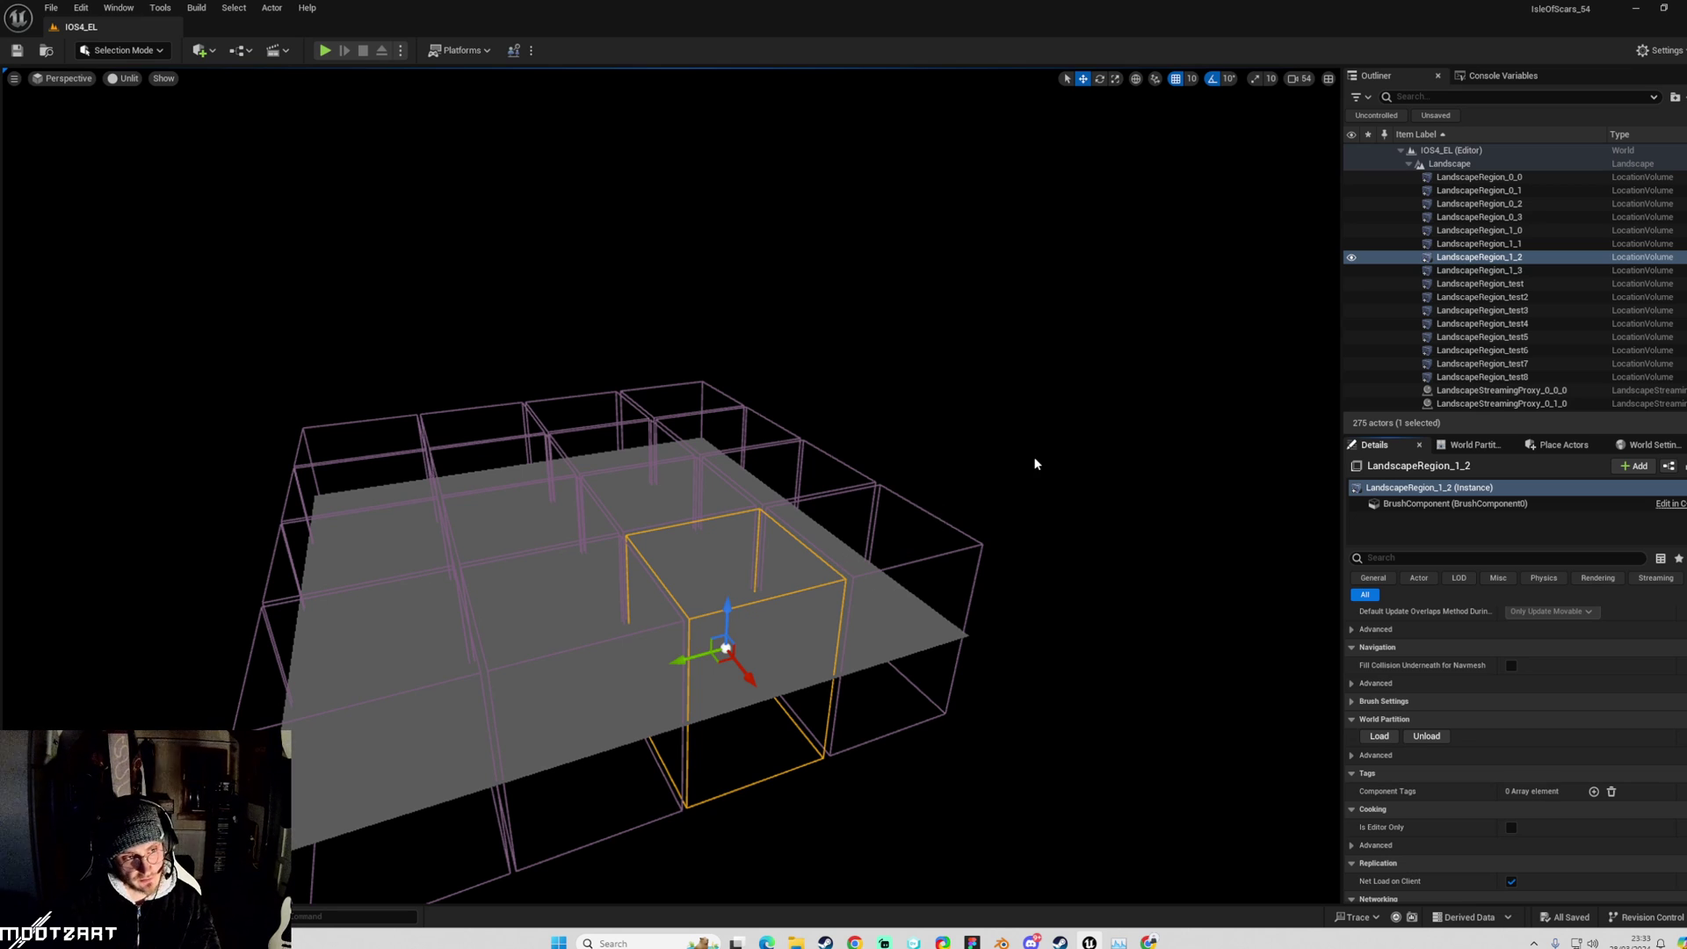
{"action": "right_click_drag", "start_coordinate": [1036, 464], "coordinate": [892, 431]}
{"action": "right_click_drag", "start_coordinate": [720, 212], "coordinate": [727, 467]}
{"action": "left_click", "coordinate": [1474, 445]}
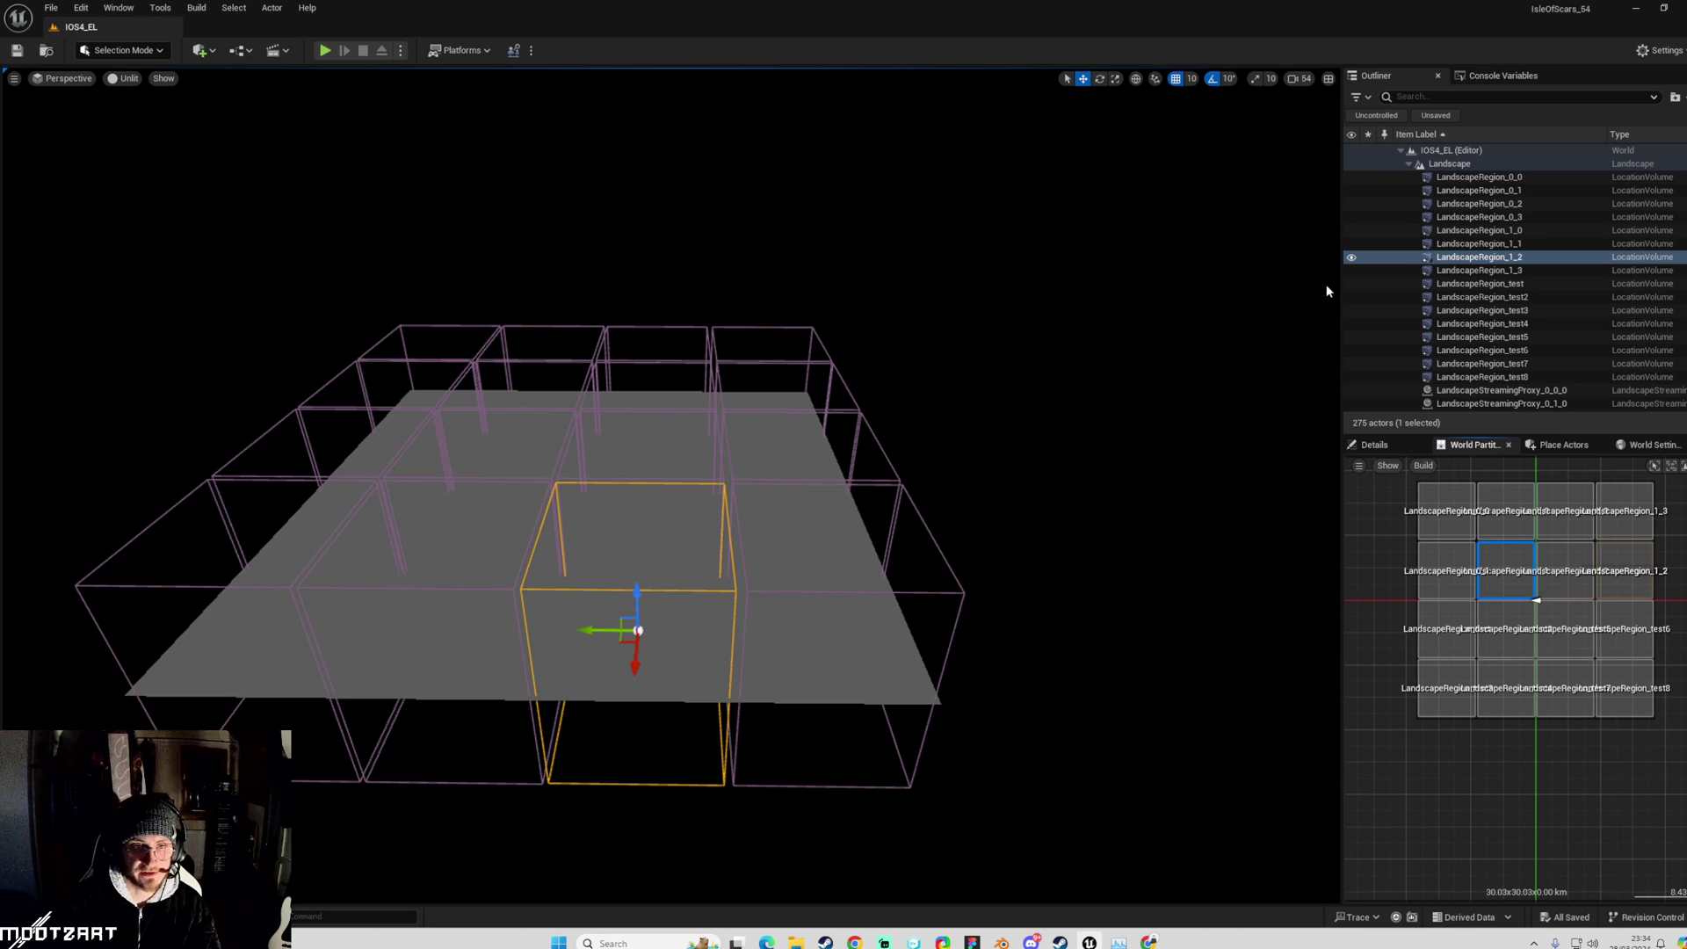
Try scaling the regions LandscapeRegion_test to test8 together, undo the scaling and deselect them.
{"action": "left_click", "coordinate": [1485, 377]}
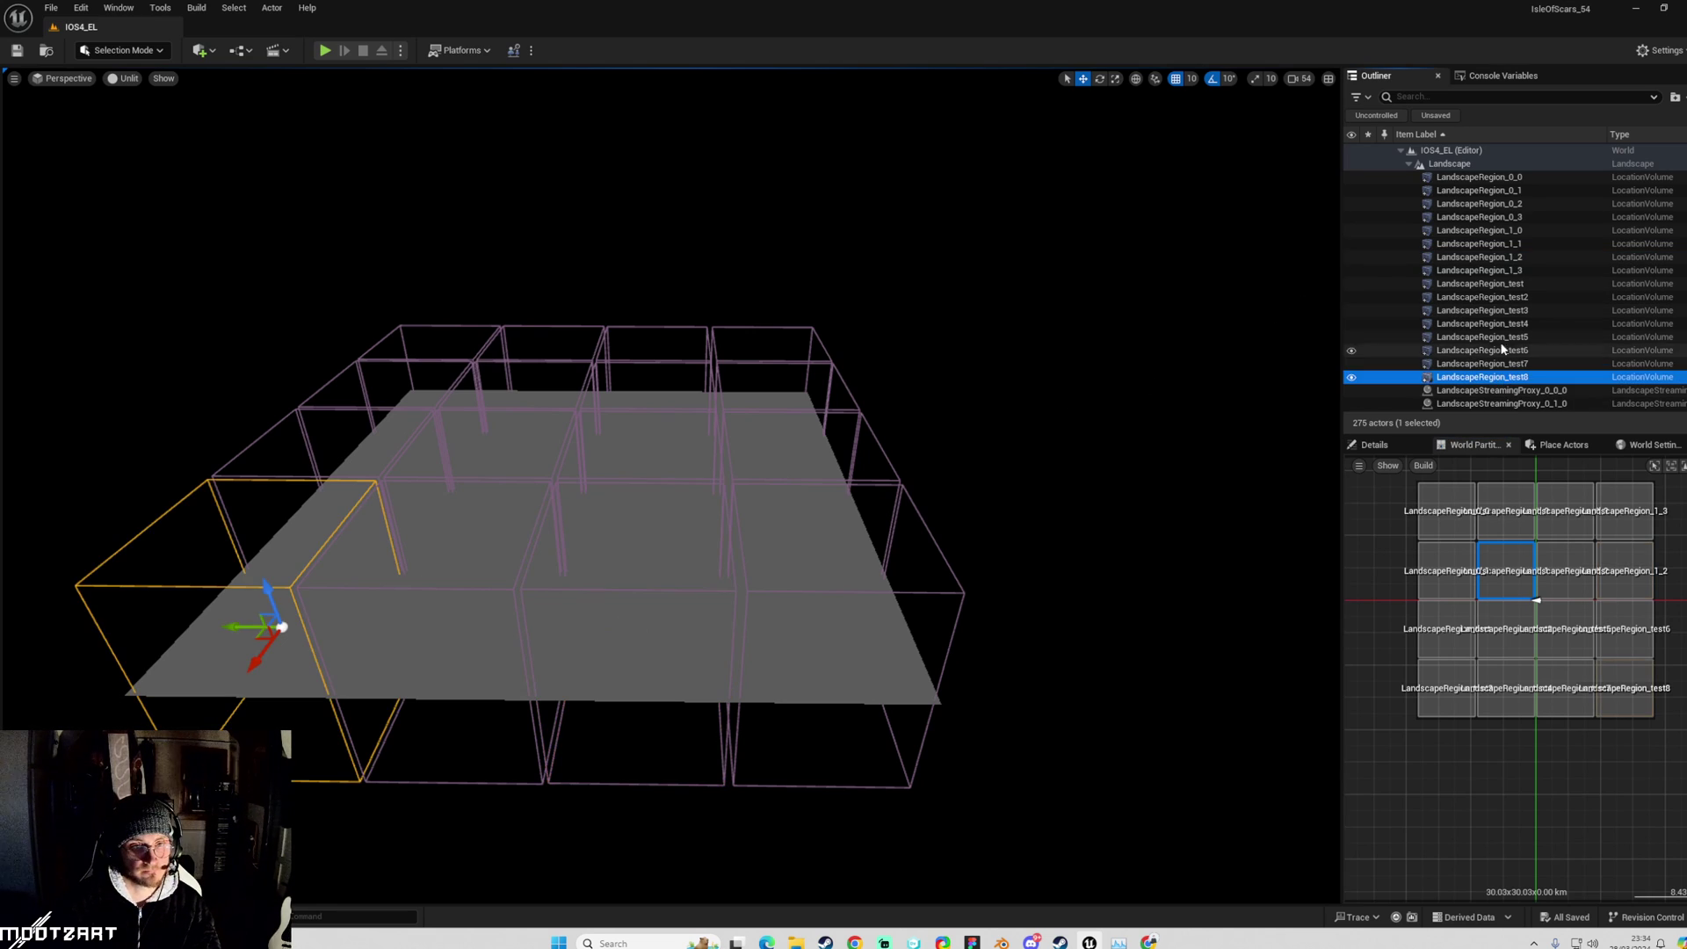
{"action": "left_click", "coordinate": [1493, 284], "text": "shift"}
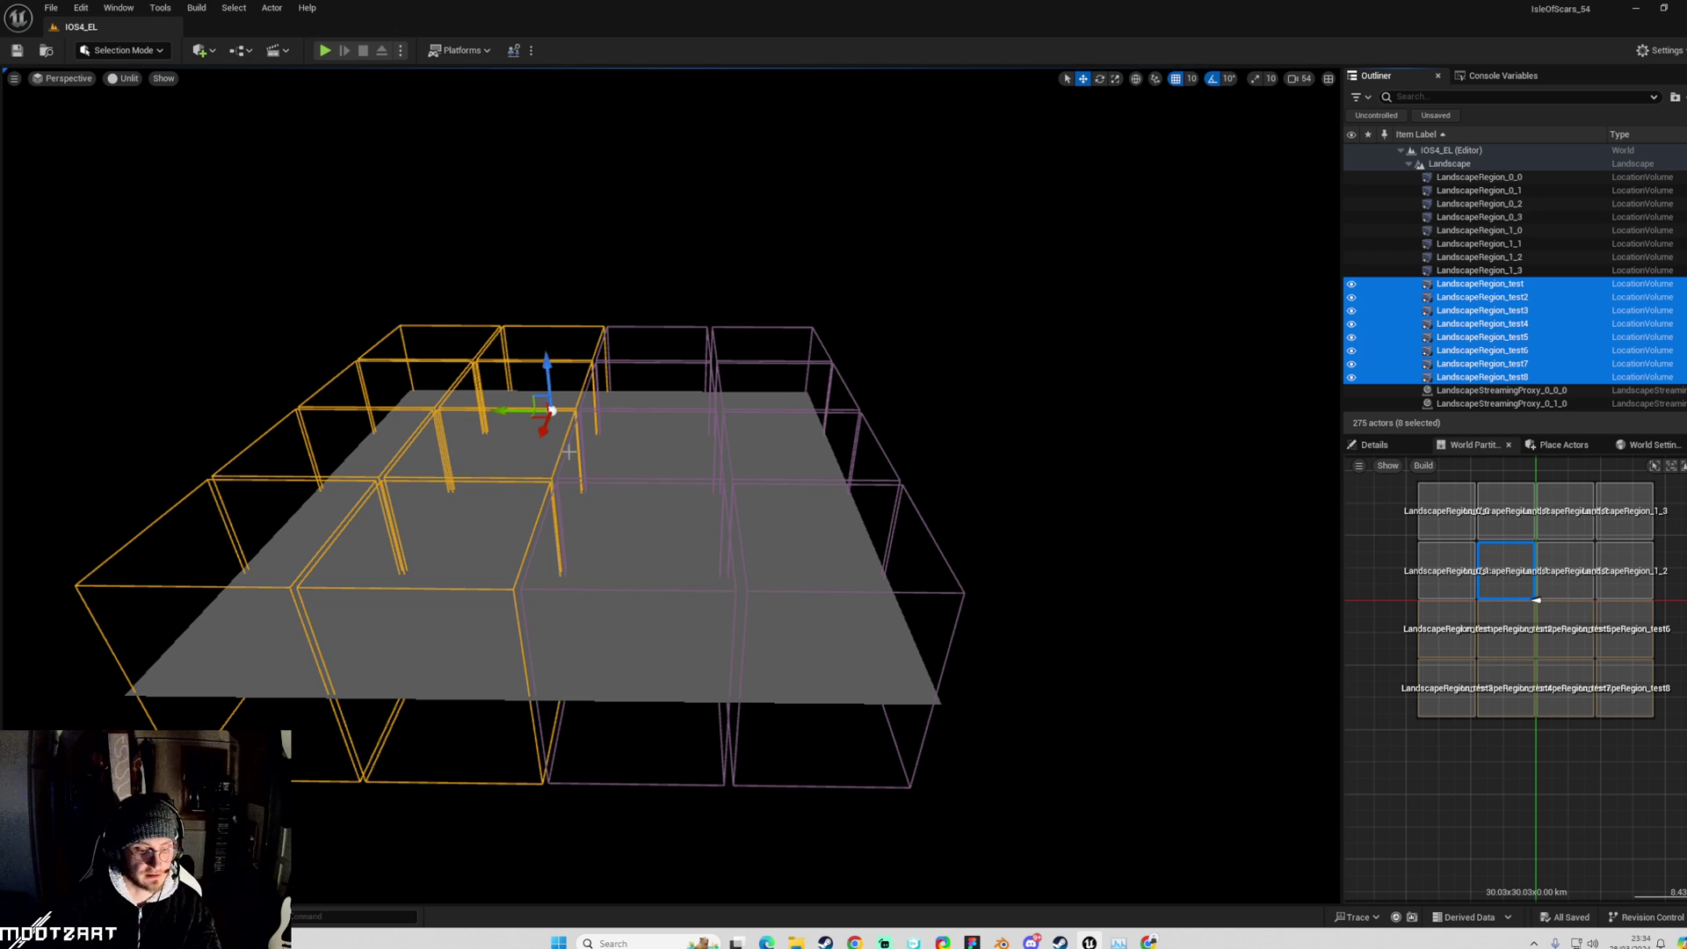
{"action": "key", "text": "space"}
{"action": "key", "text": "space"}
{"action": "mouse_move", "coordinate": [551, 410]}
{"action": "left_mouse_down"}
{"action": "mouse_move", "coordinate": [589, 395]}
{"action": "mouse_move", "coordinate": [552, 411]}
{"action": "left_mouse_up"}
{"action": "key", "text": "ctrl+z"}
{"action": "left_click", "coordinate": [1037, 379]}
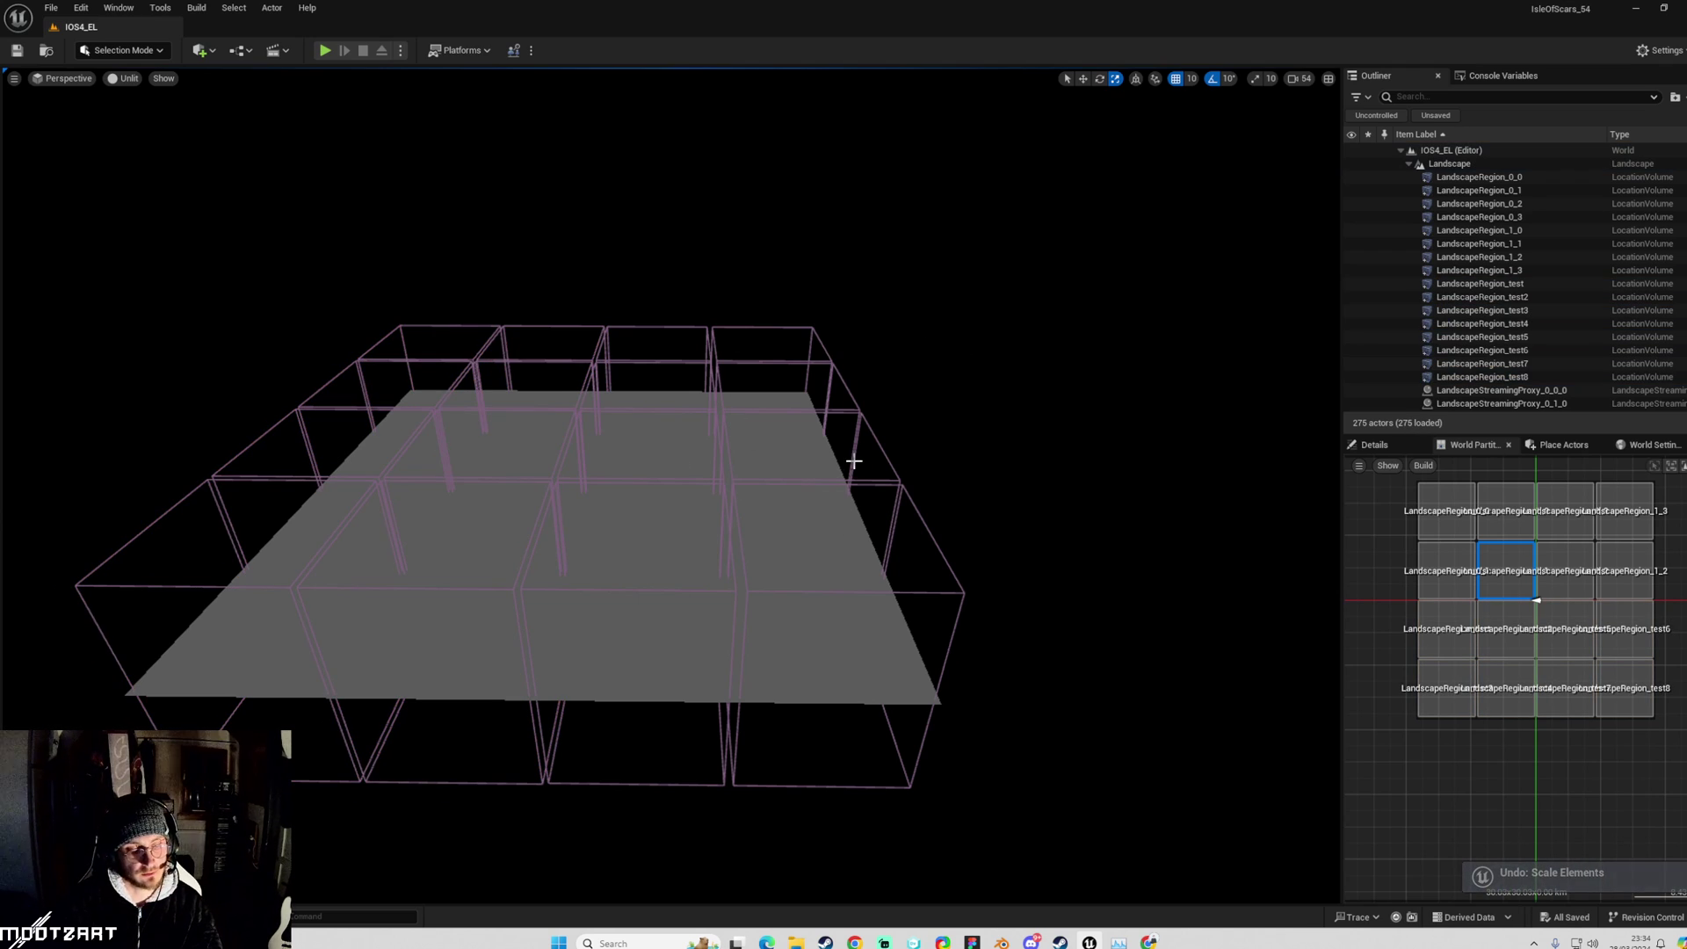
Rename the region LandscapeRegion_test8 to LandscapeRegion_TM01.
{"action": "left_click", "coordinate": [1485, 378]}
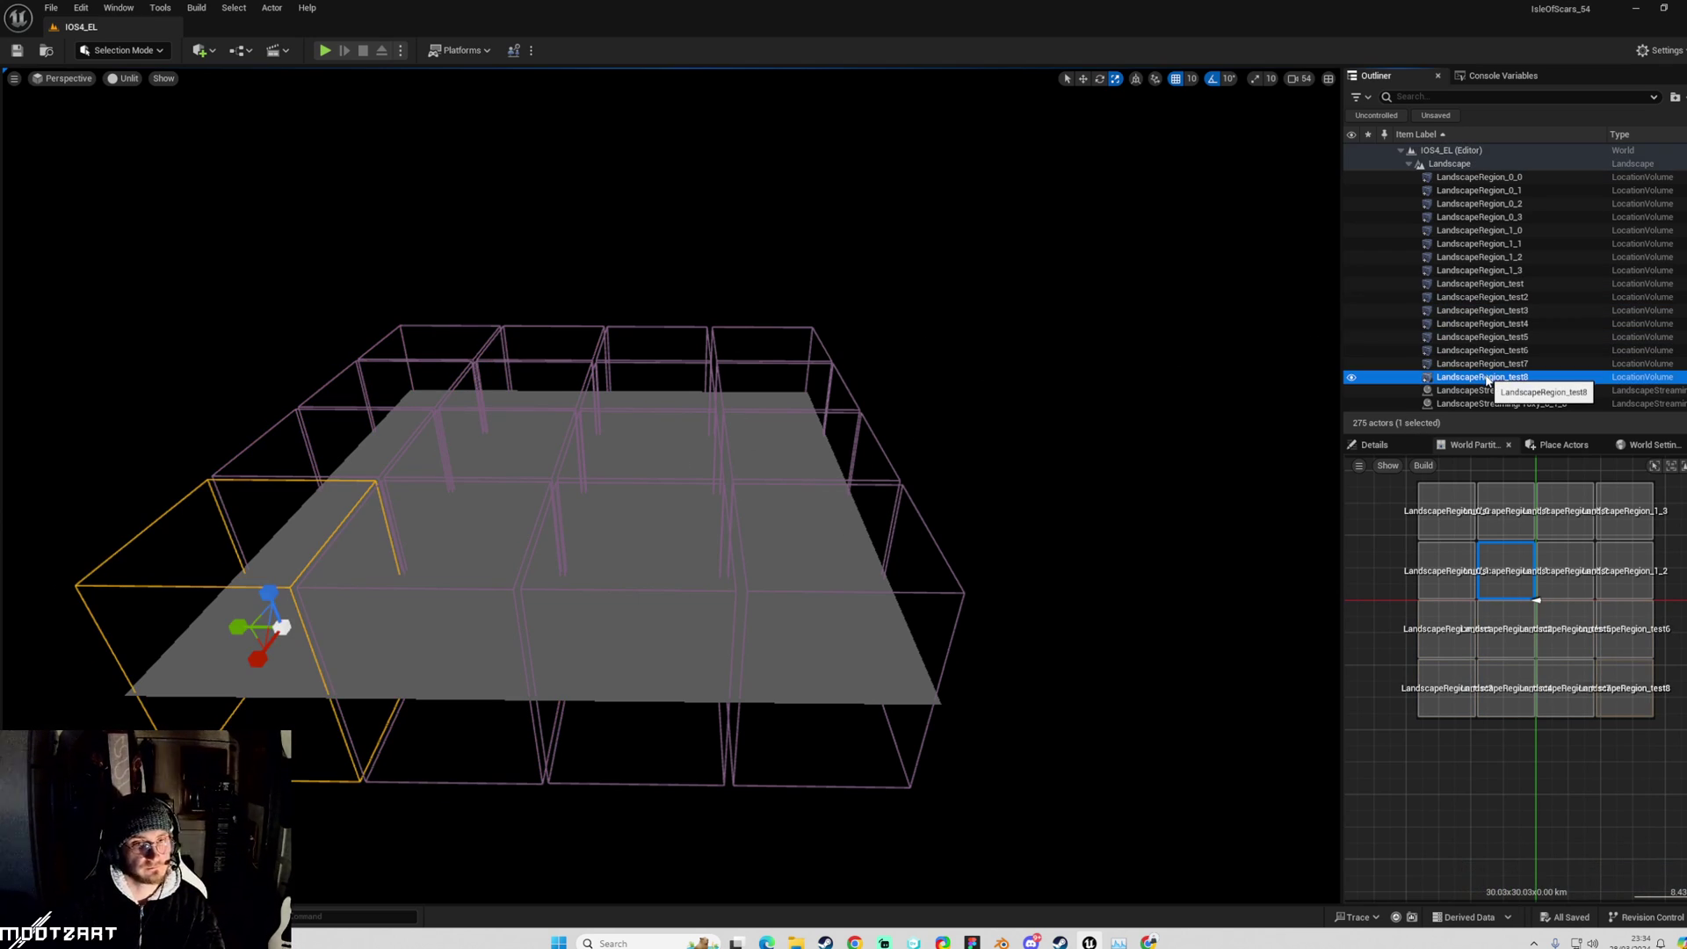
{"action": "left_click", "coordinate": [1491, 380]}
{"action": "left_click", "coordinate": [1555, 377]}
{"action": "key", "text": "BackSpace"}
{"action": "key", "text": "BackSpace"}
{"action": "key", "text": "BackSpace"}
{"action": "key", "text": "BackSpace"}
{"action": "type", "text": "TM01"}
{"action": "key", "text": "Return"}
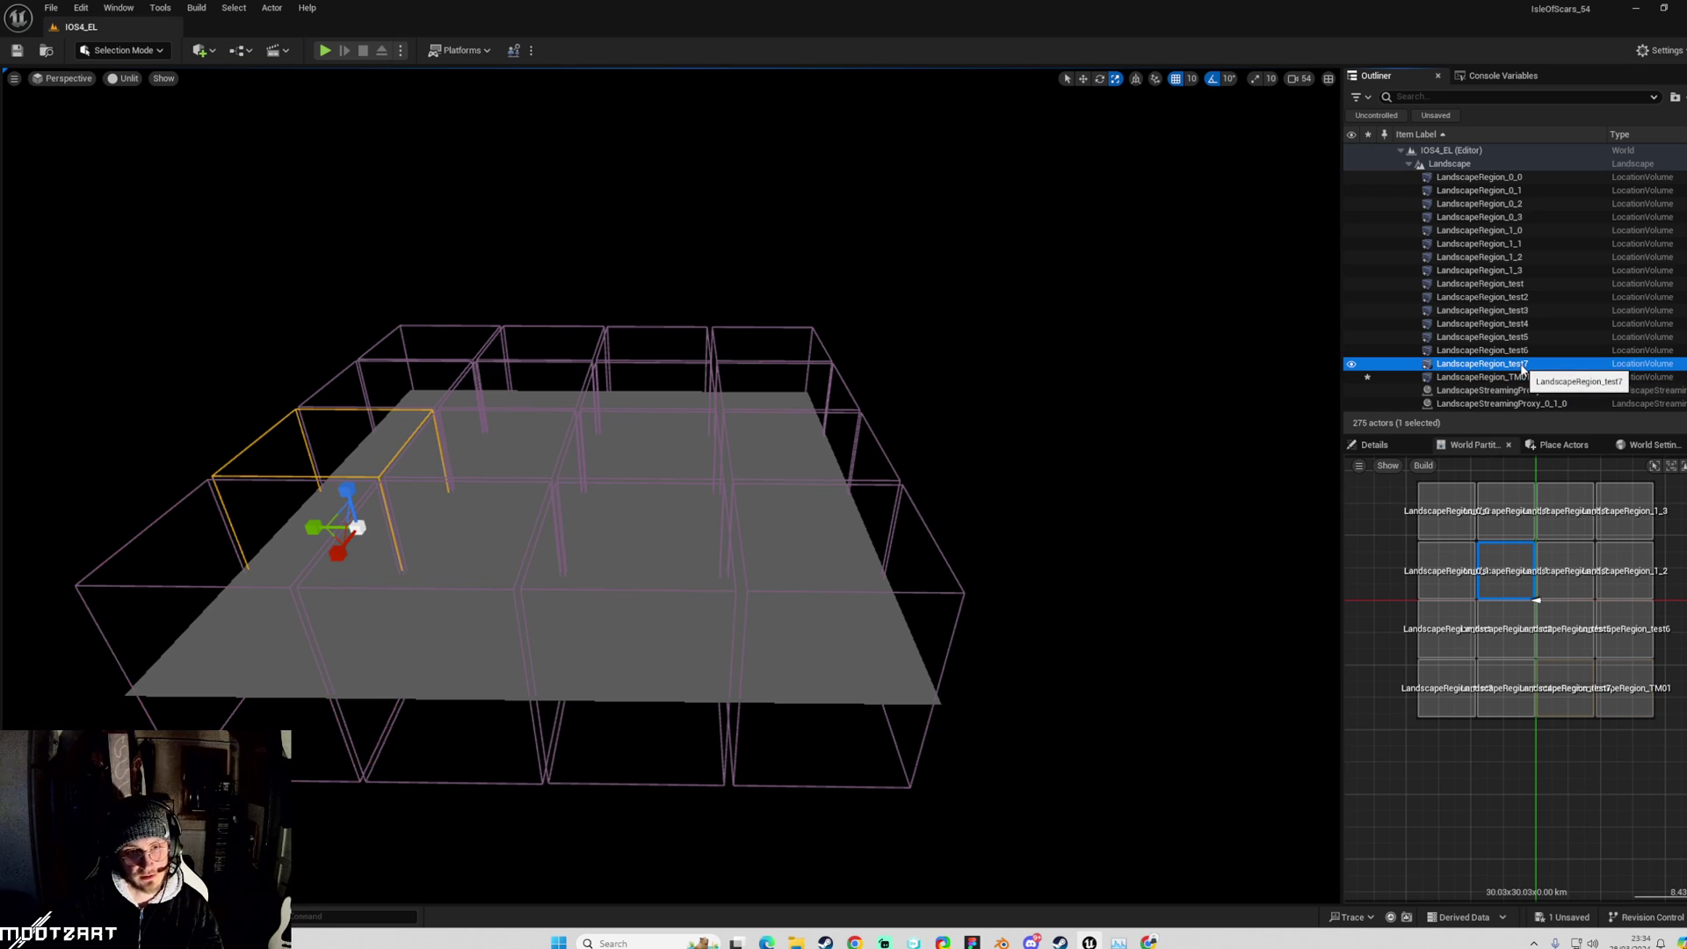